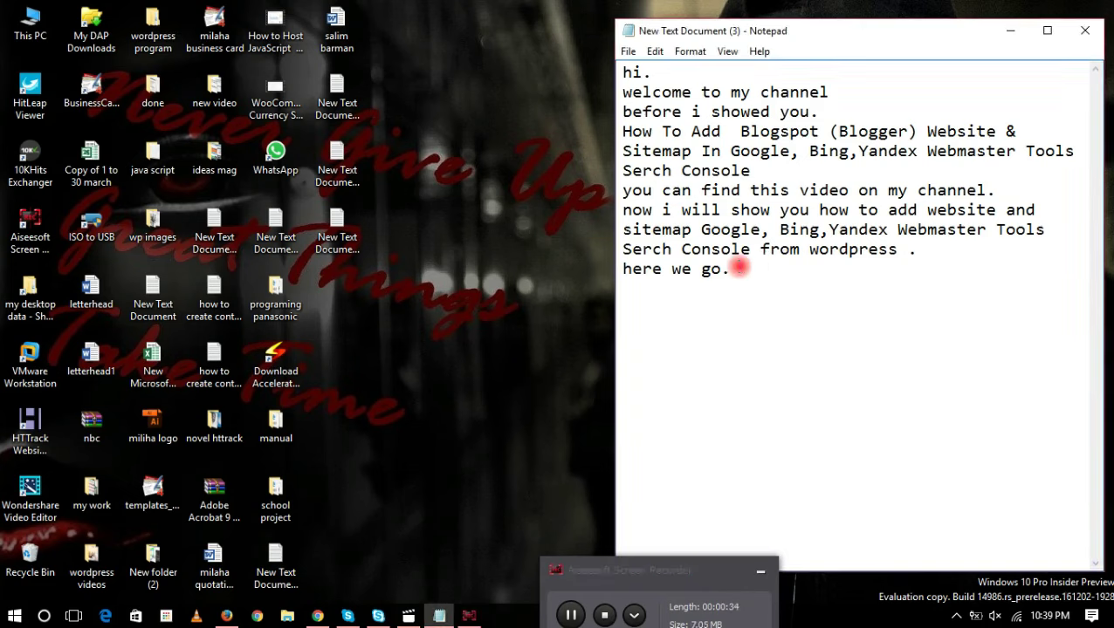
- Add a new line to the note reading "first we need to install xml genrator plugin"
key(Return)
text(first we nee d to install)
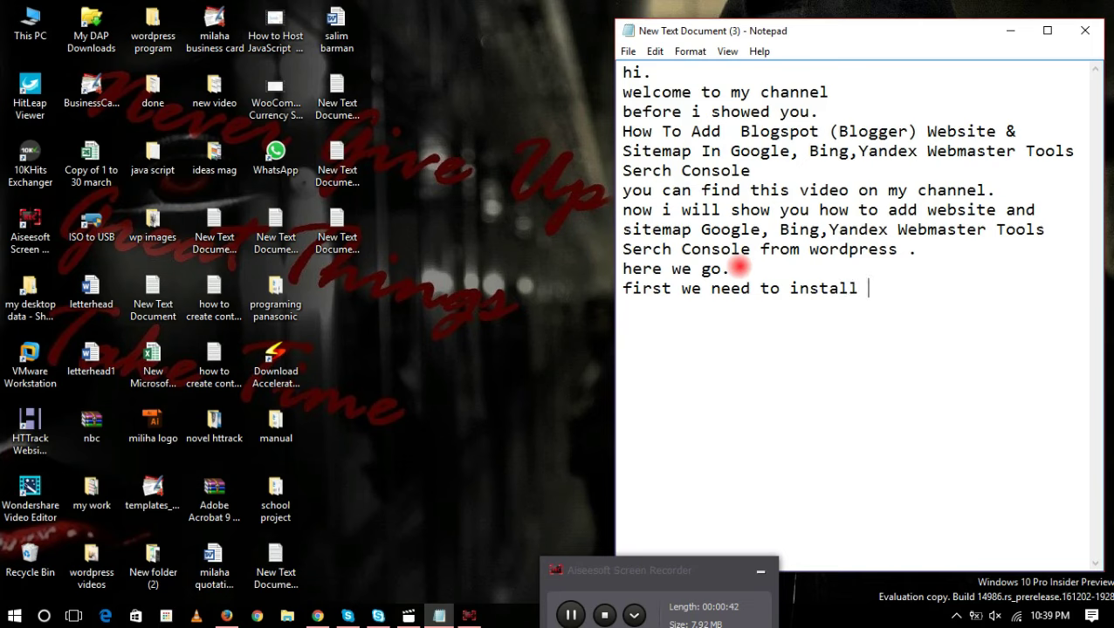
text( x)
text(ml )
text(ex)
key(BackSpace)
key(BackSpace)
text(ger)
key(BackSpace)
text(n)
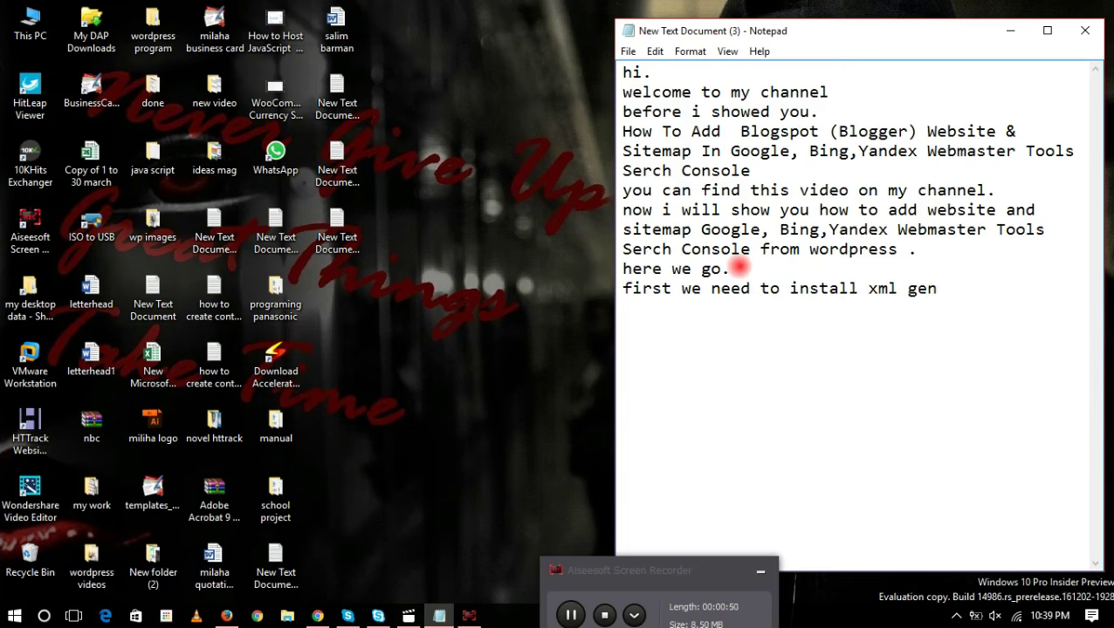
text(rator plugin)
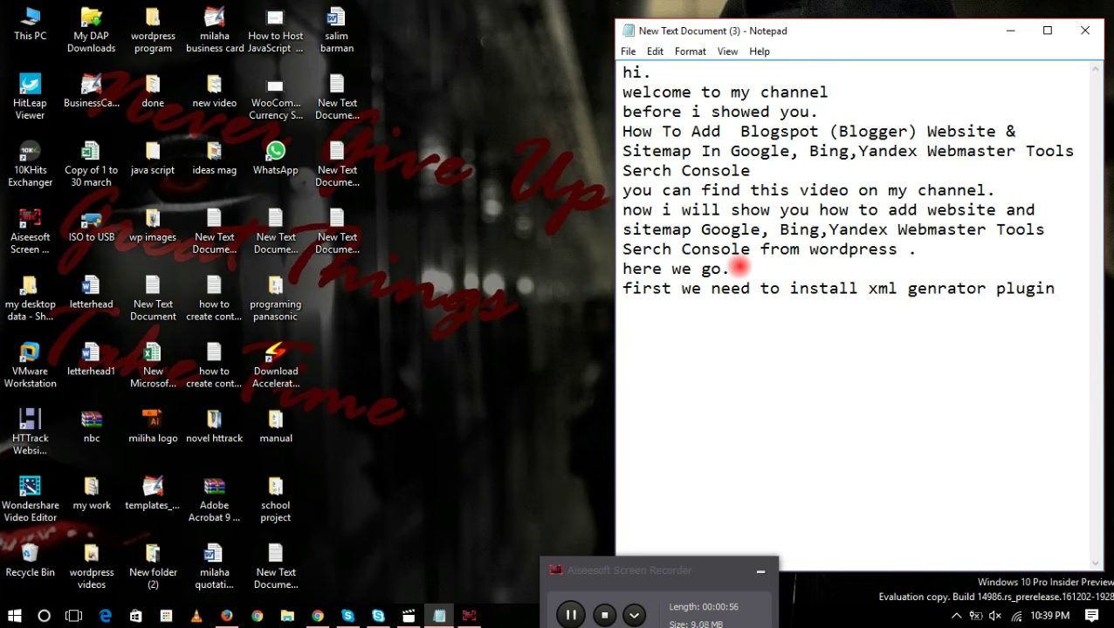
- Add another line to the note reading "i will use yoast."
key(Return)
text(i will use youast)
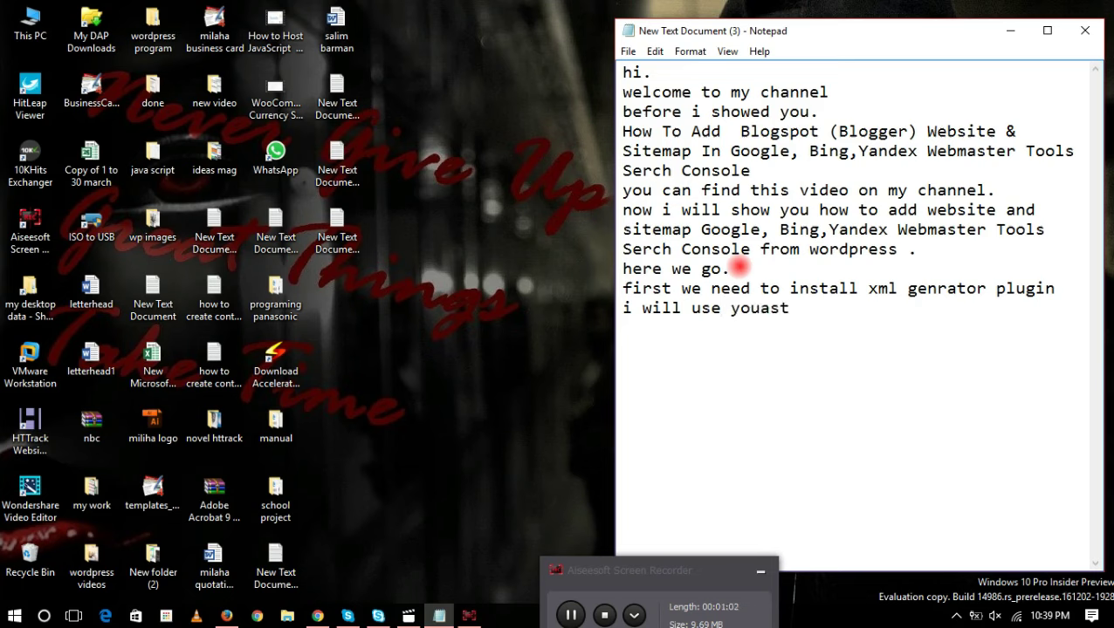
key(BackSpace)
key(BackSpace)
key(BackSpace)
key(BackSpace)
text(a)
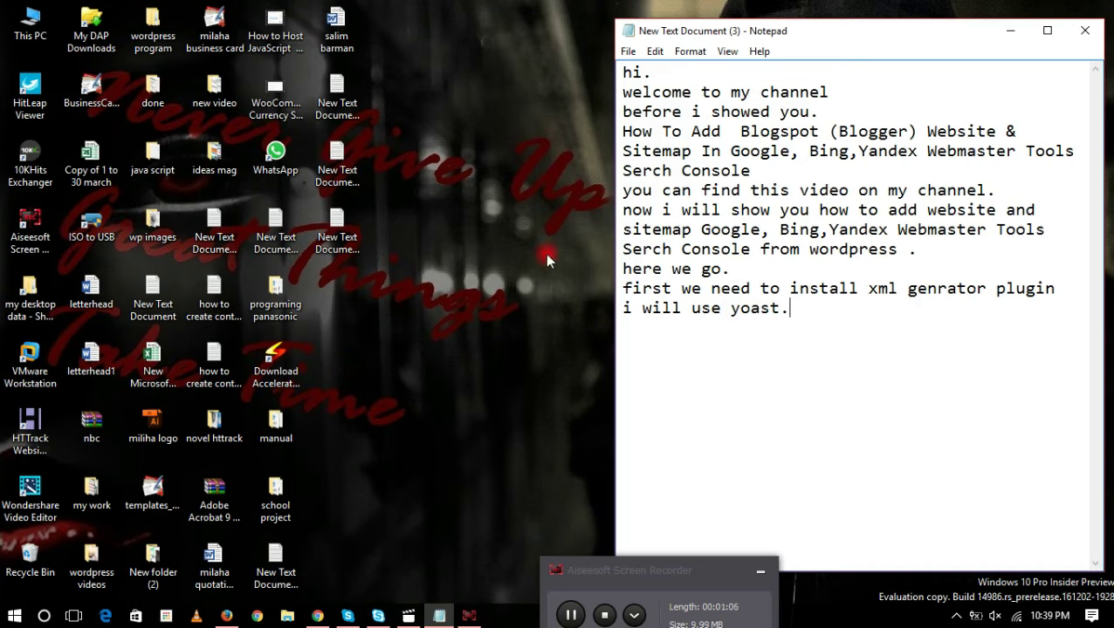
- Switch to Firefox and open the WordPress page for adding new plugins
click(251, 618)
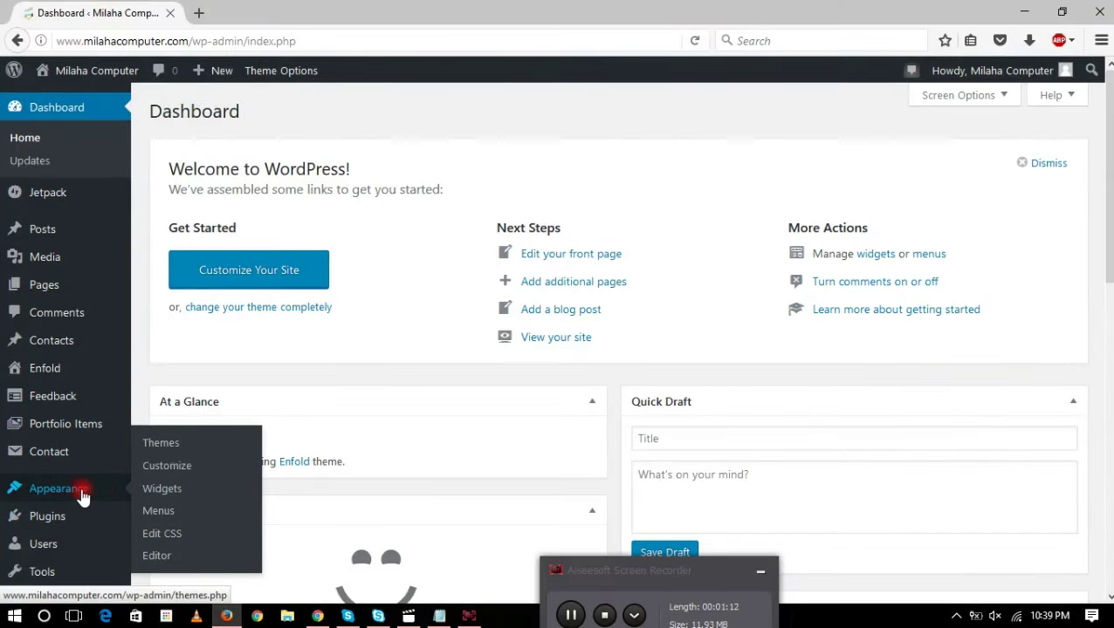
mouse_move(70, 517)
click(168, 515)
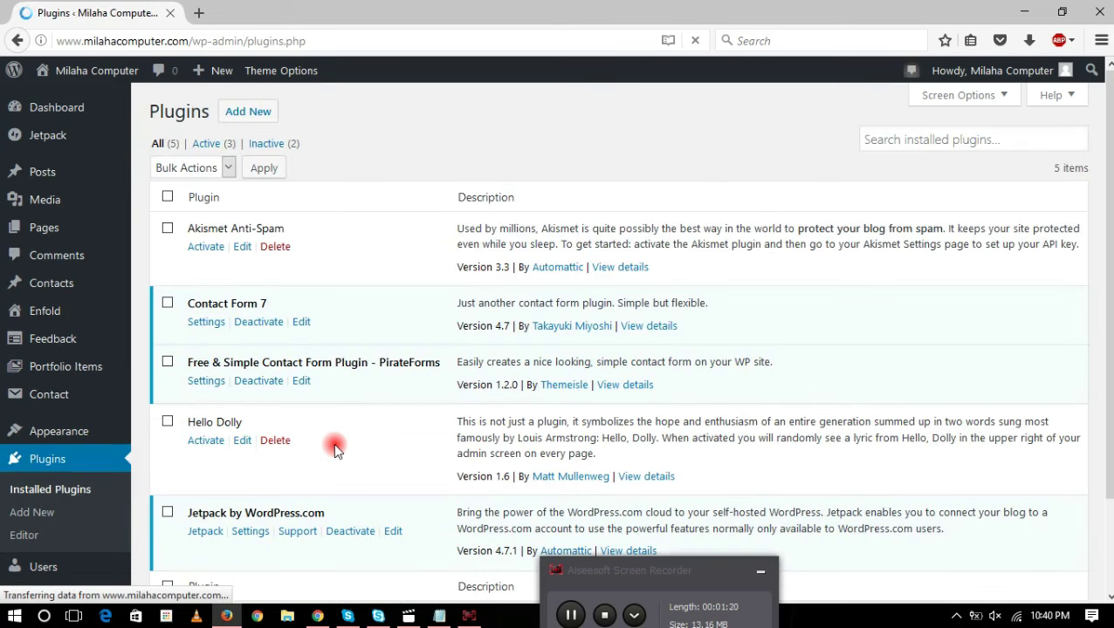
click(248, 111)
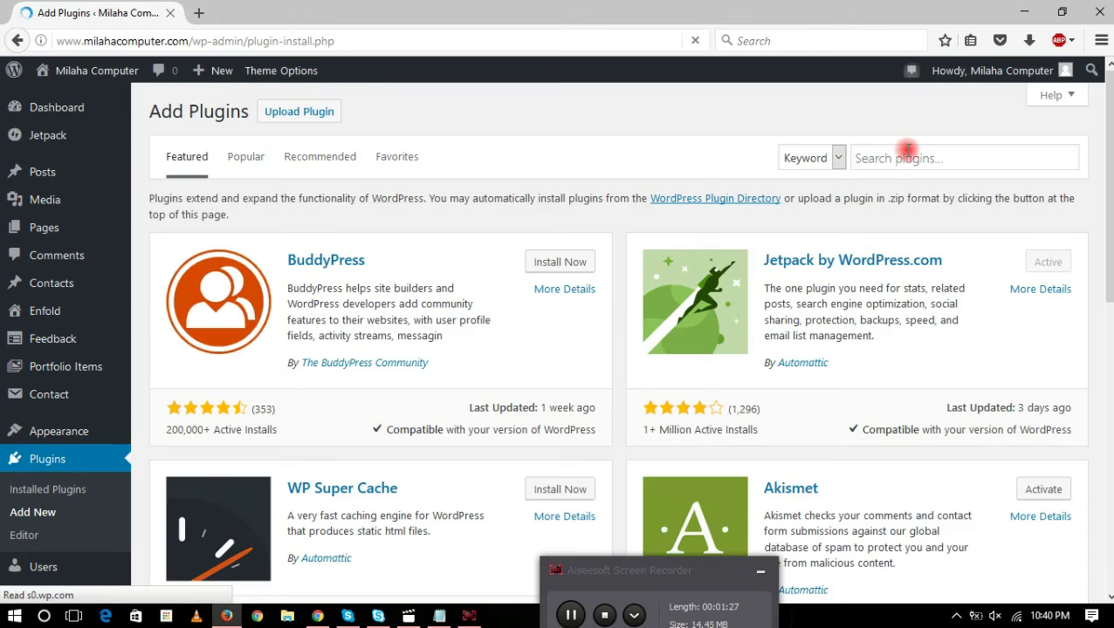
- Search the plugin directory for "yoast" and install the Yoast SEO plugin by Team Yoast
click(908, 154)
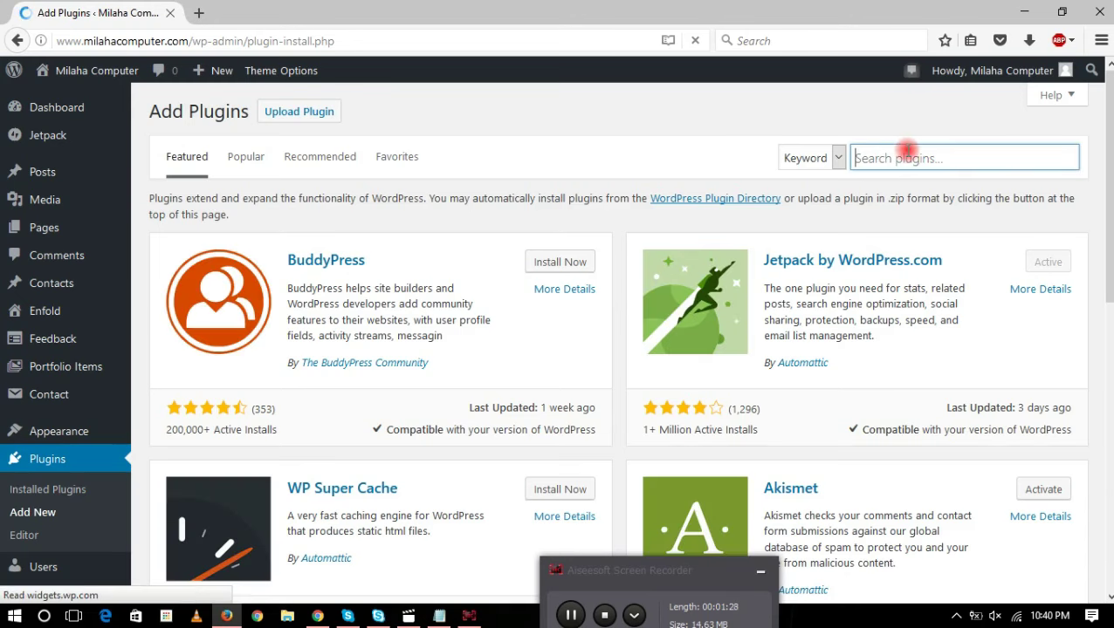
text(y)
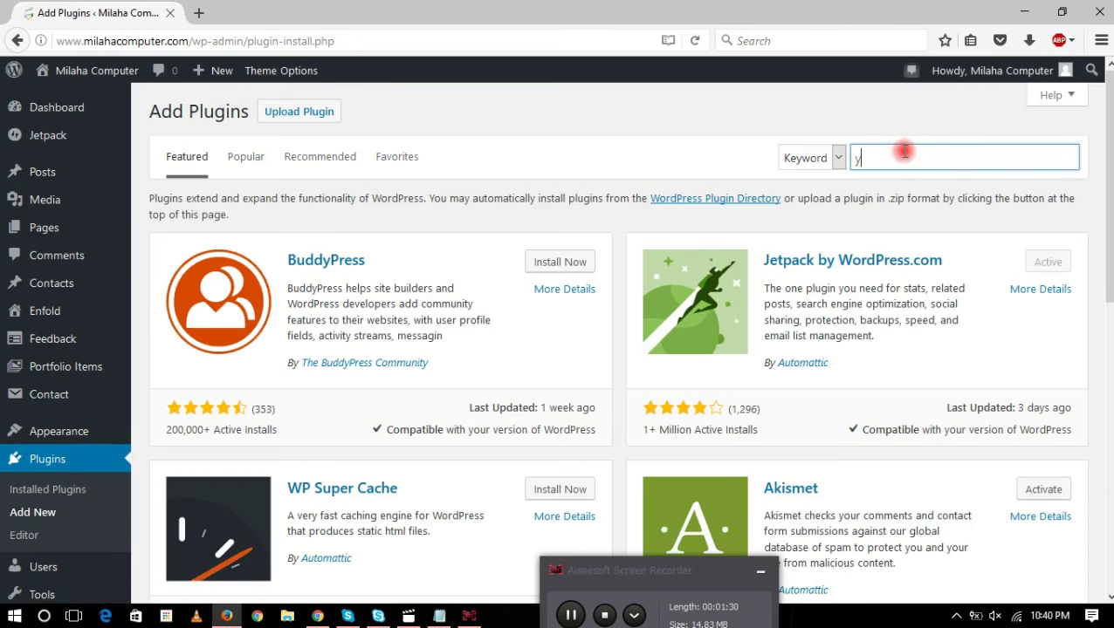
text(oast)
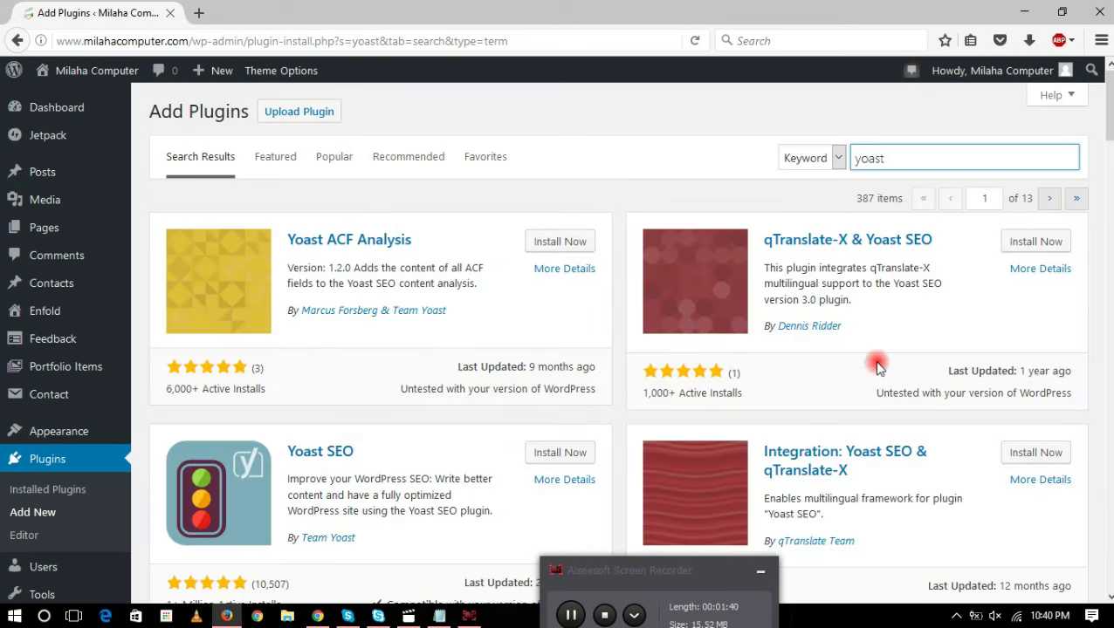
scroll(563, 463, down, 3)
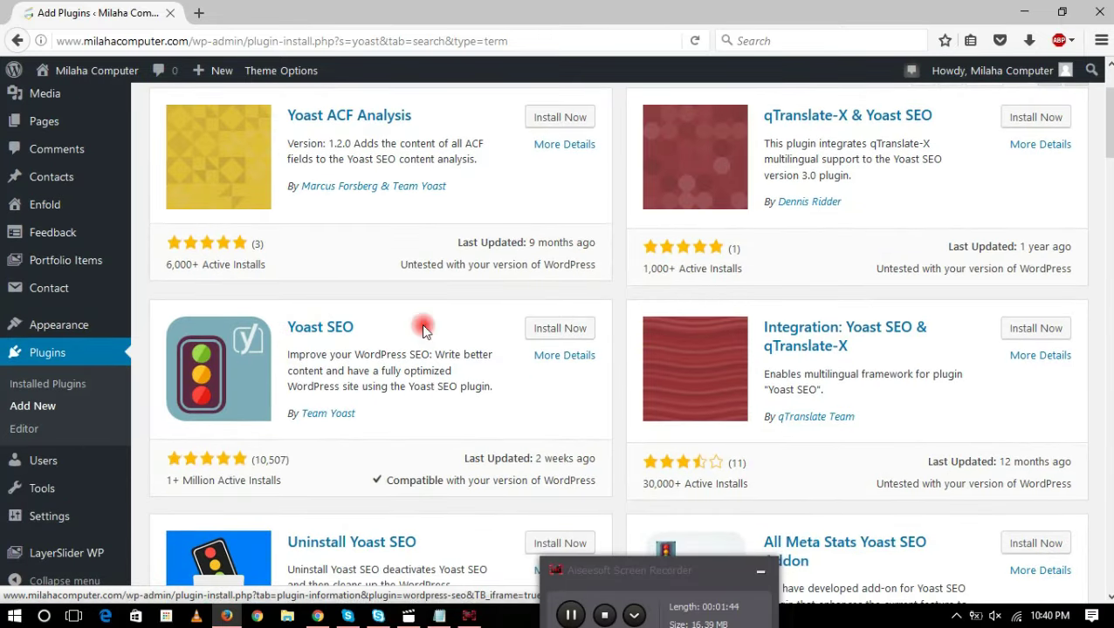
click(550, 328)
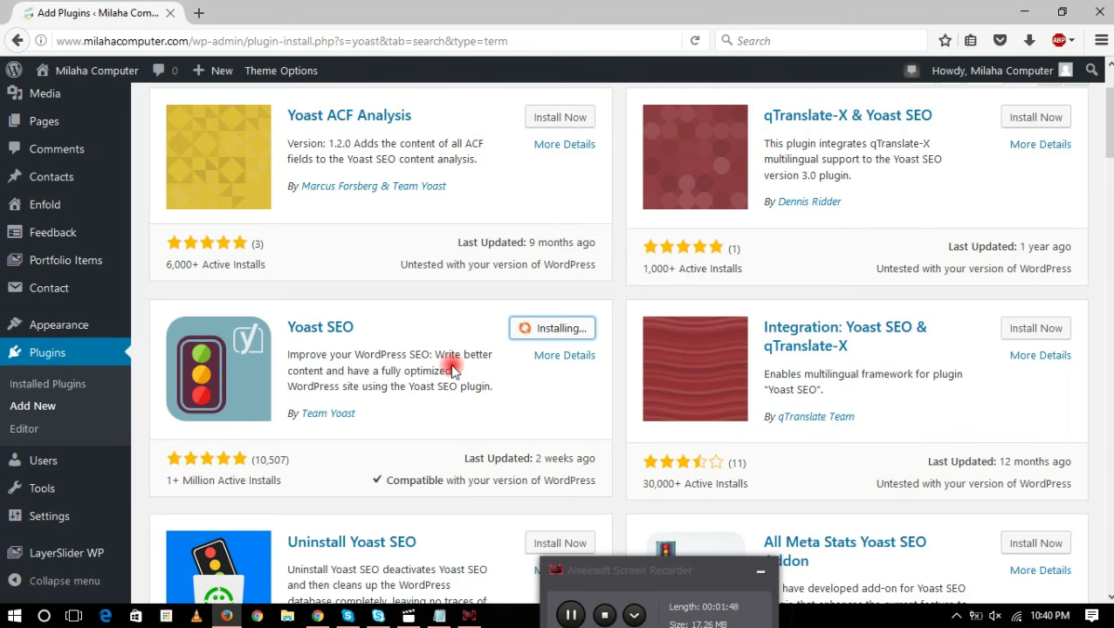
- Switch to Notepad and add a line reading "next video i wil show you complte tutorial about yoast"
click(440, 615)
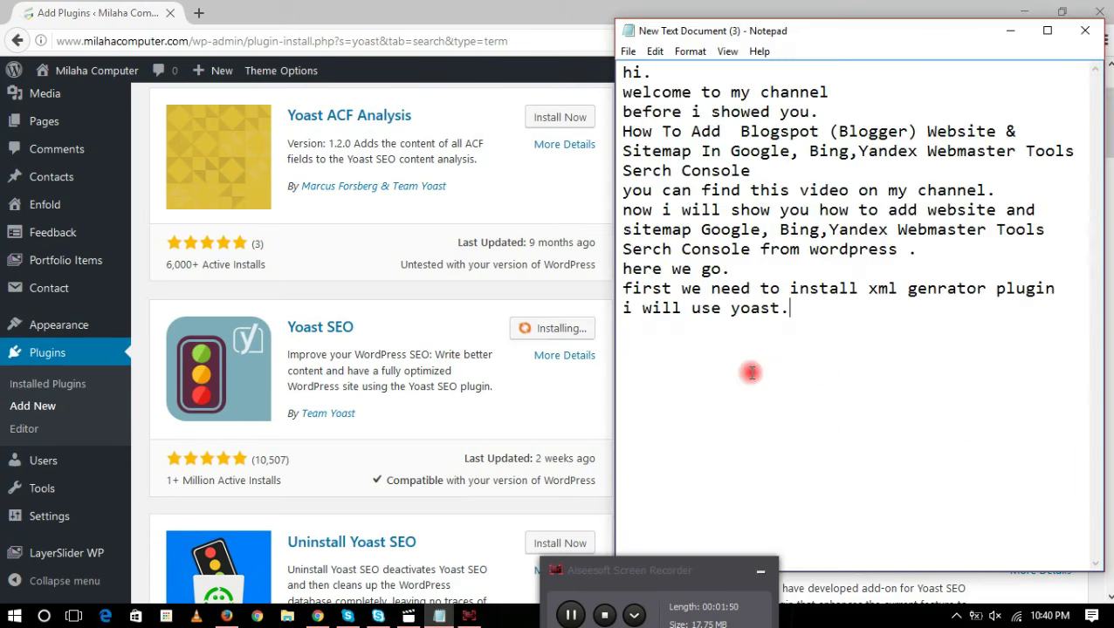
key(Return)
text(next vidw)
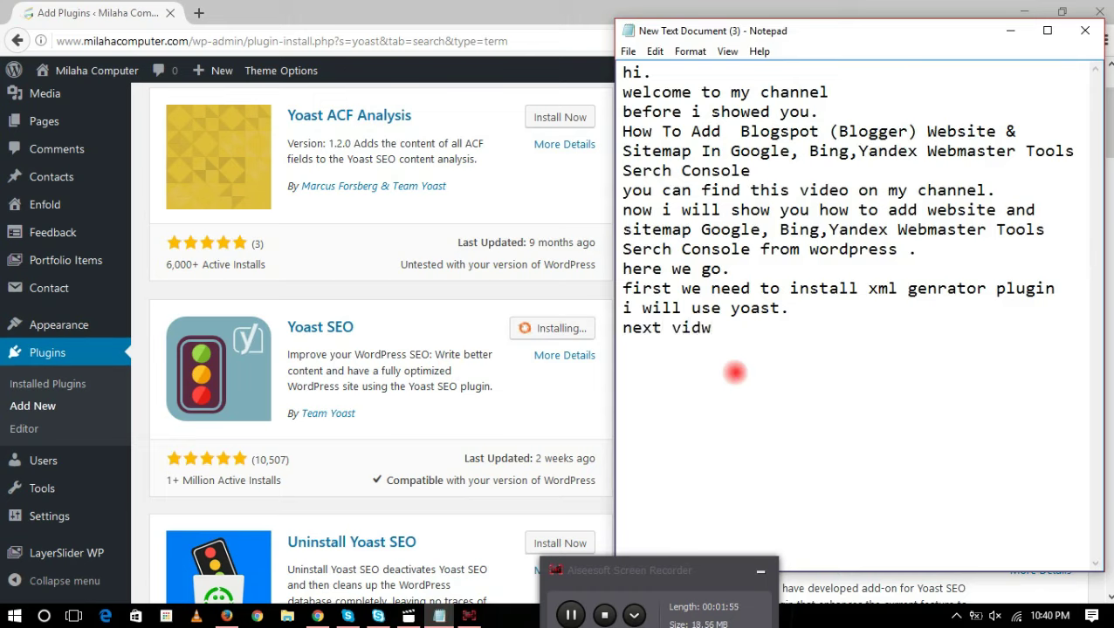
key(BackSpace)
text(eo i wil s)
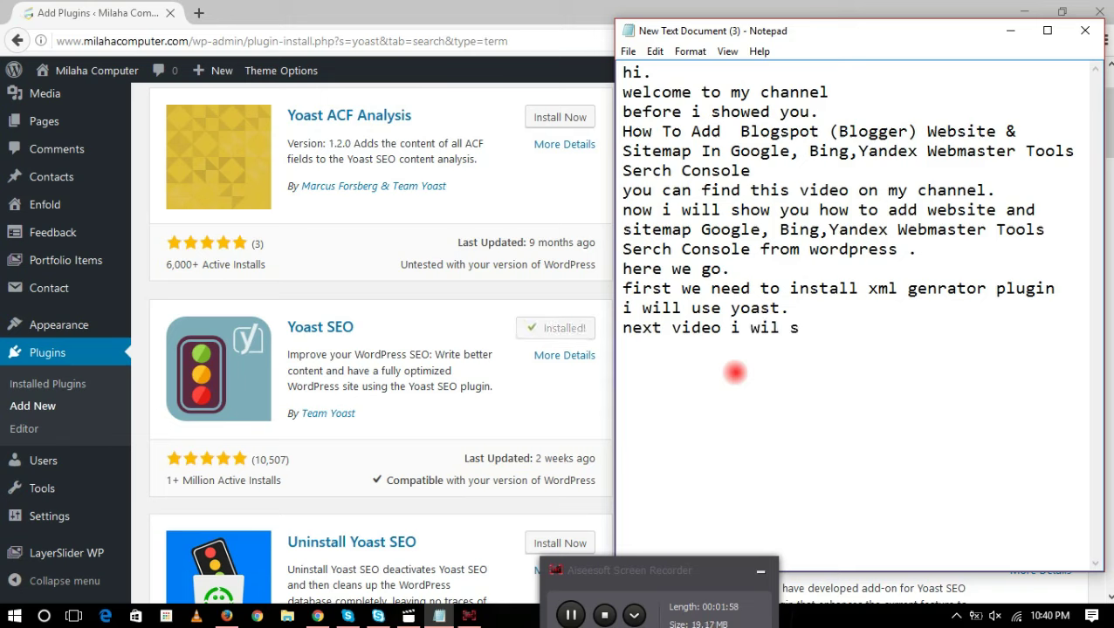
text(how you complte)
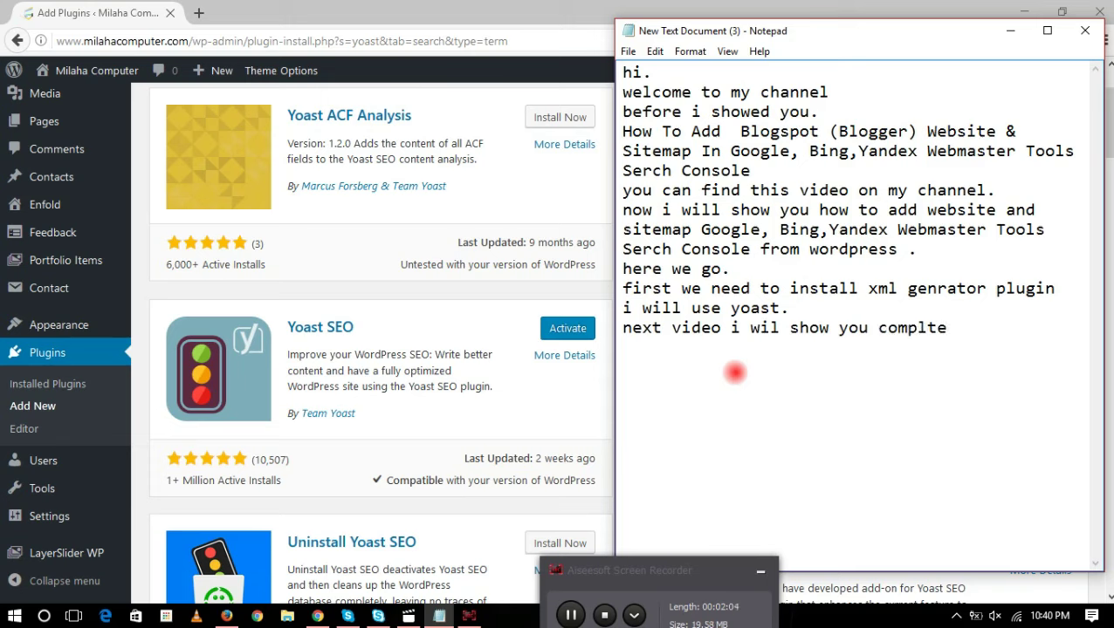
text( toutorial ab)
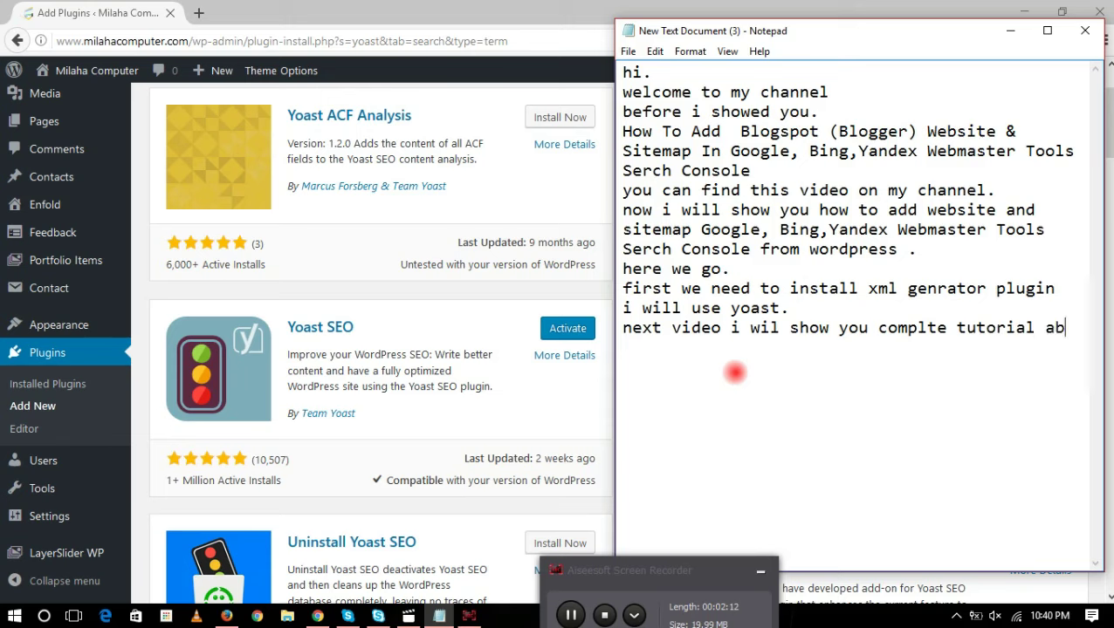
text(out you)
key(BackSpace)
text(ast)
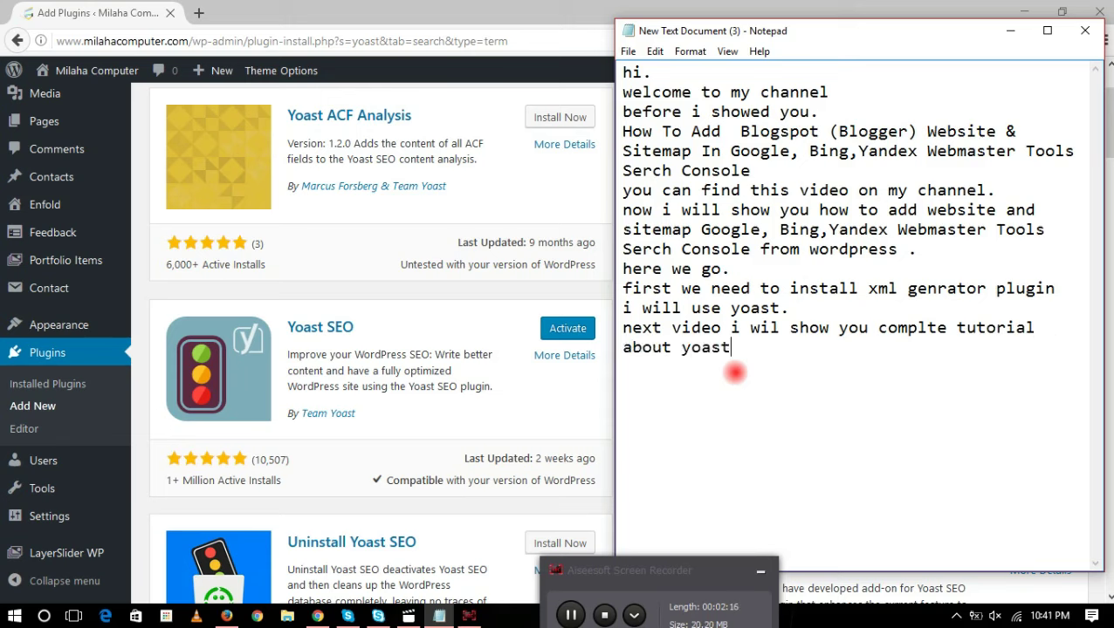
- Continue the note's last line with "seo . how to use this and how you can rank you site high very fast.."
text( se)
key(BackSpace)
text(o . how to use this and how you can rank you site hing)
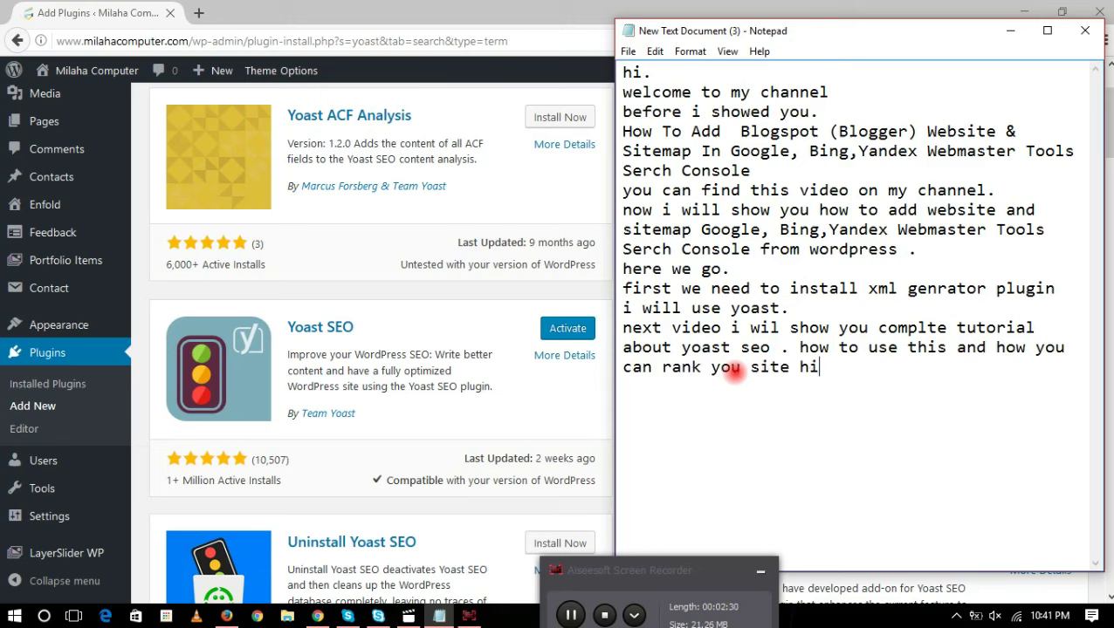
key(BackSpace)
key(BackSpace)
text(gh very fast..)
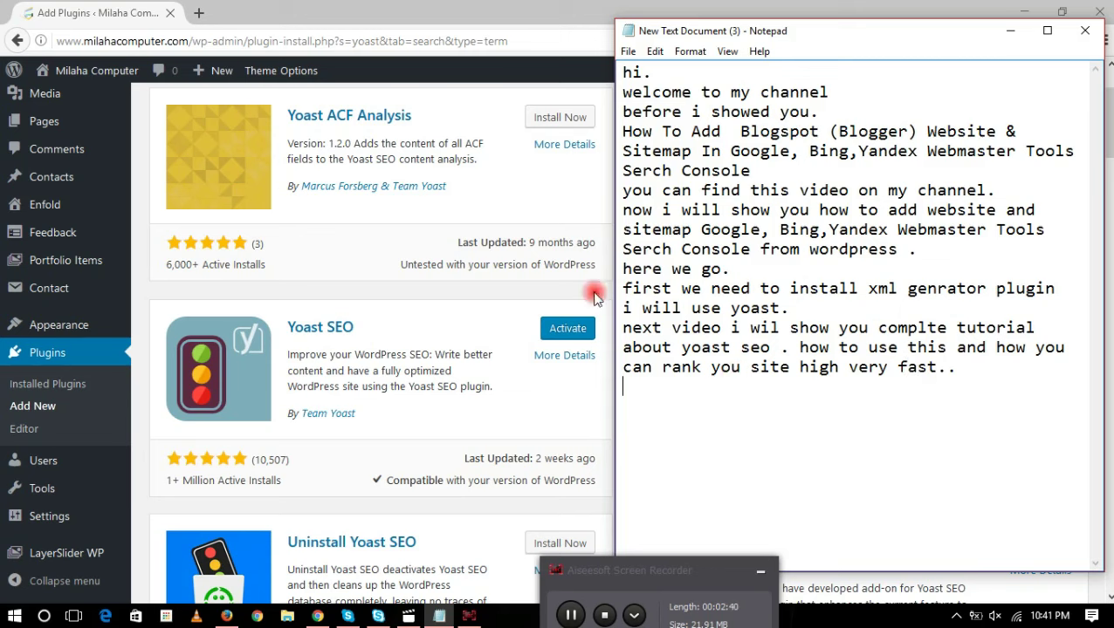
- Return to Firefox, activate the Yoast SEO plugin and open its XML Sitemaps settings
click(569, 330)
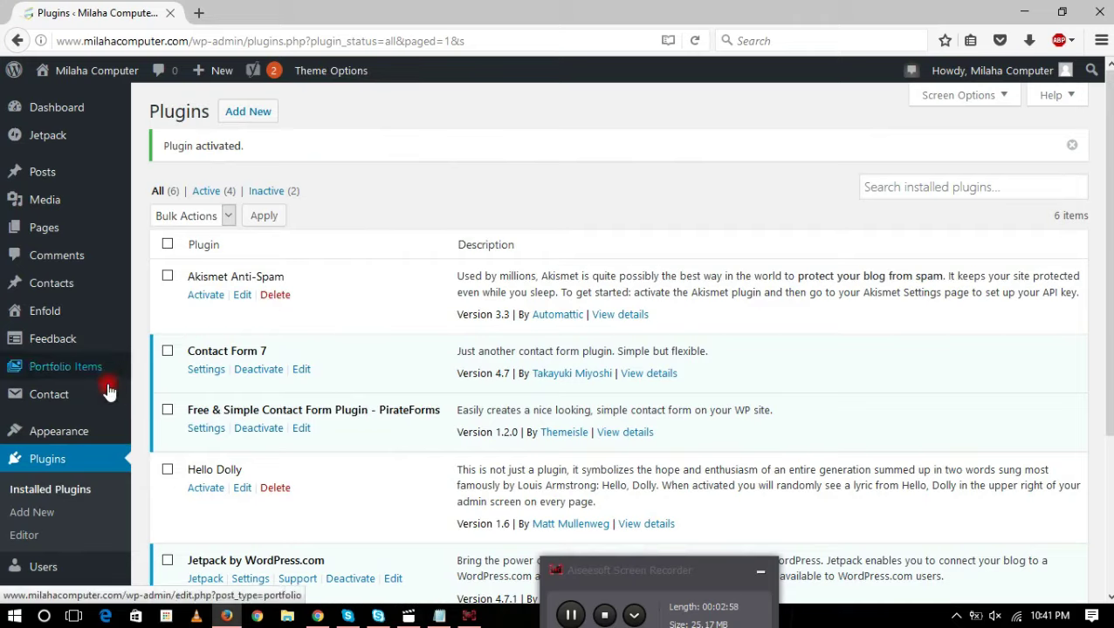
scroll(109, 388, down, 5)
mouse_move(87, 502)
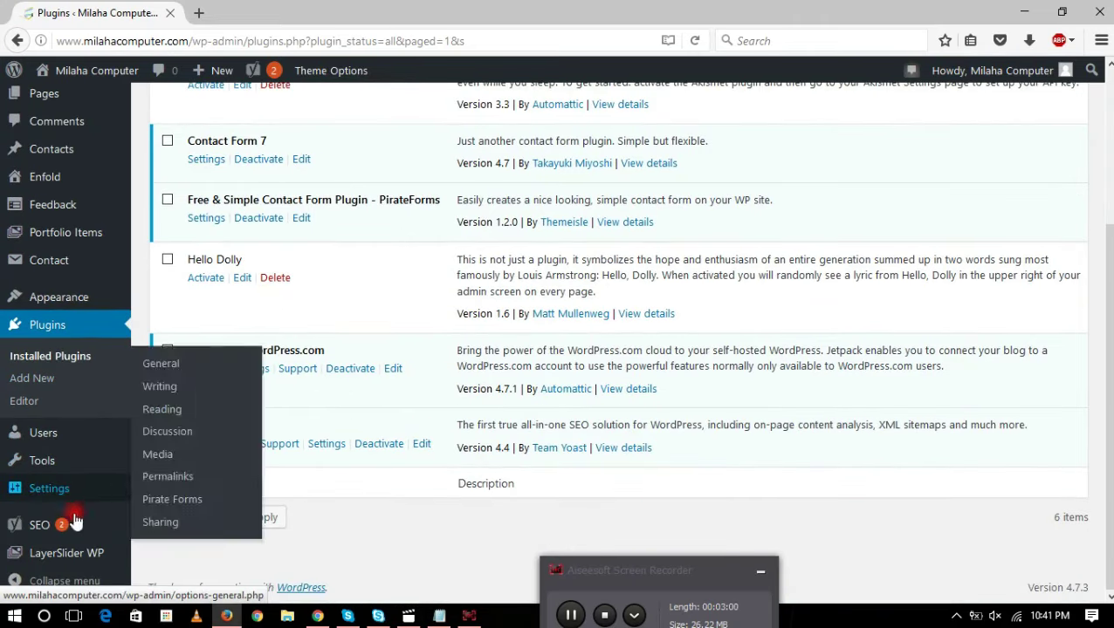
mouse_move(55, 534)
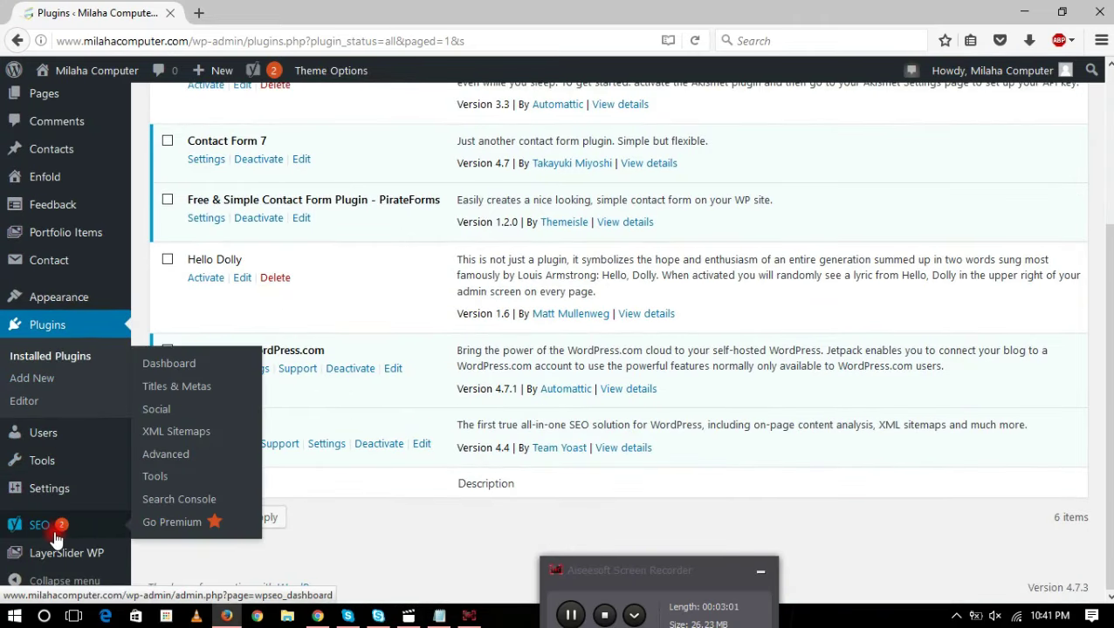
click(190, 436)
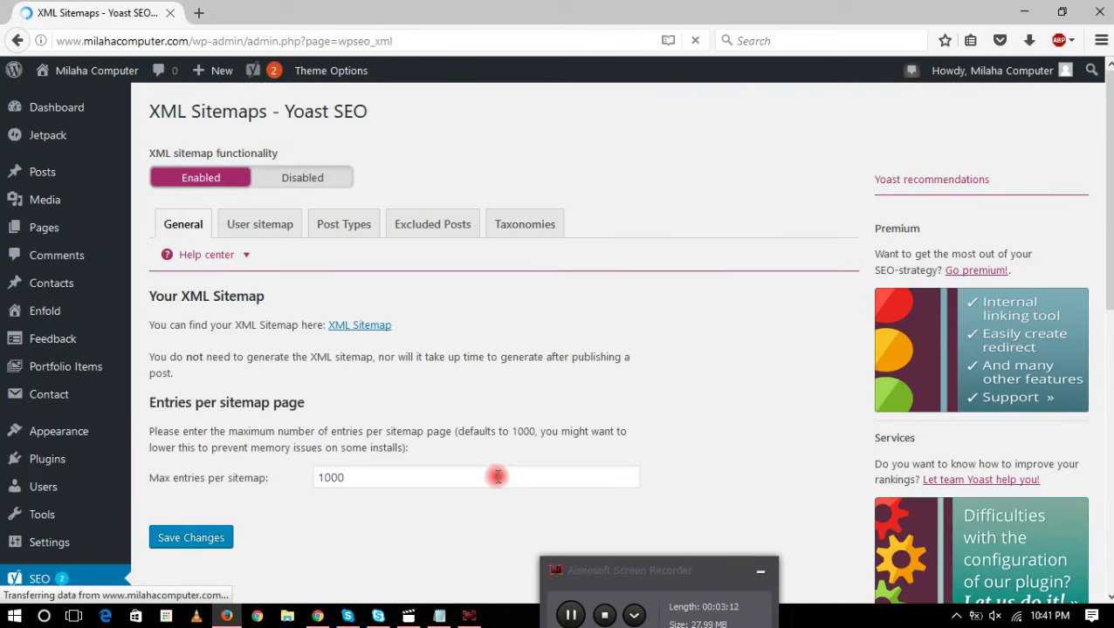
- Open google.com in a new browser tab
click(200, 14)
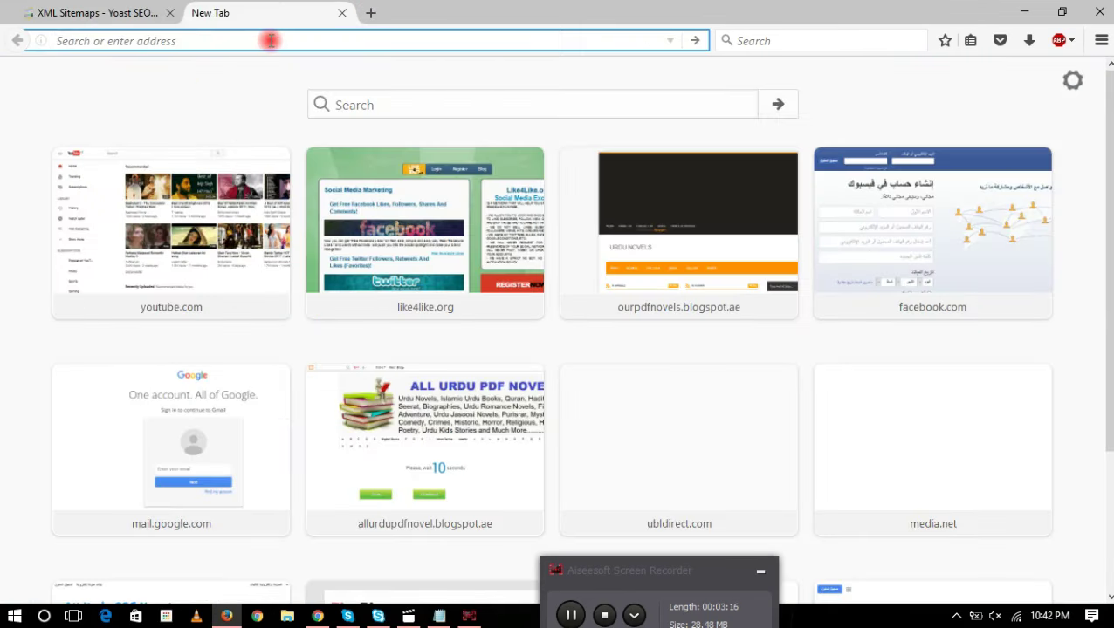
text(google.com/)
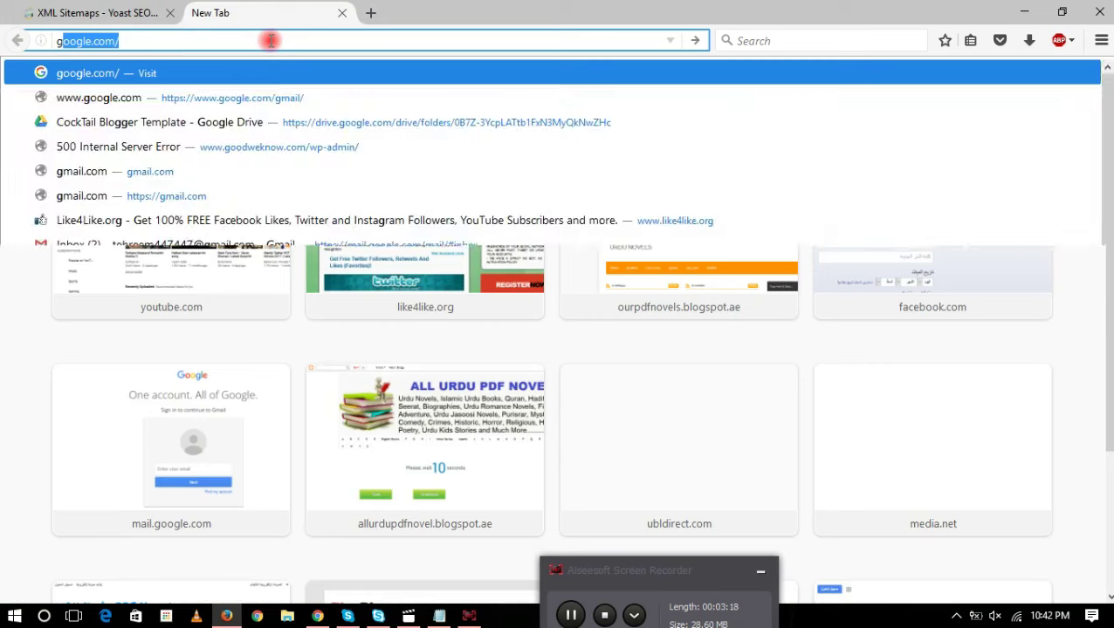
key(Return)
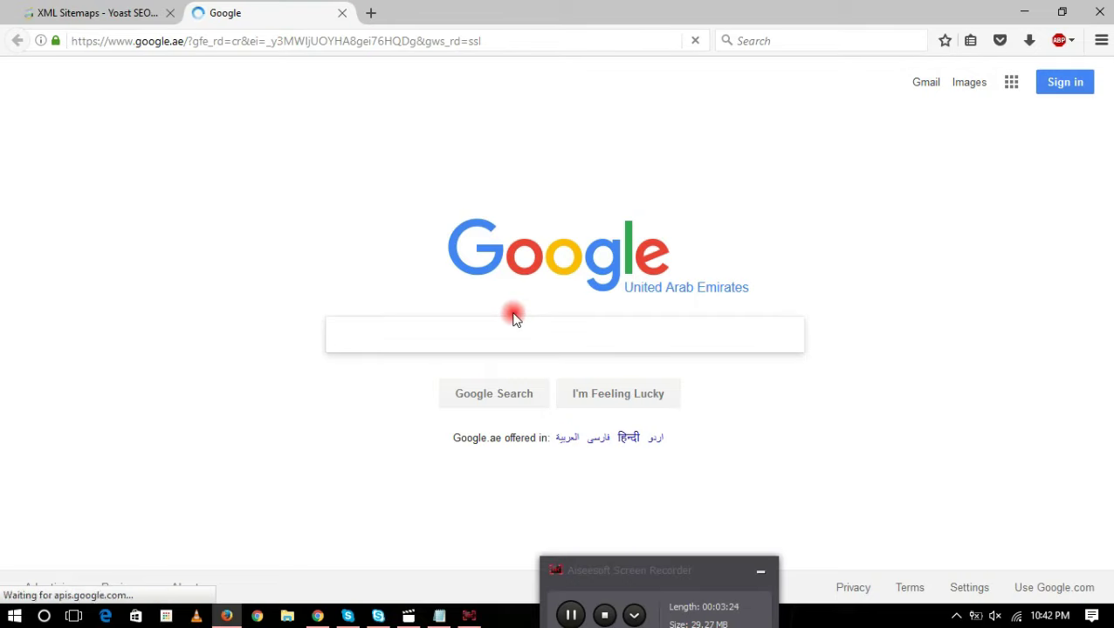
- Search Google for "google webmaster tools" and open the Google Search Console result
text(goog)
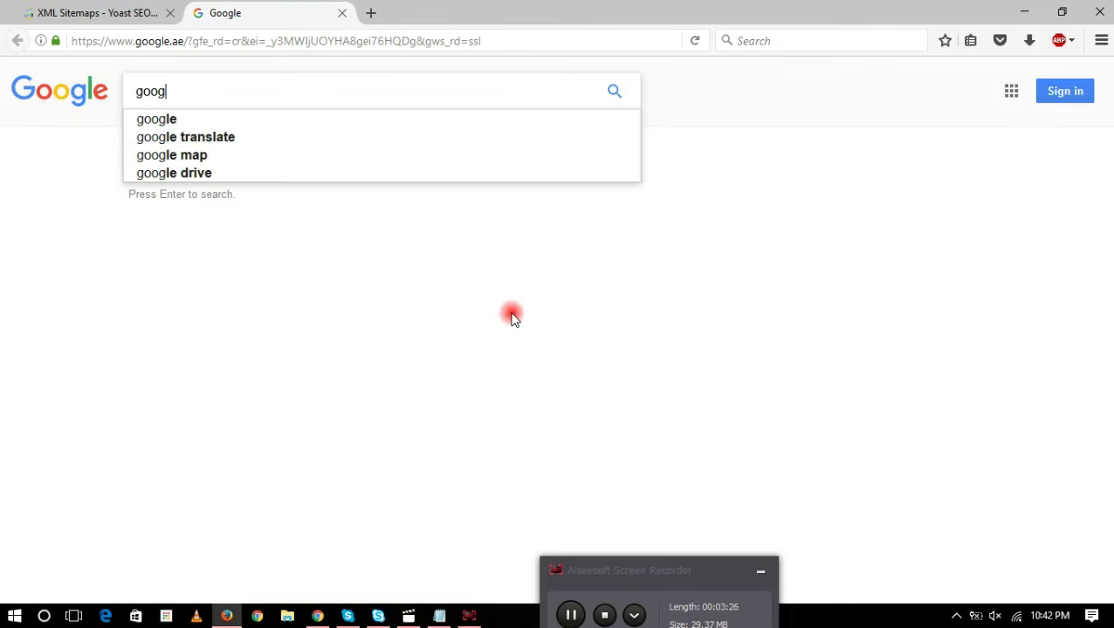
text(le web)
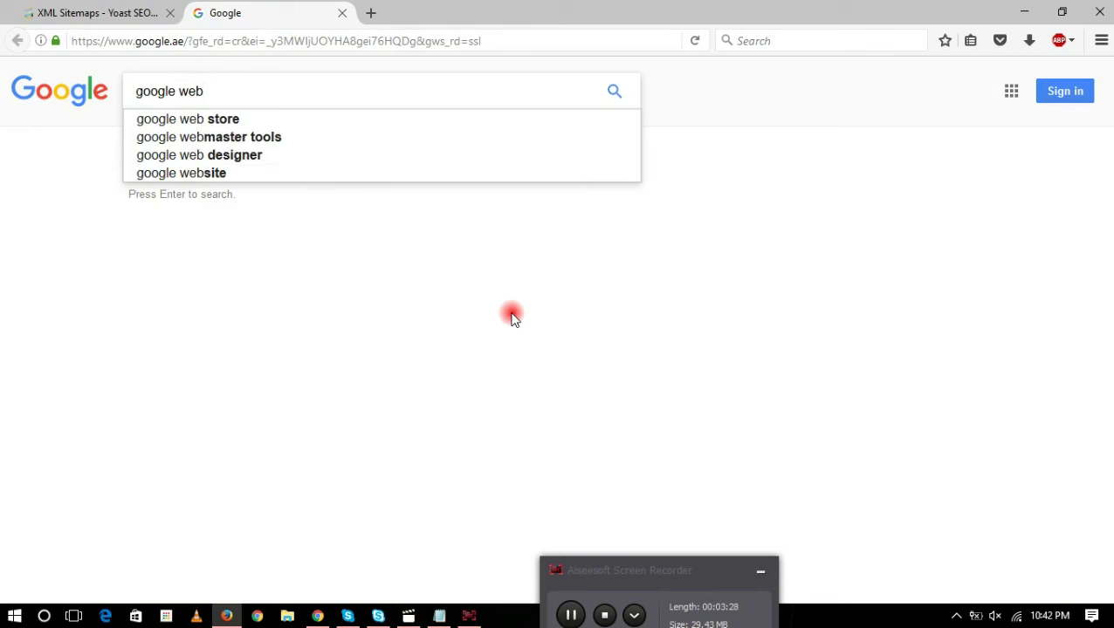
text(mas)
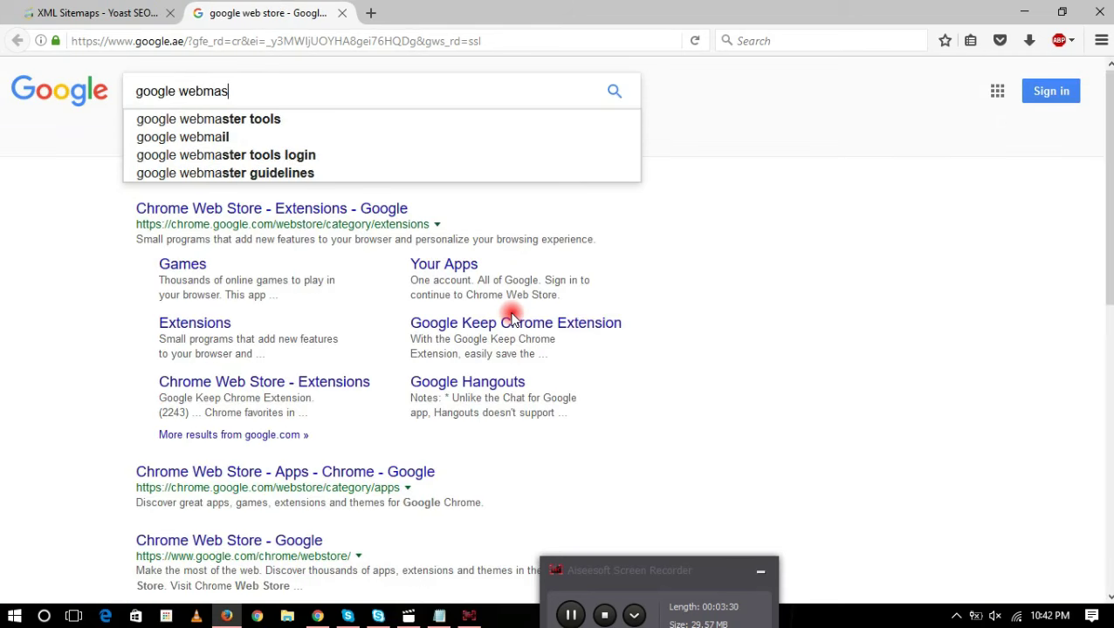
text(ter tools)
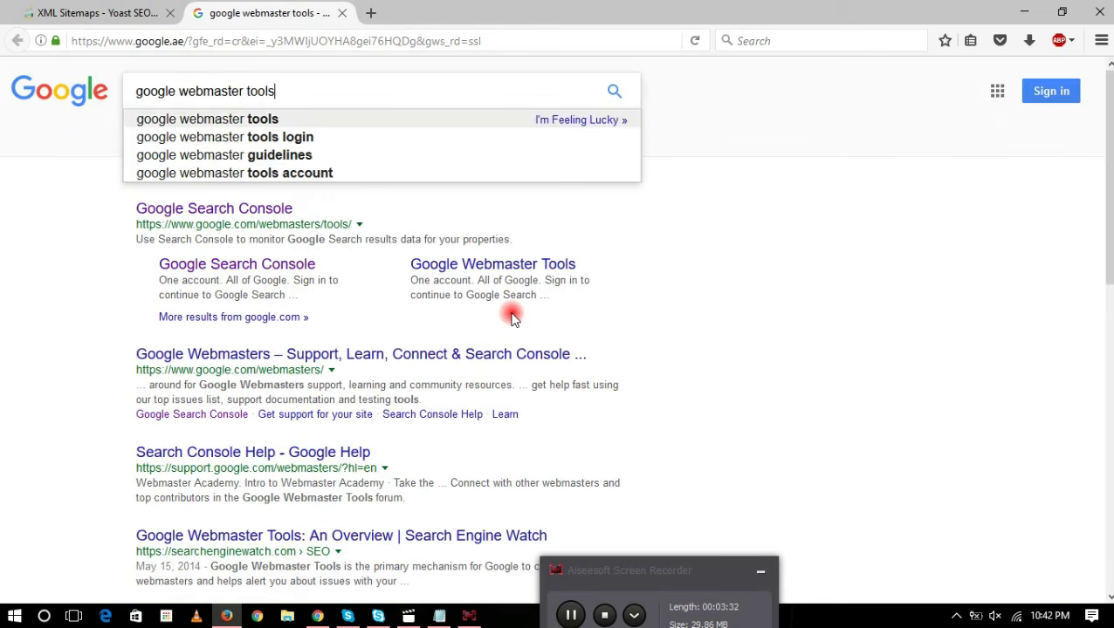
key(Return)
click(228, 208)
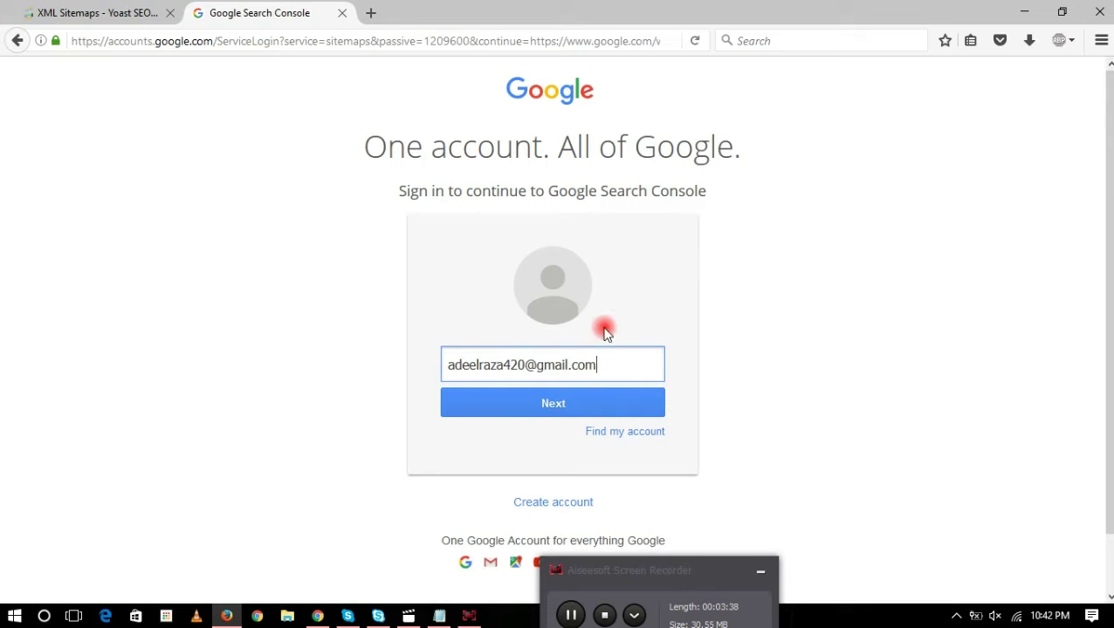
- Clear the prefilled e-mail address from the Google Search Console sign-in form
drag(599, 363, 449, 358)
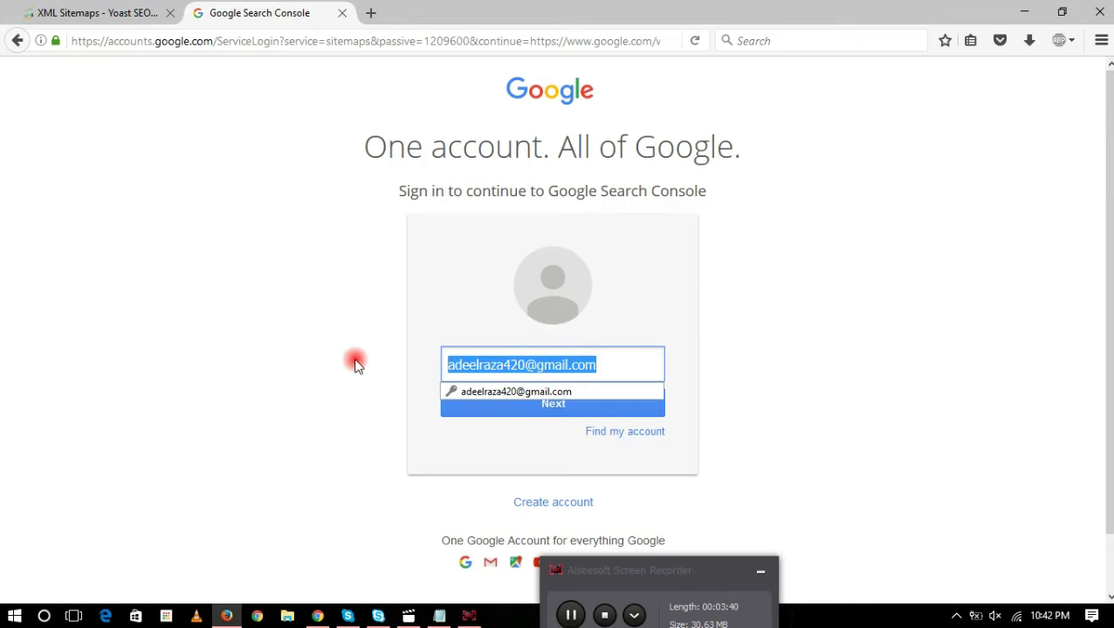
key(BackSpace)
click(570, 611)
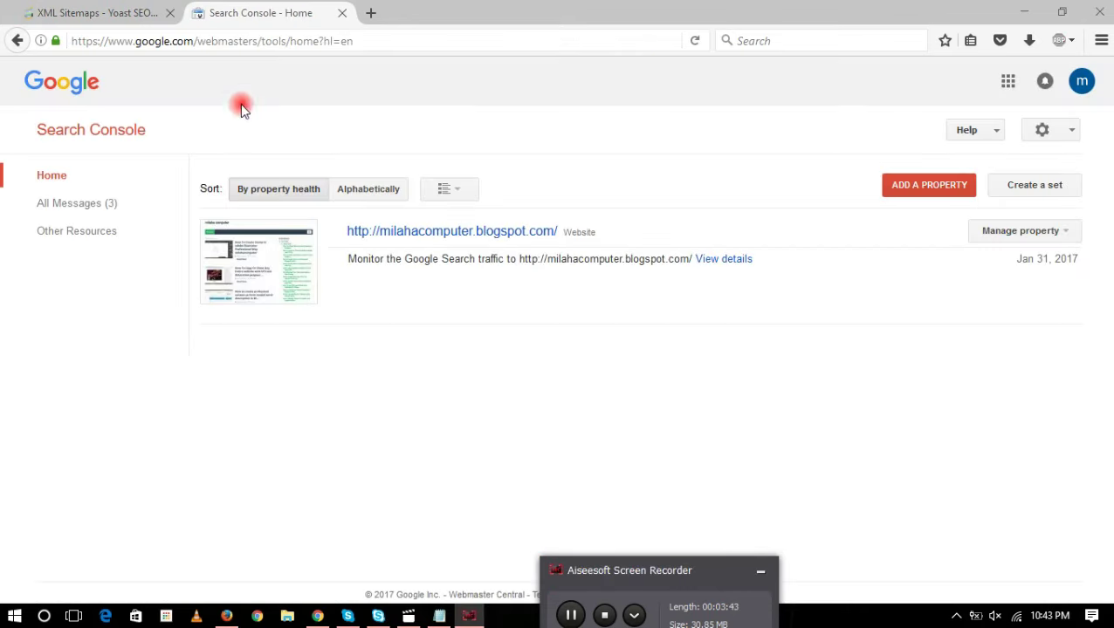
- Return to the Yoast XML Sitemaps settings and review the maximum entries, the author/user sitemap option and the Notepad note about it
click(116, 15)
click(116, 15)
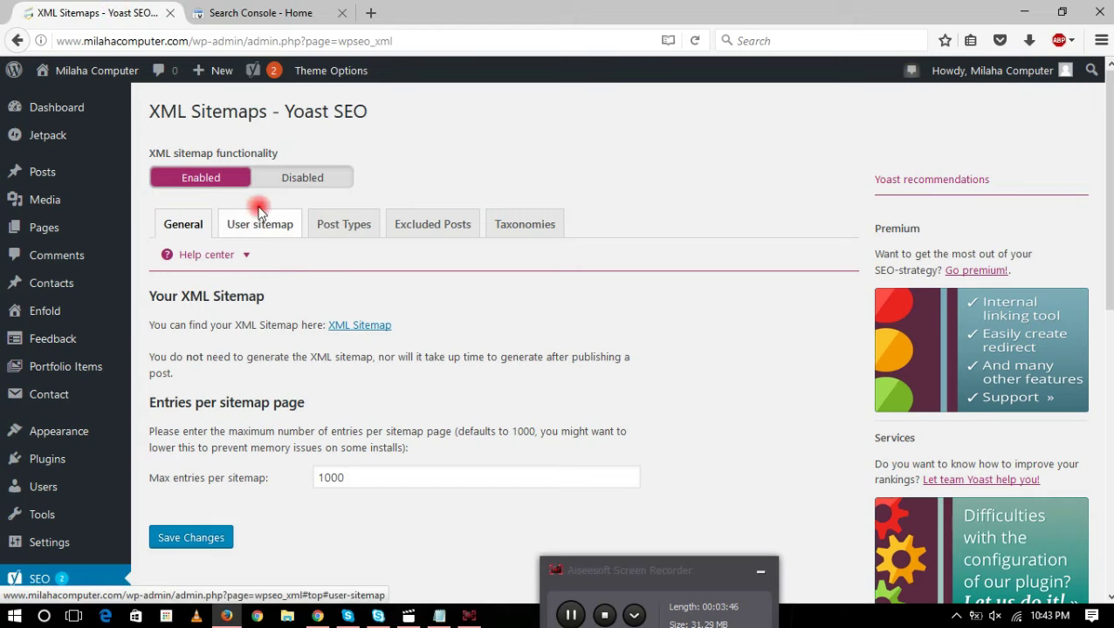
drag(356, 477, 255, 479)
click(378, 426)
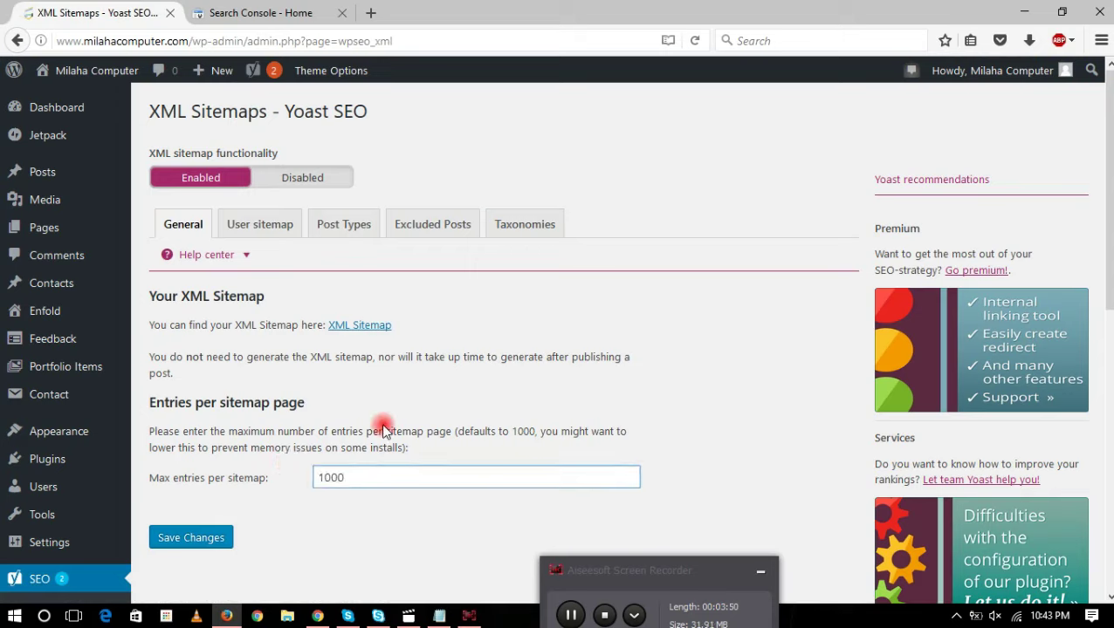
click(260, 224)
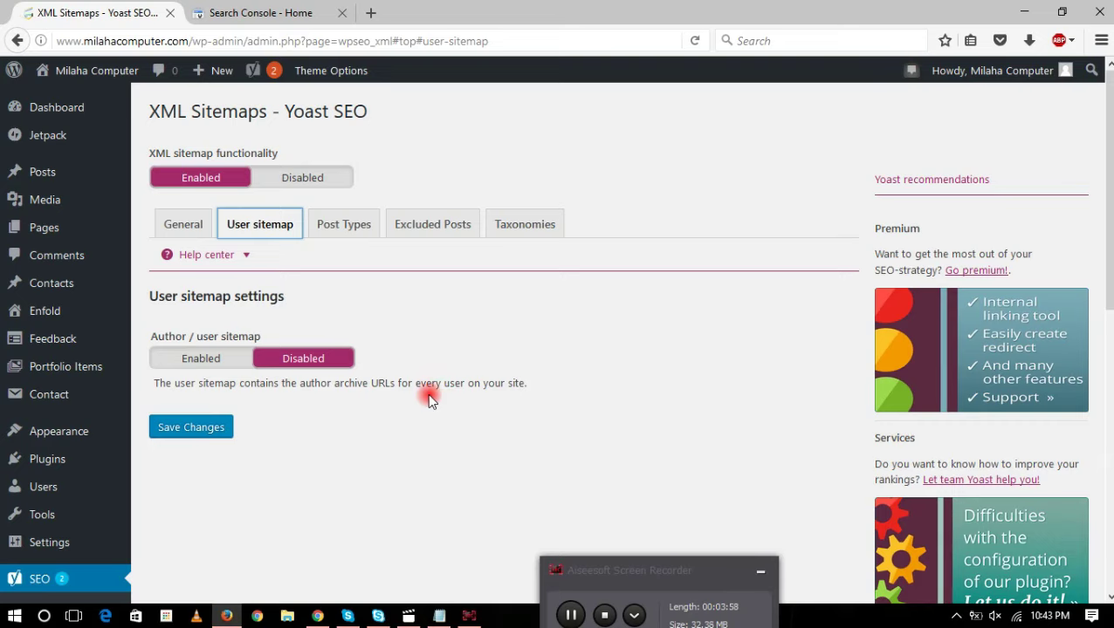
click(571, 615)
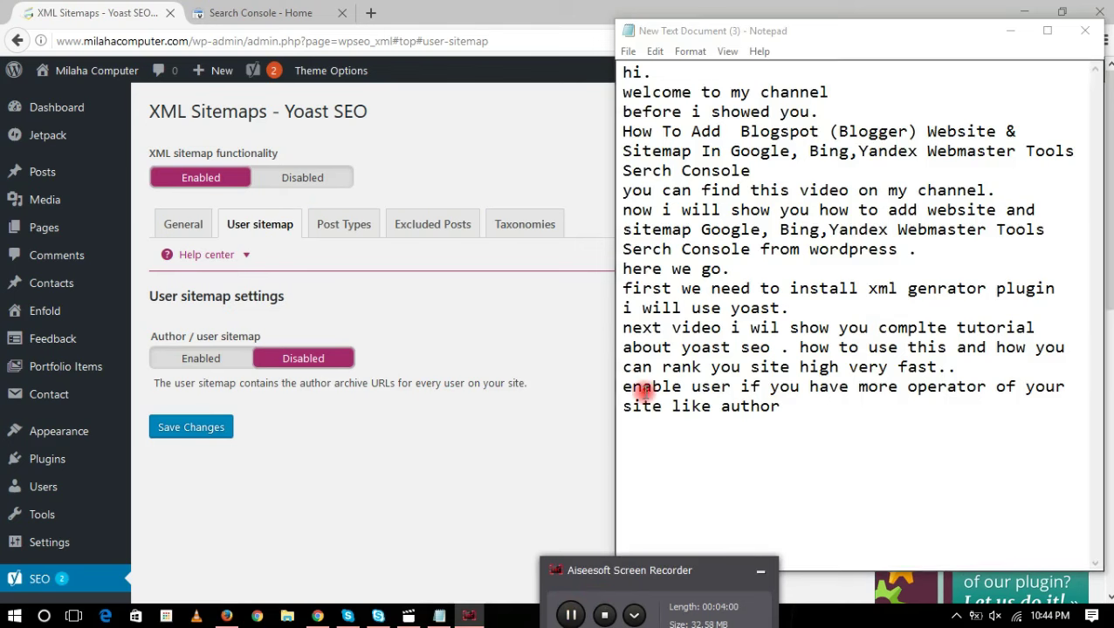
drag(624, 387, 796, 417)
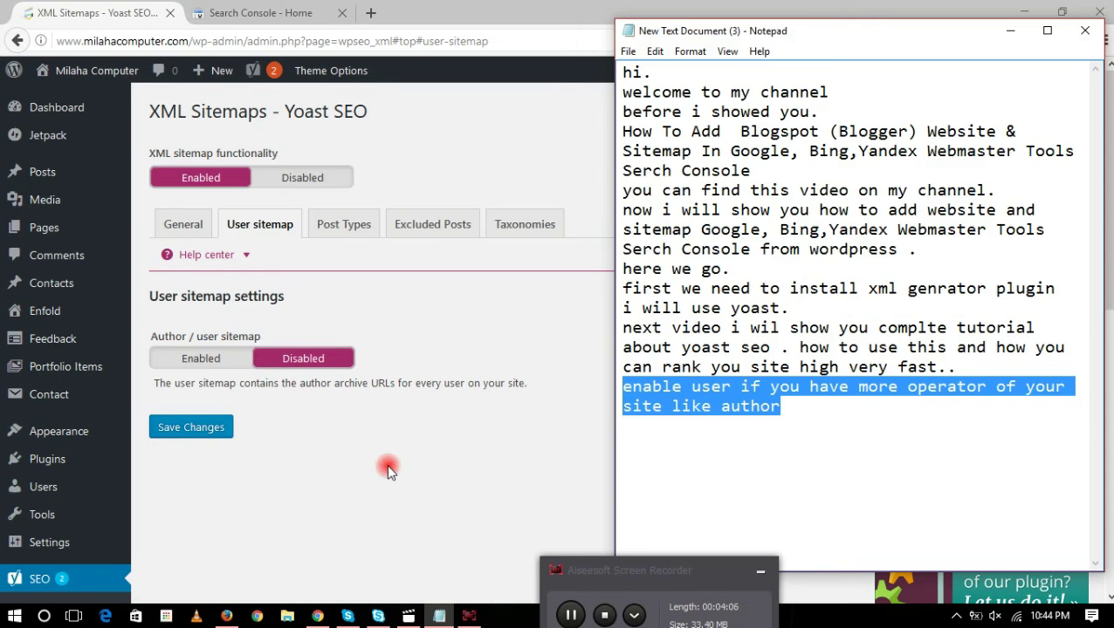
- Review which post types are included in the sitemap and view the Excluded Posts settings
click(354, 234)
click(355, 234)
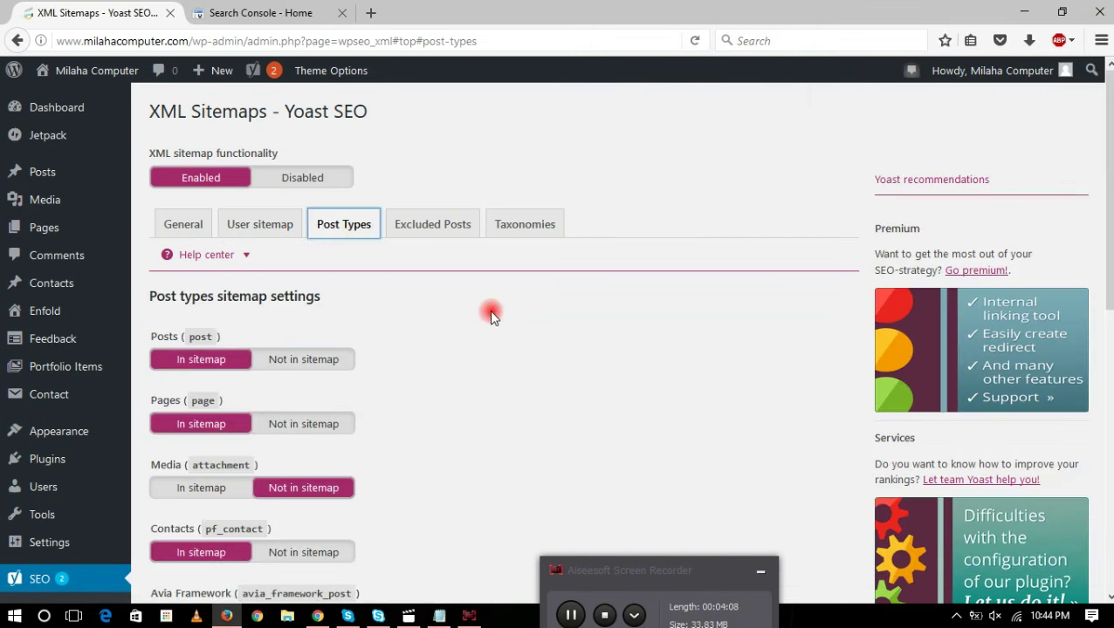
scroll(440, 375, down, 3)
scroll(440, 377, down, 3)
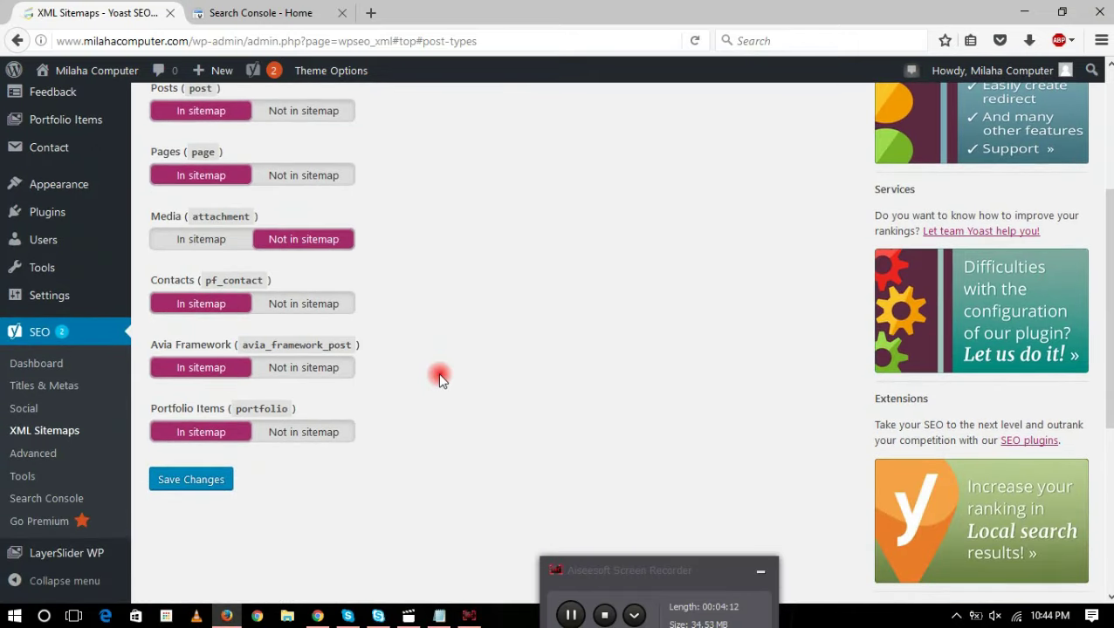
scroll(440, 377, up, 3)
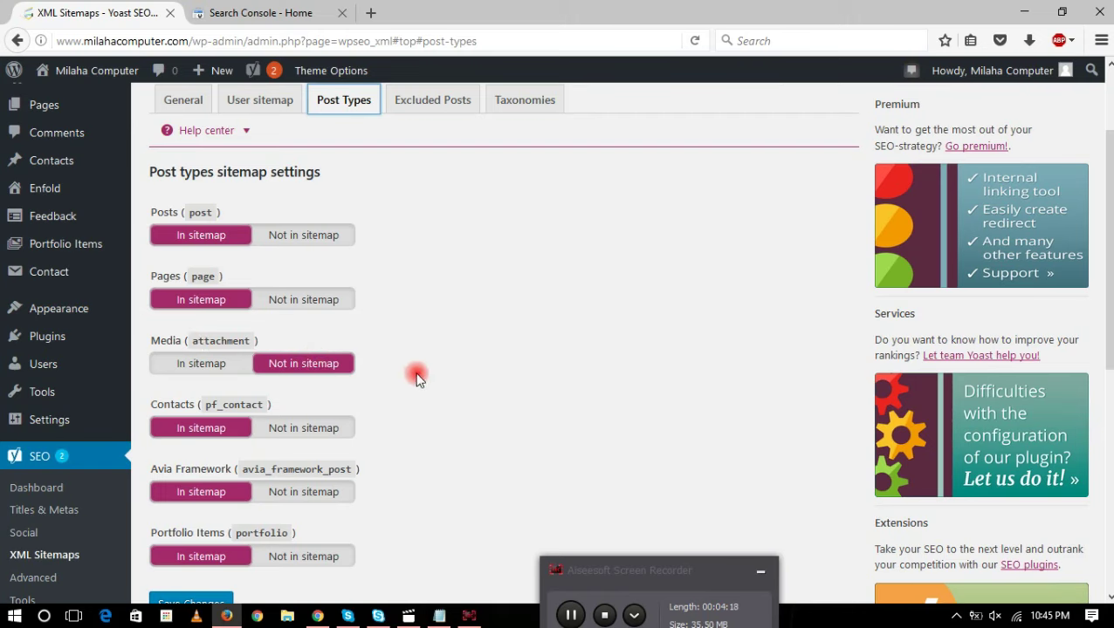
scroll(419, 384, down, 3)
scroll(434, 428, up, 6)
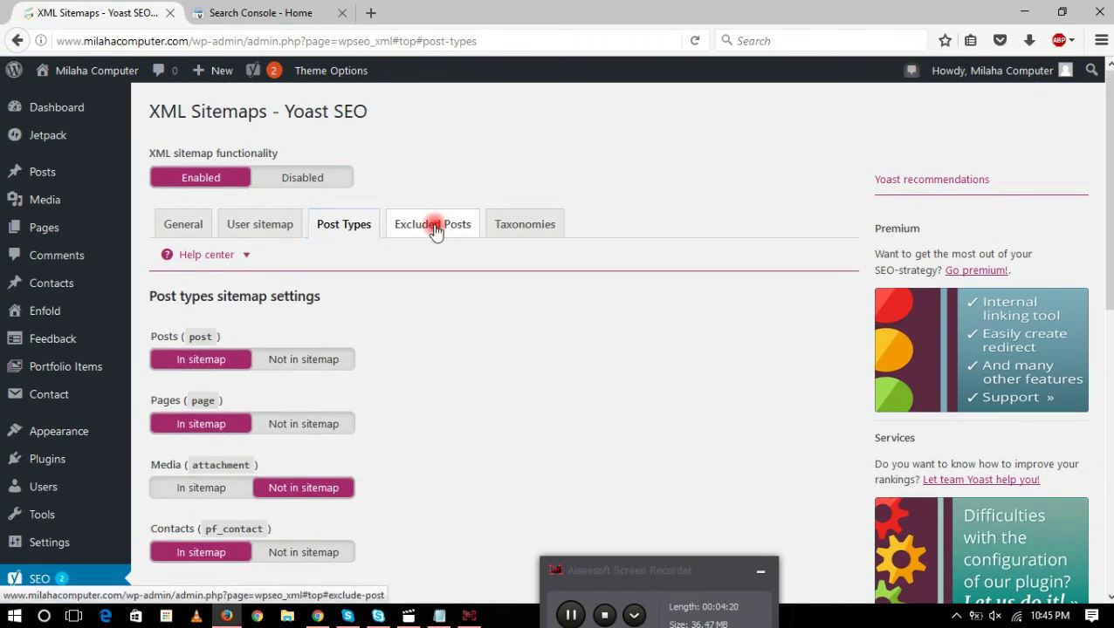
click(435, 229)
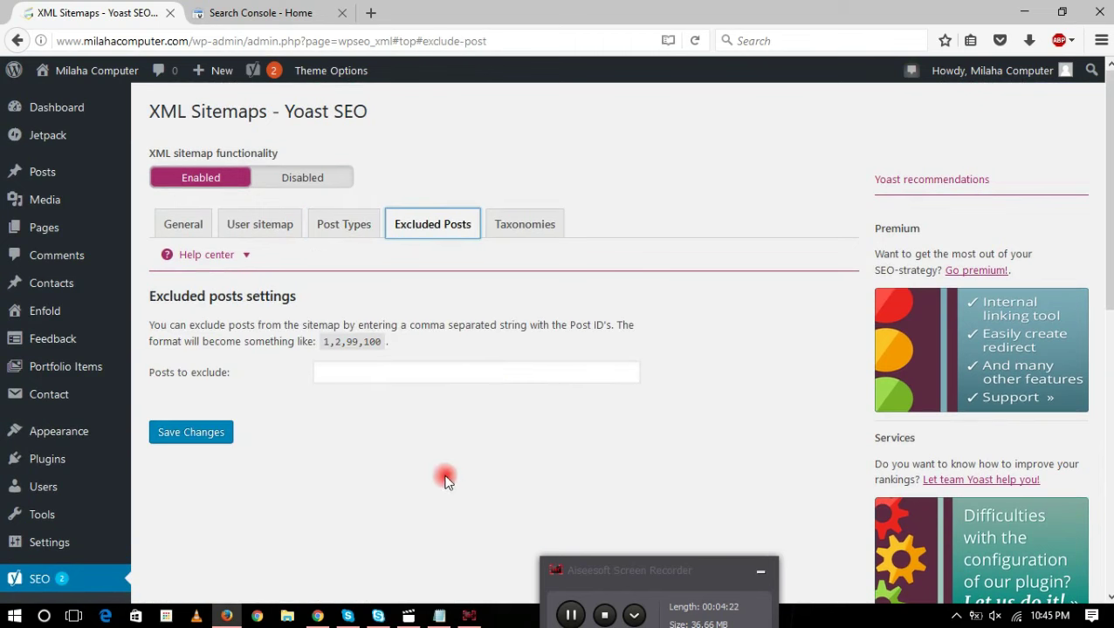
- Switch to Notepad and add the line "if you dont want useless or and unnecessery post not be be aded just type the post id."
click(439, 617)
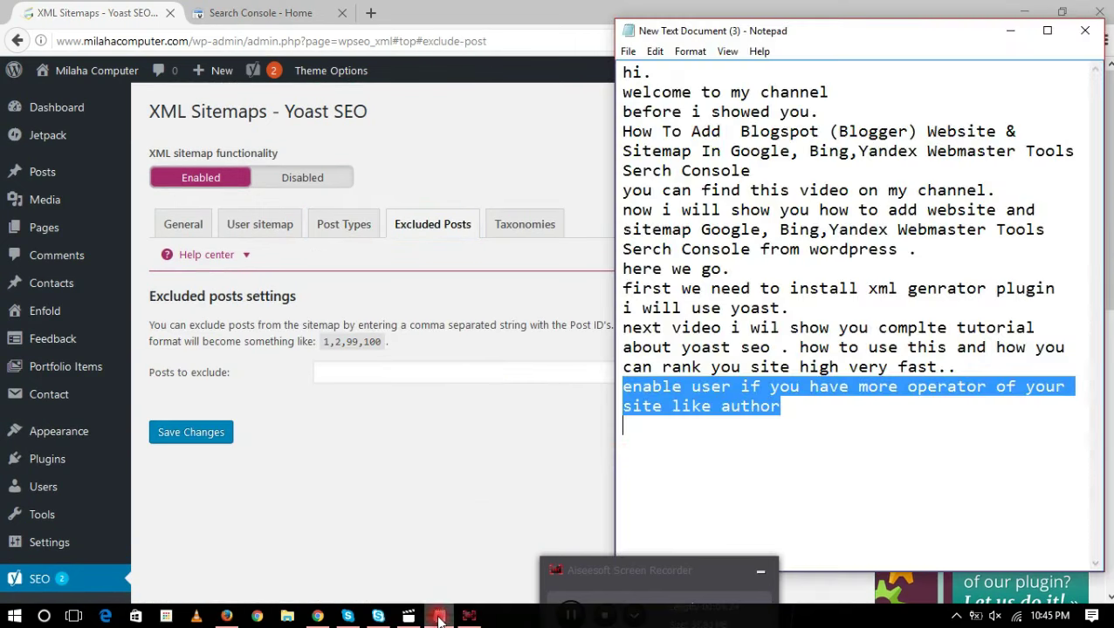
click(788, 405)
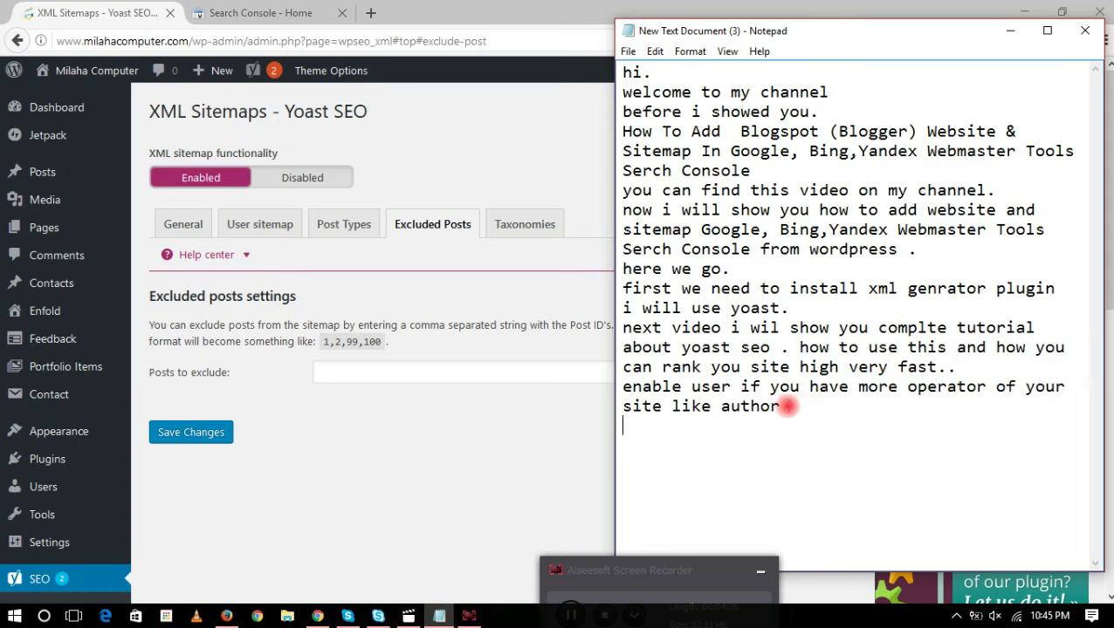
text(if you don)
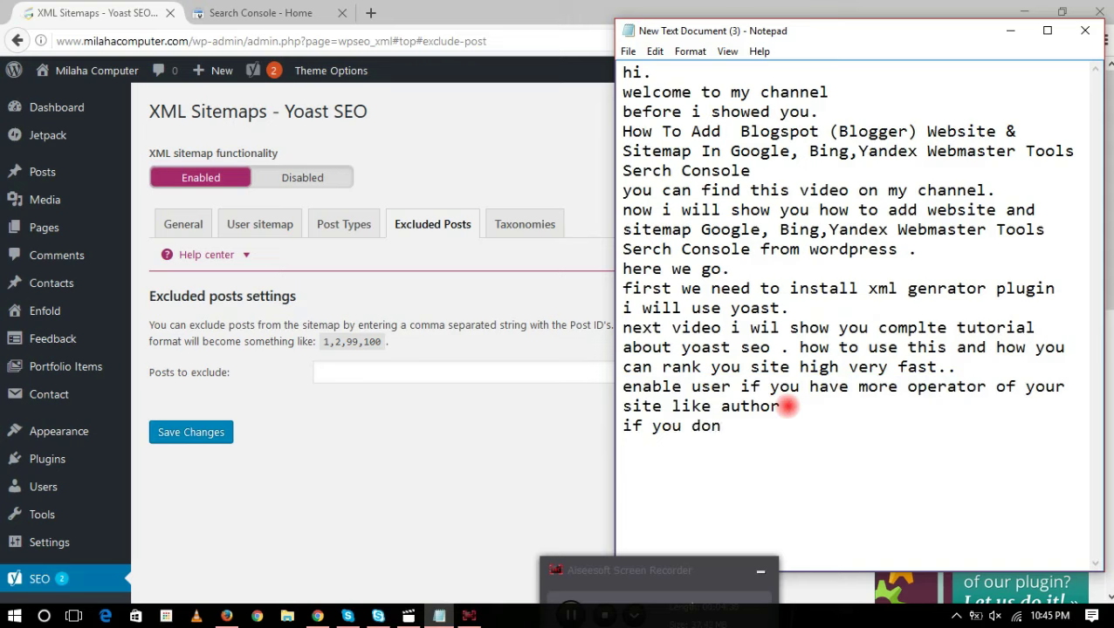
text(t want useless or)
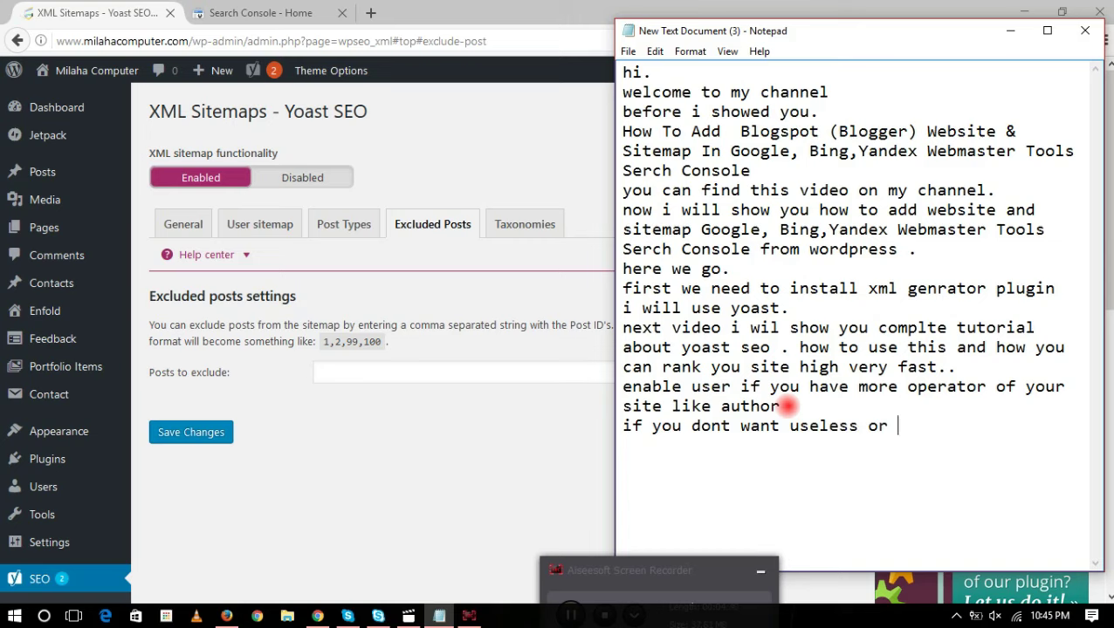
text(and unnec)
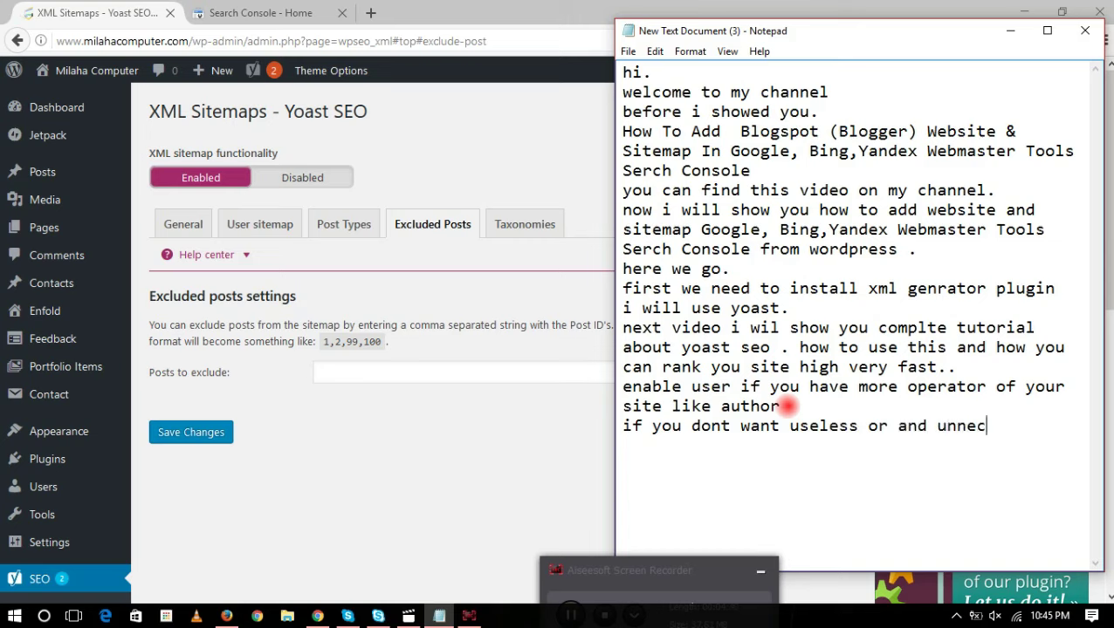
text(essery post n)
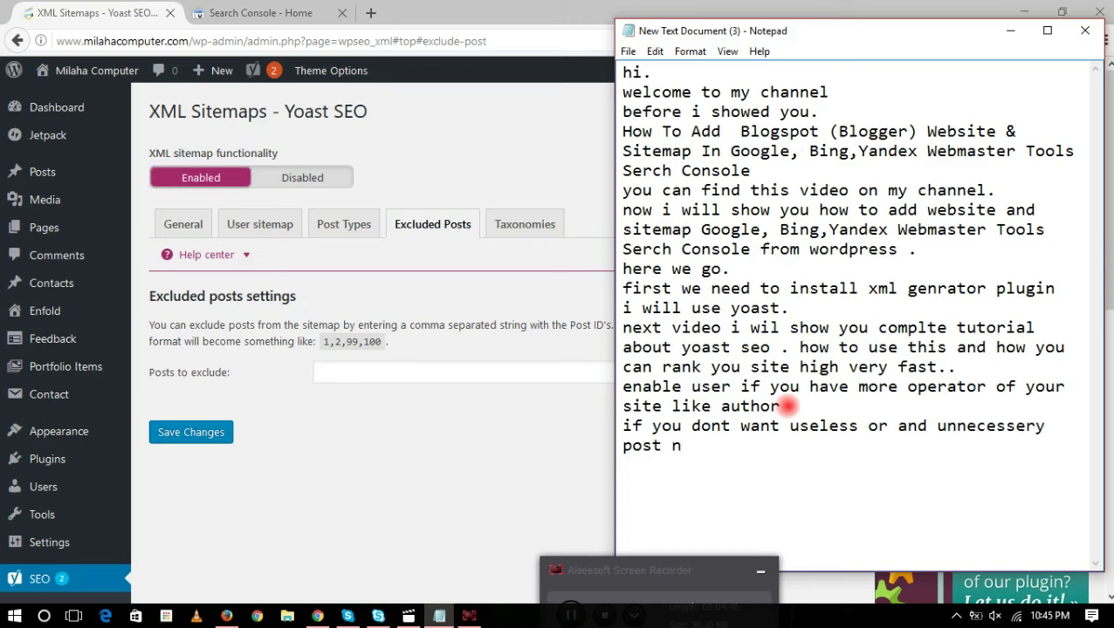
text(ot be be aded just y)
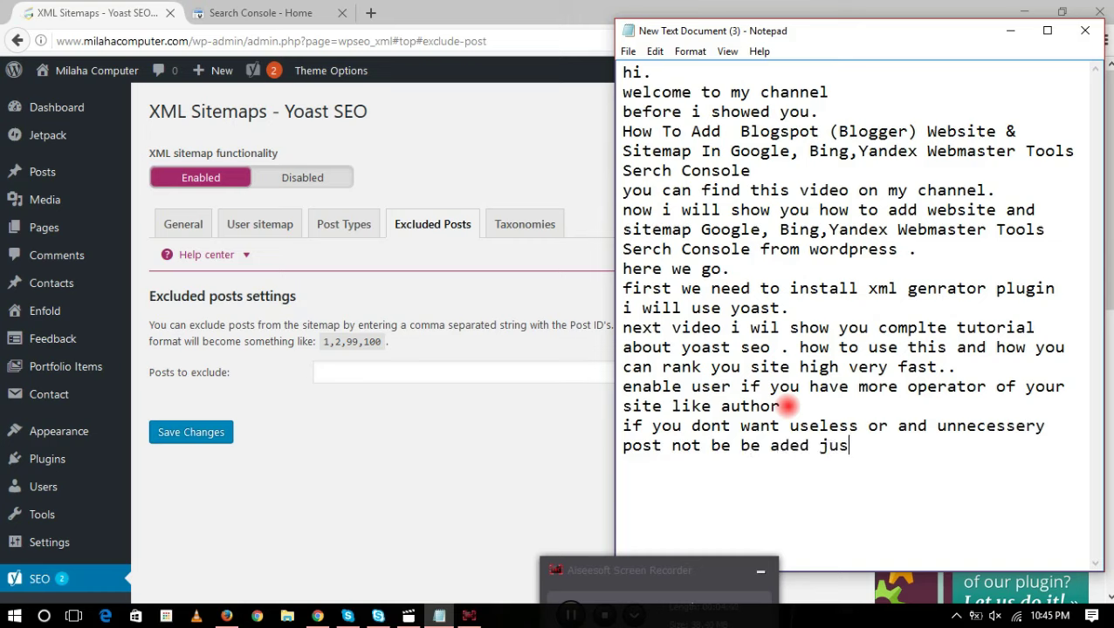
key(BackSpace)
key(BackSpace)
key(BackSpace)
text(type the post id.)
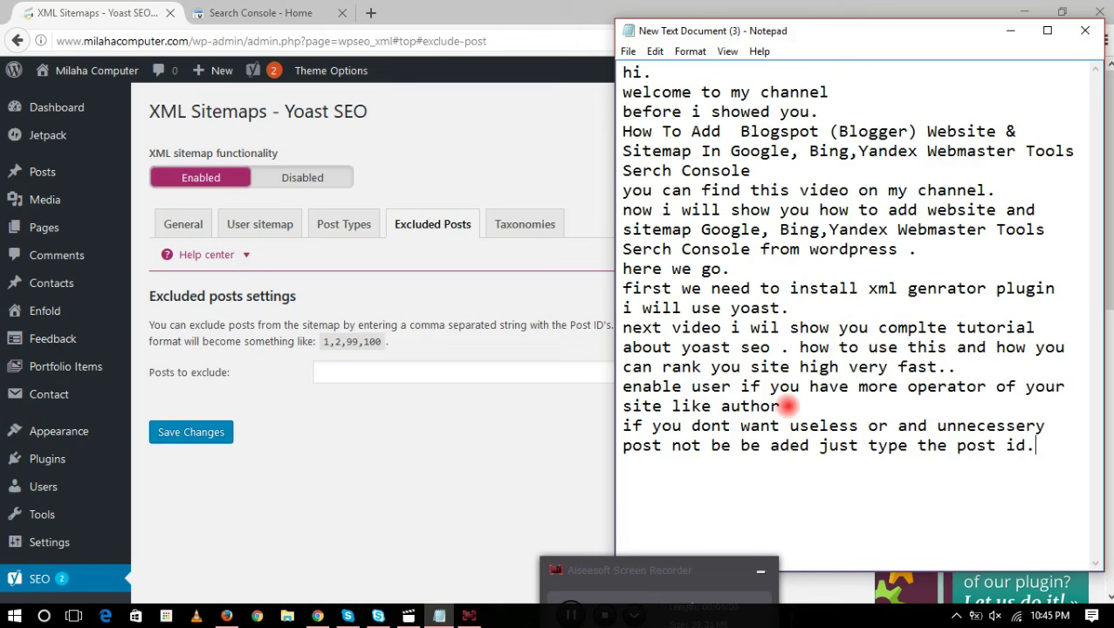
- Return to Firefox, check the Taxonomies sitemap settings and save the XML sitemap configuration from the General settings
click(523, 225)
scroll(394, 355, down, 3)
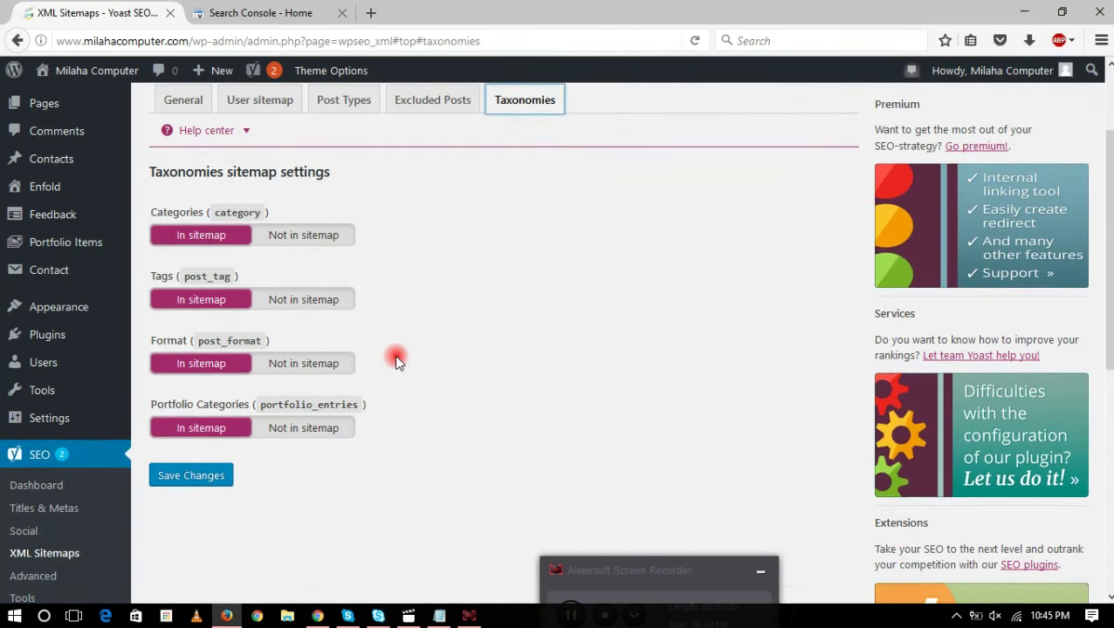
click(637, 373)
scroll(234, 285, up, 3)
click(185, 225)
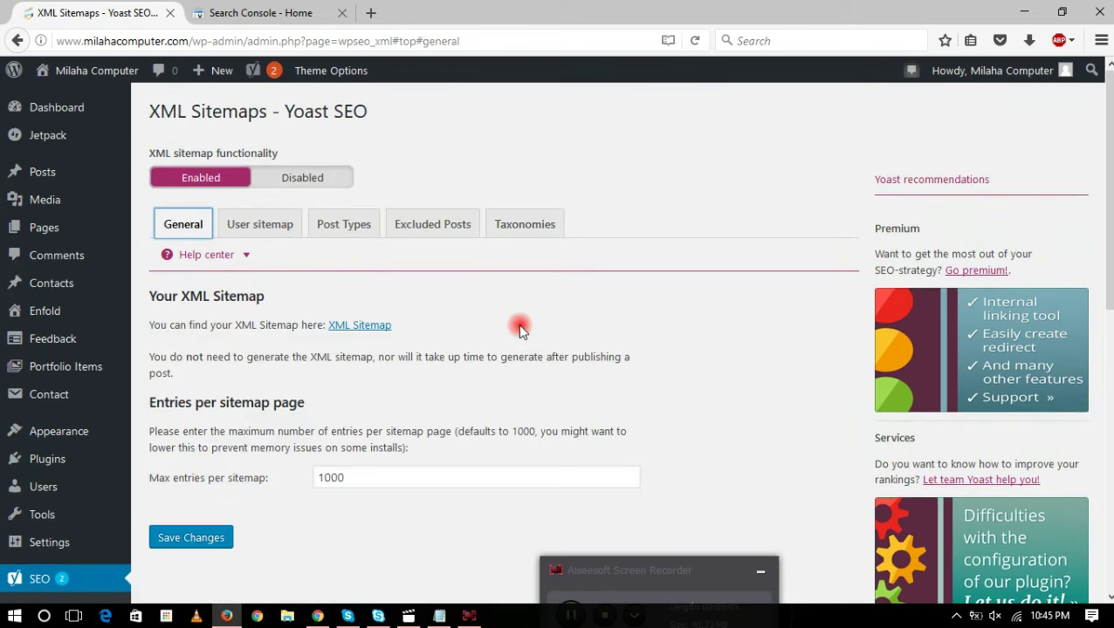
scroll(506, 327, down, 3)
click(208, 414)
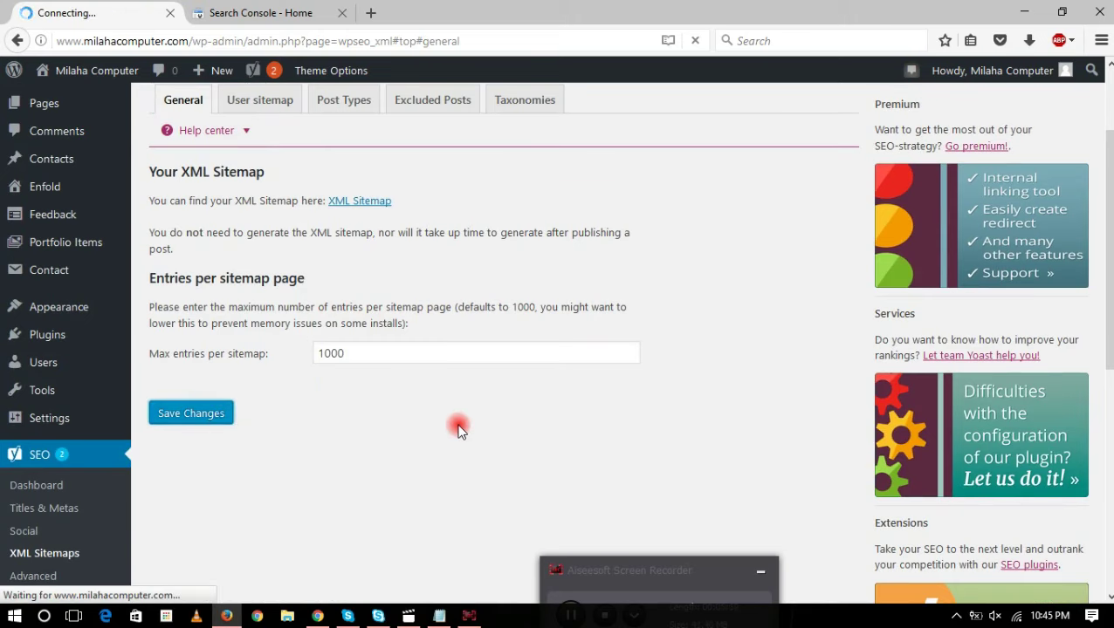
- Open the WordPress Permalink settings page
scroll(340, 465, down, 3)
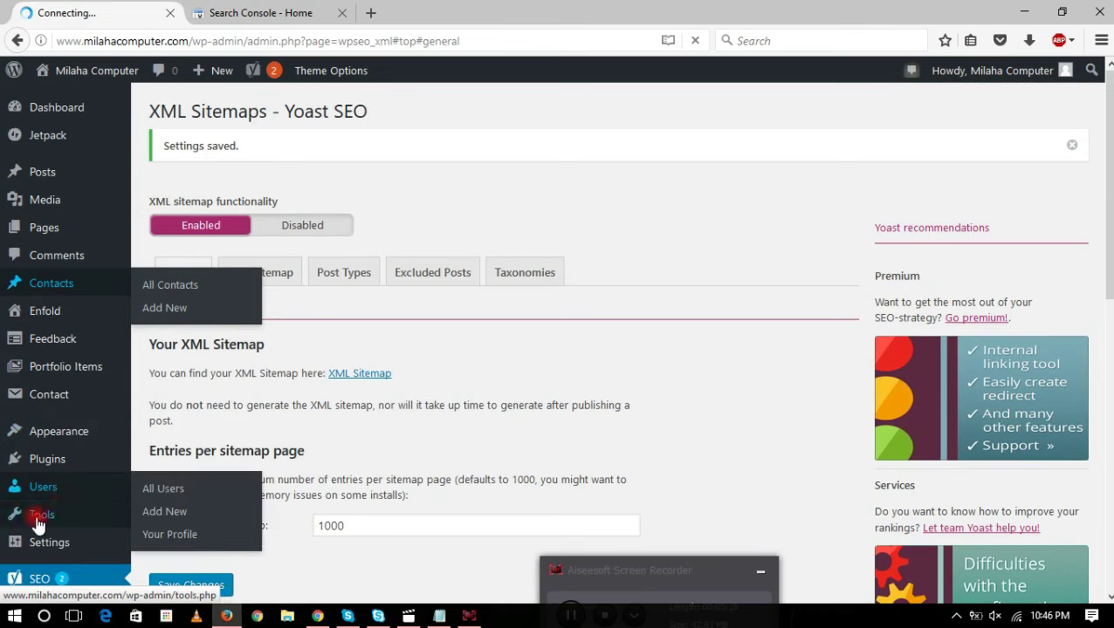
scroll(53, 511, down, 3)
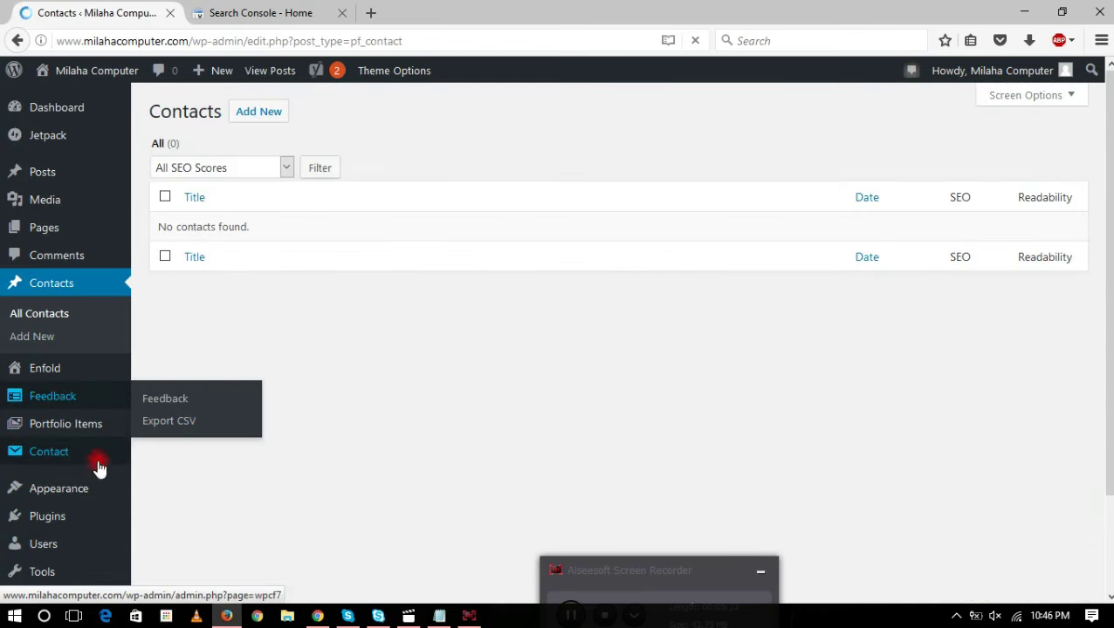
scroll(100, 463, down, 3)
mouse_move(67, 490)
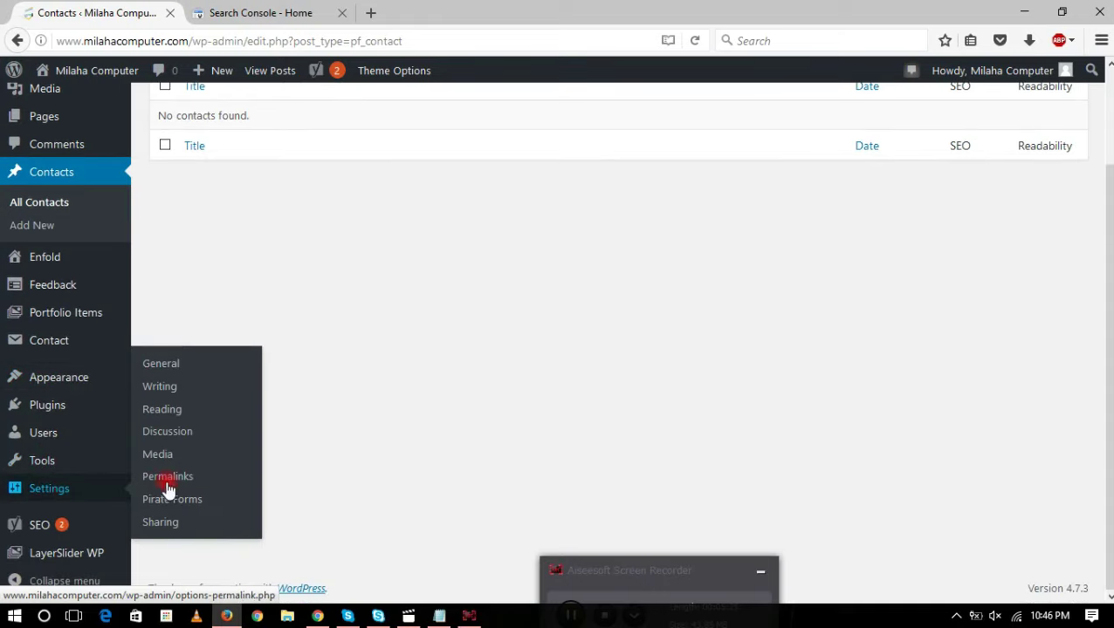
click(157, 364)
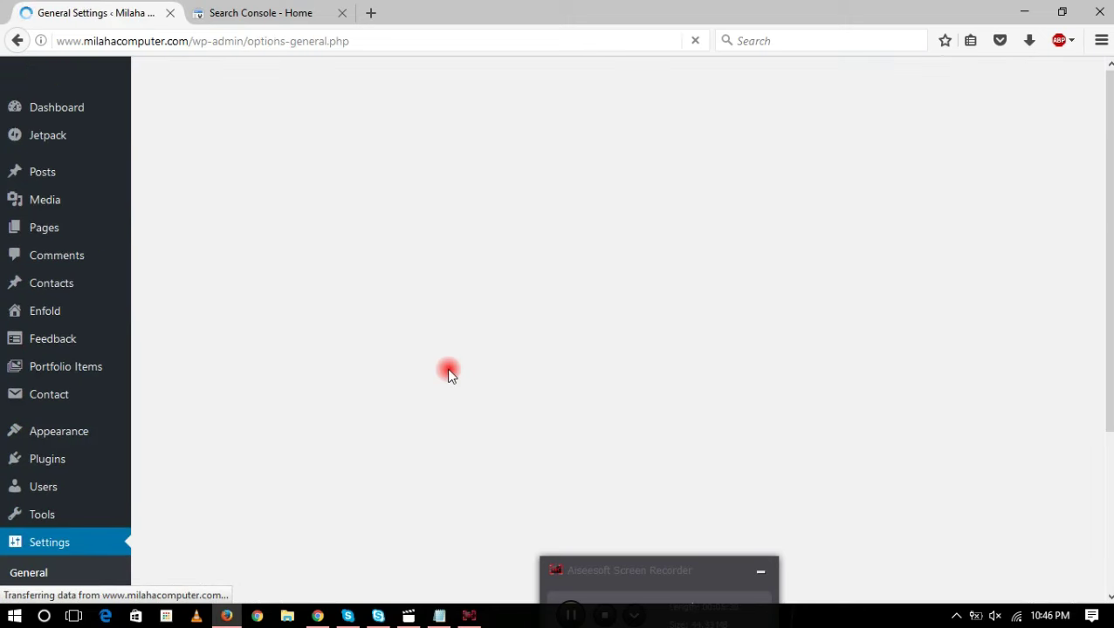
scroll(316, 398, down, 5)
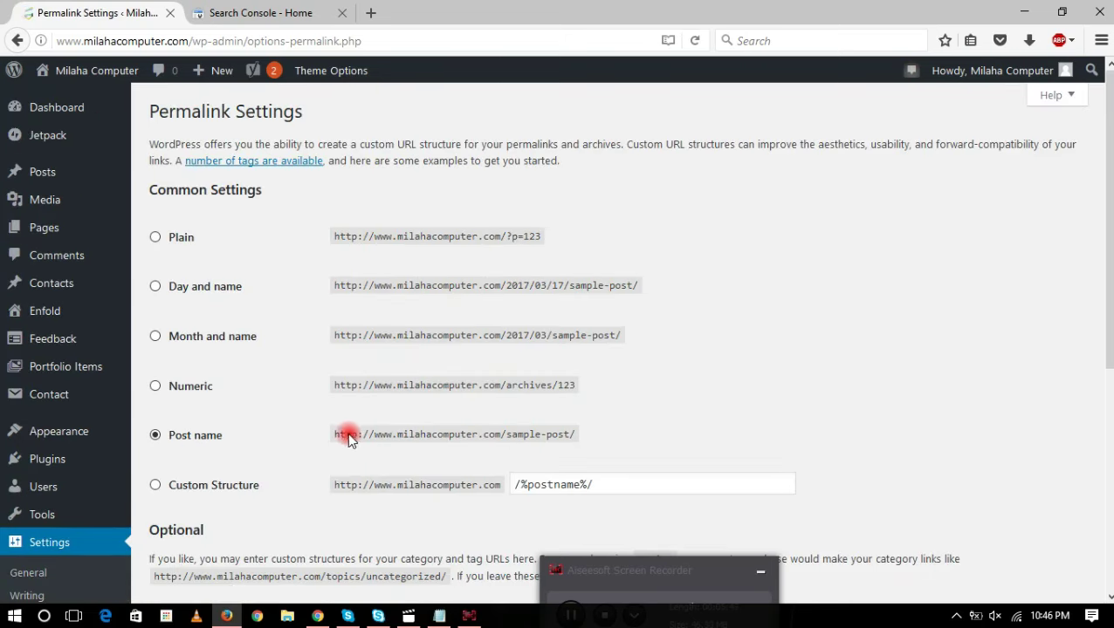
- Examine the Post name permalink example and the Custom Structure pattern
drag(343, 434, 581, 445)
click(595, 438)
scroll(340, 449, down, 3)
drag(521, 361, 593, 362)
click(569, 395)
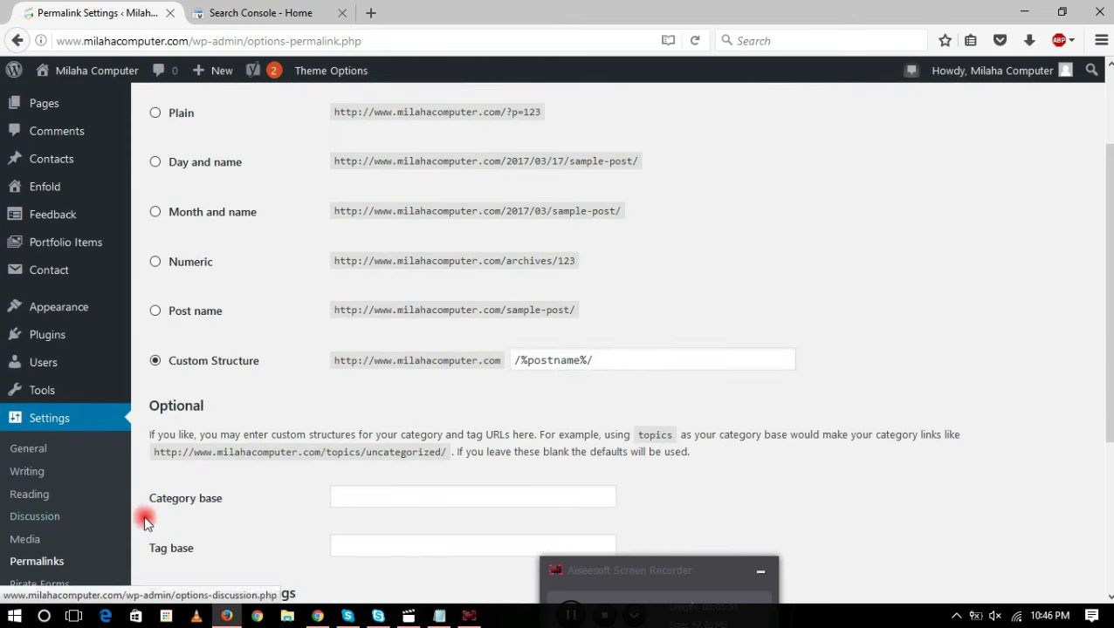
- Select Post name as the permalink structure and check its example address
scroll(144, 520, down, 3)
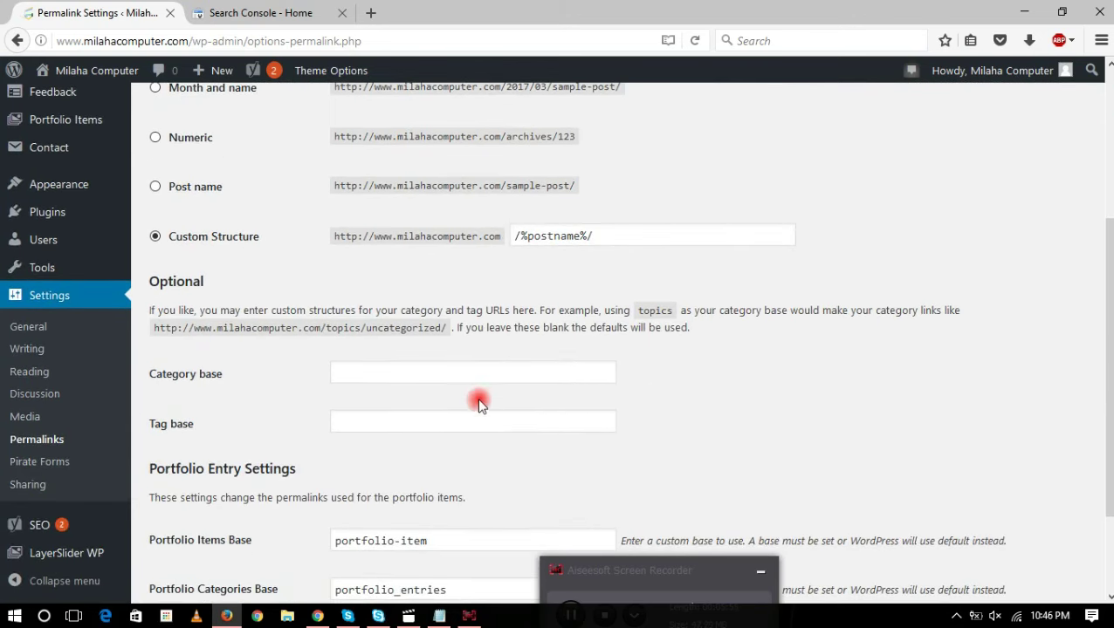
scroll(460, 410, up, 3)
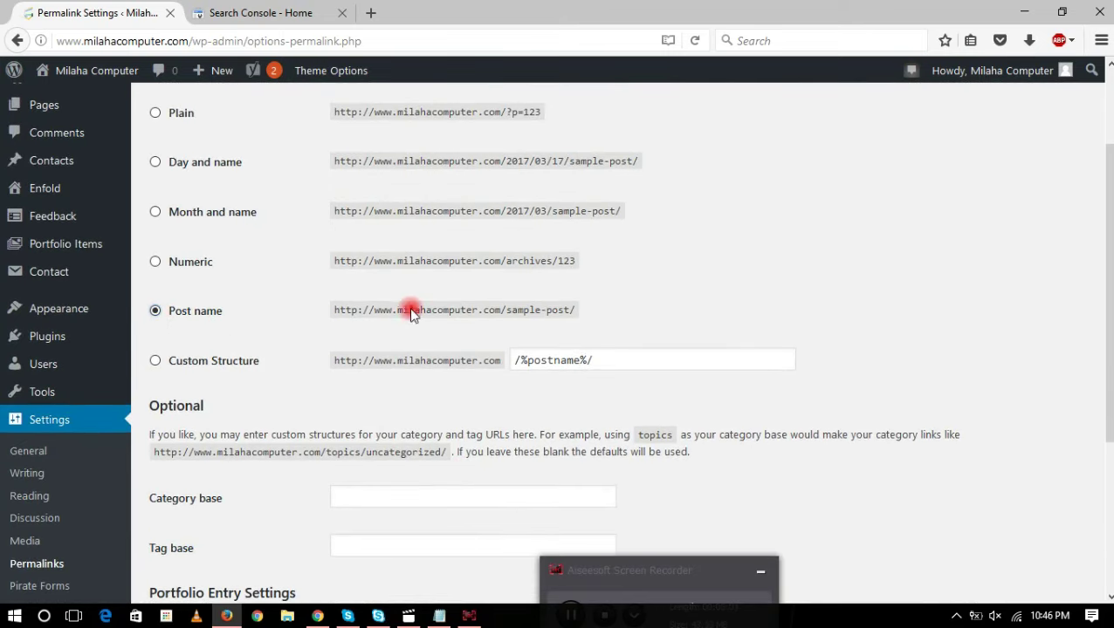
drag(364, 311, 610, 312)
click(554, 381)
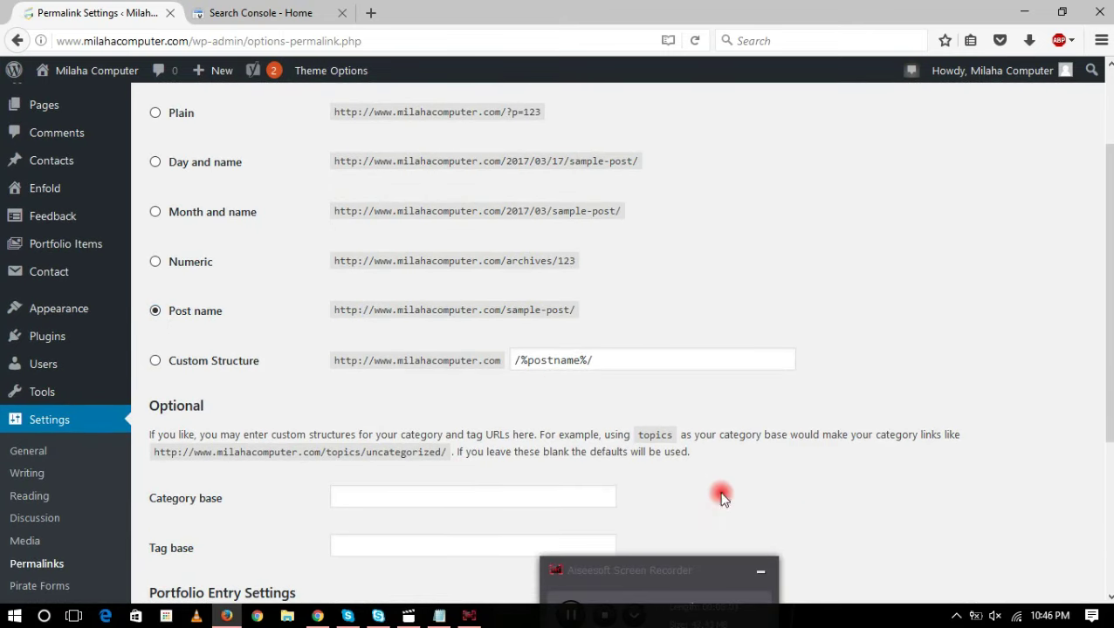
scroll(724, 537, down, 3)
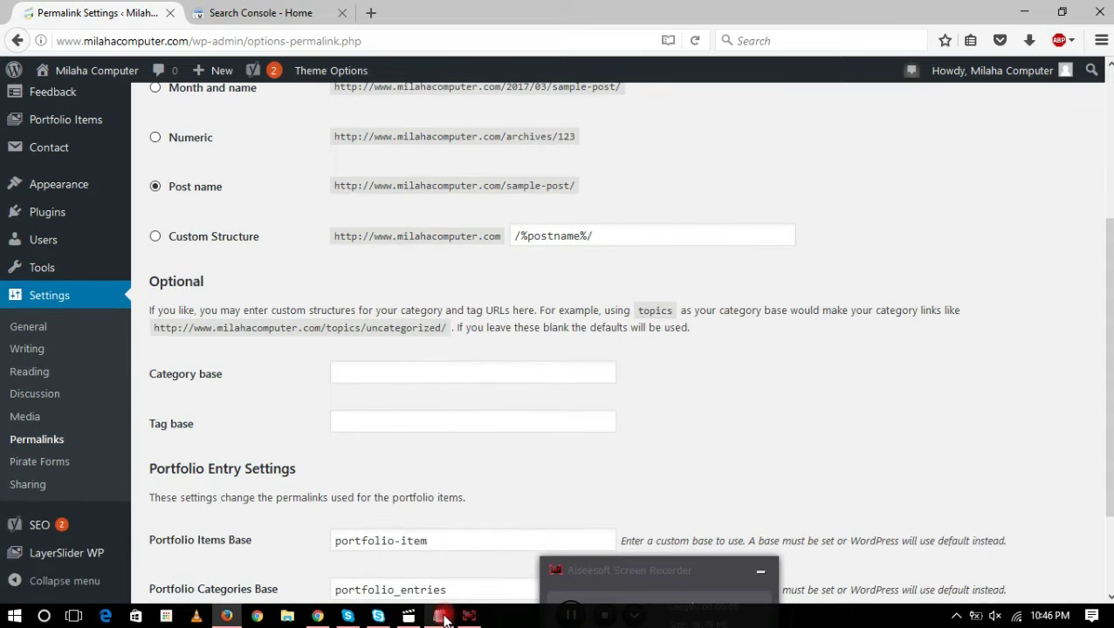
- Add the line "make sure you permalinks on post name it will be easy to define your post in site map" to the Notepad notes
click(439, 616)
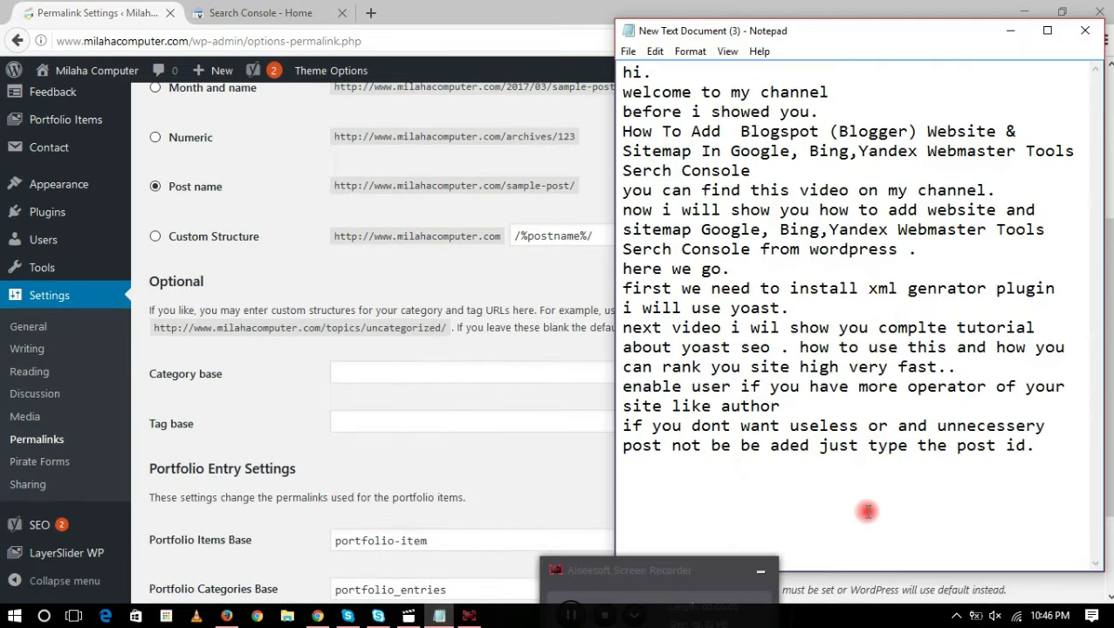
key(Return)
text(make you)
text(ut)
key(BackSpace)
text(re you permalinks on)
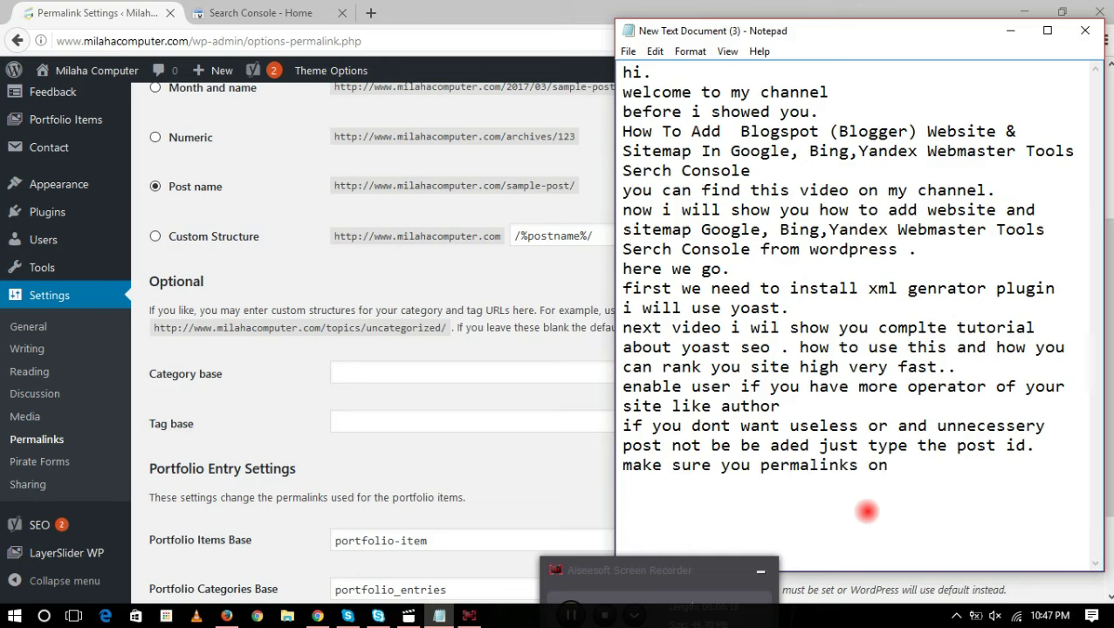
text(st name it will)
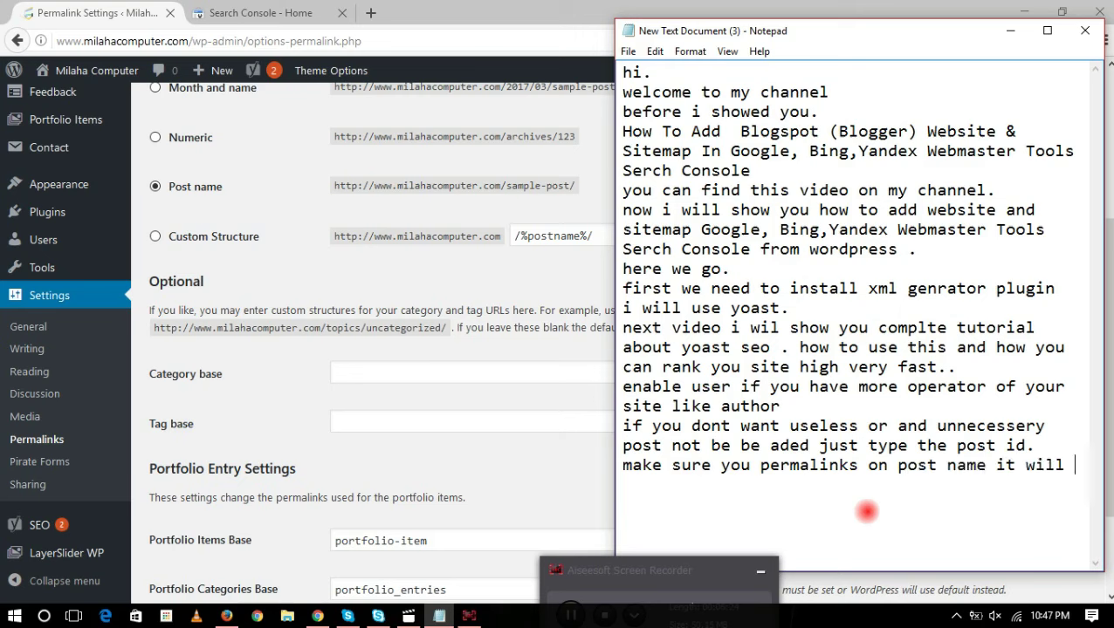
text( be easy to define you)
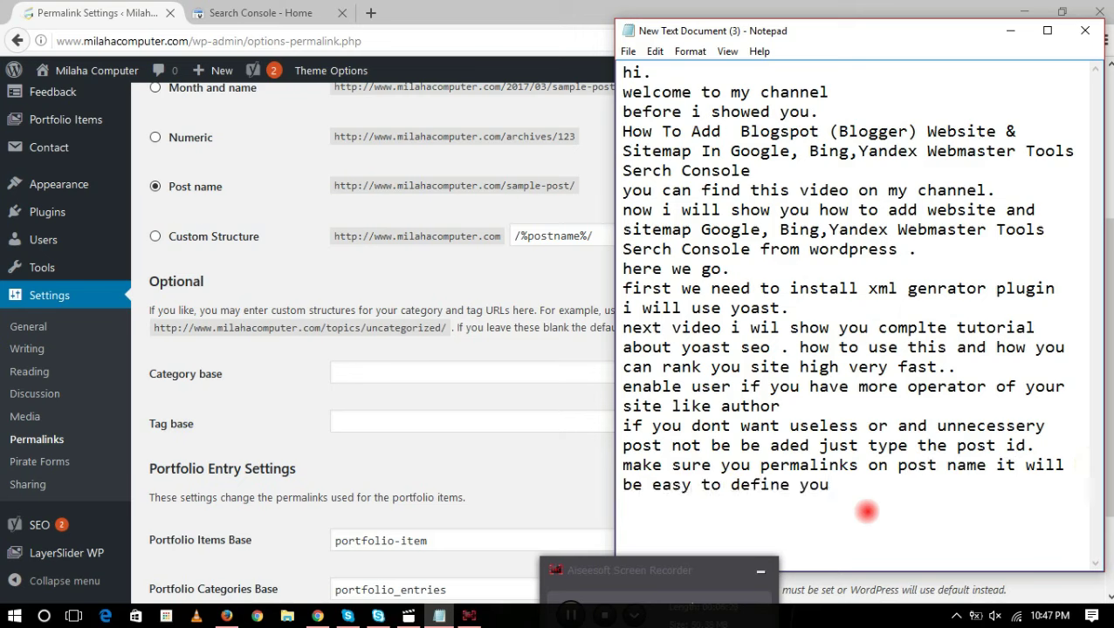
text(r post in site map)
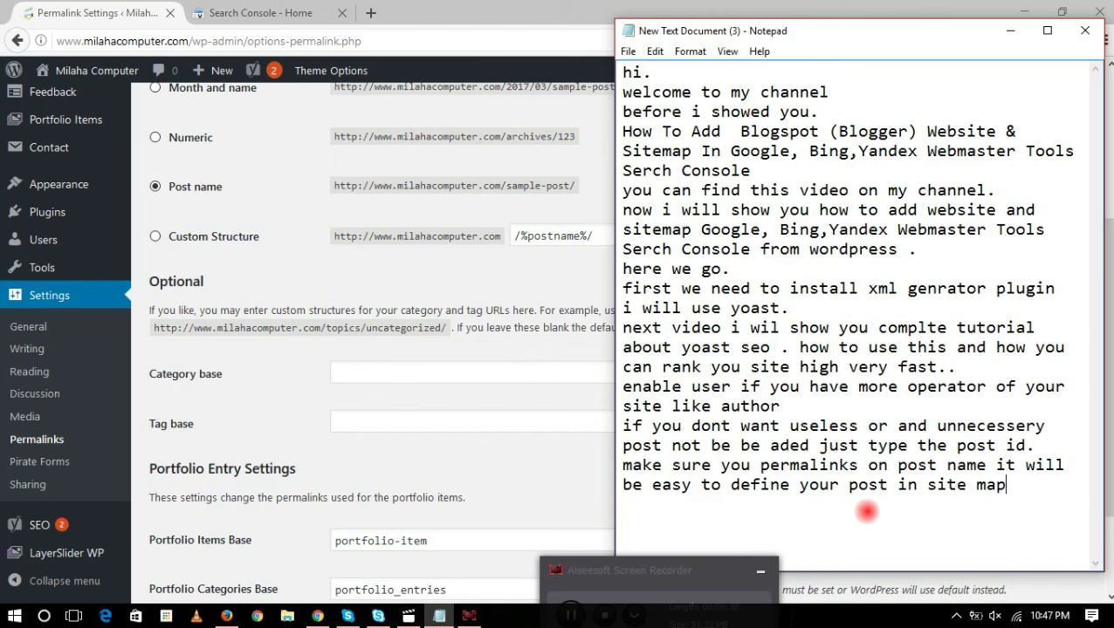
- Open the Yoast SEO XML Sitemaps settings and view page-sitemap.xml from the site's XML sitemap index
scroll(88, 447, down, 2)
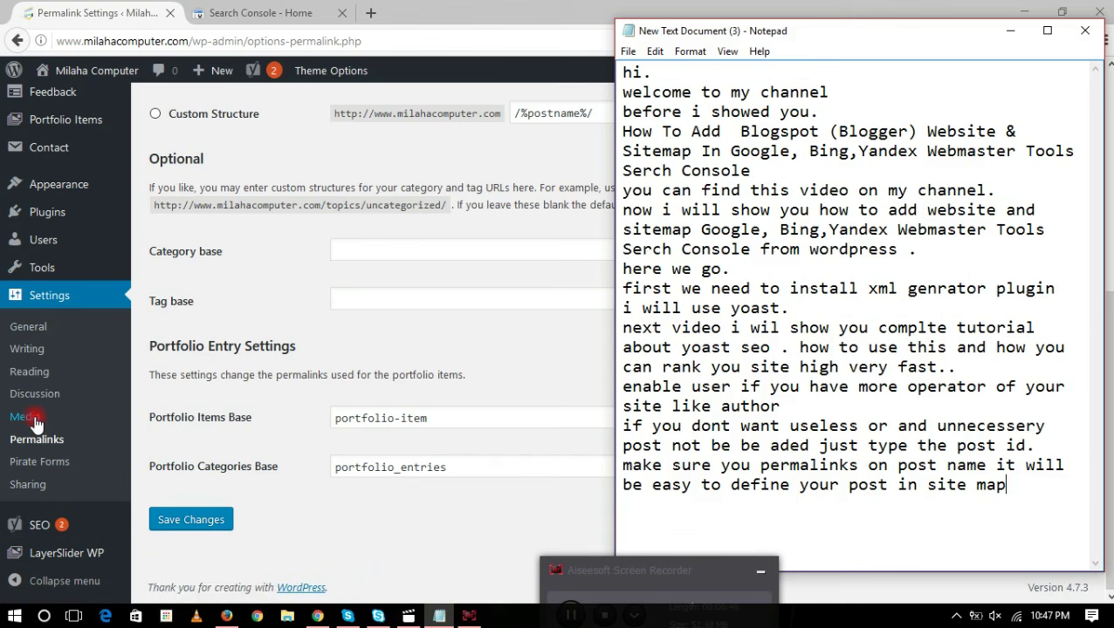
scroll(39, 462, up, 5)
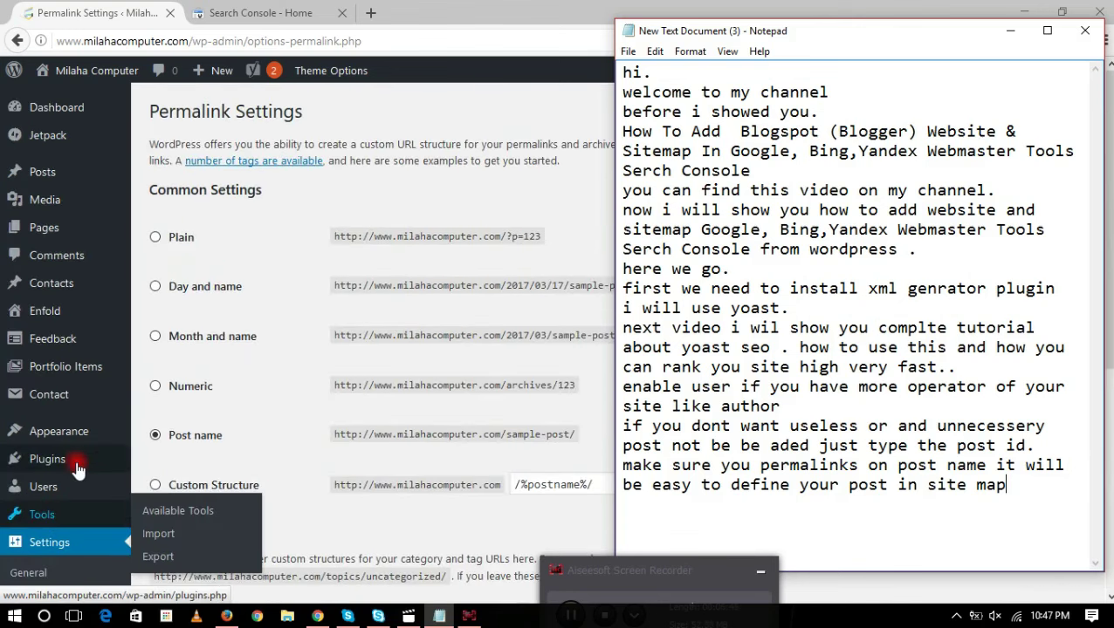
scroll(52, 497, down, 5)
mouse_move(39, 524)
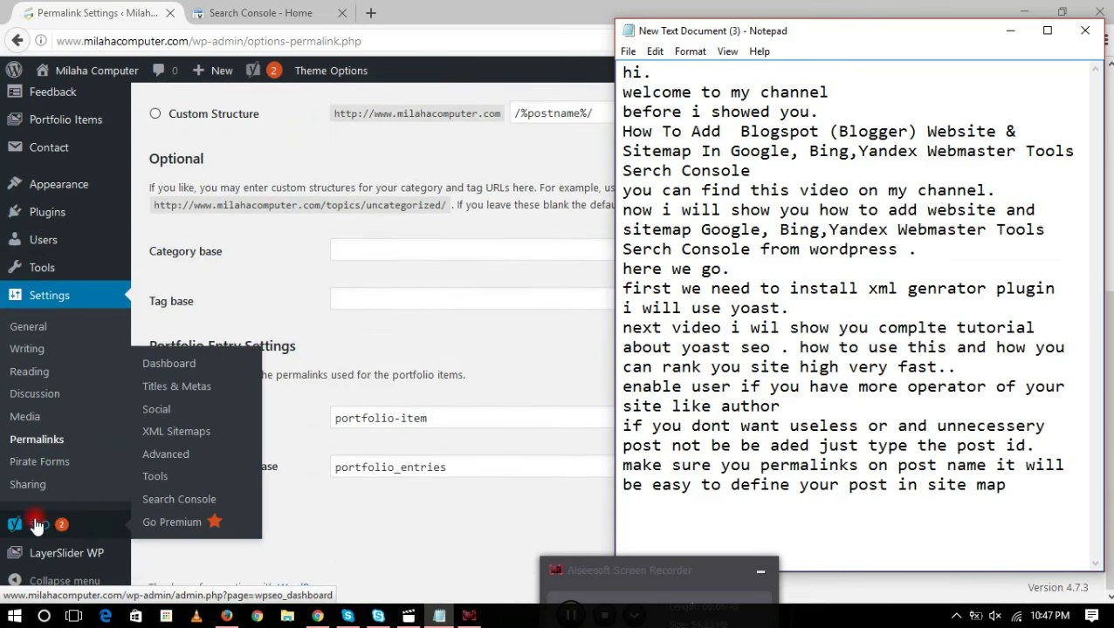
click(183, 432)
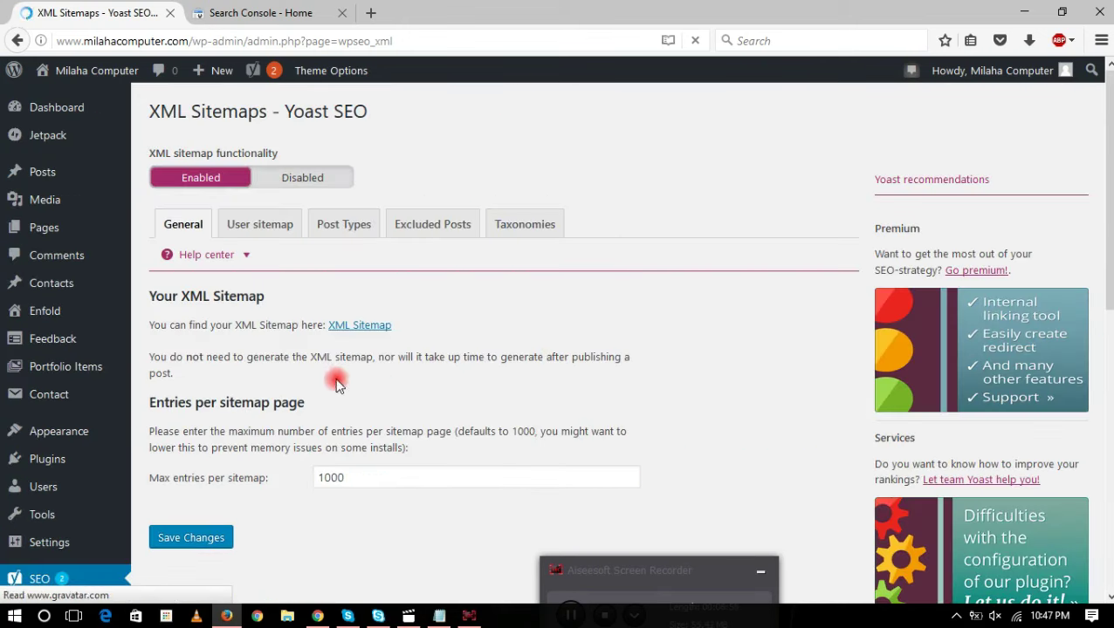
click(357, 326)
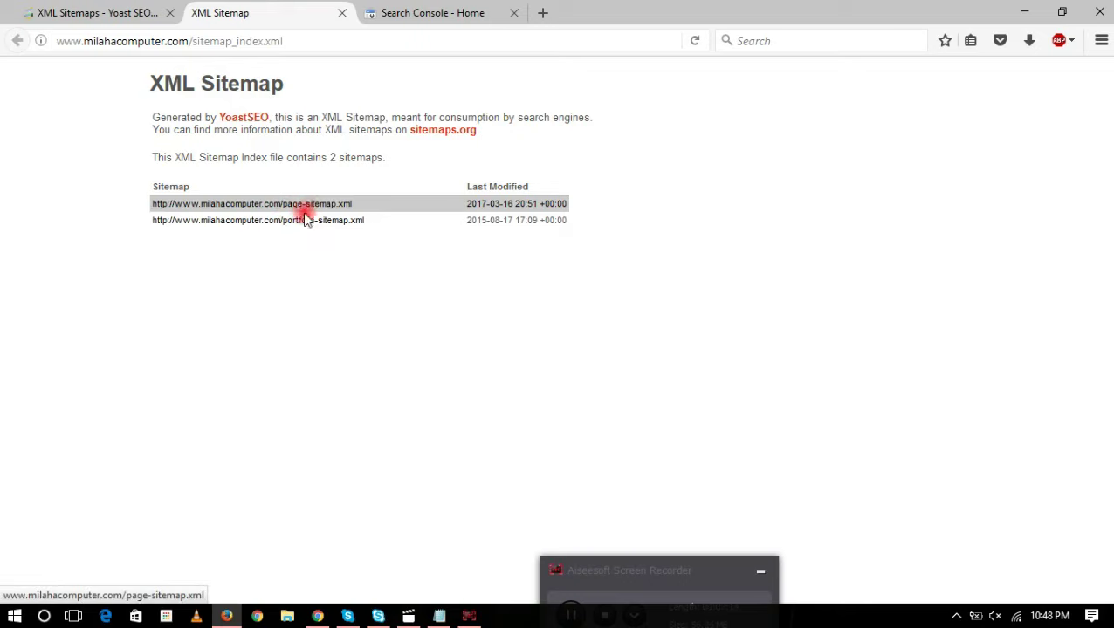
click(317, 206)
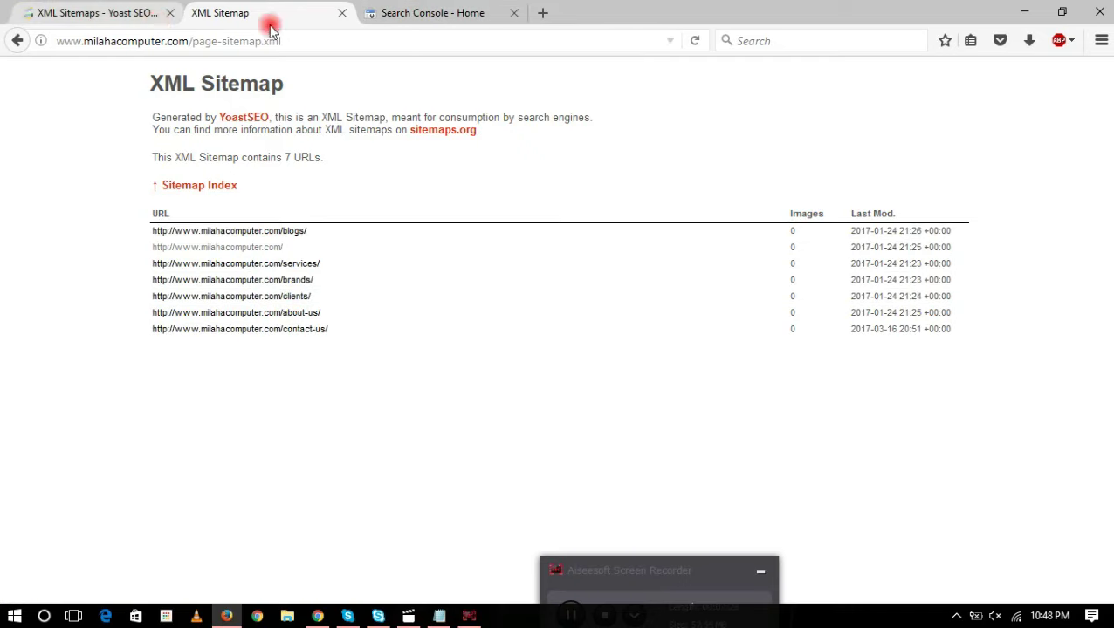
- Open the live website in a new tab, compare its pages with the page sitemap and return to the sitemap index
click(106, 14)
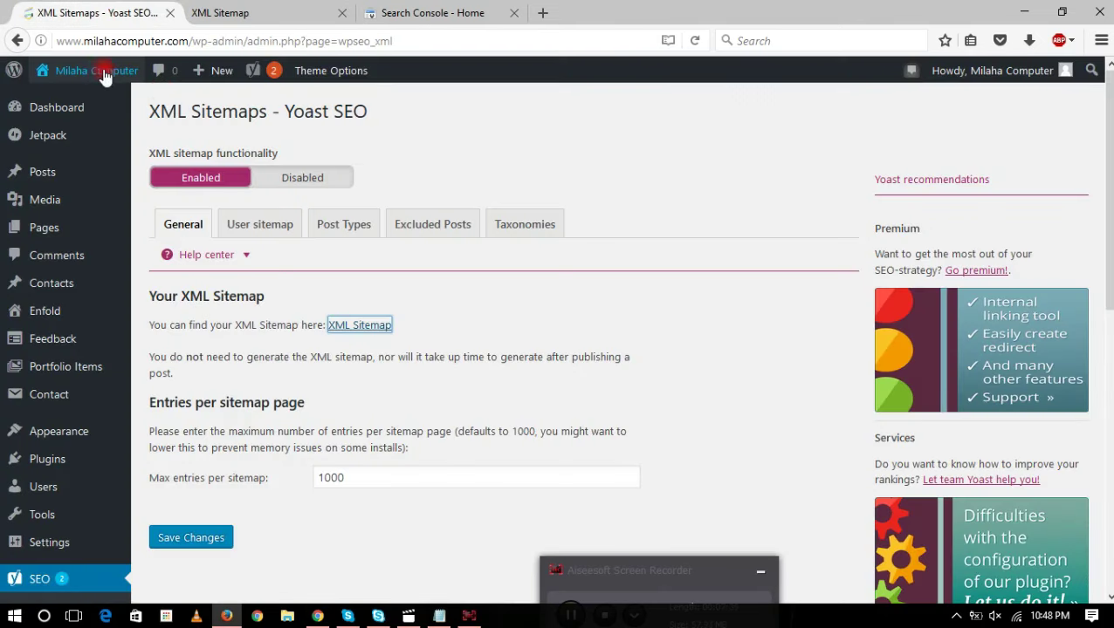
mouse_move(98, 70)
right_click(86, 107)
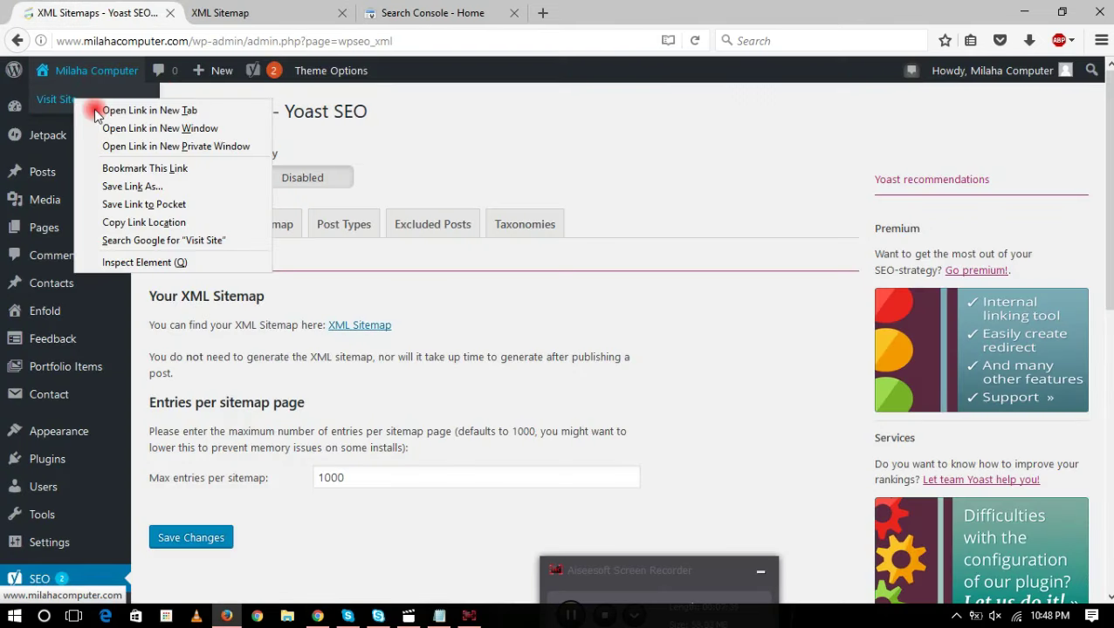
click(97, 109)
click(303, 9)
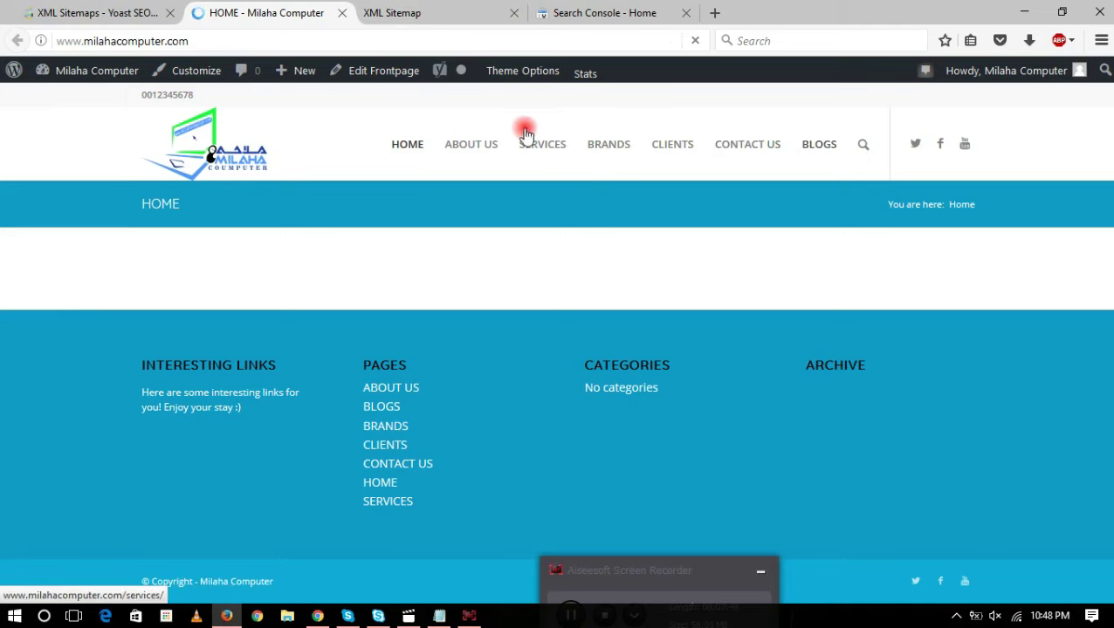
click(390, 12)
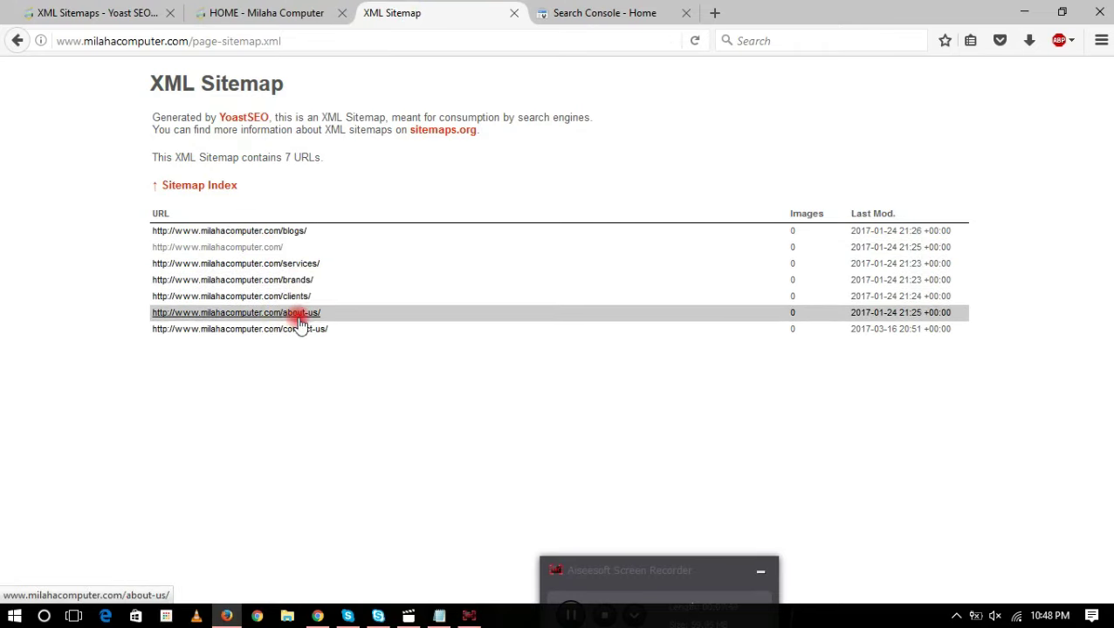
click(159, 187)
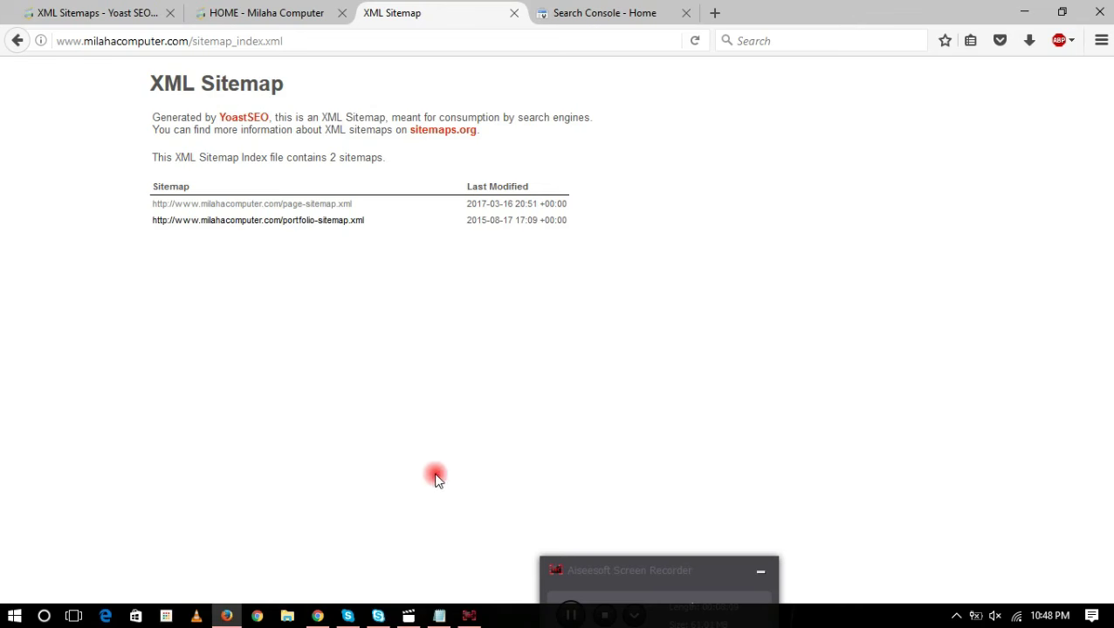
- In the Notepad notes, delete everything after "now i will show you how to add website" and end that line with ".."
click(439, 616)
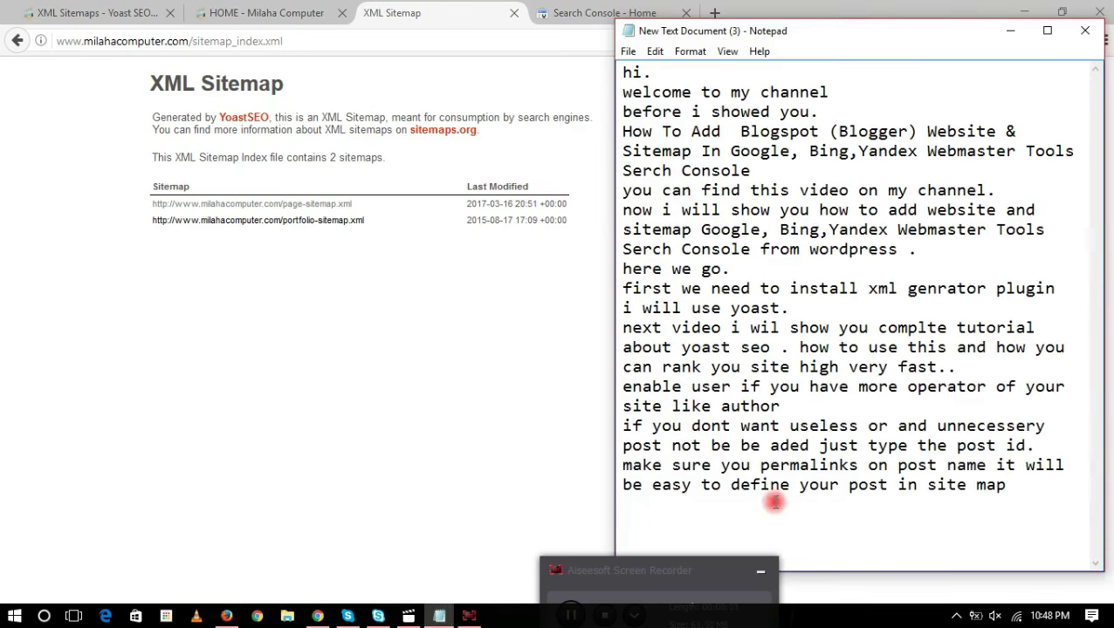
drag(1012, 486, 614, 291)
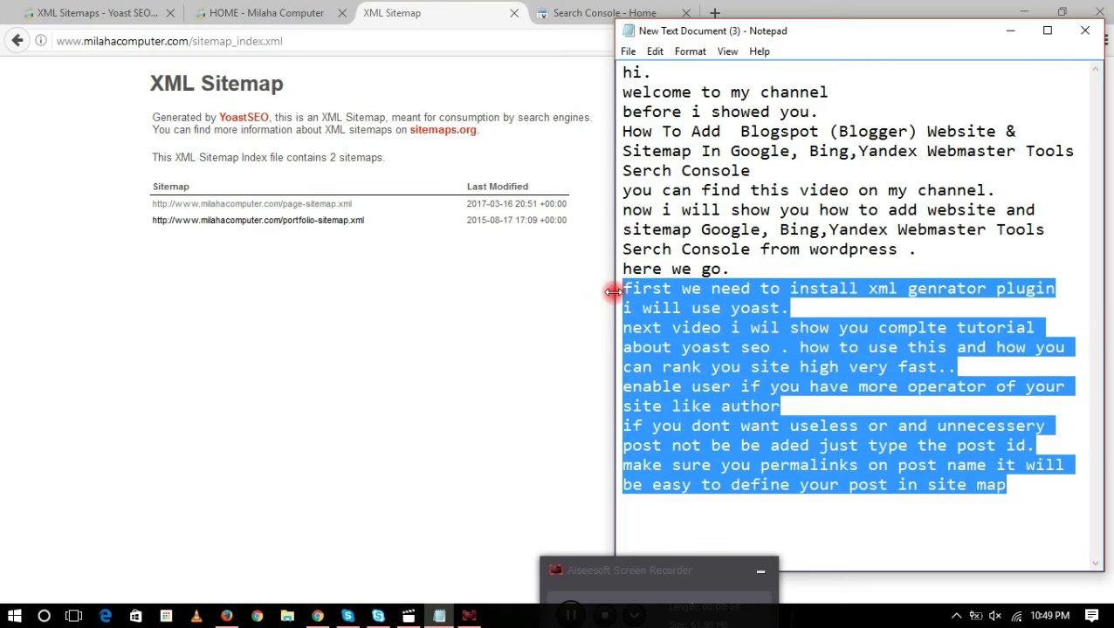
click(796, 485)
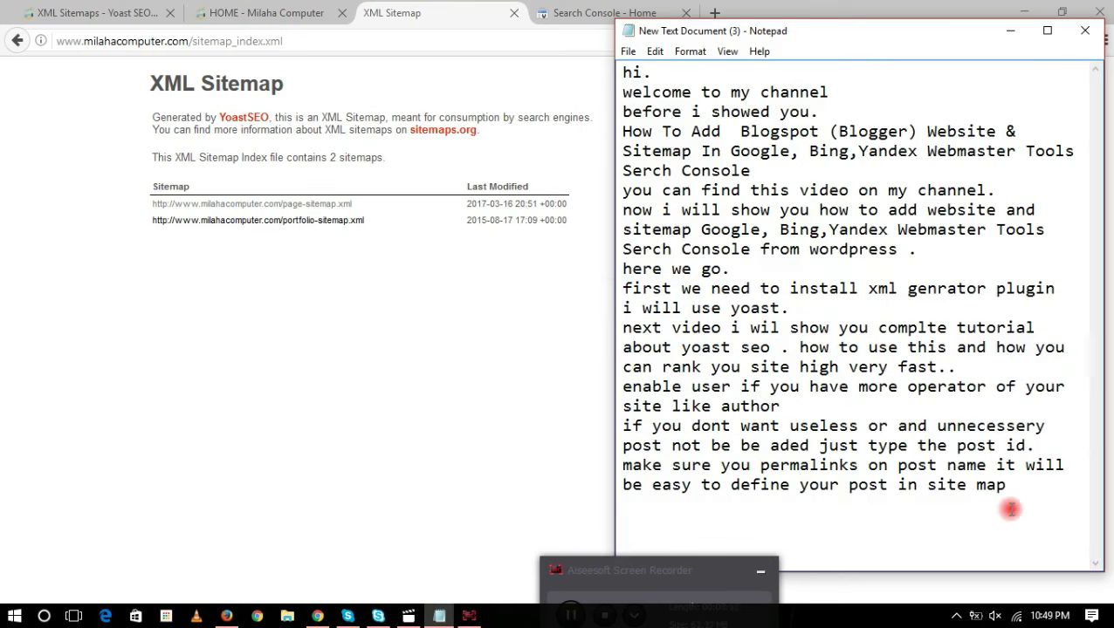
drag(1015, 489, 612, 220)
key(Delete)
text(no)
key(BackSpace)
key(BackSpace)
key(BackSpace)
key(BackSpace)
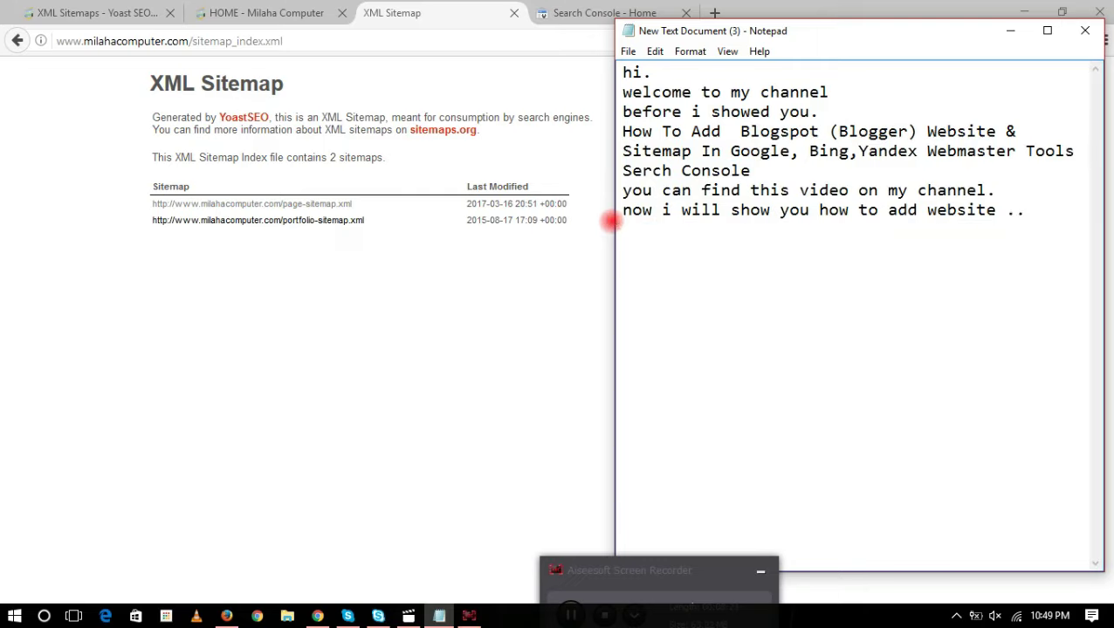
- Write the note "now you have to option either copy the whole link above or add 1 buy one fallow the steps"
text(have)
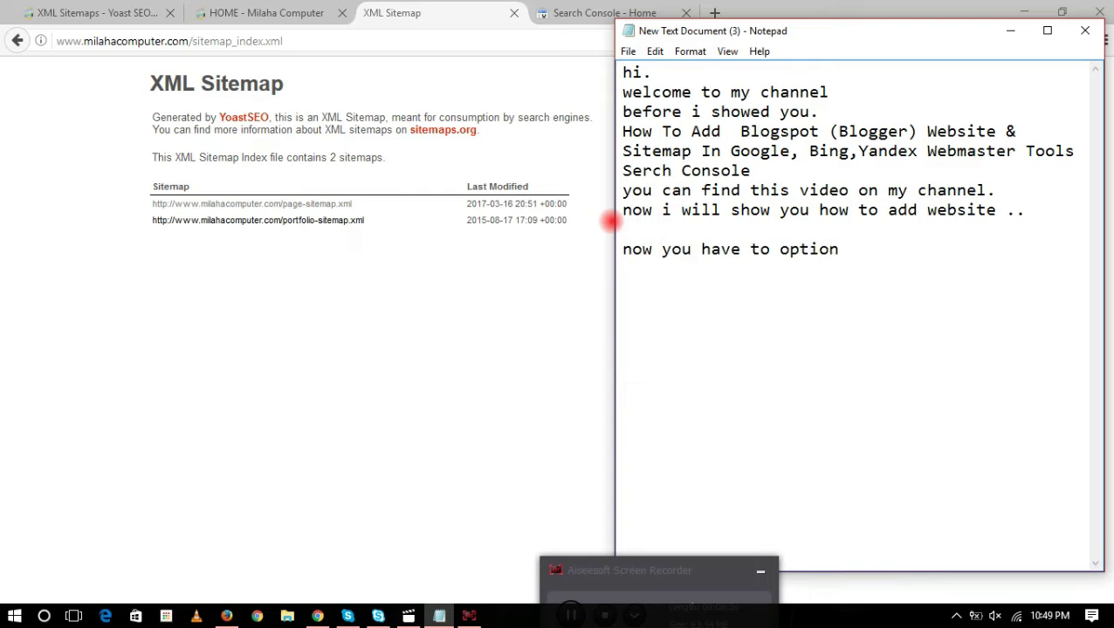
text(to option either co)
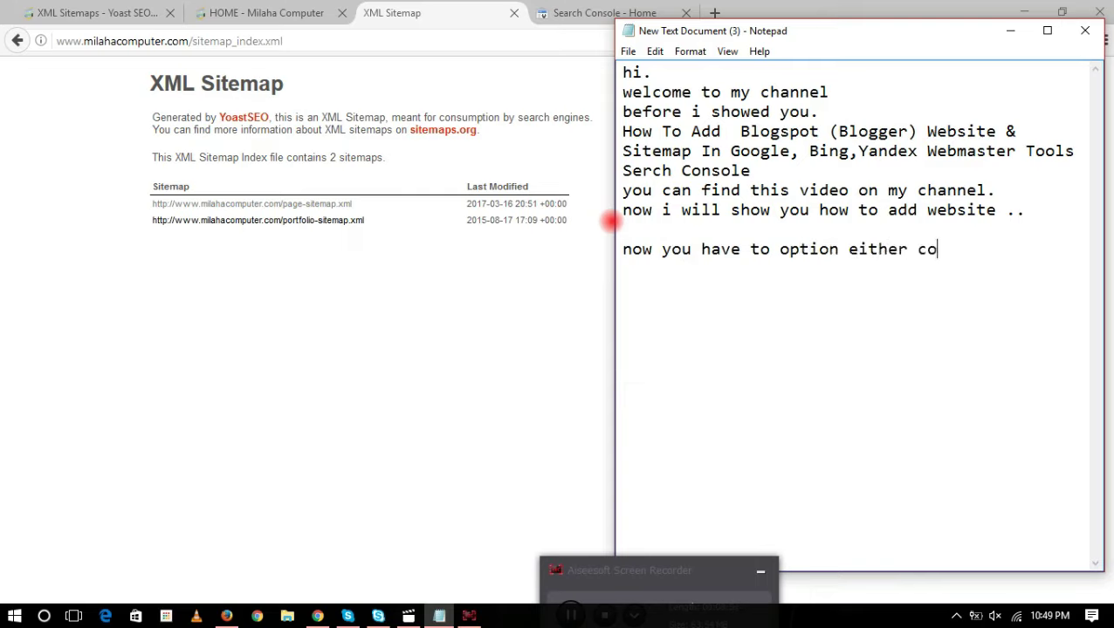
text(py the whole link above or post)
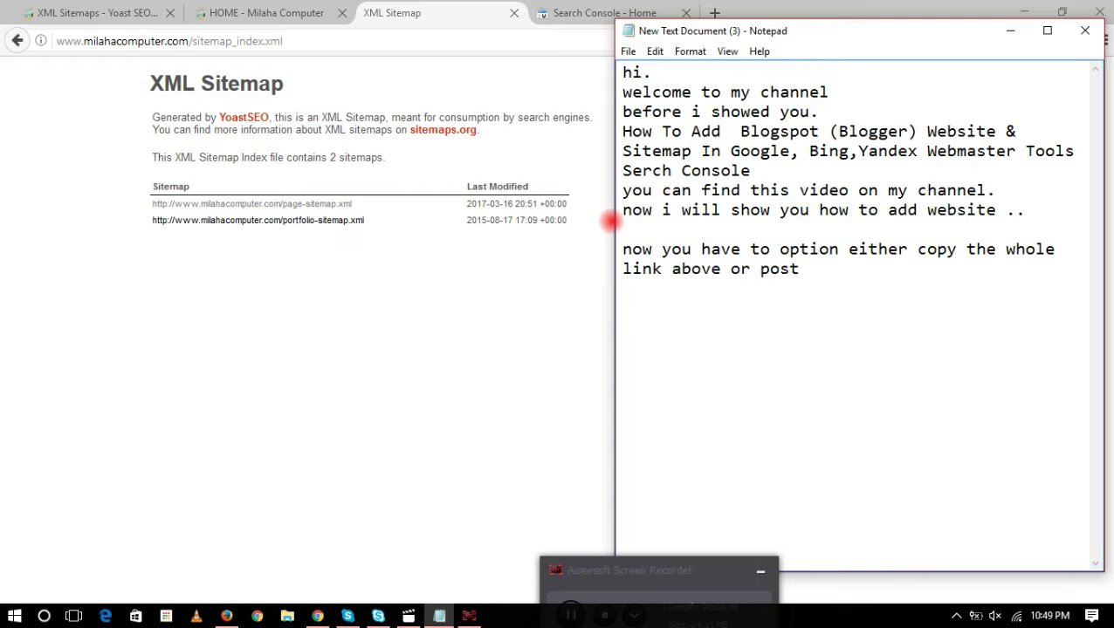
text(add)
text(1 buy one fallow the steps)
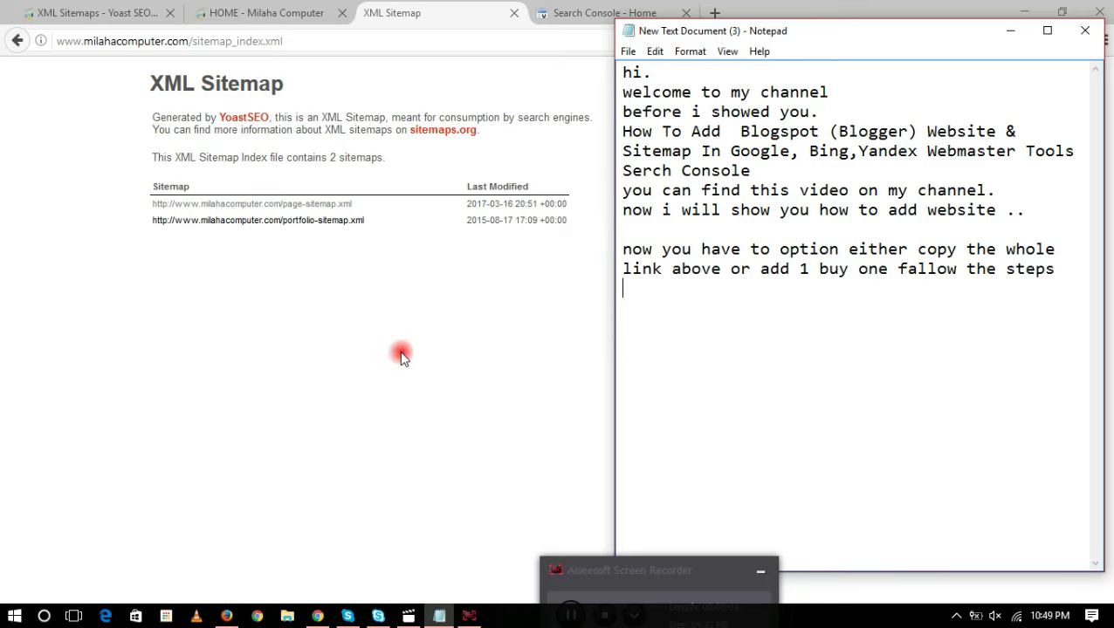
click(581, 15)
click(915, 184)
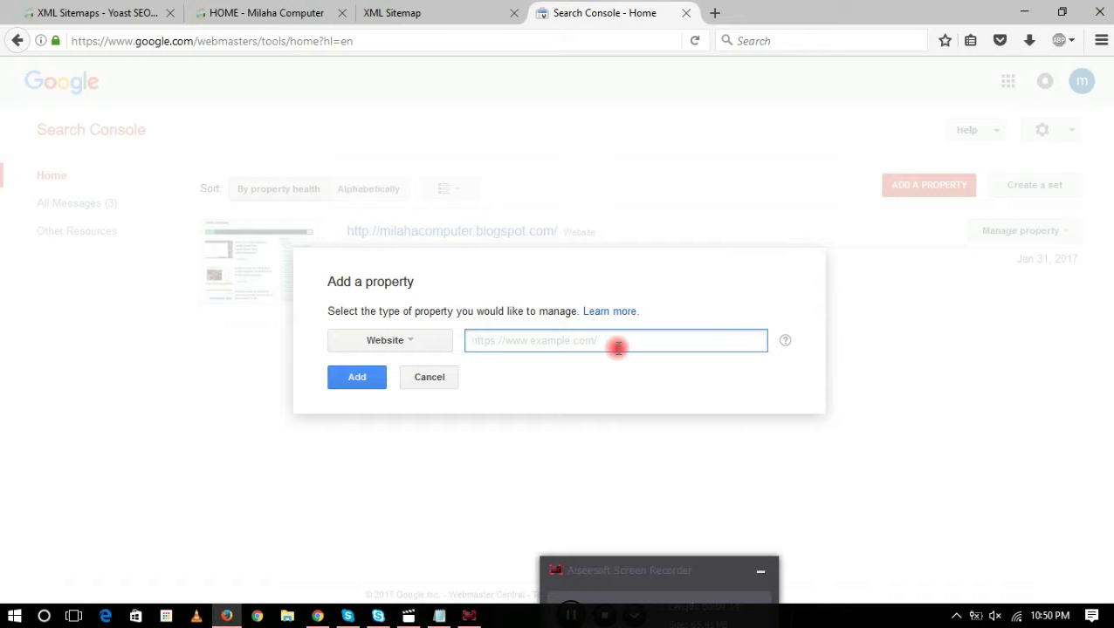
text(www.milahacomputer.com)
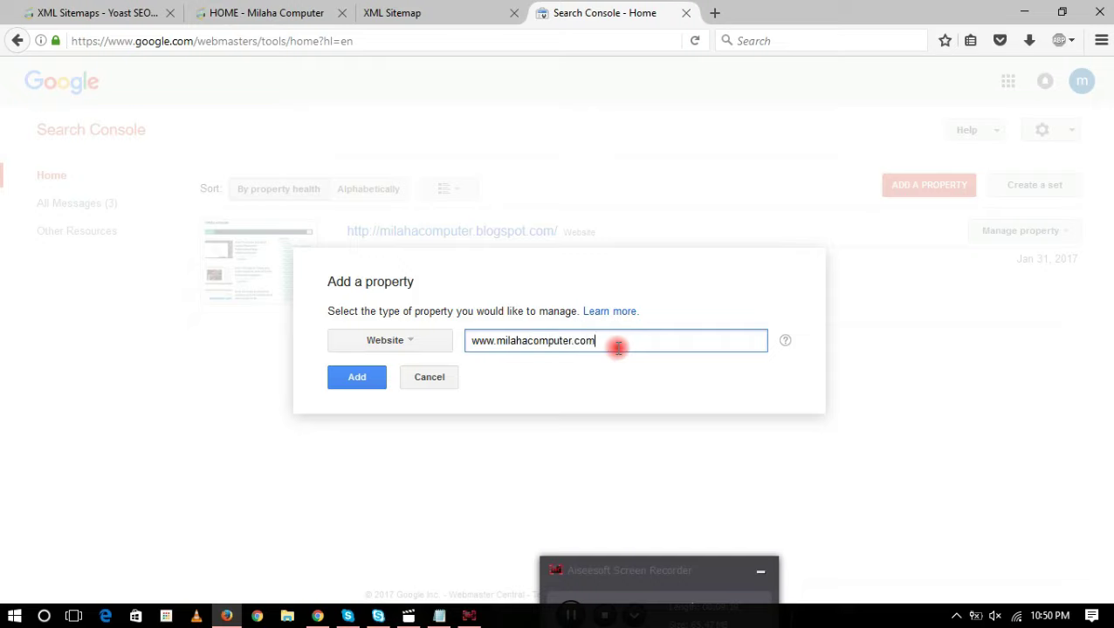
click(365, 385)
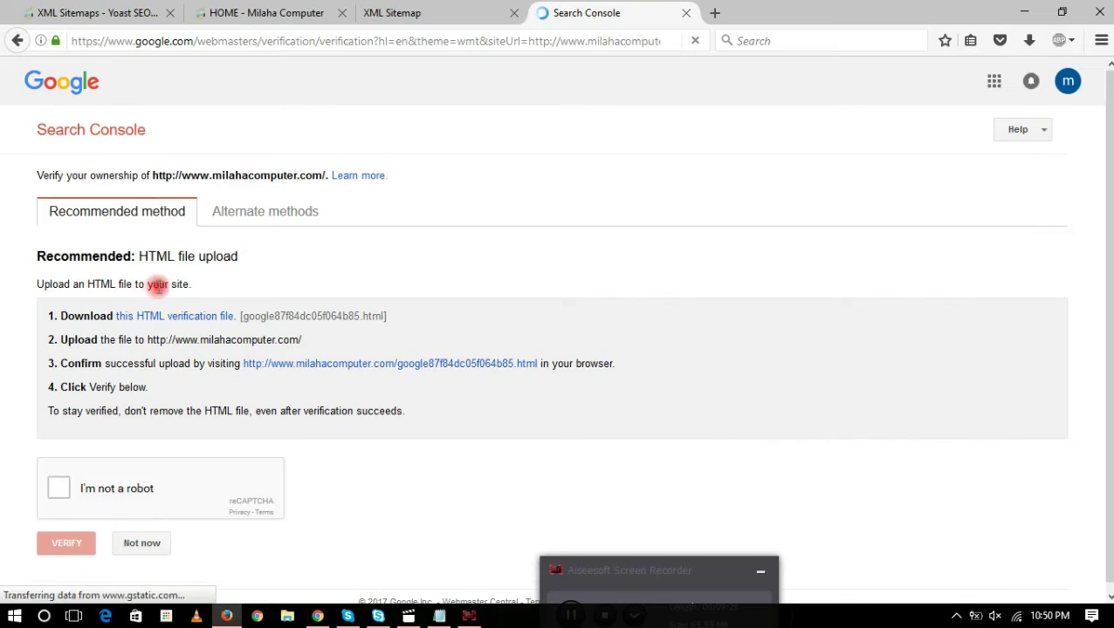
- Complete the reCAPTCHA check and copy the meta tag of the alternate HTML tag verification method
click(54, 488)
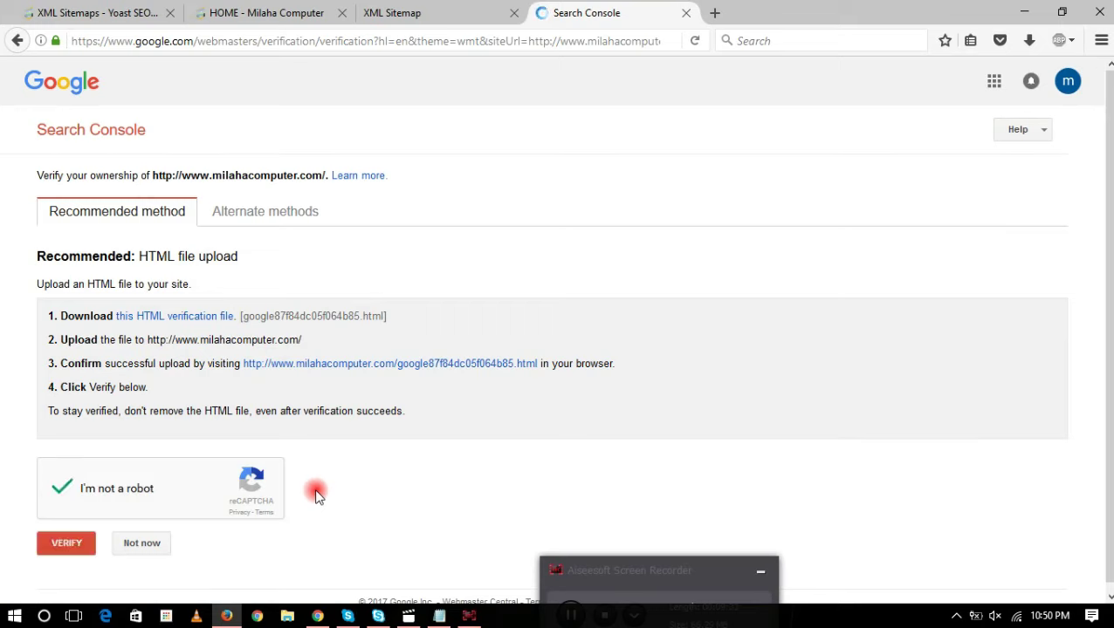
click(245, 218)
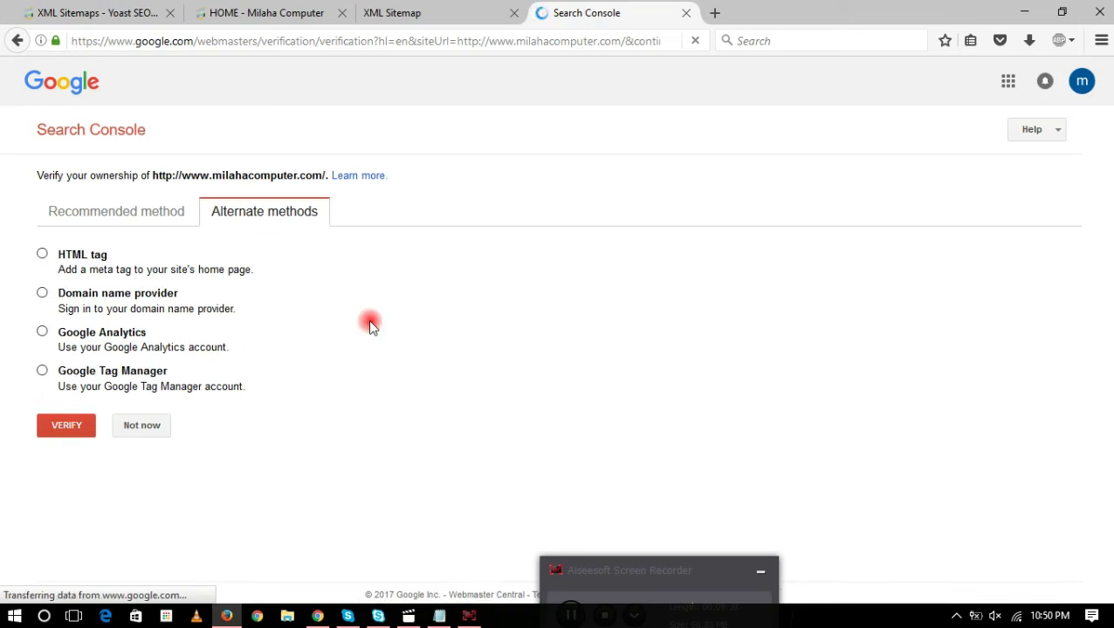
click(42, 253)
right_click(709, 332)
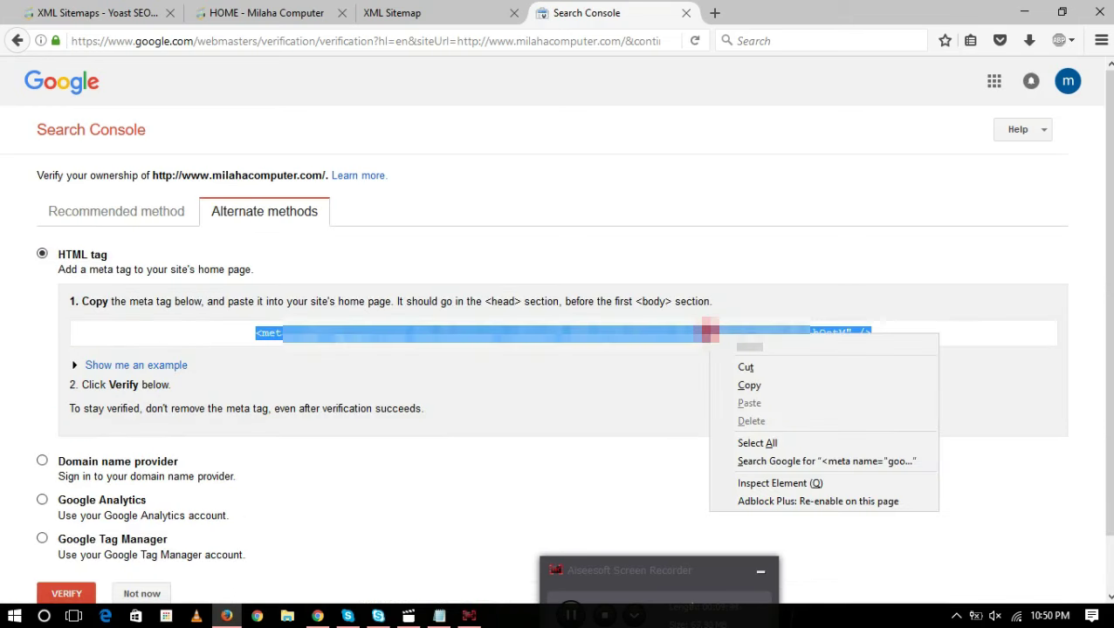
click(768, 386)
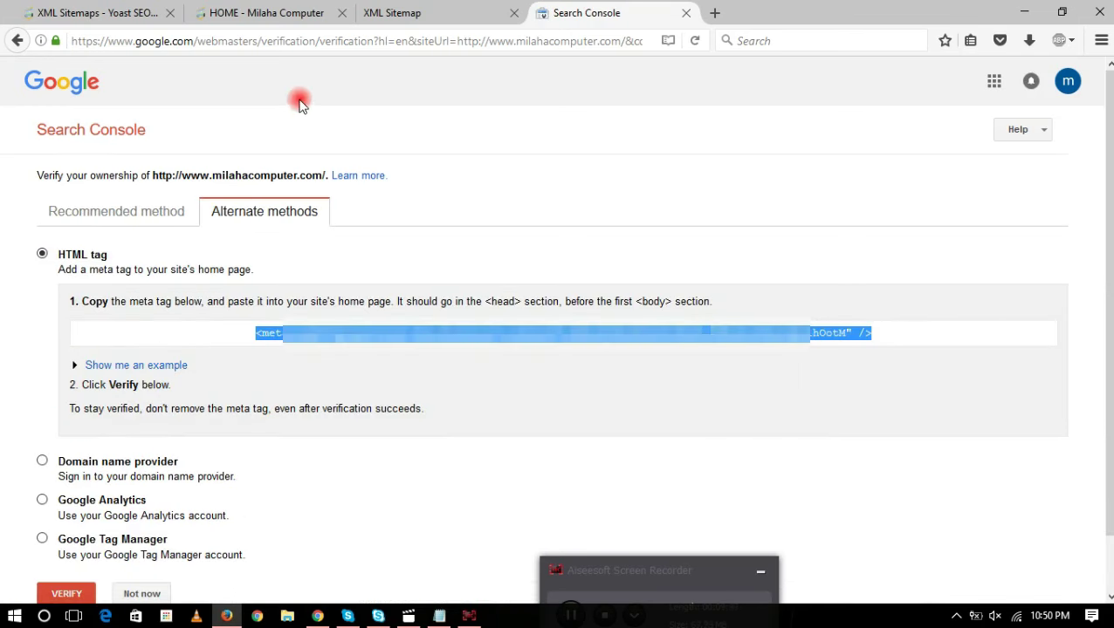
- Open the WordPress theme file editor of milahacomputer.com in a new browser tab
click(88, 13)
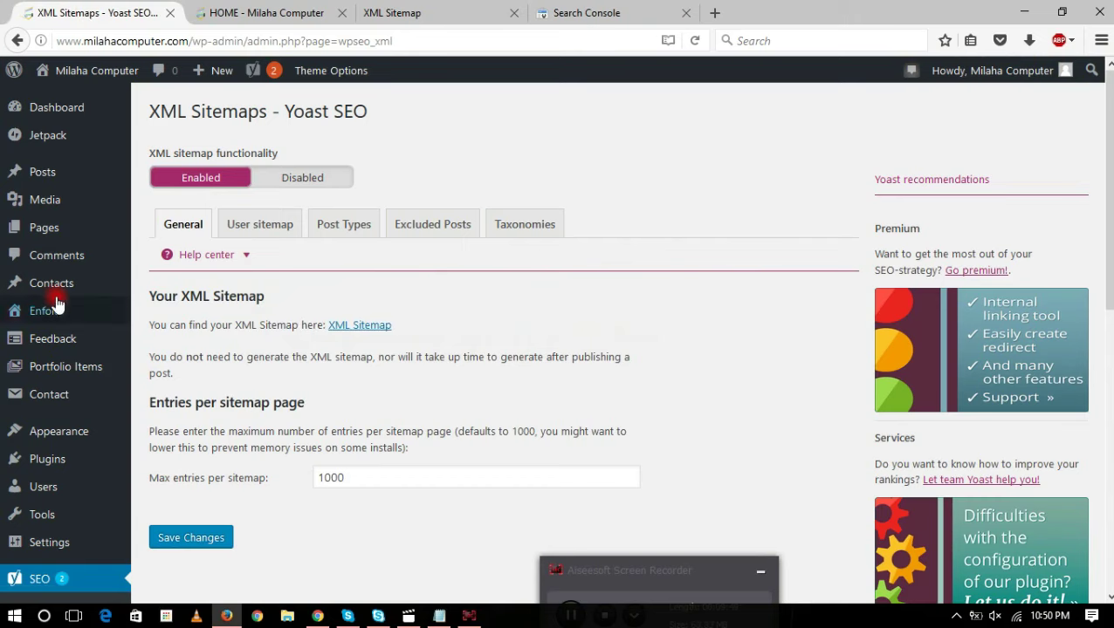
mouse_move(84, 445)
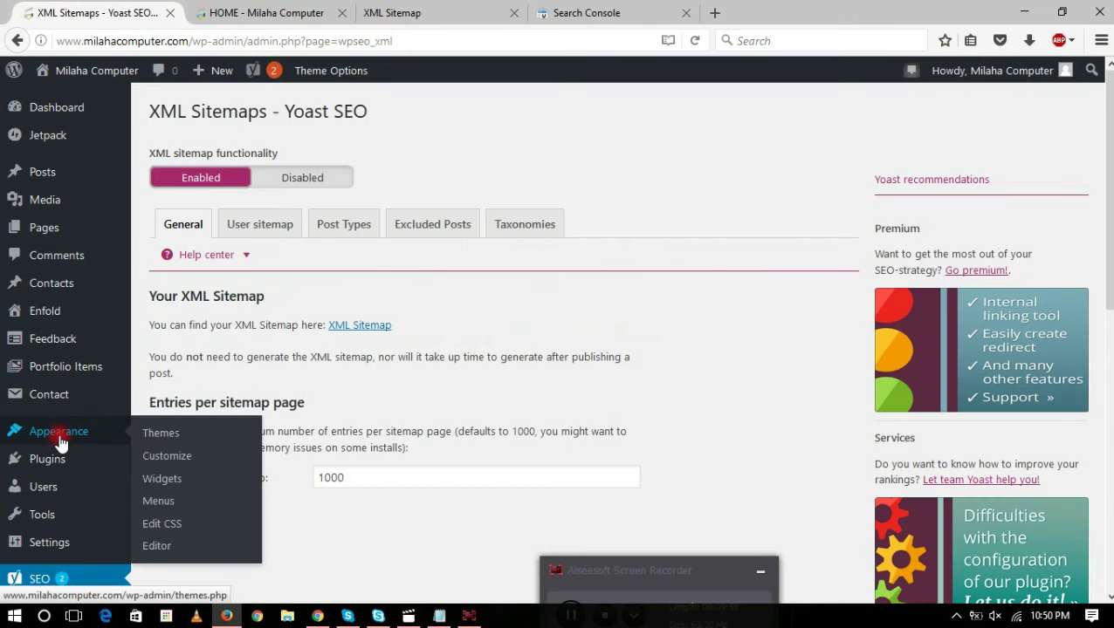
scroll(62, 406, down, 3)
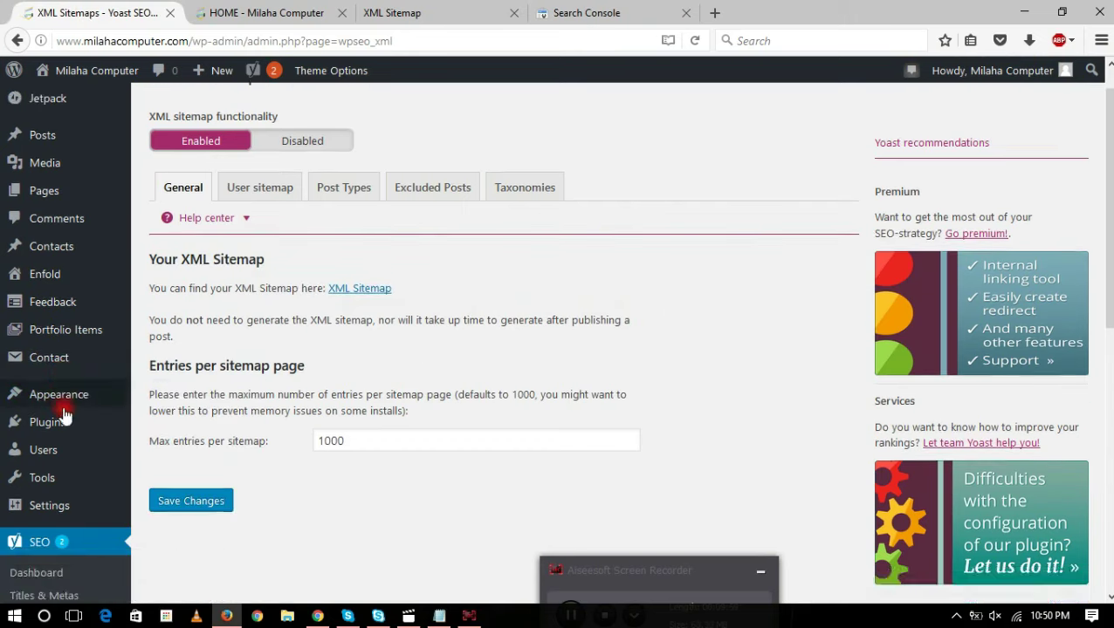
mouse_move(67, 424)
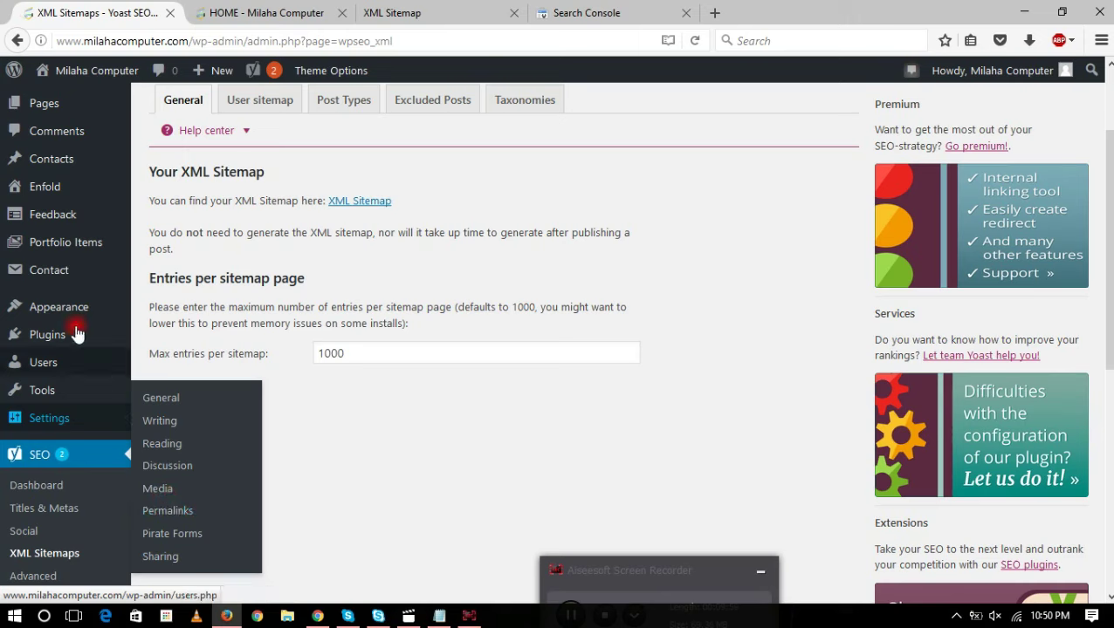
mouse_move(76, 314)
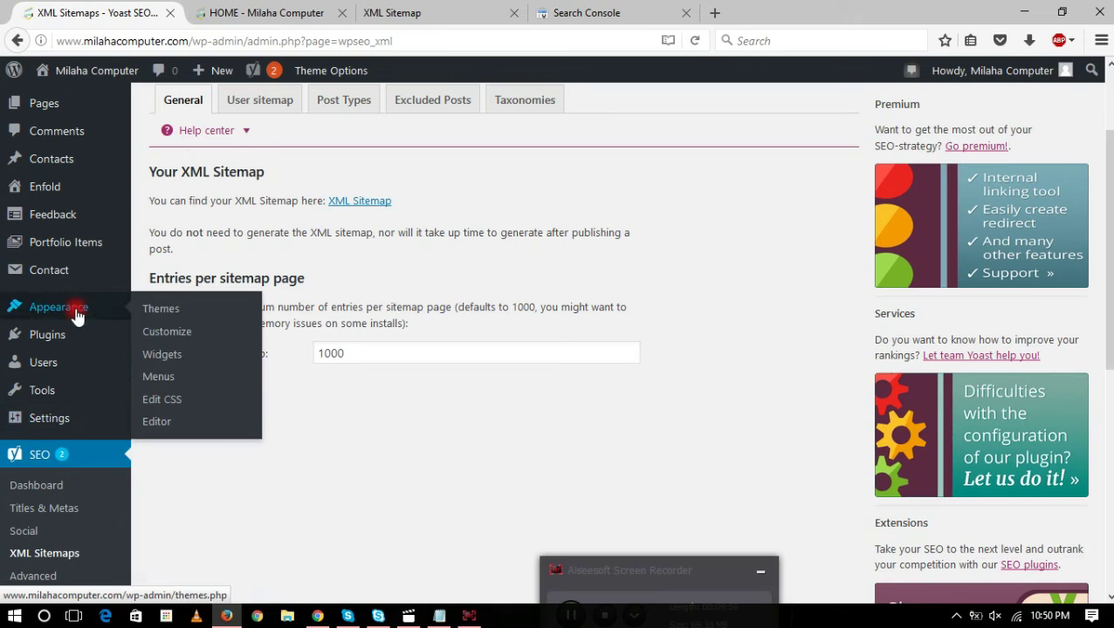
right_click(157, 423)
click(206, 432)
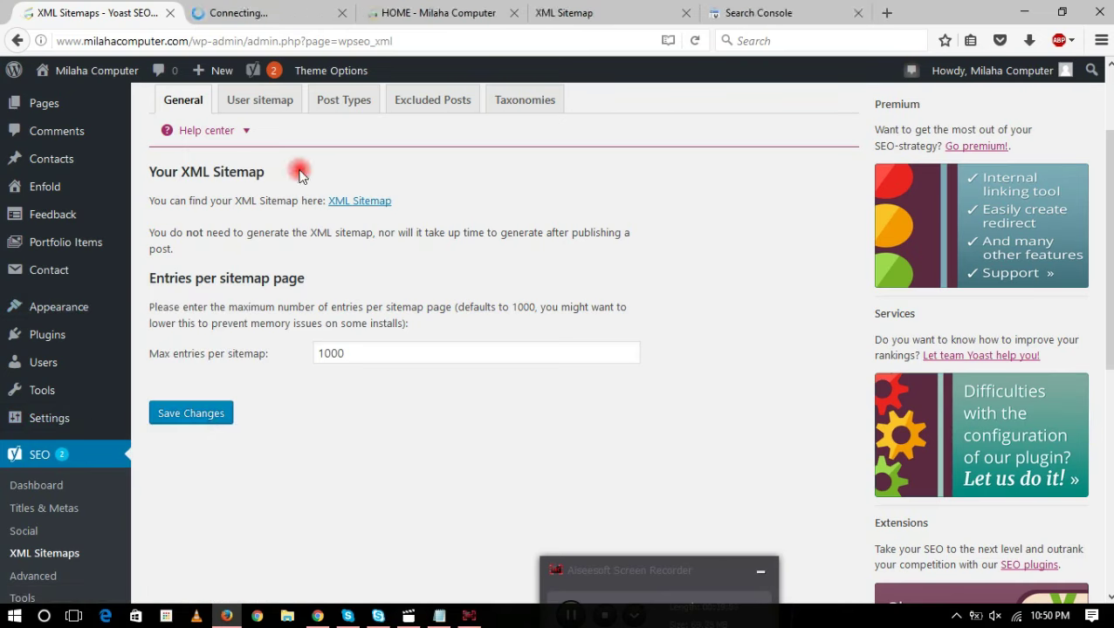
click(261, 13)
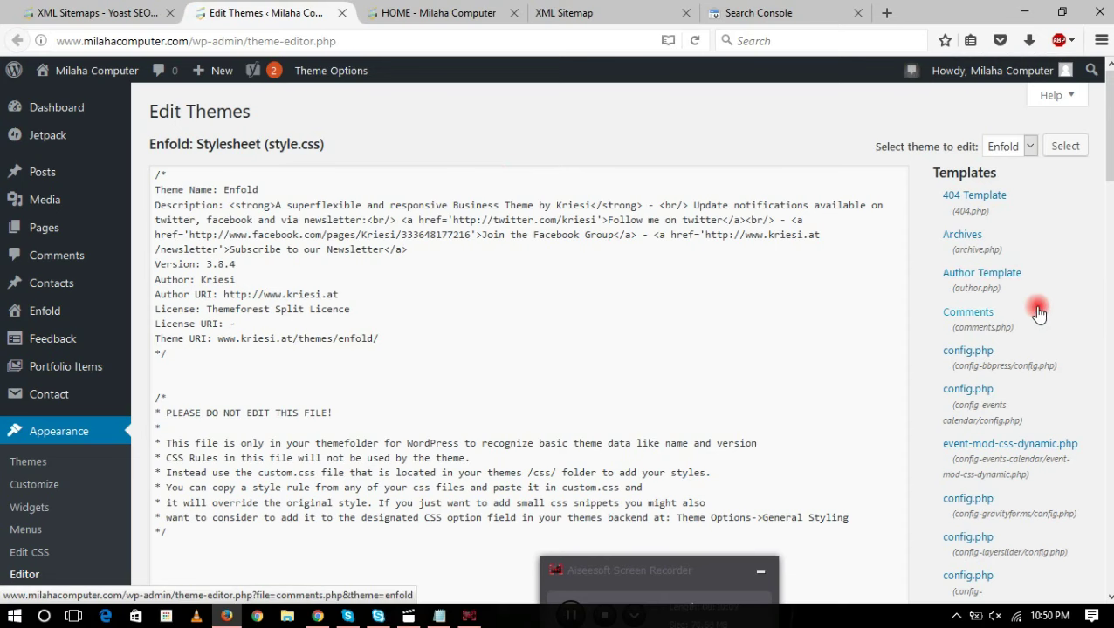
- Open the Enfold theme's Theme Header file (header.php) for editing
scroll(1039, 313, down, 6)
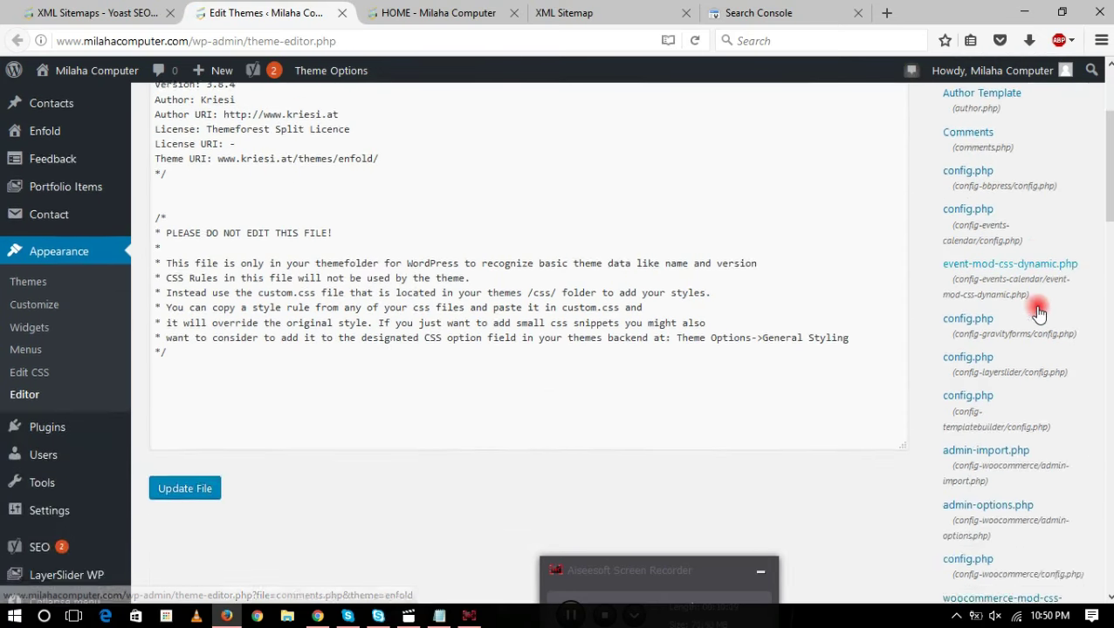
scroll(1039, 312, down, 5)
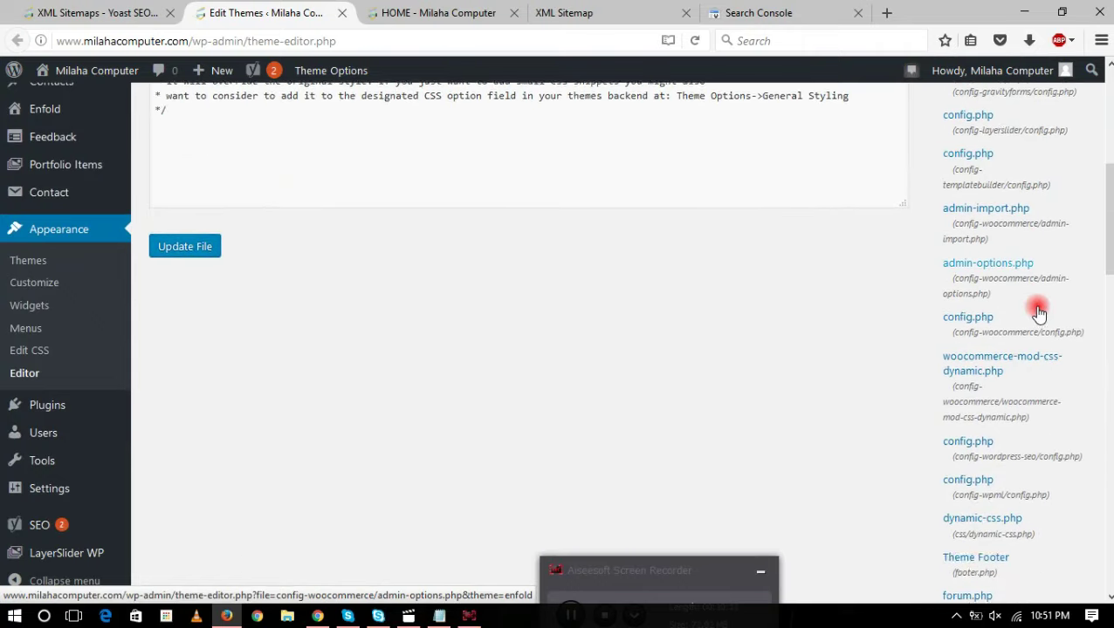
scroll(1039, 312, down, 5)
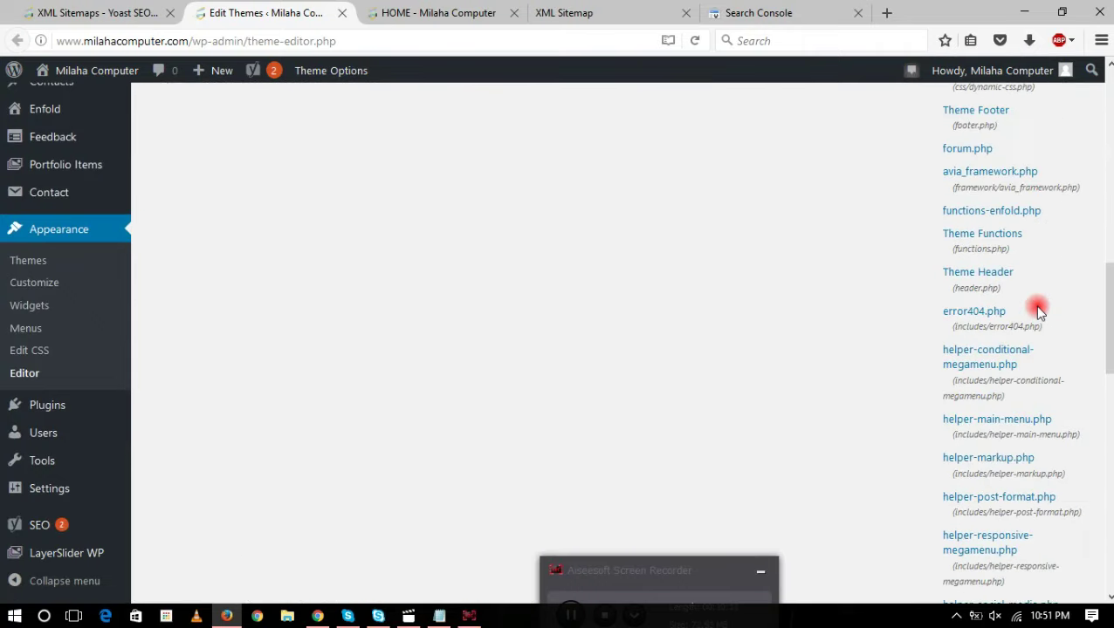
click(990, 276)
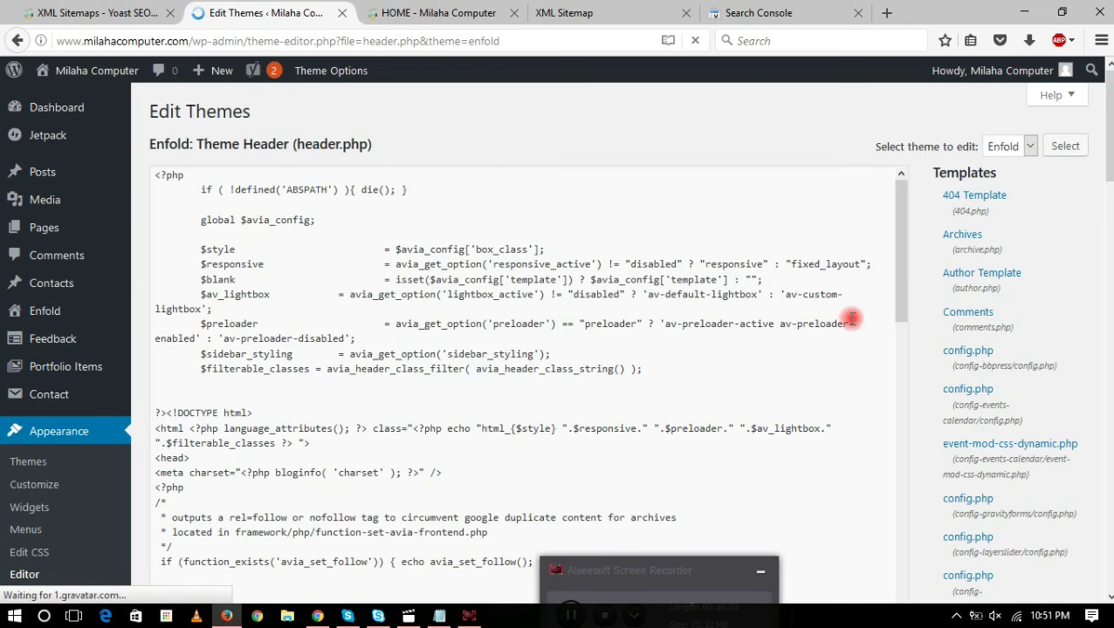
- Add the notes "find theme header" and "then find fist place <head> on top and add your code .." in the Notepad document
click(439, 616)
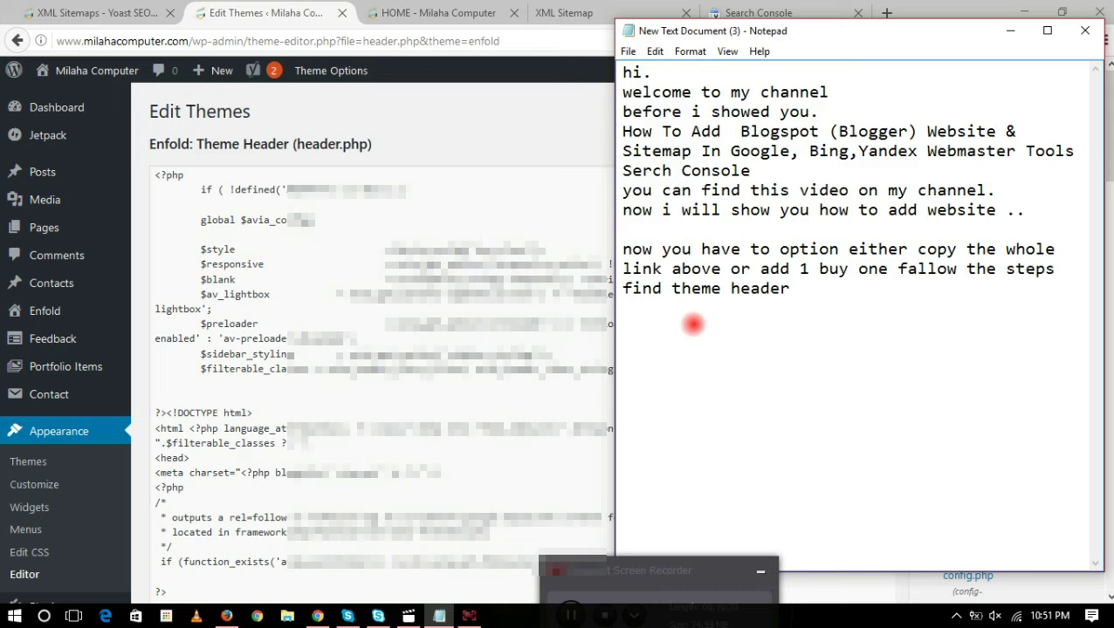
text(then find fist place <head> on top and add your code ..)
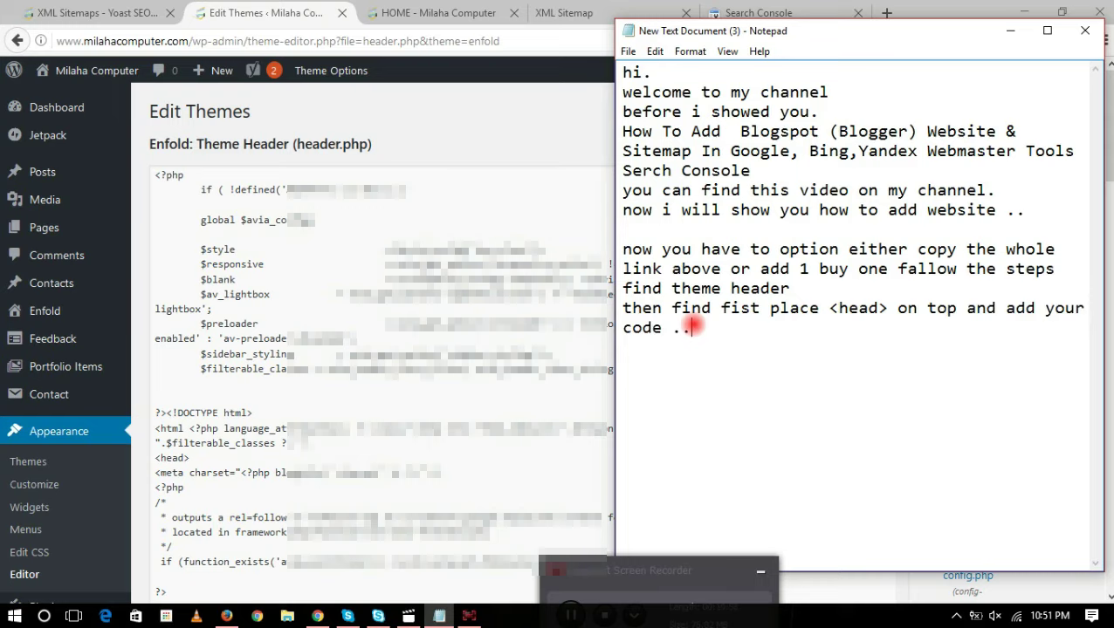
click(472, 157)
- Paste the copied Google site verification meta tag on a new line directly below <head> in header.php and update the file
key(ctrl+9)
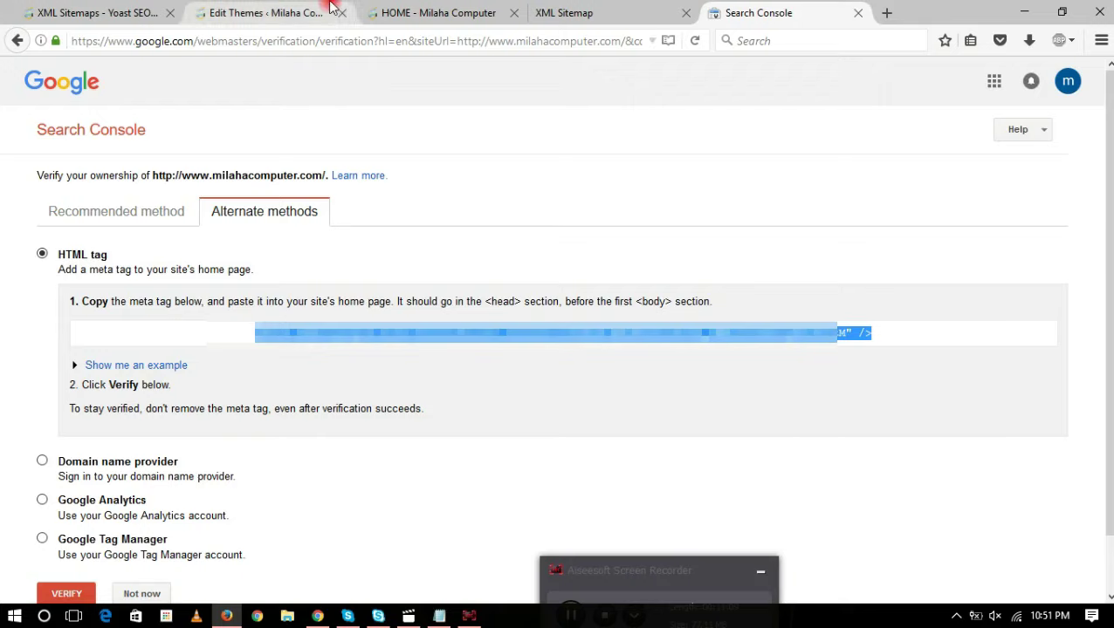
click(332, 10)
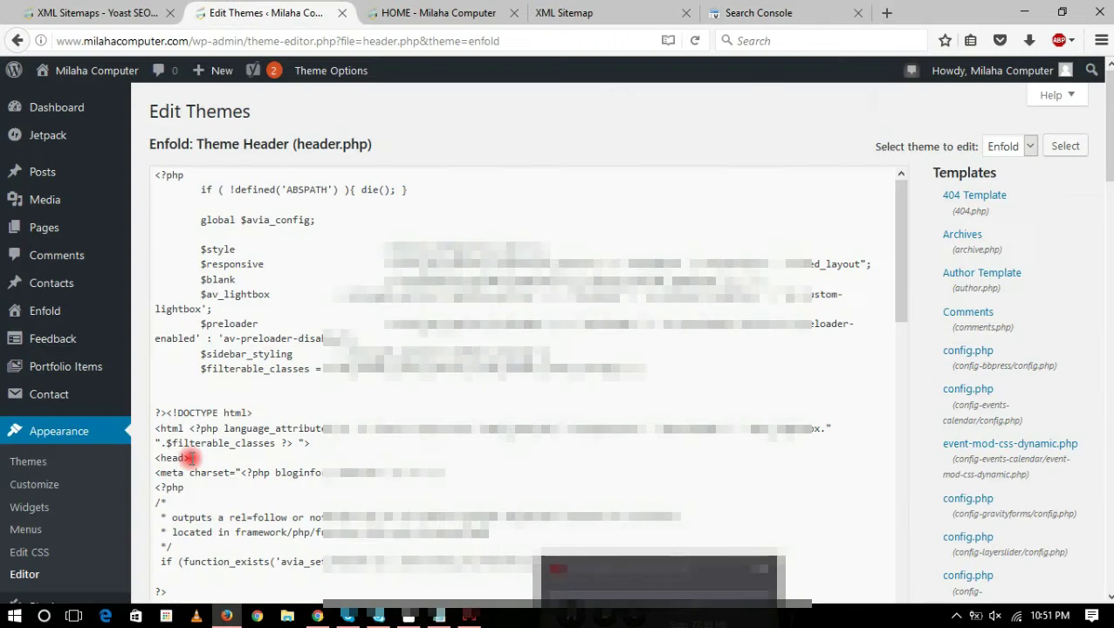
key(Return)
right_click(188, 469)
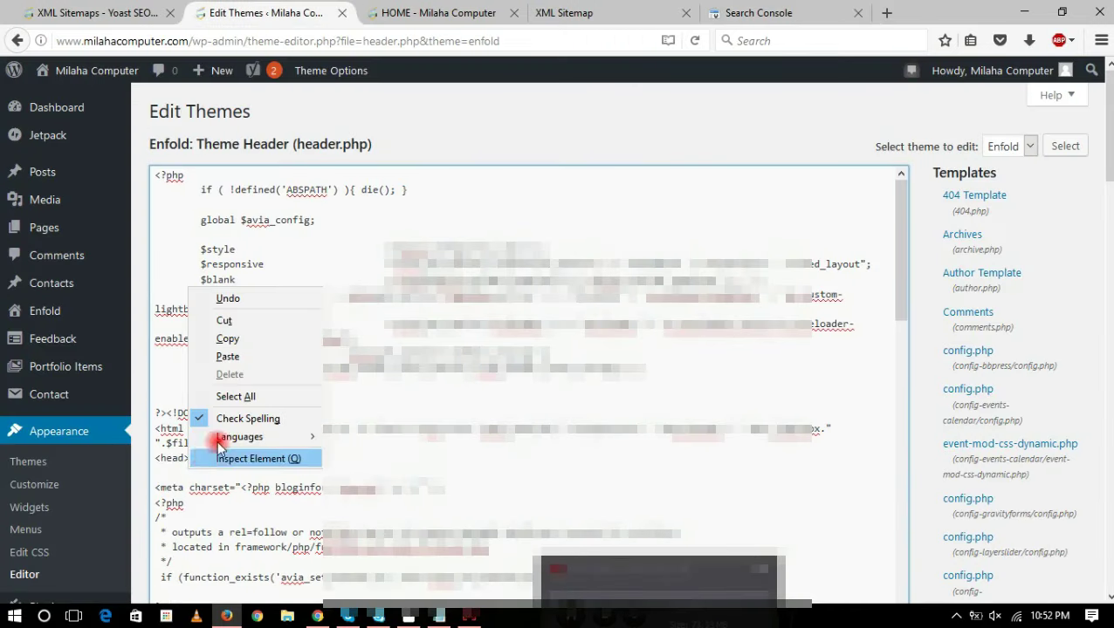
click(248, 356)
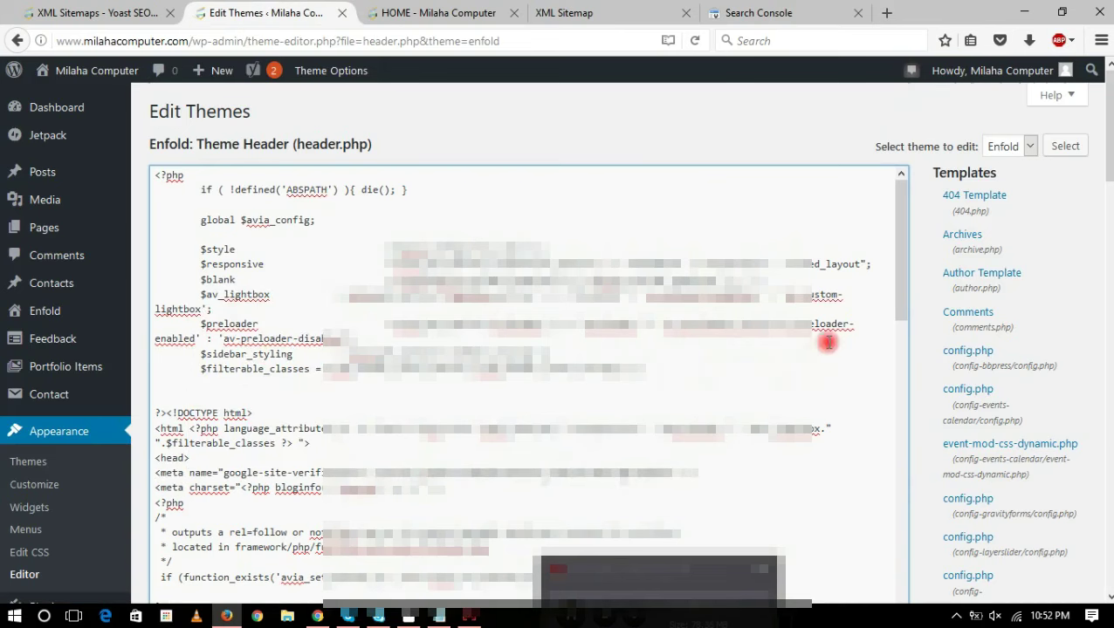
scroll(827, 343, down, 10)
click(202, 333)
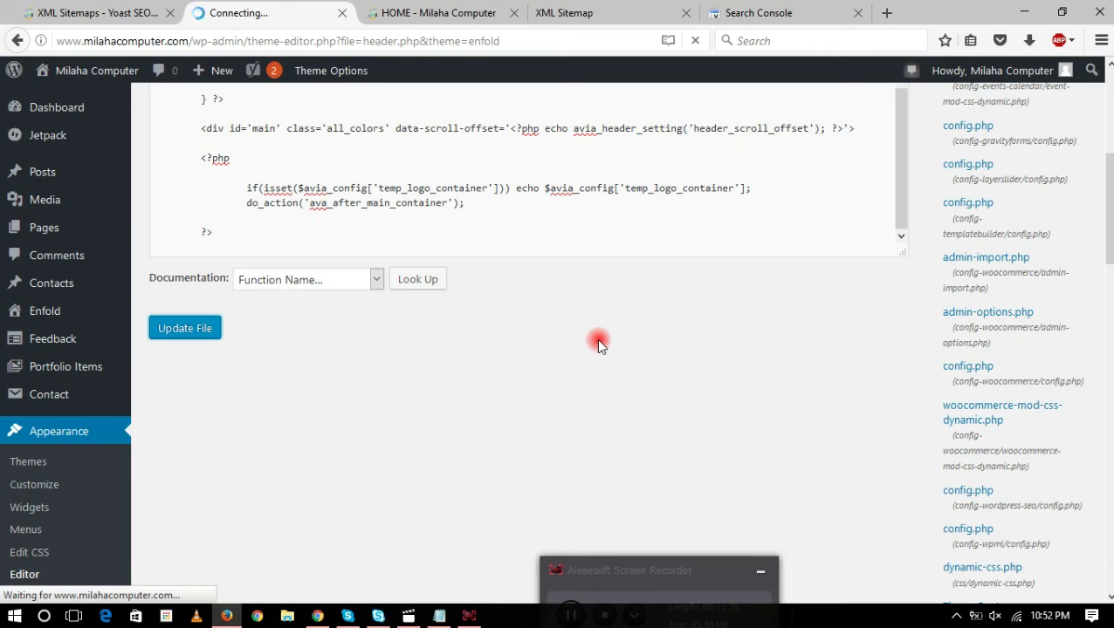
click(748, 12)
click(67, 597)
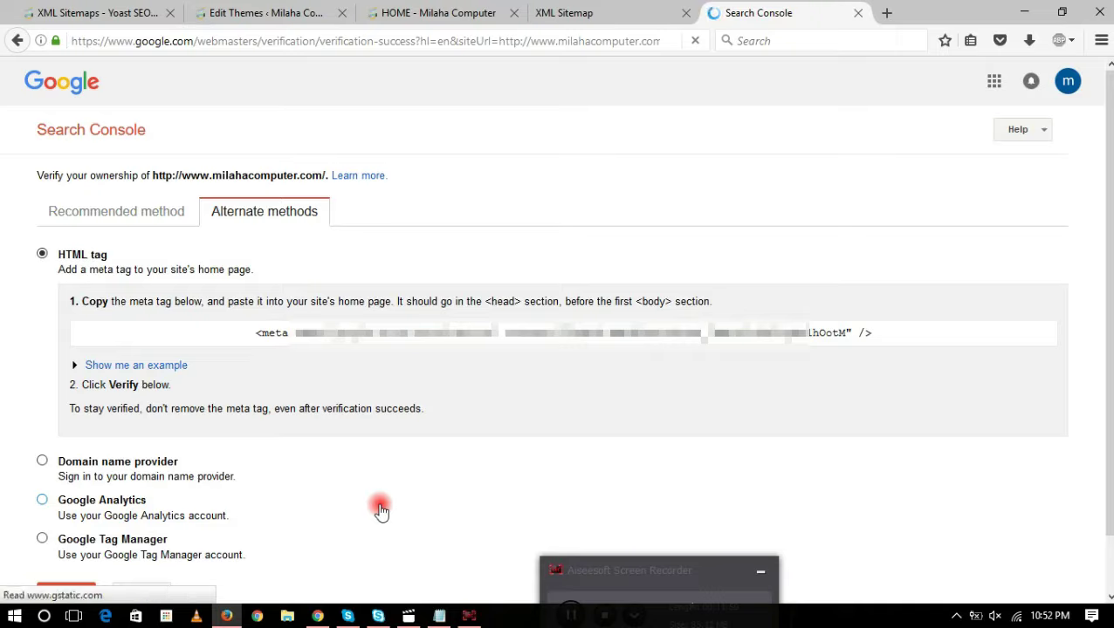
drag(77, 174, 599, 177)
click(338, 250)
click(108, 201)
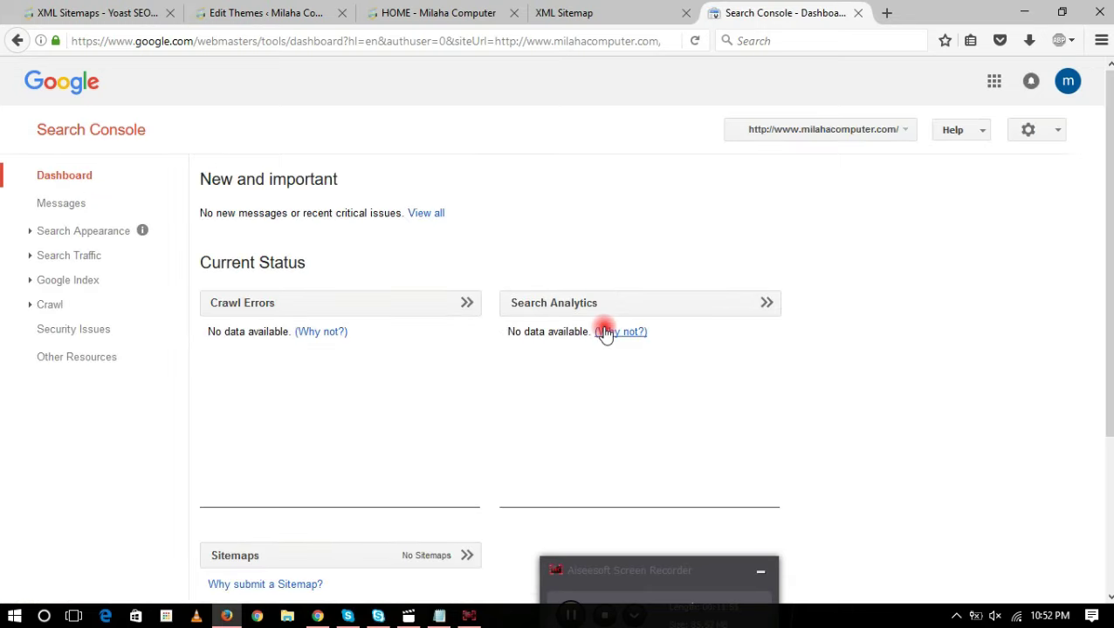
- Go to the Sitemaps page of the site in Search Console and open the Add/Test Sitemap form
scroll(794, 408, down, 5)
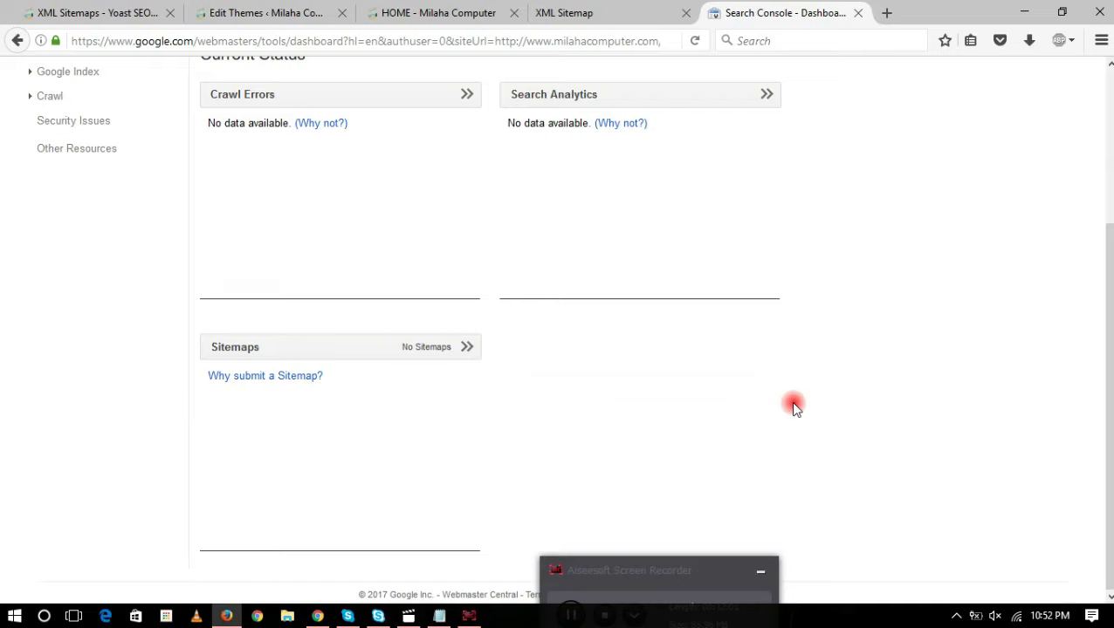
click(247, 377)
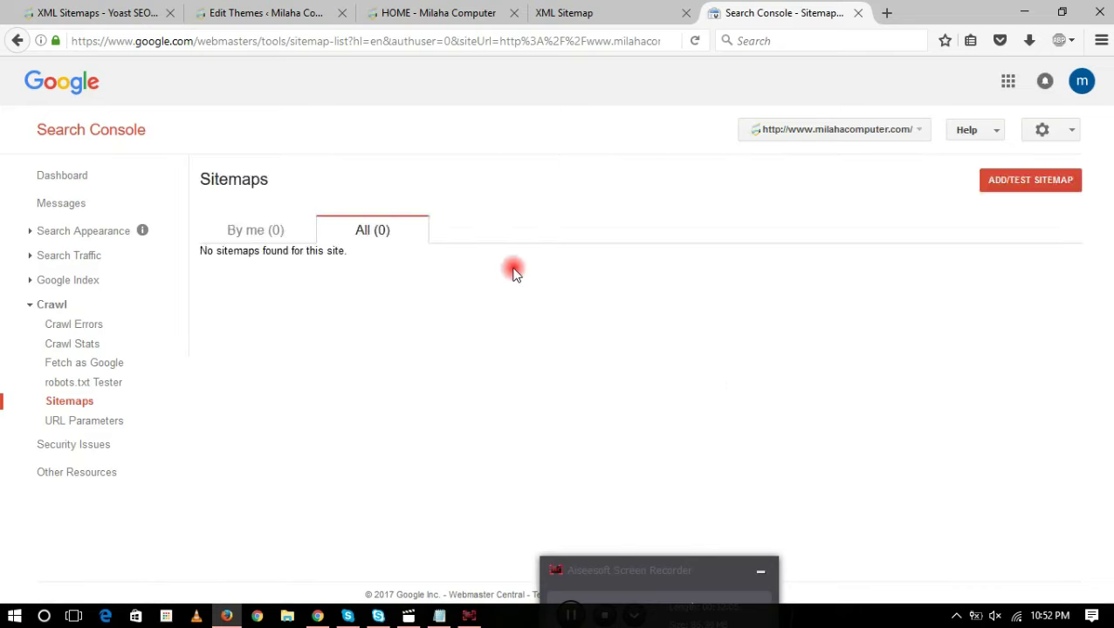
click(1031, 184)
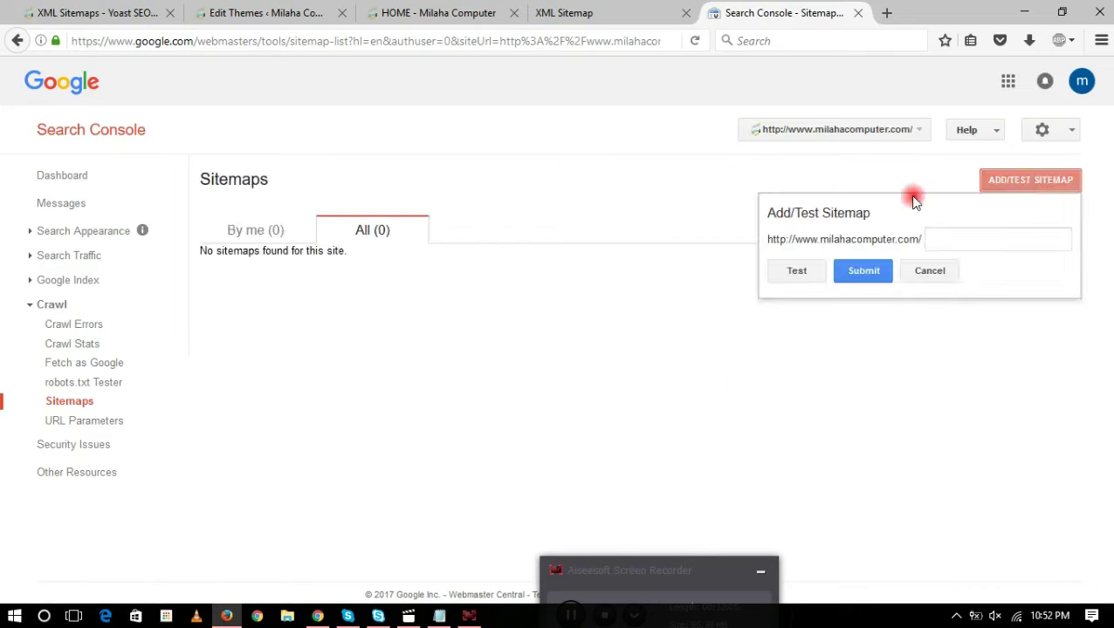
- Copy the file name page-sitemap.xml from the first entry of the Yoast XML Sitemap index page
click(267, 15)
click(407, 12)
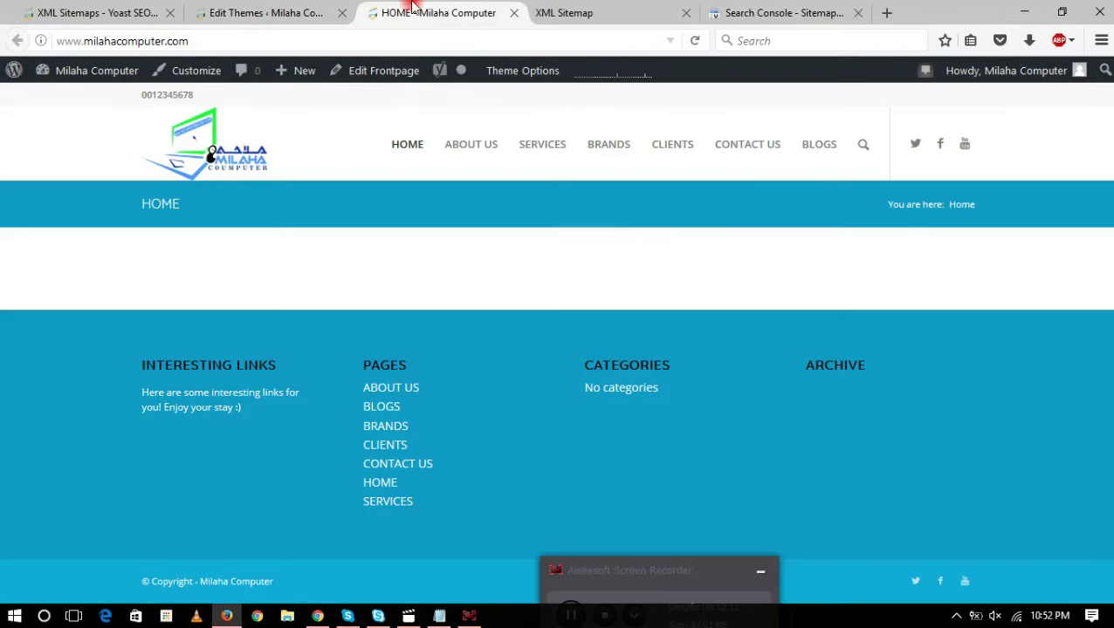
click(583, 15)
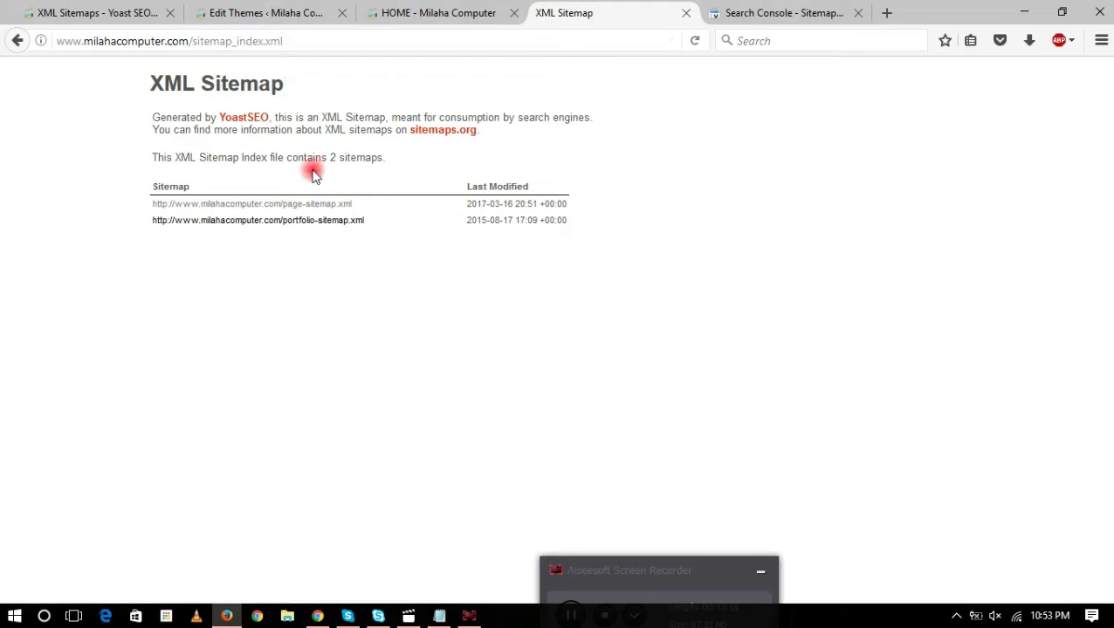
drag(350, 204, 281, 203)
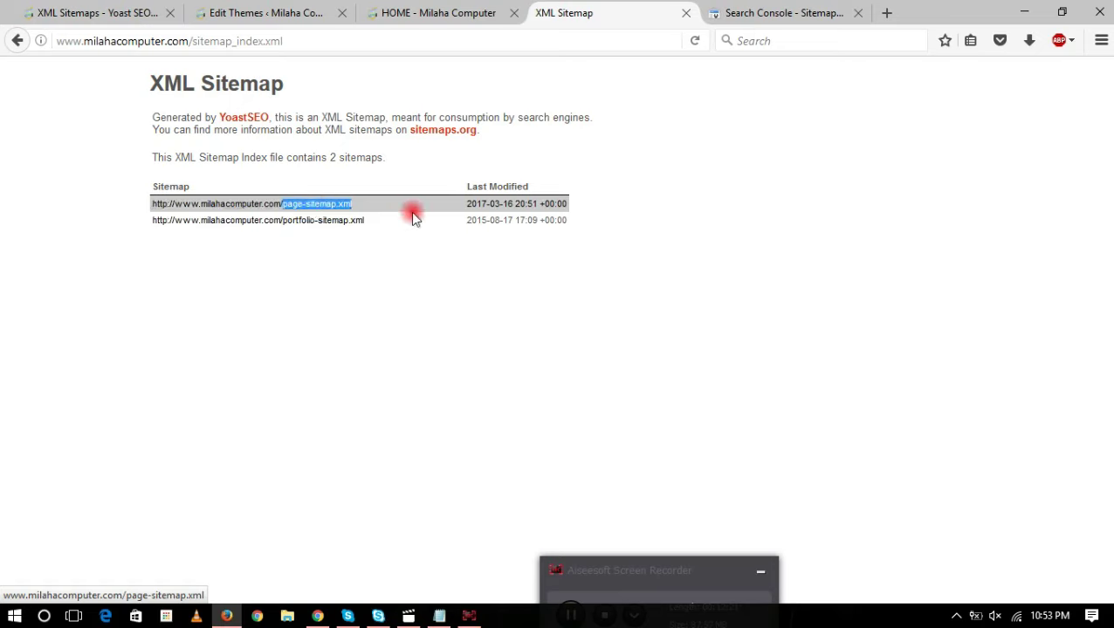
right_click(358, 208)
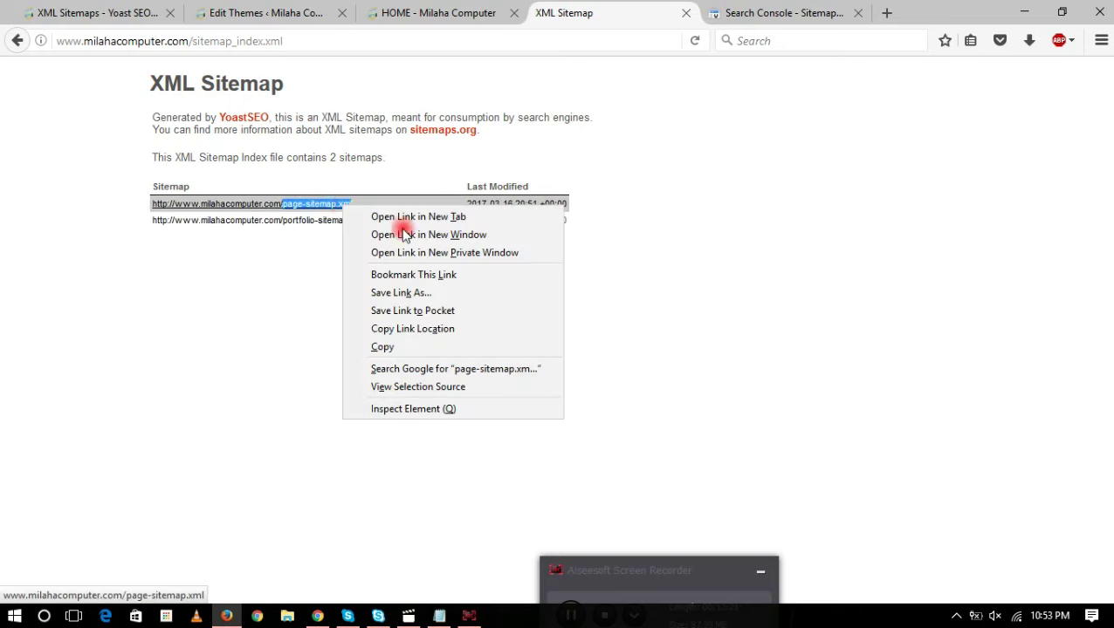
click(417, 347)
- Enter page-sitemap.xml as the sitemap address in Search Console and run a test on it
click(753, 12)
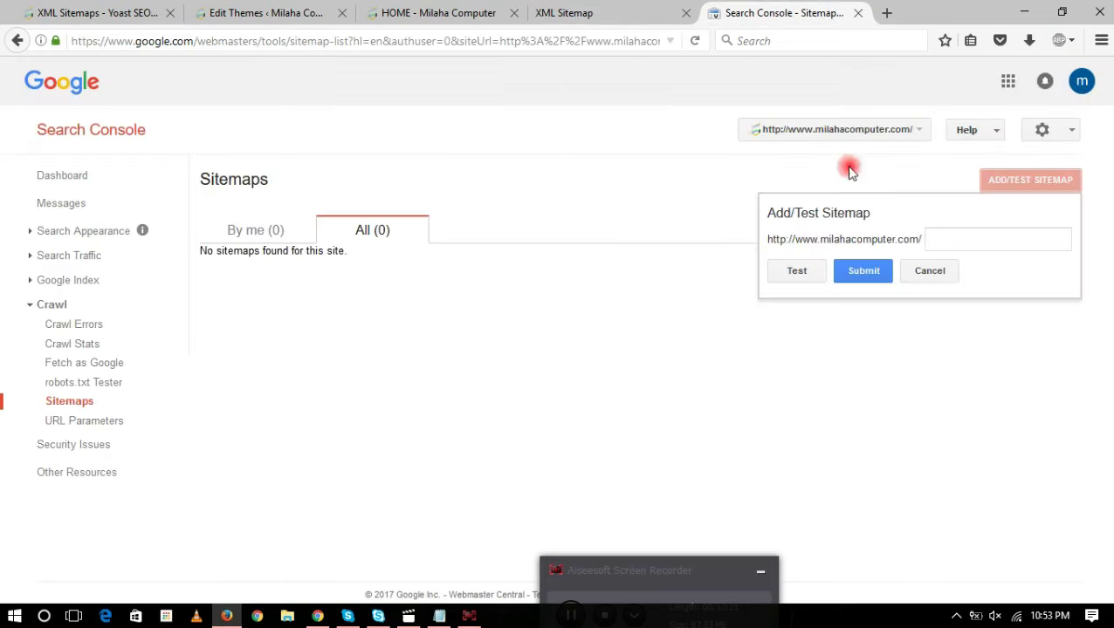
right_click(930, 239)
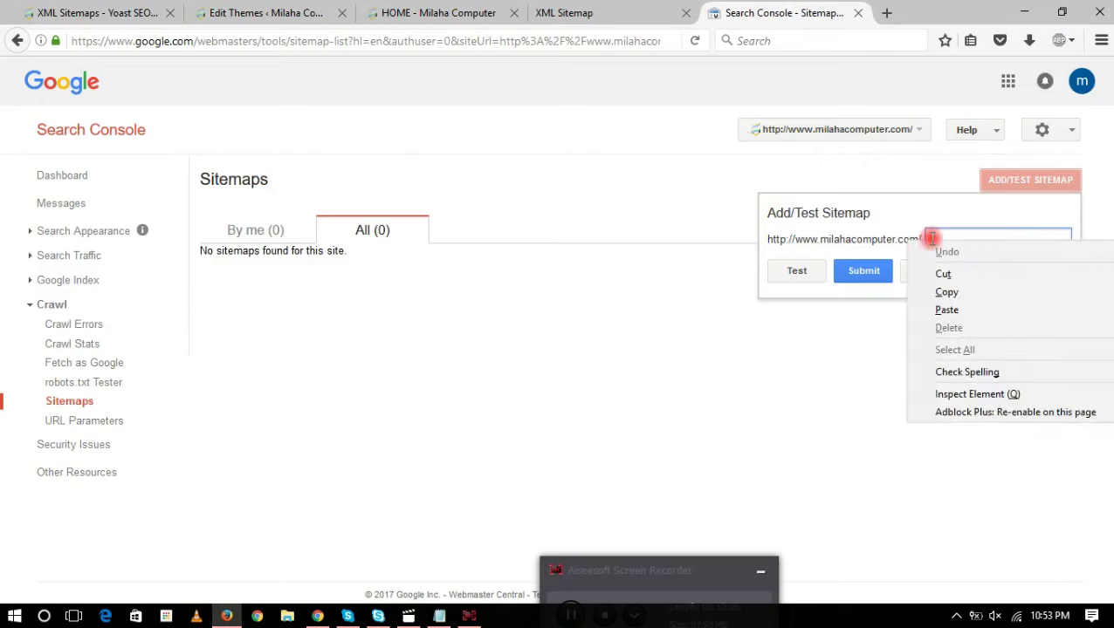
click(955, 310)
click(821, 286)
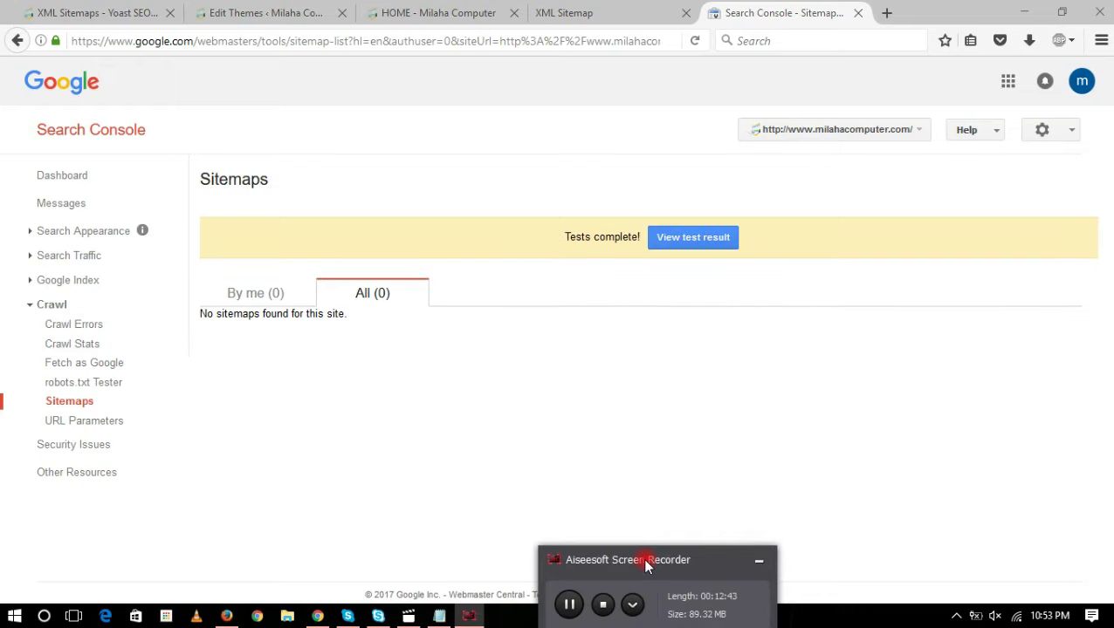
- View the sitemap test result, check its error details and close the test
click(669, 239)
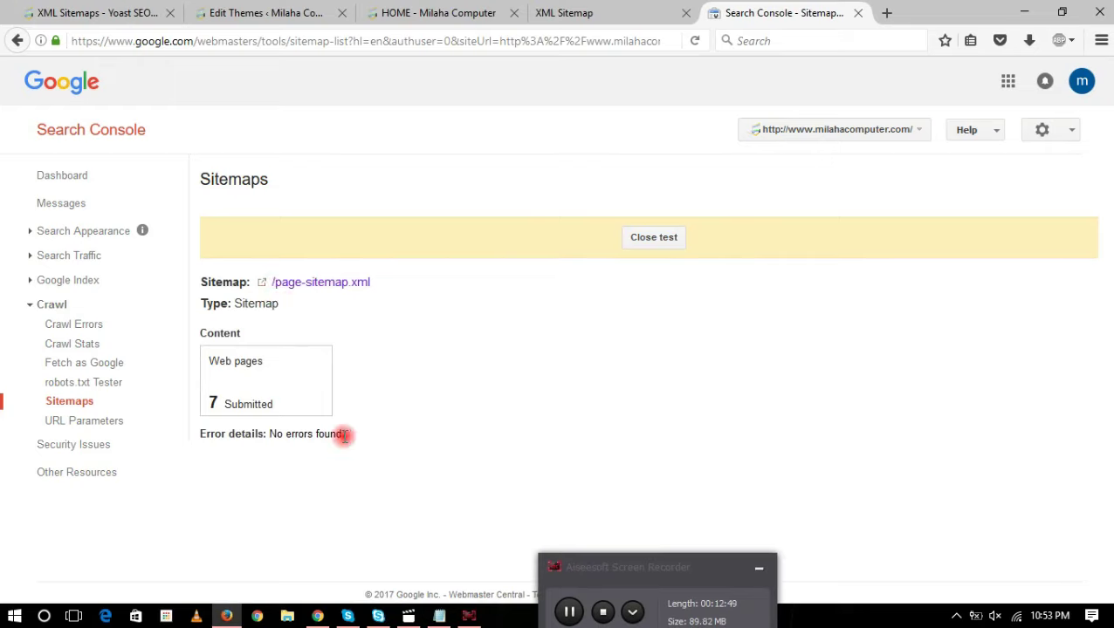
drag(206, 437, 363, 438)
click(406, 423)
click(653, 236)
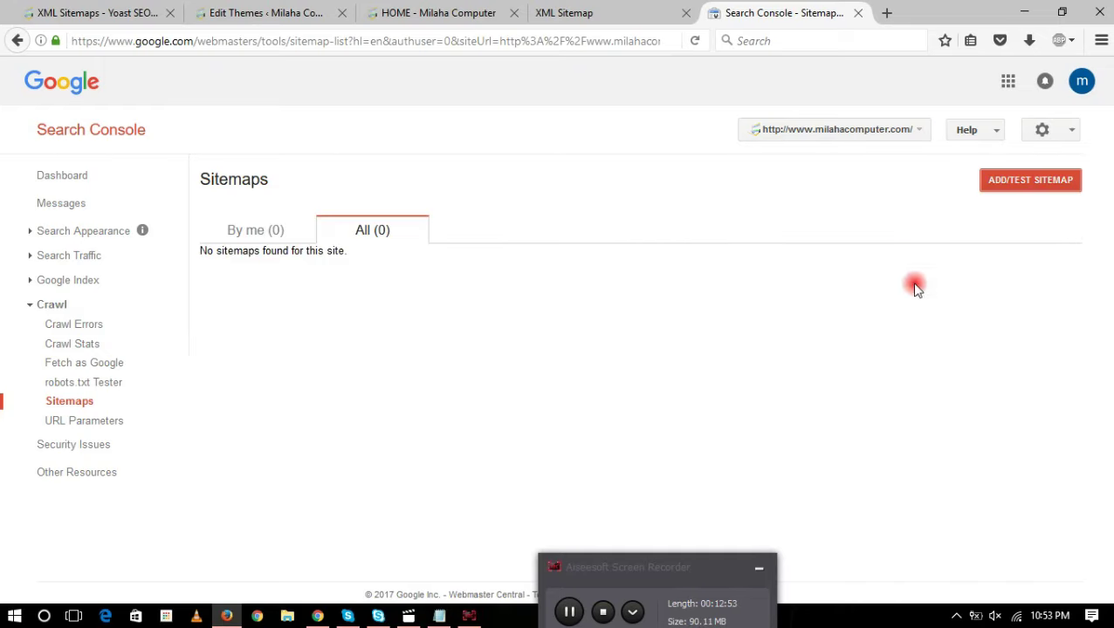
click(1030, 181)
right_click(930, 240)
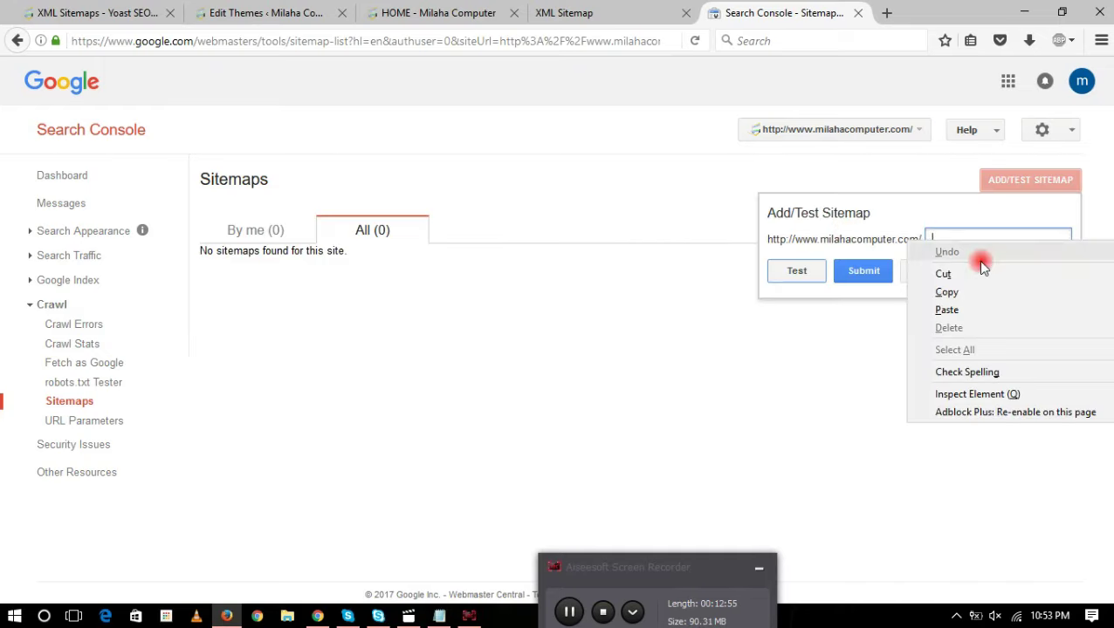
click(971, 308)
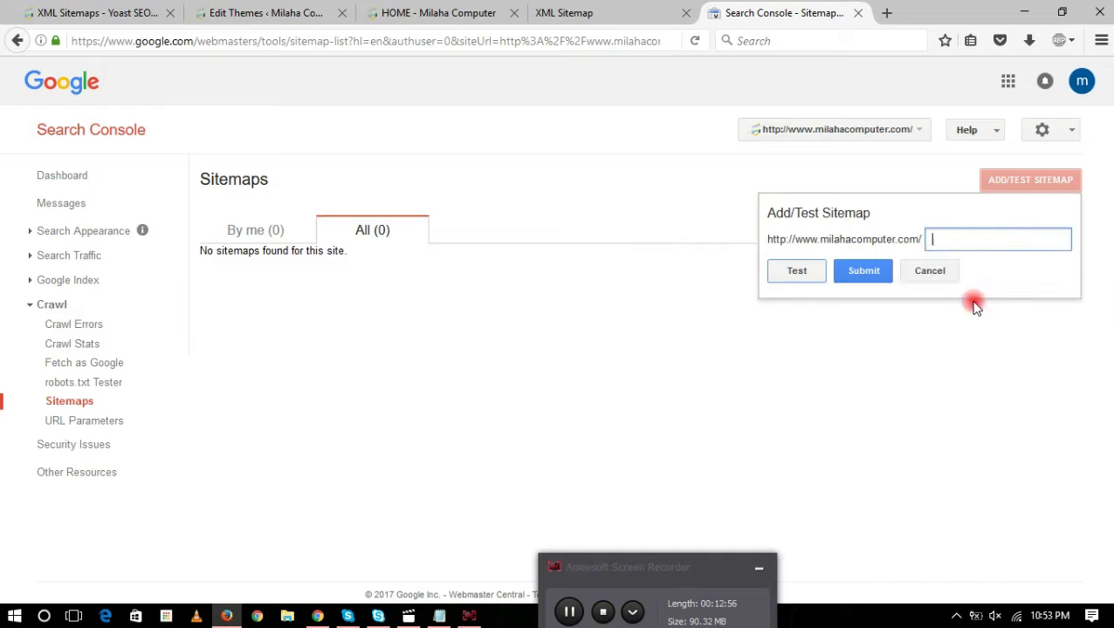
click(864, 272)
click(650, 237)
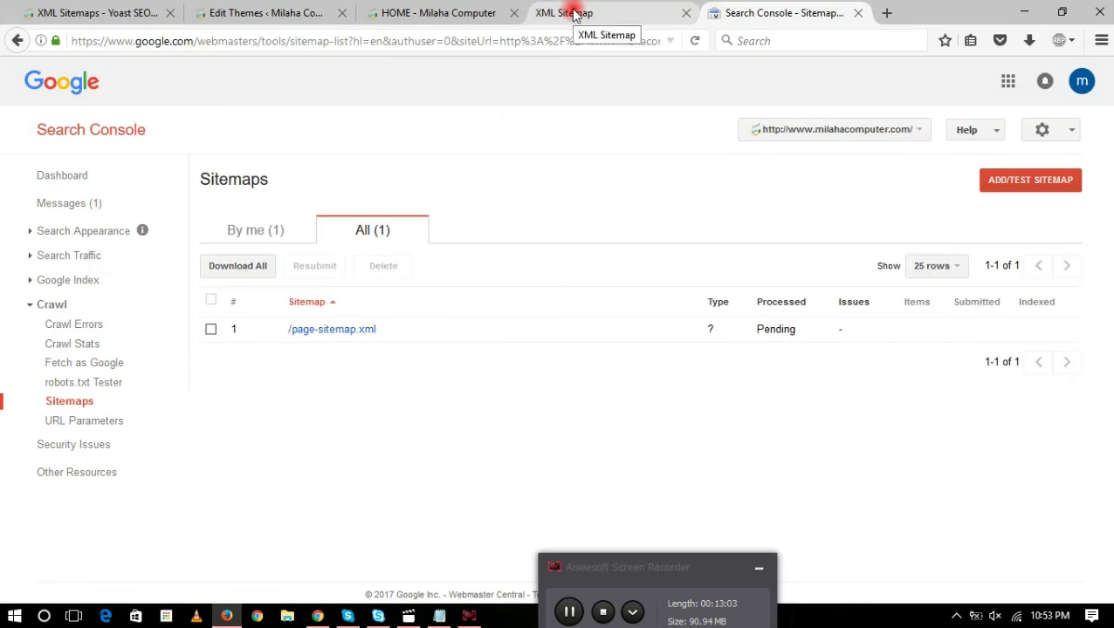
- Open portfolio-sitemap.xml from the Yoast XML Sitemap index, look through its listed URLs and return to the index
drag(711, 328, 827, 331)
click(623, 328)
click(592, 10)
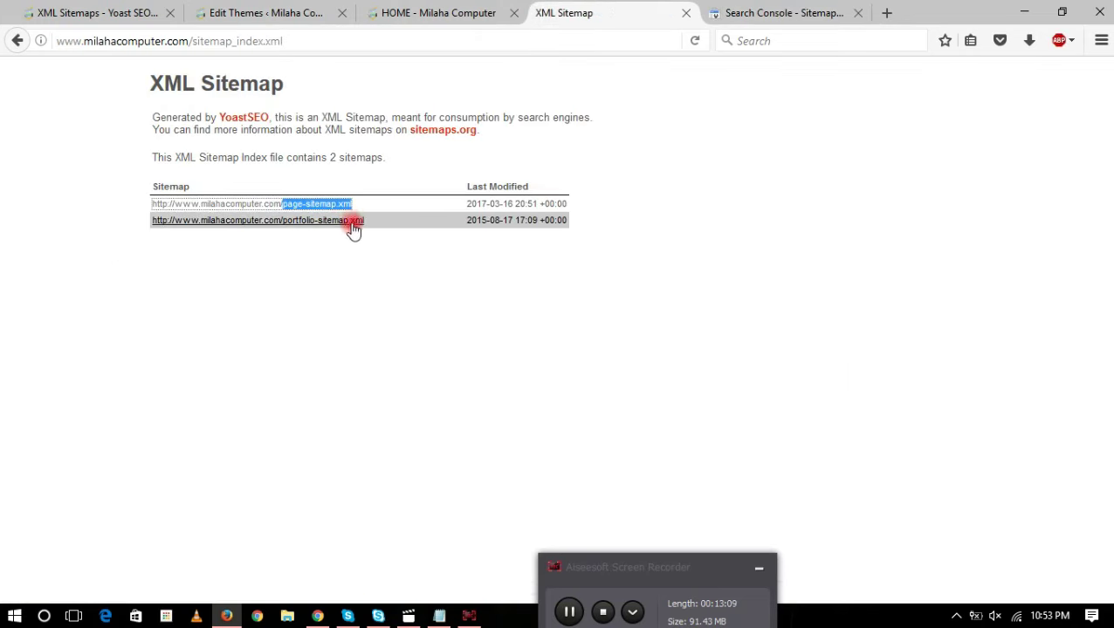
click(315, 225)
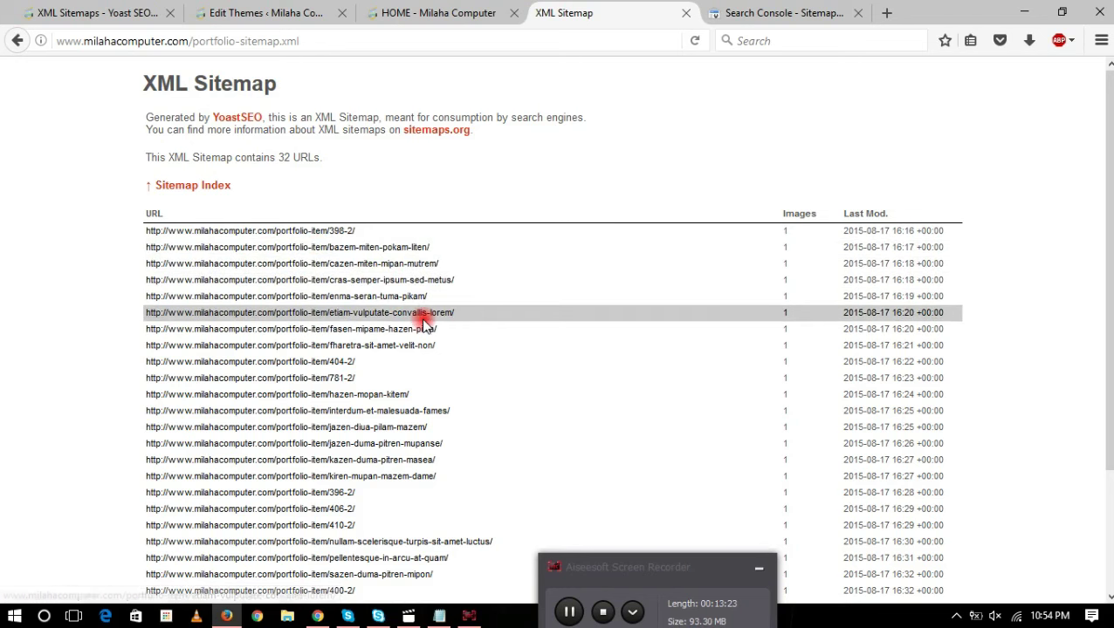
scroll(424, 322, down, 3)
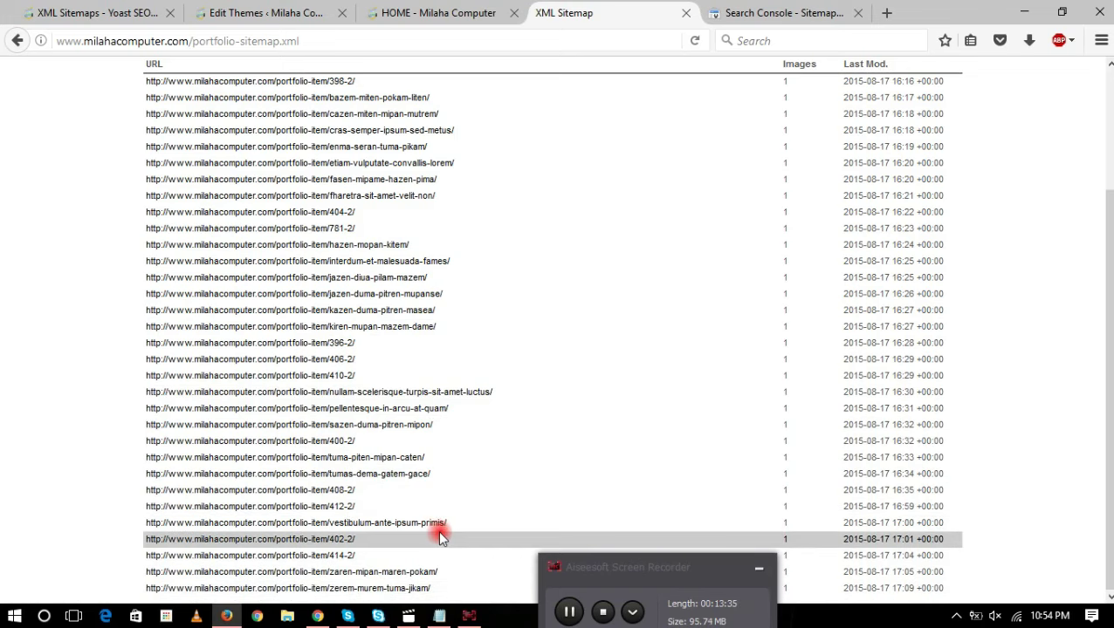
scroll(434, 536, up, 3)
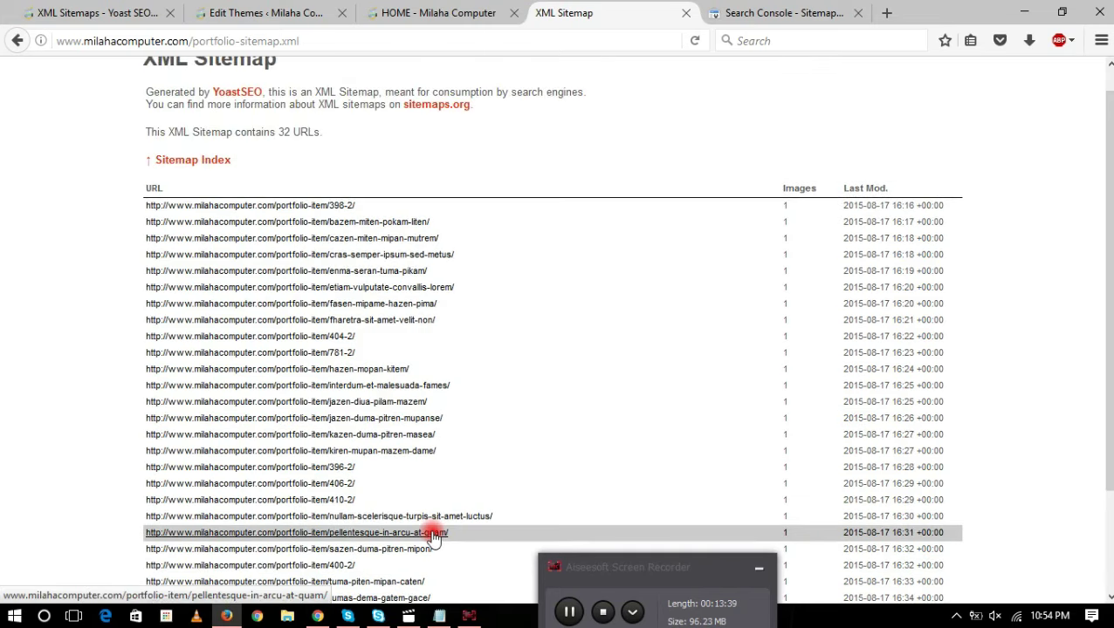
scroll(434, 536, up, 1)
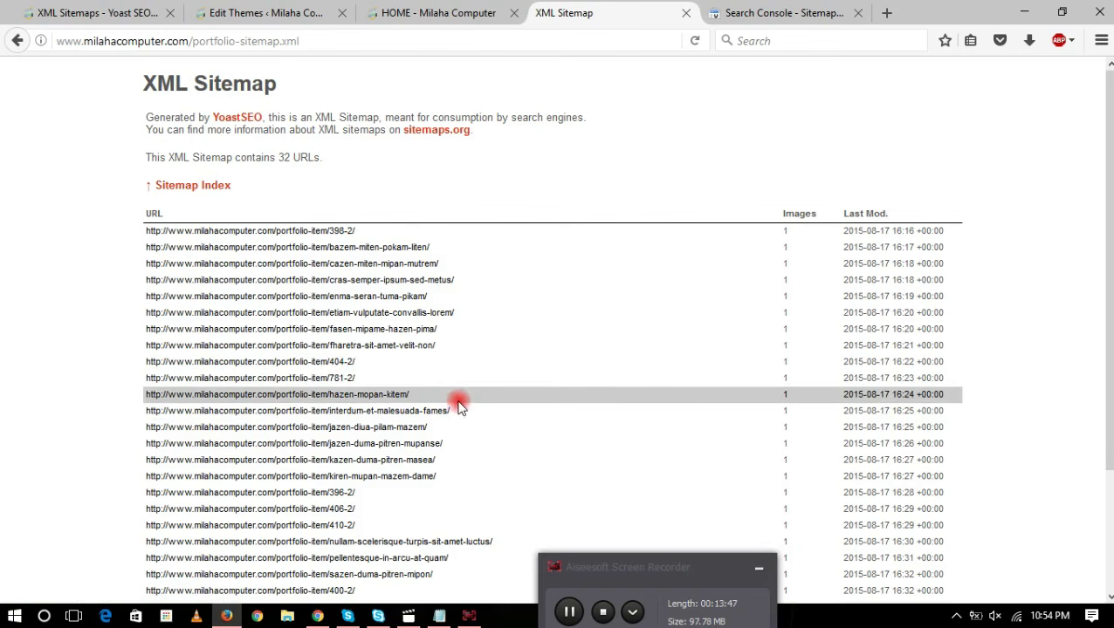
click(152, 190)
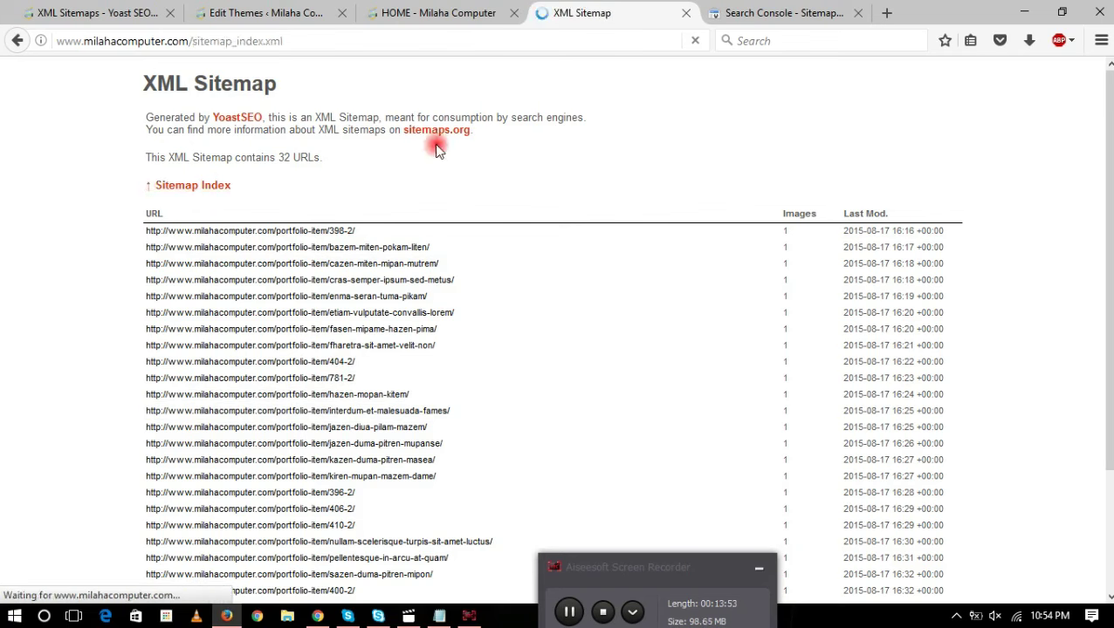
- In Notepad, note that adding the portfolio sitemap is not suggested because it is theme-related data, and that the above link adds everything
click(440, 616)
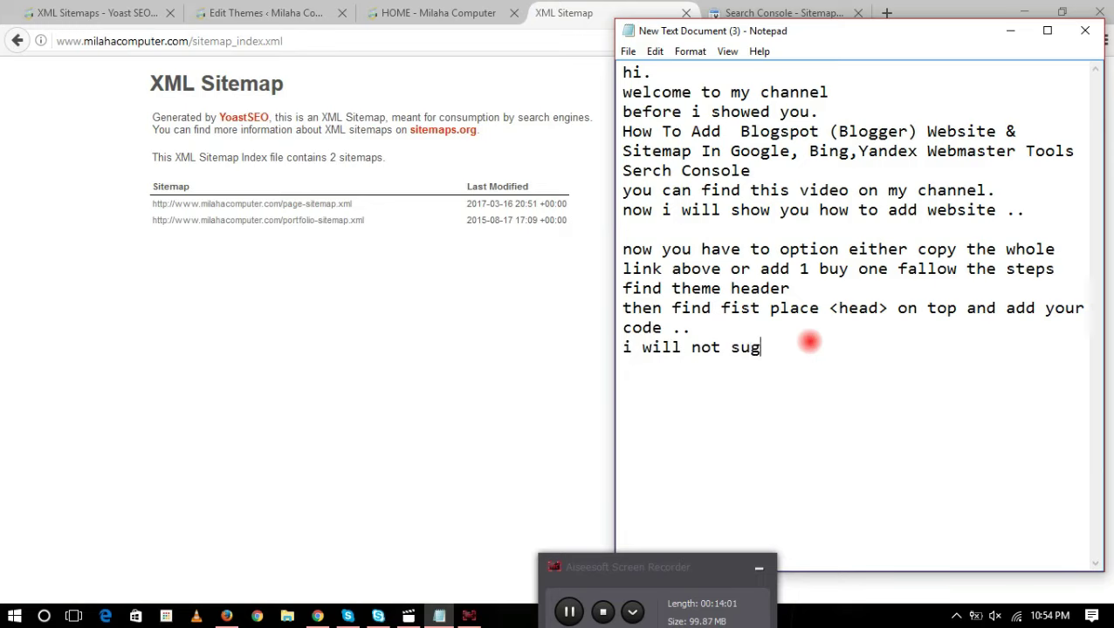
text(t)
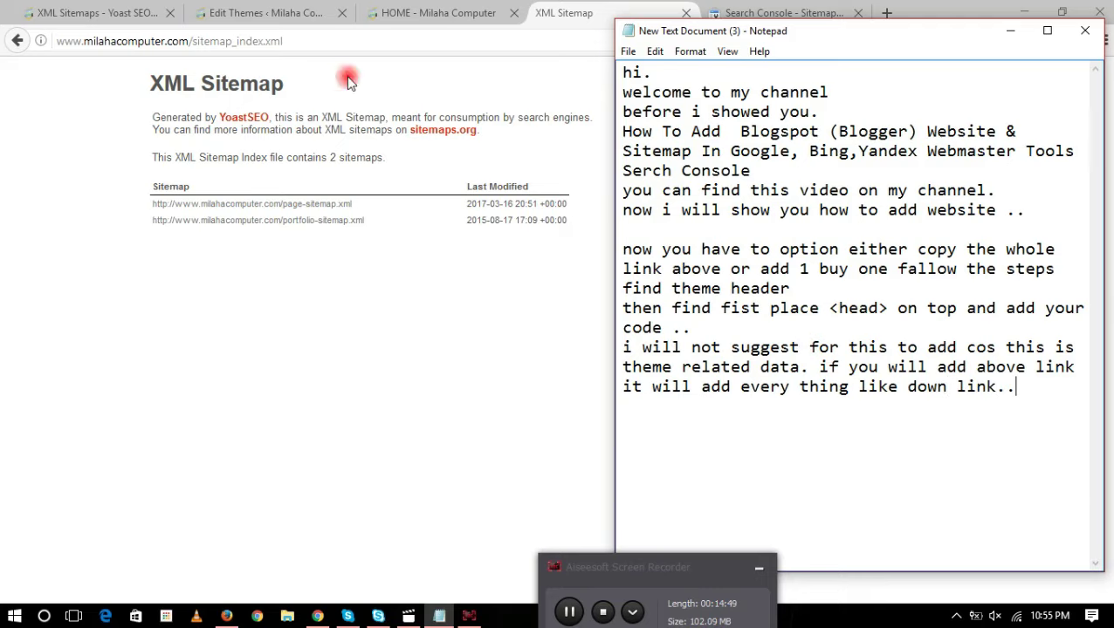
- Copy the full address of the sitemap_index.xml page, submit it as a sitemap in Search Console and refresh the sitemap list
click(258, 41)
right_click(273, 39)
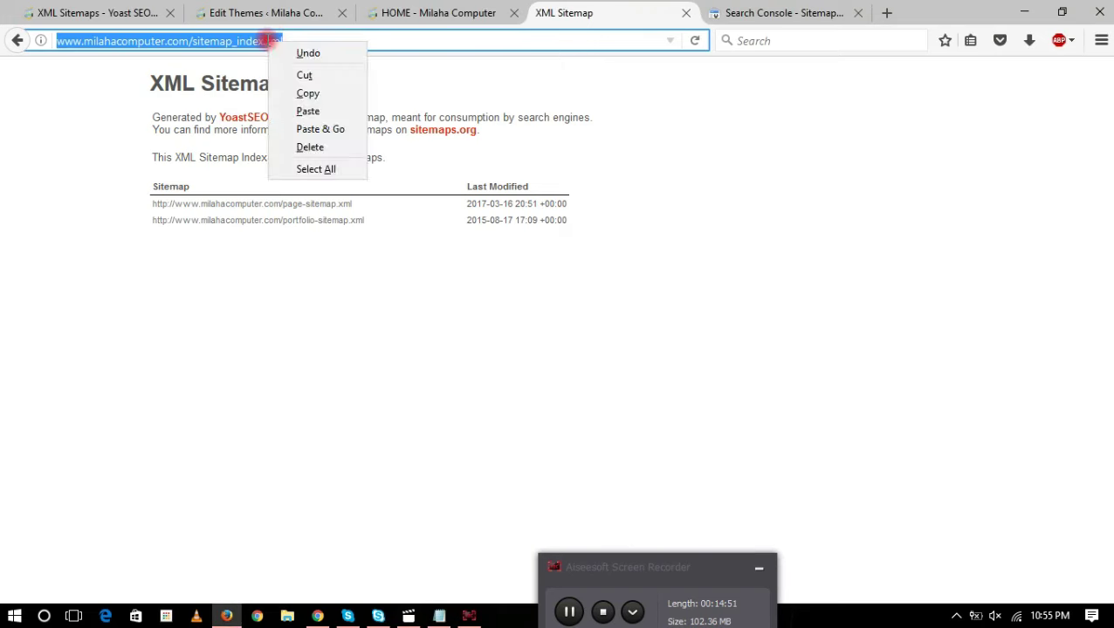
click(316, 93)
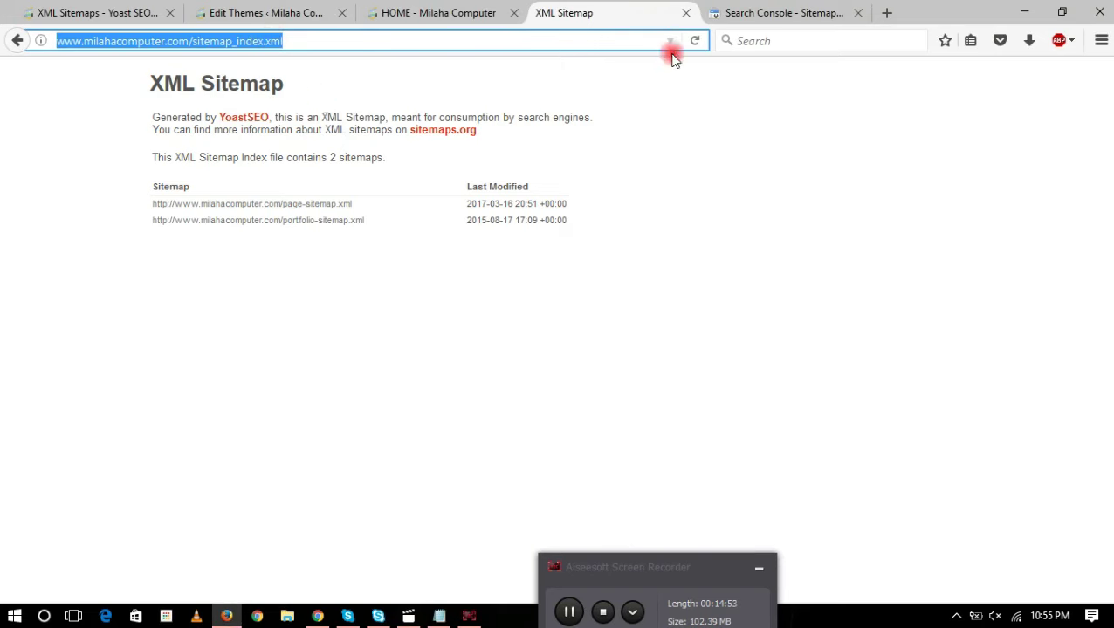
click(733, 13)
click(1017, 184)
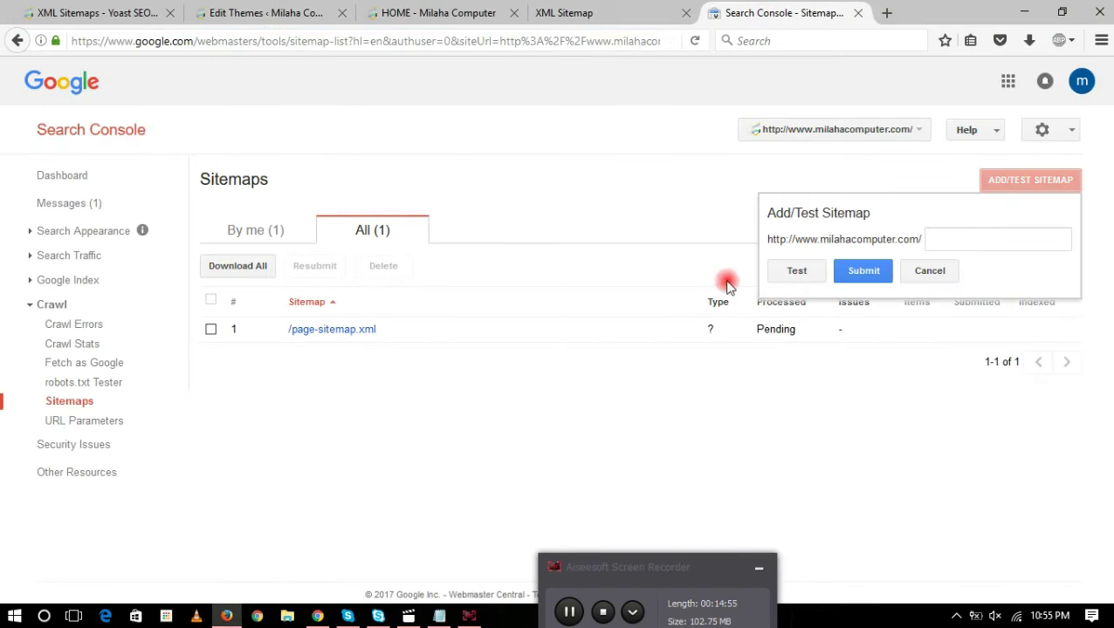
right_click(936, 238)
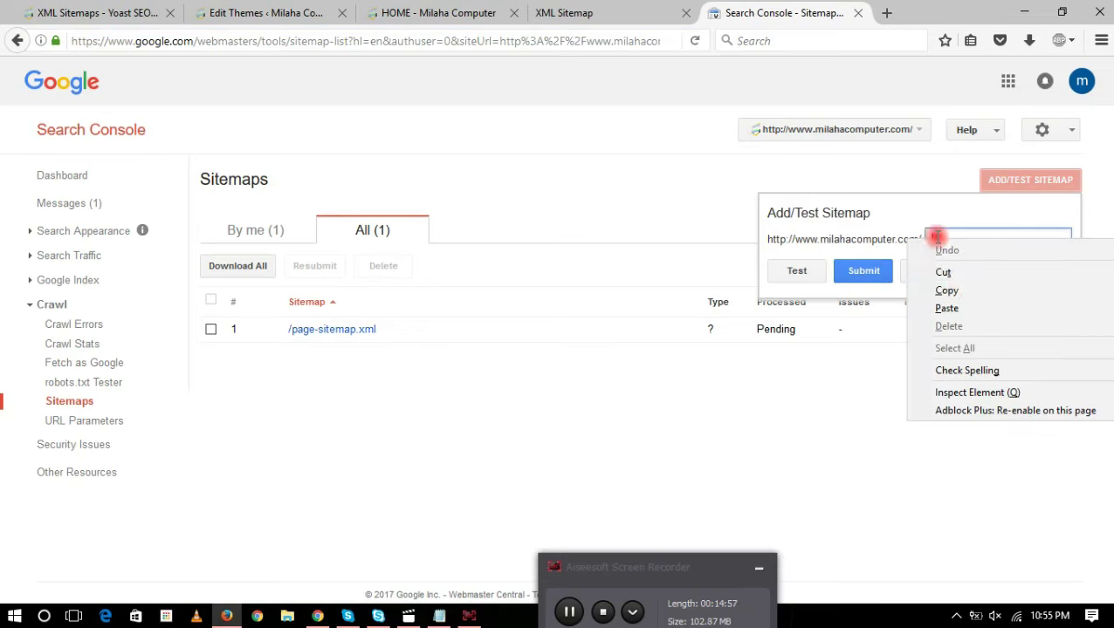
click(956, 305)
click(862, 271)
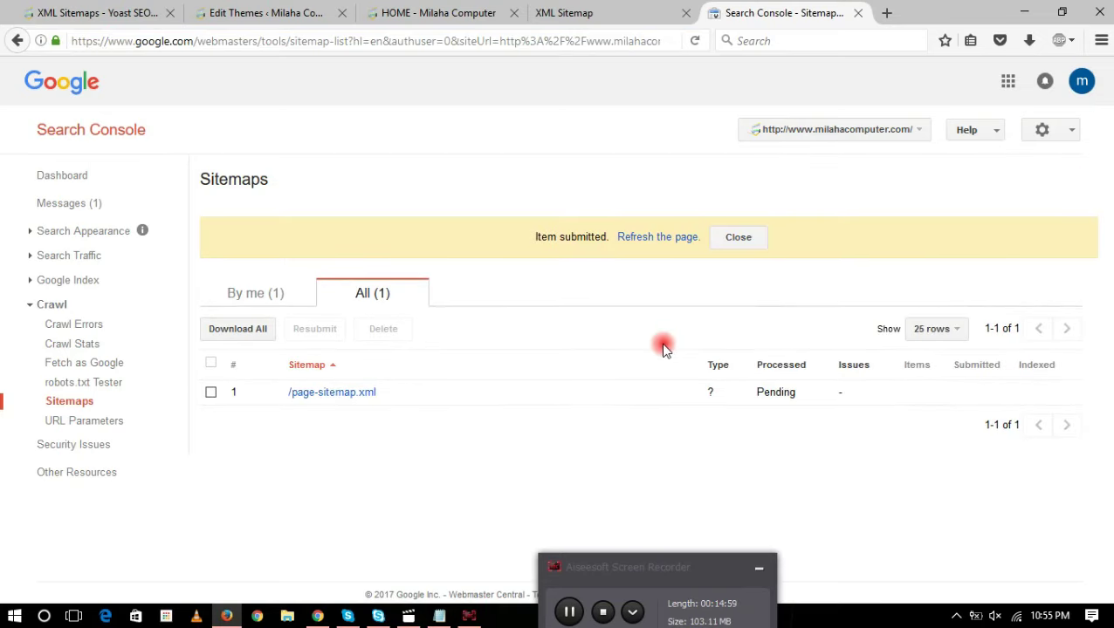
click(669, 237)
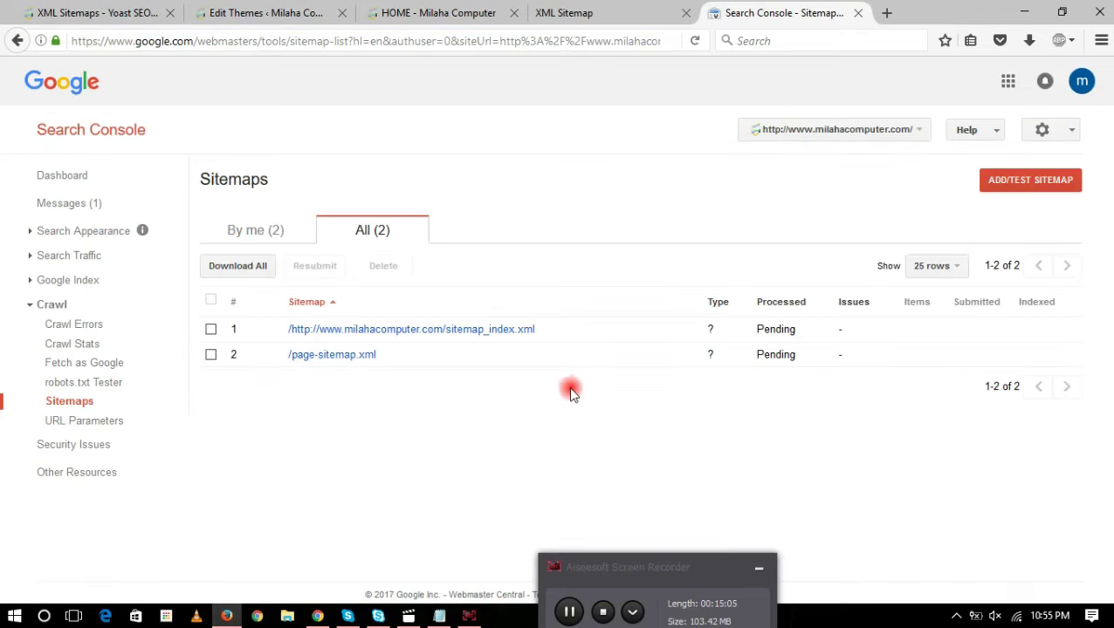
- Check the processing status of the two sitemaps in the Search Console list
double_click(768, 329)
click(833, 360)
drag(833, 360, 755, 354)
click(438, 616)
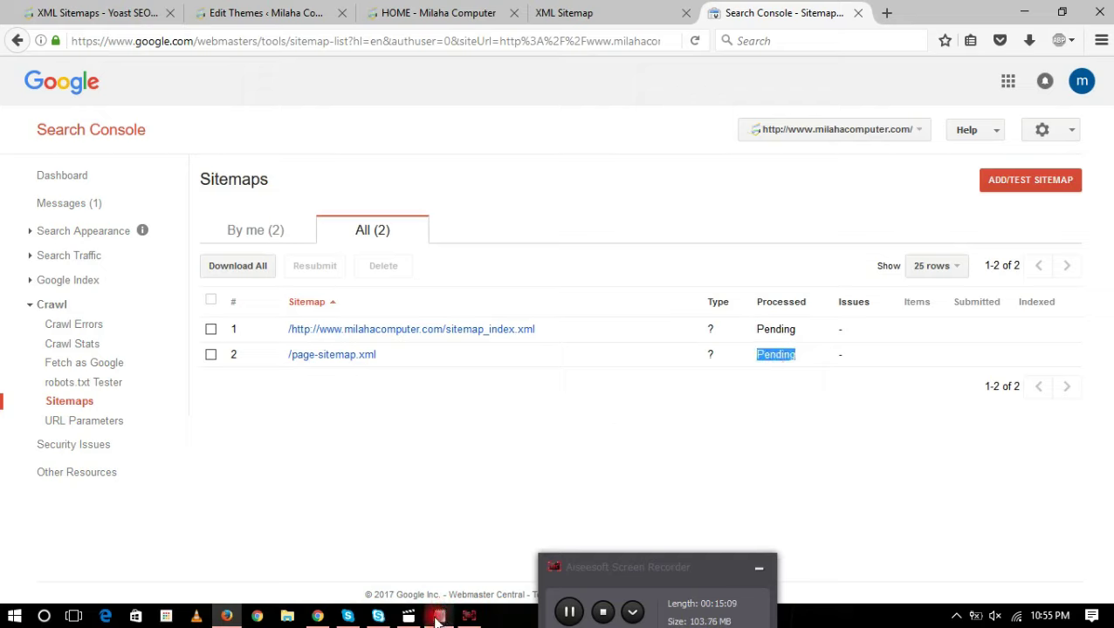
mouse_move(439, 618)
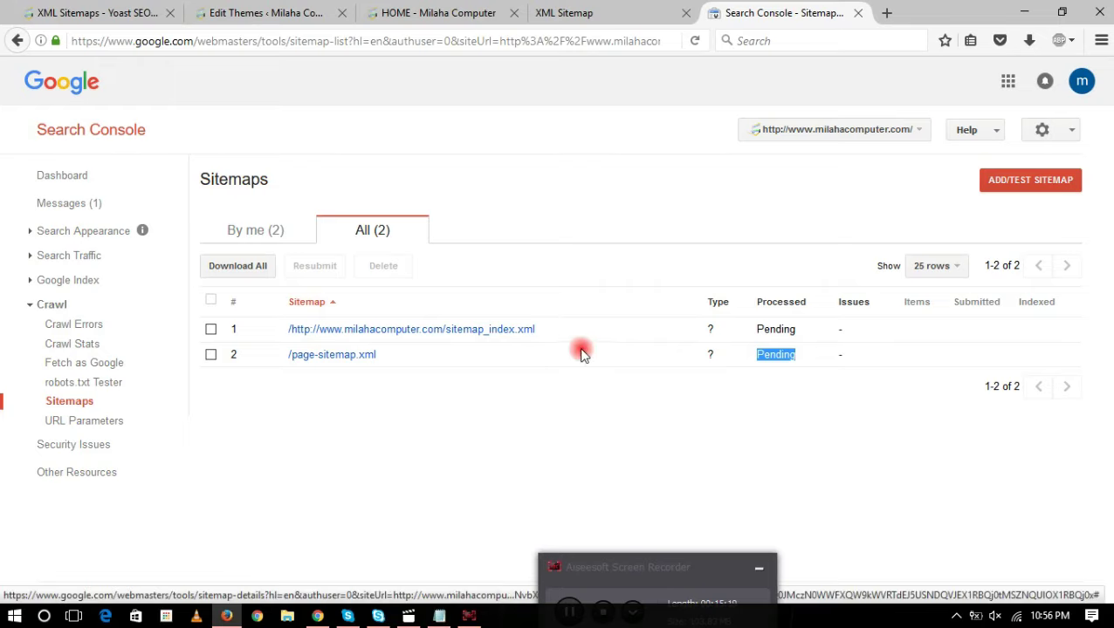
click(210, 329)
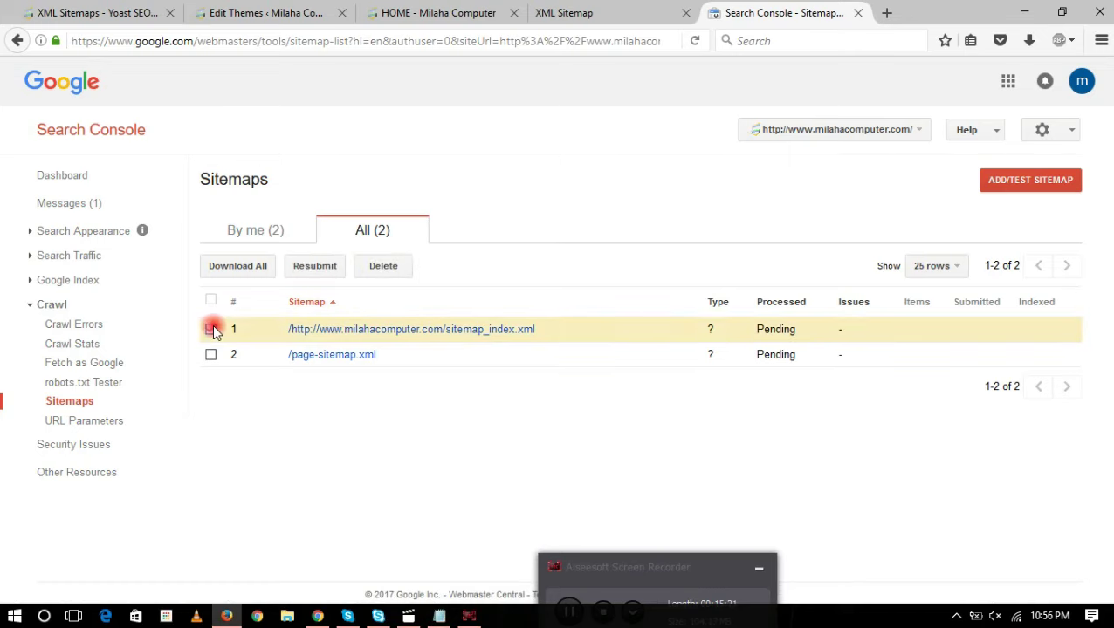
click(388, 267)
click(436, 372)
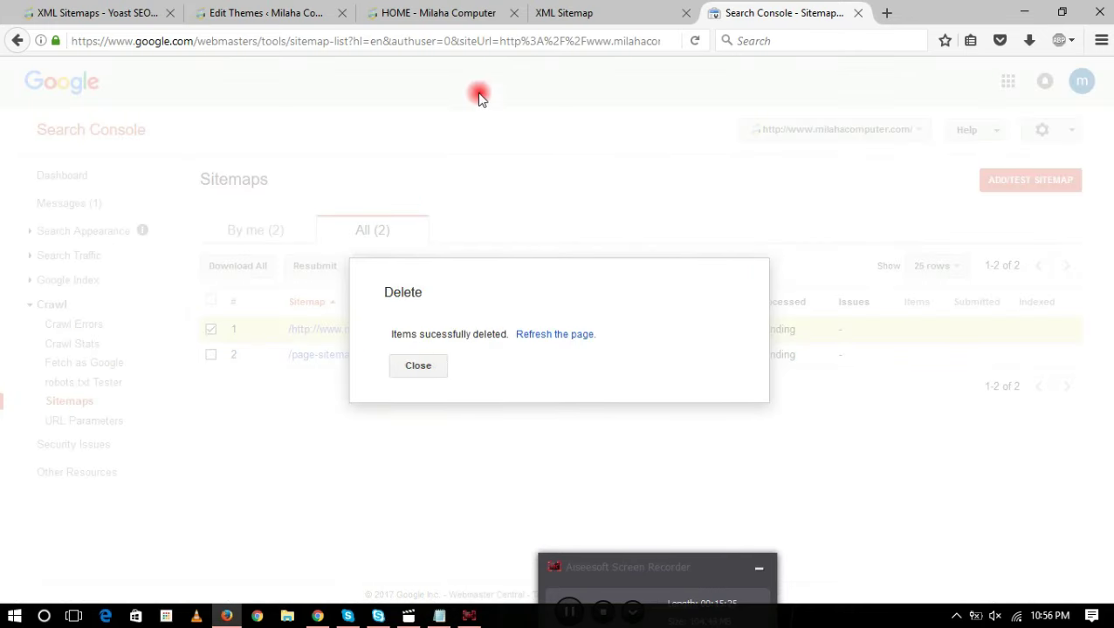
- Copy only the file name sitemap_index.xml from the address of the XML Sitemap index page
click(564, 12)
click(249, 41)
drag(193, 41, 296, 40)
right_click(261, 42)
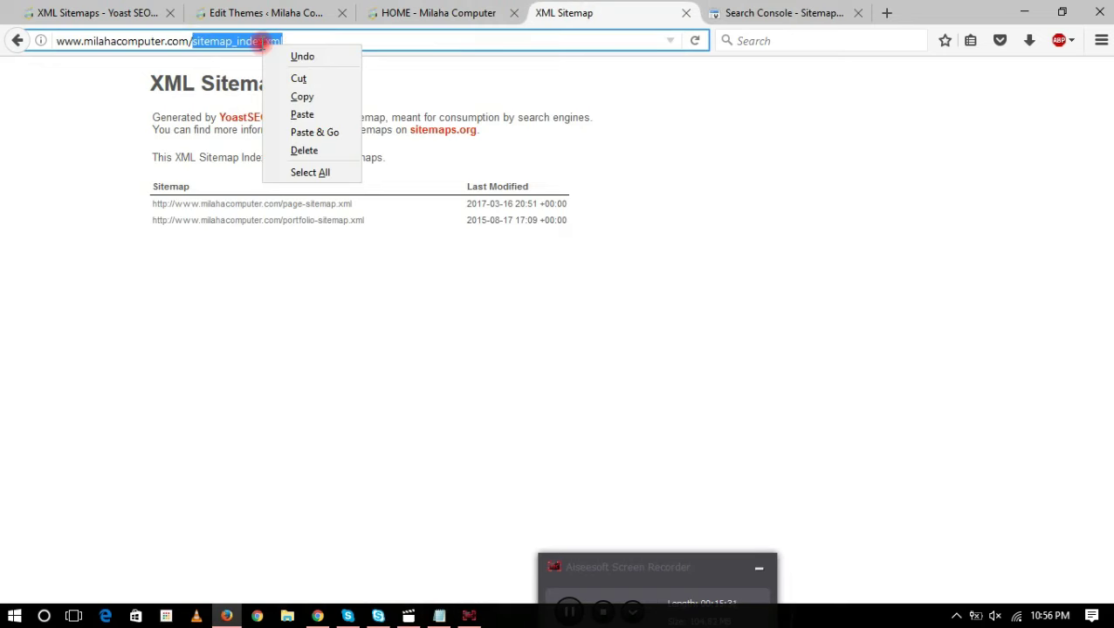
click(320, 96)
click(745, 10)
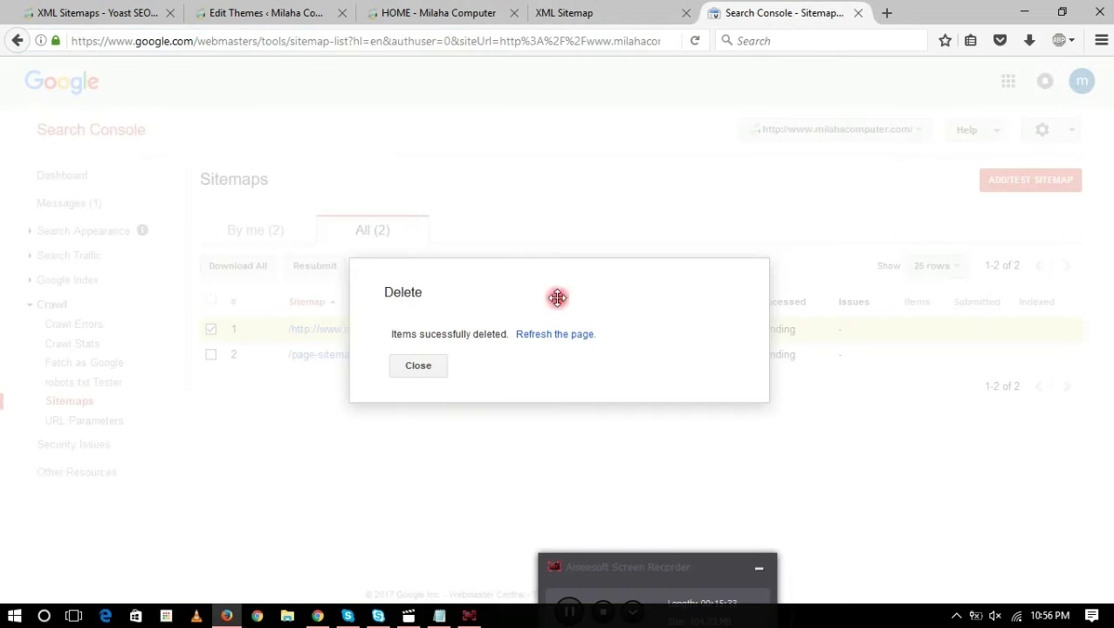
click(423, 367)
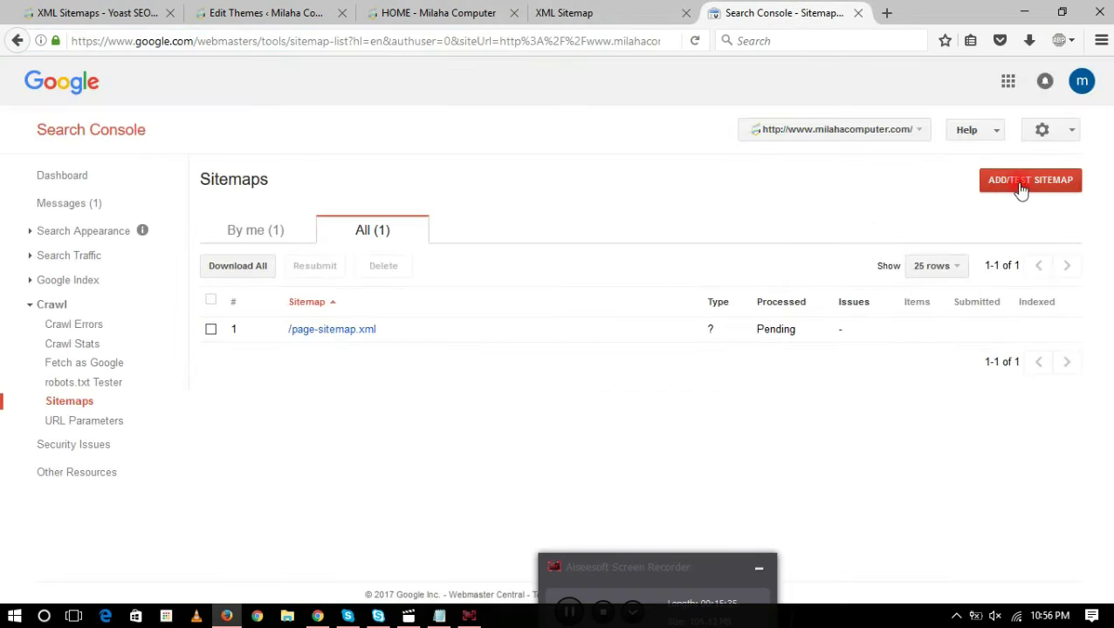
click(1020, 186)
right_click(942, 238)
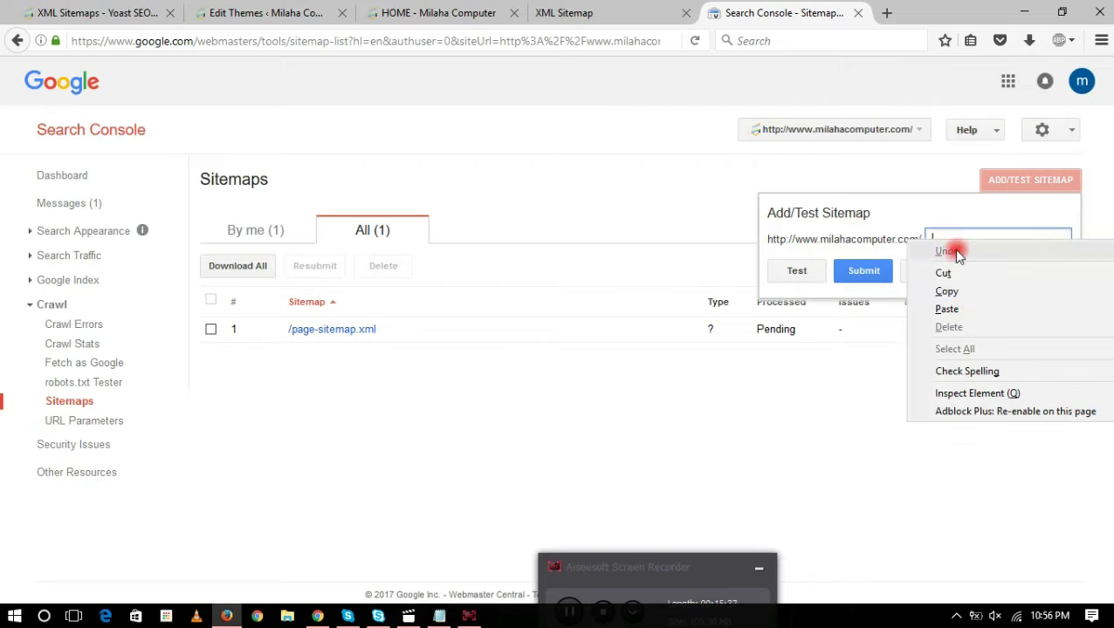
click(965, 301)
click(864, 280)
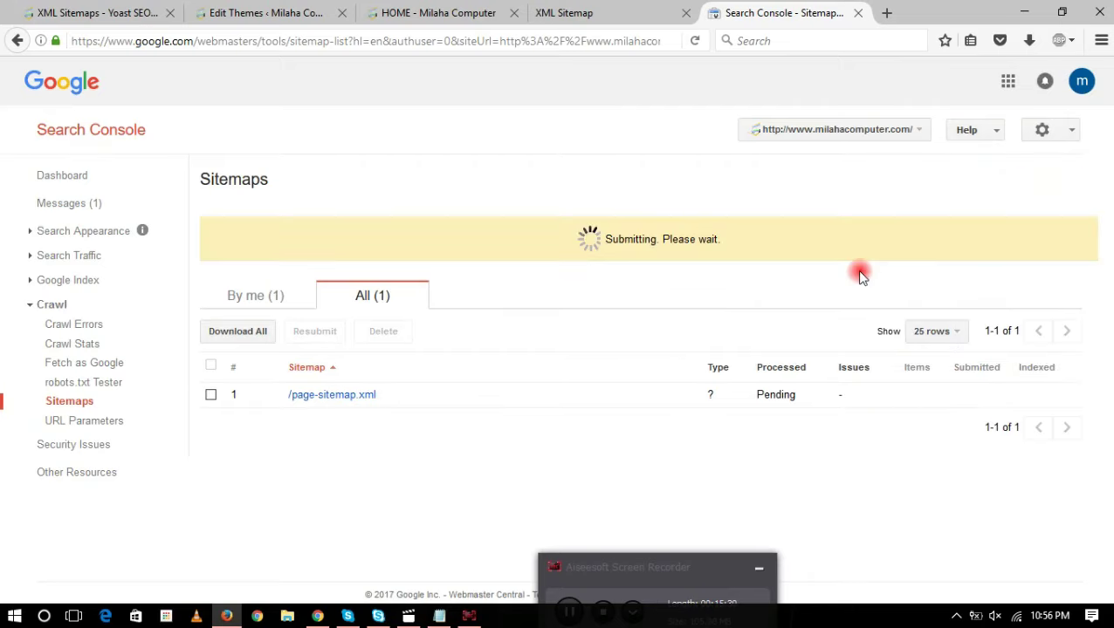
click(683, 240)
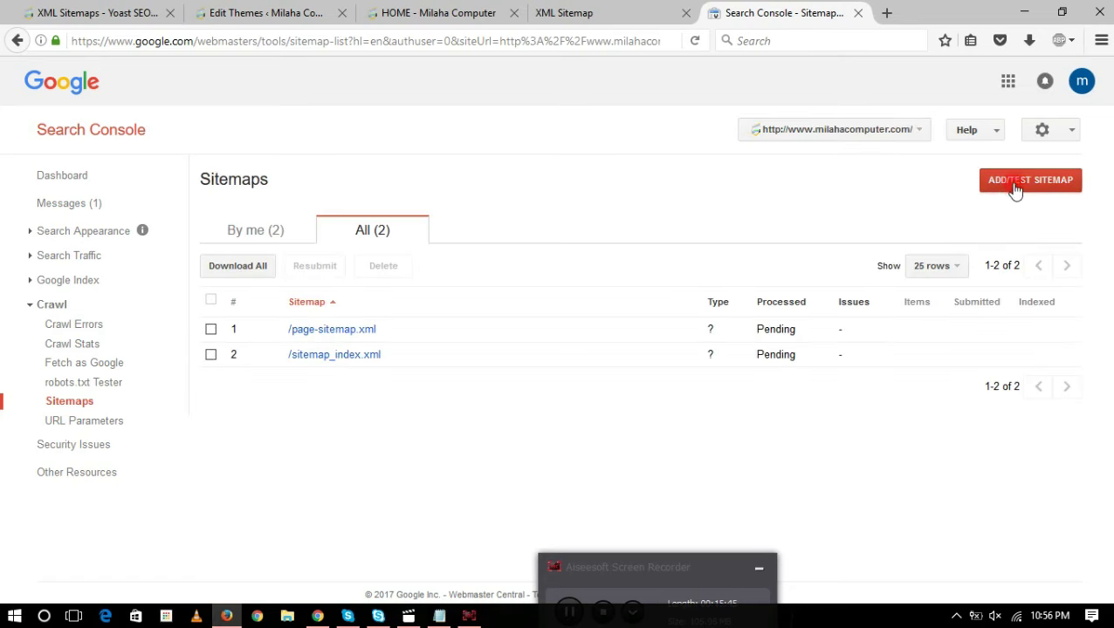
- Enter sitemap_index.xml as the sitemap address in Search Console and run a test on it
click(1014, 183)
right_click(958, 239)
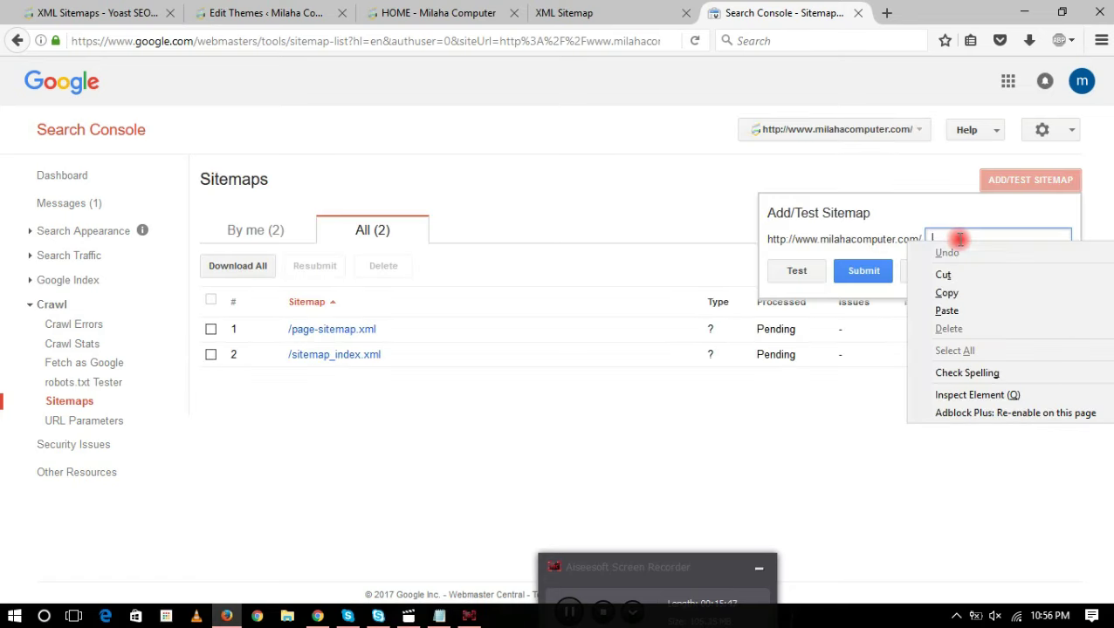
click(974, 311)
click(808, 272)
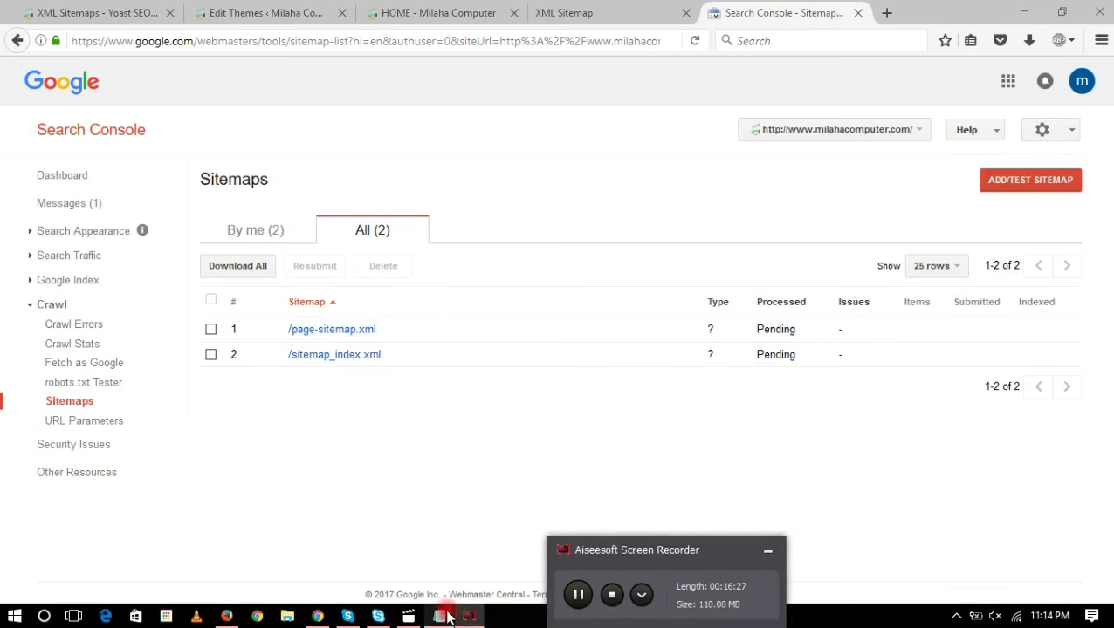
click(441, 616)
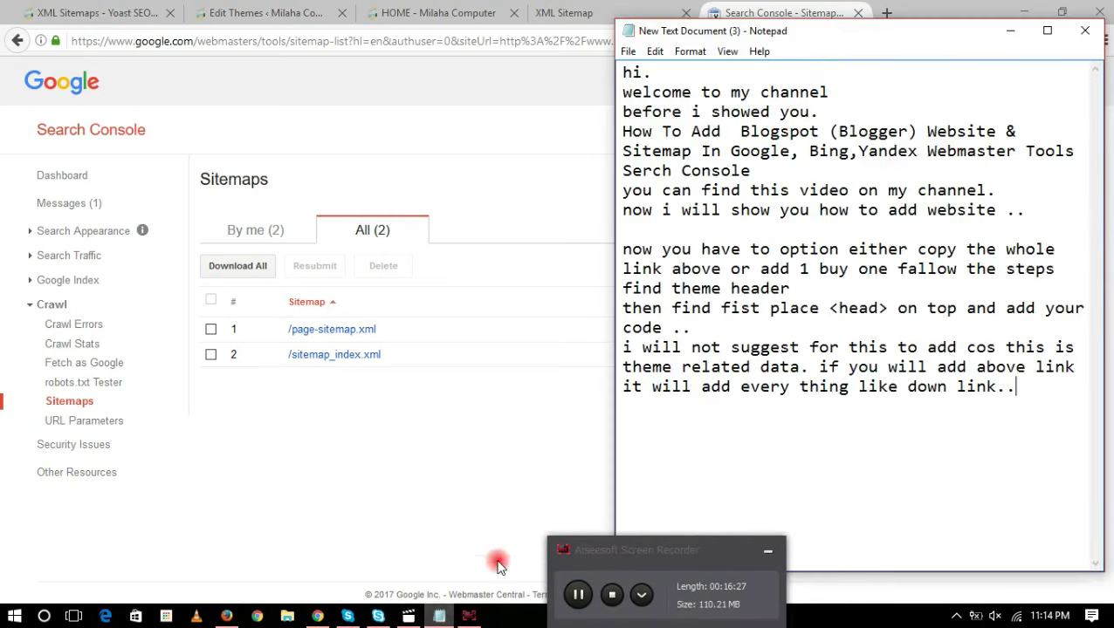
click(495, 411)
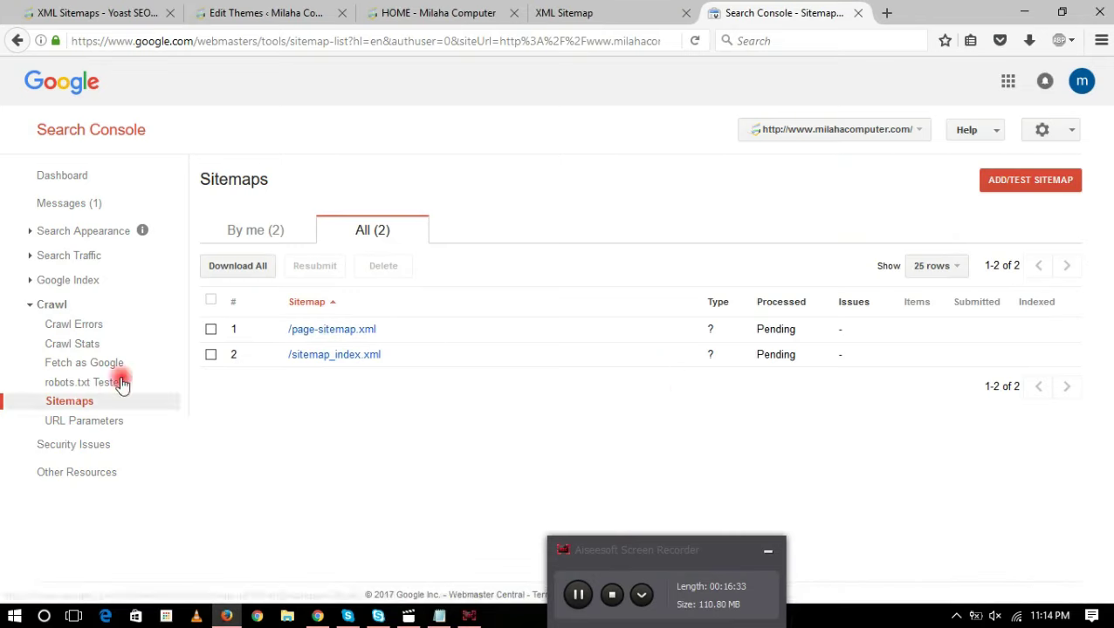
- Delete the sitemap_index.xml entry from the Search Console sitemap list and close the notice
click(210, 354)
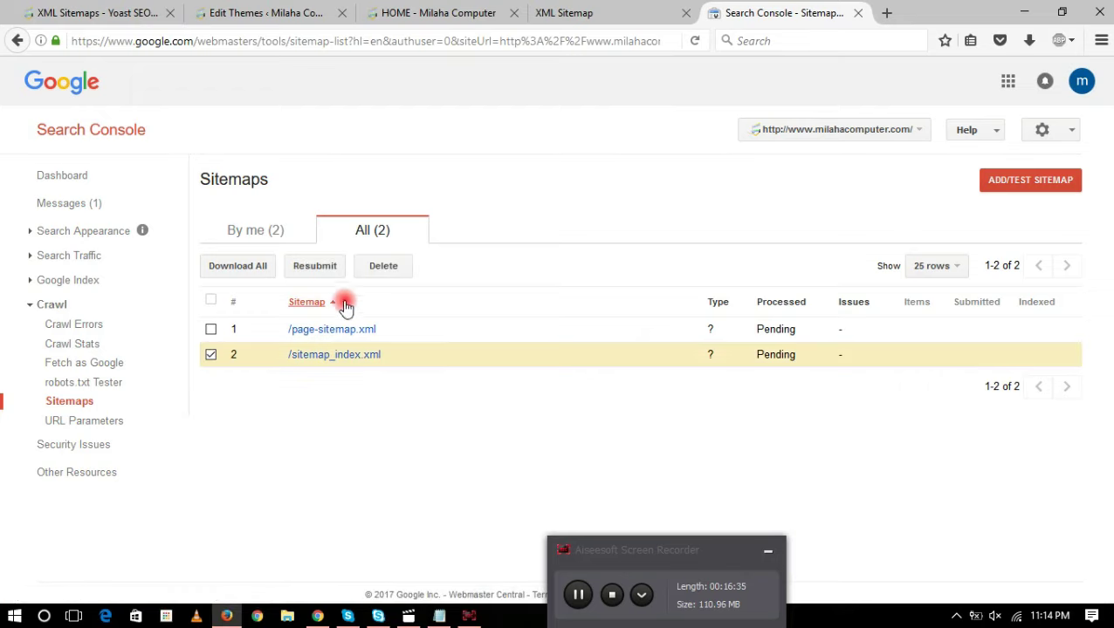
click(385, 266)
click(433, 375)
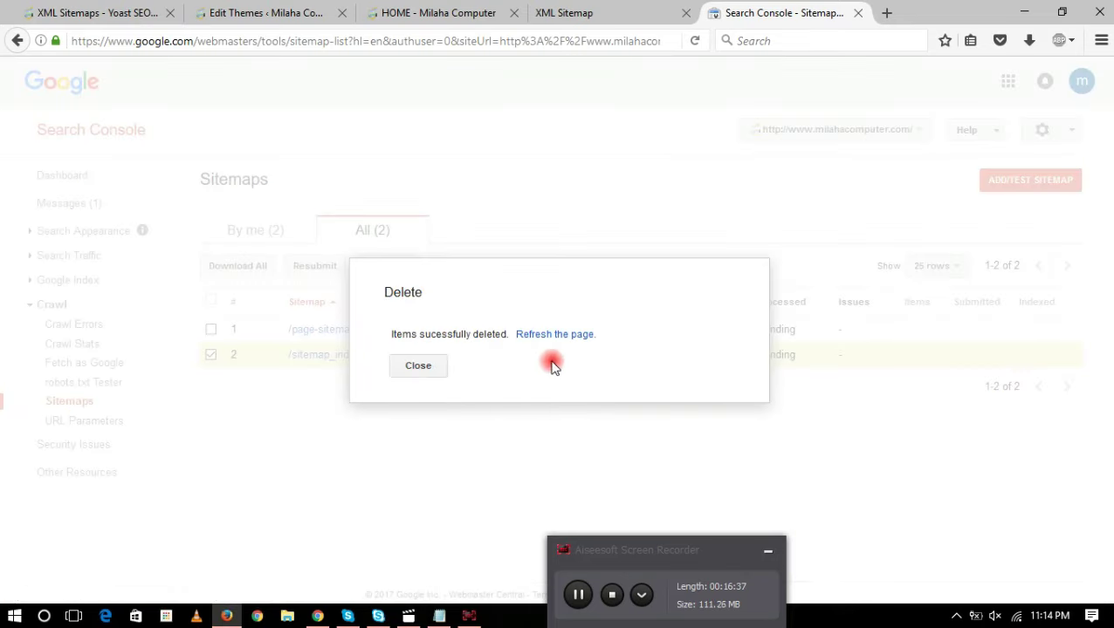
click(419, 368)
- In Chrome, examine the best4tech.com sitemap index and its Yoast XML Sitemaps settings, and open post-sitemap1.xml to view its URLs
click(439, 617)
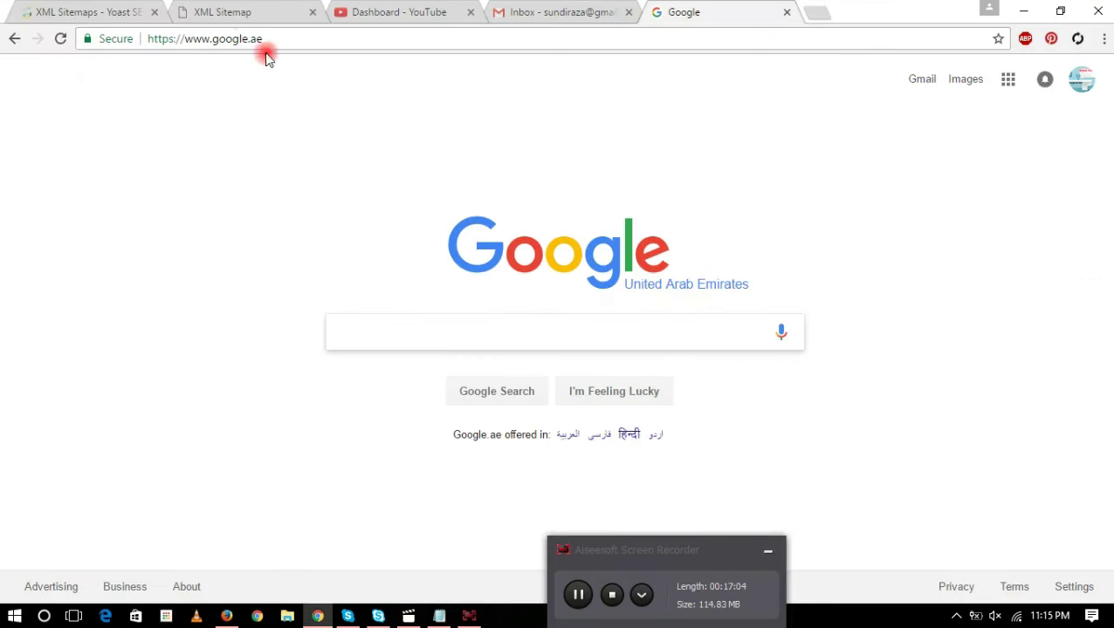
click(237, 13)
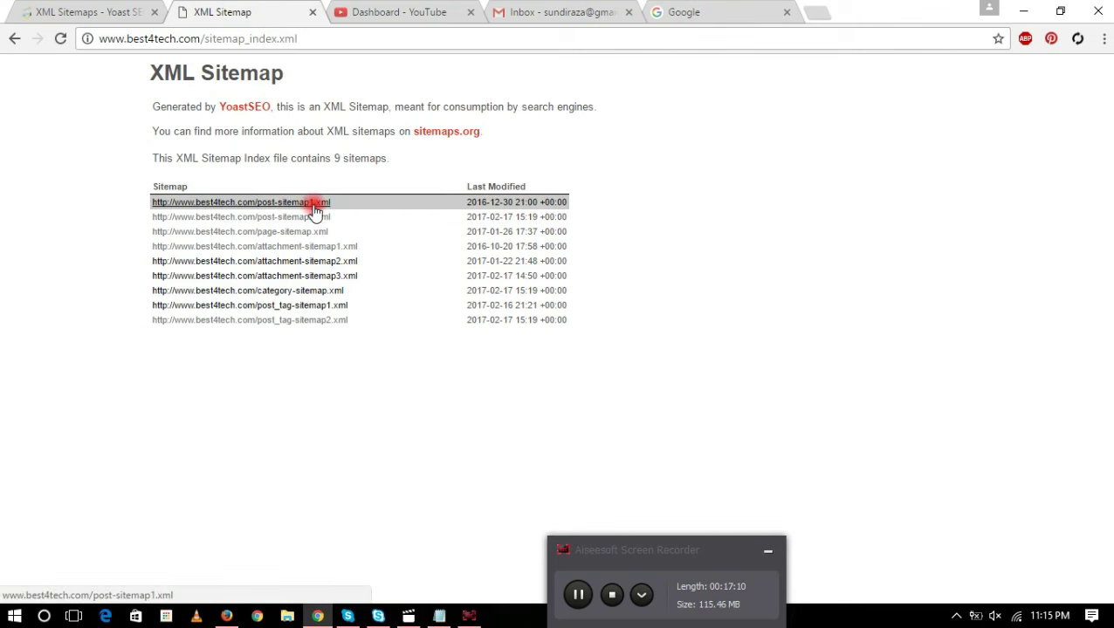
click(102, 8)
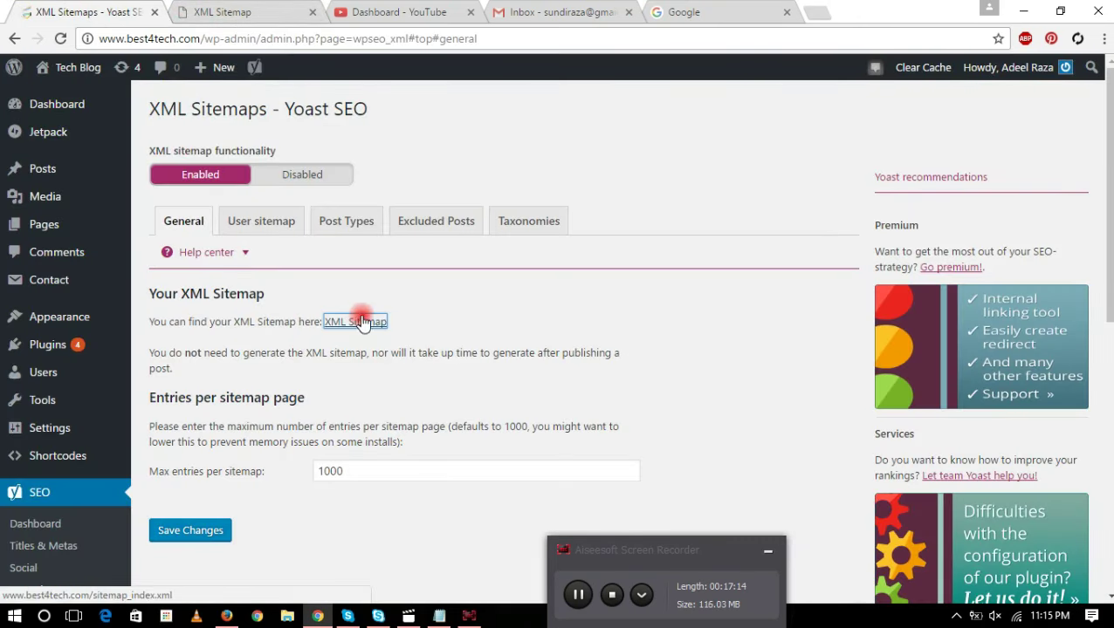
click(222, 10)
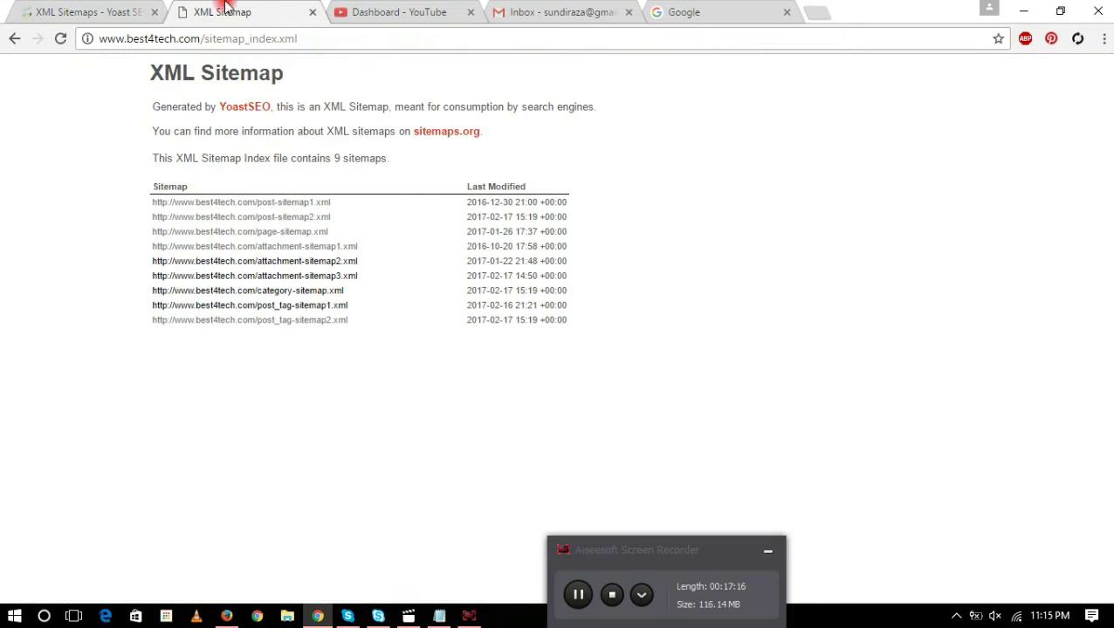
click(276, 203)
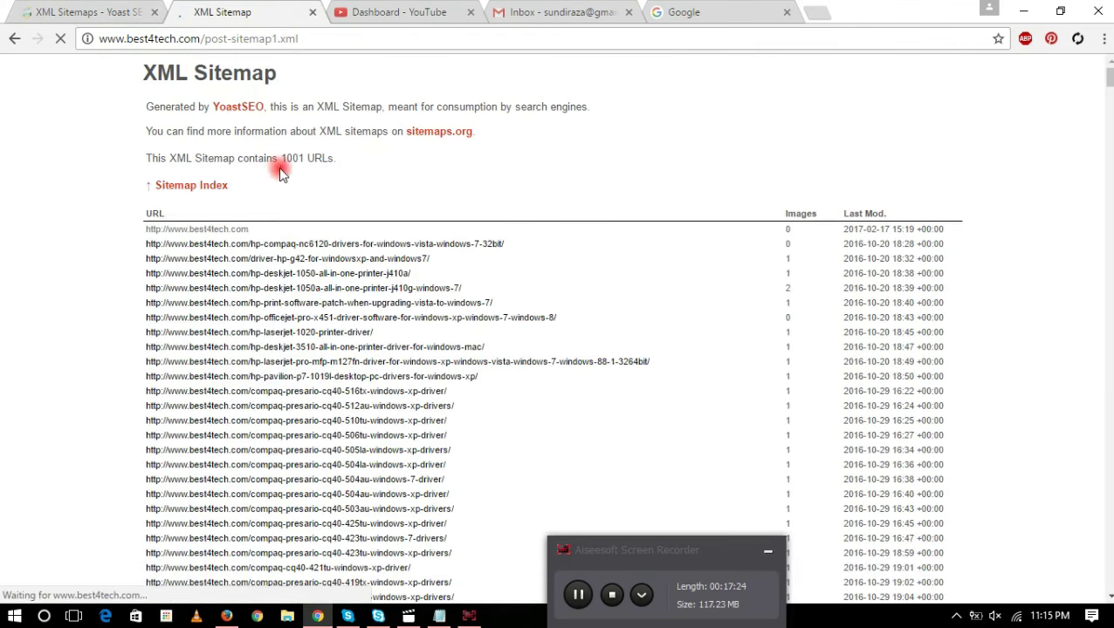
- Examine the URL count and URL list of post-sitemap1.xml and return to the sitemap index
drag(279, 158, 352, 164)
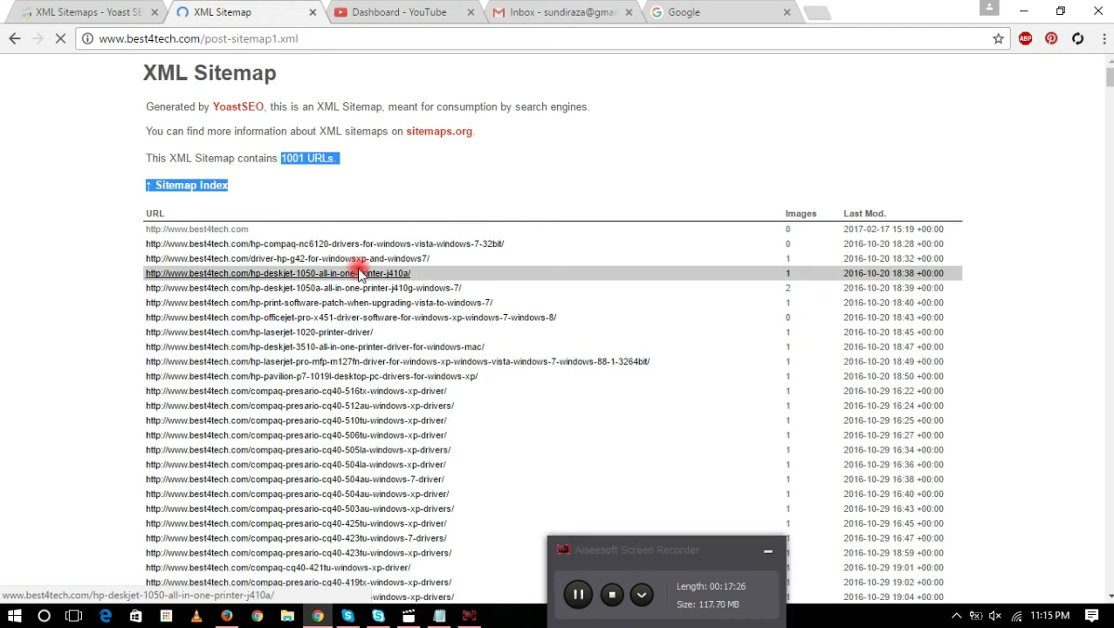
scroll(360, 267, down, 5)
scroll(359, 272, down, 15)
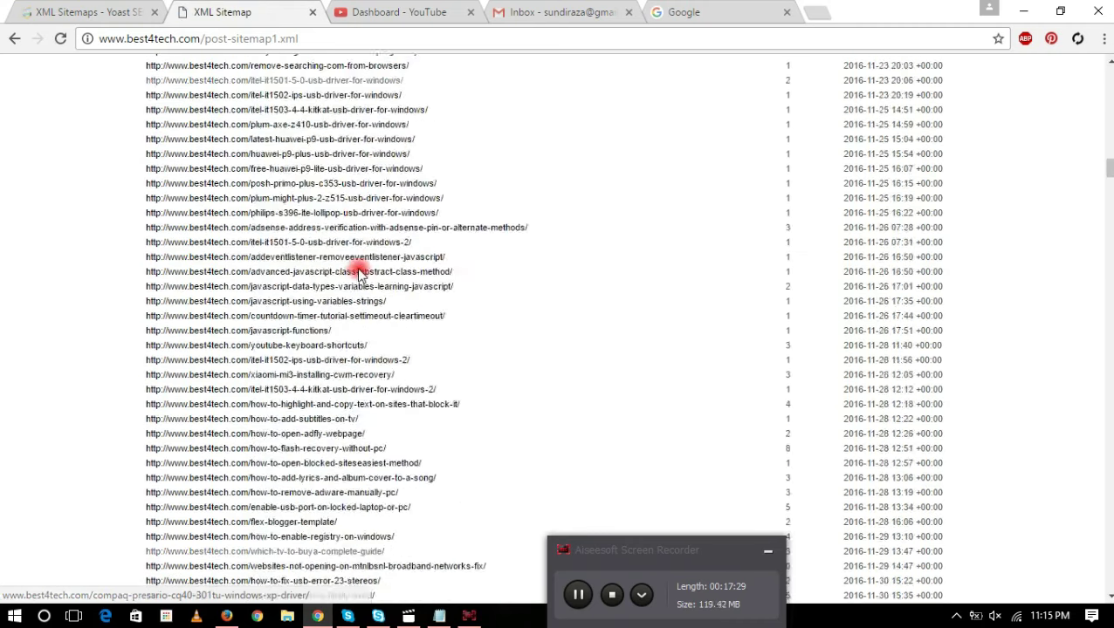
scroll(358, 273, up, 20)
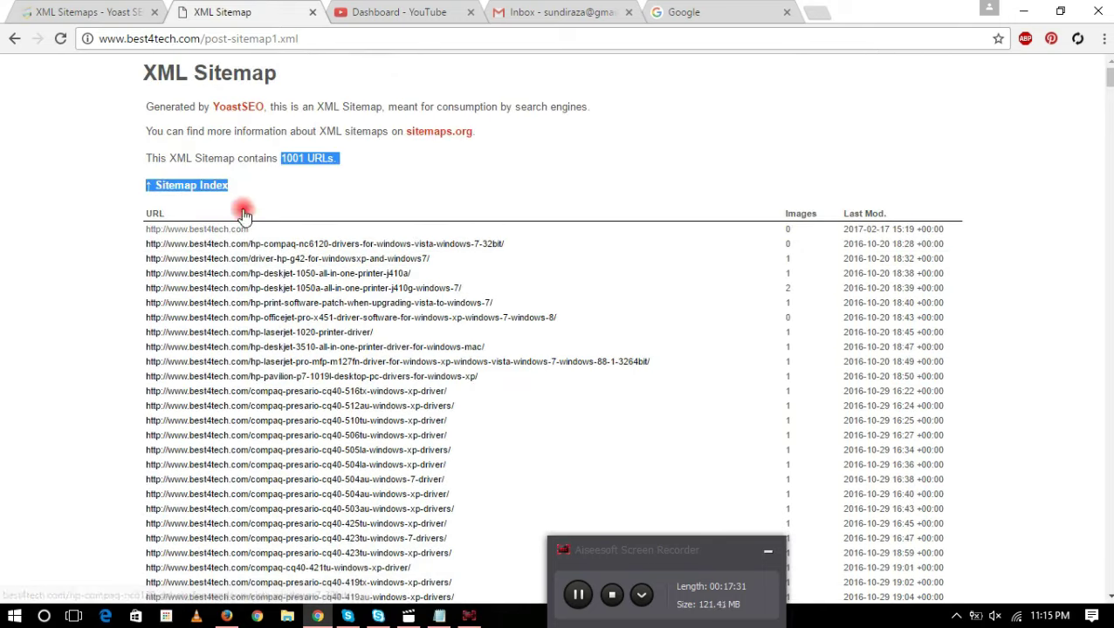
click(194, 188)
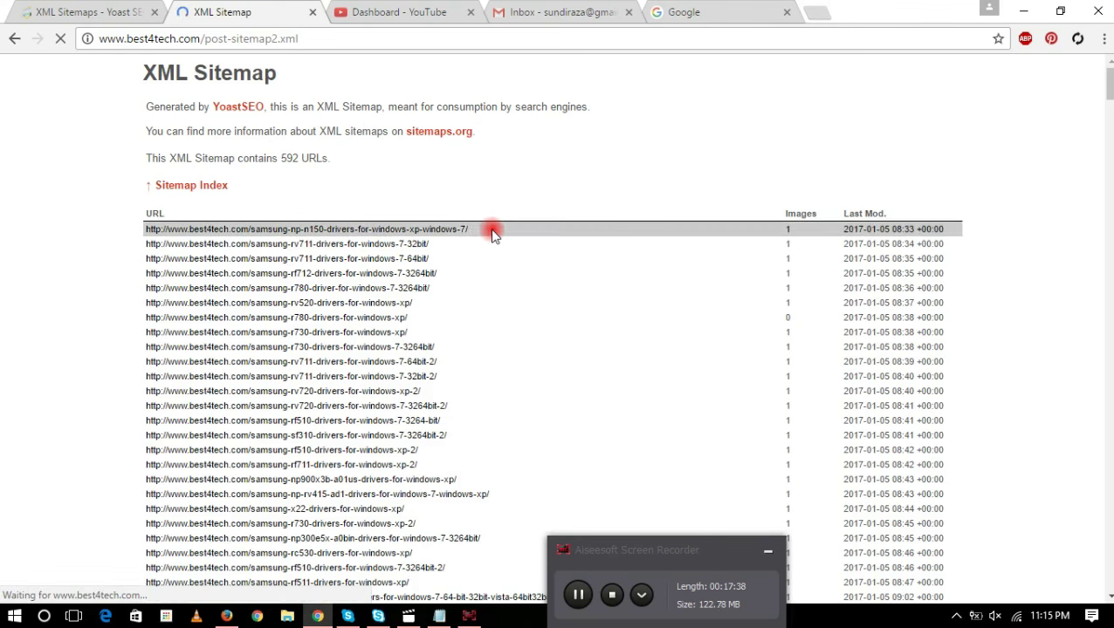
- Look through the URLs of post-sitemap2.xml, highlight its URL count and go back to the sitemap index
scroll(307, 334, down, 20)
scroll(307, 335, up, 20)
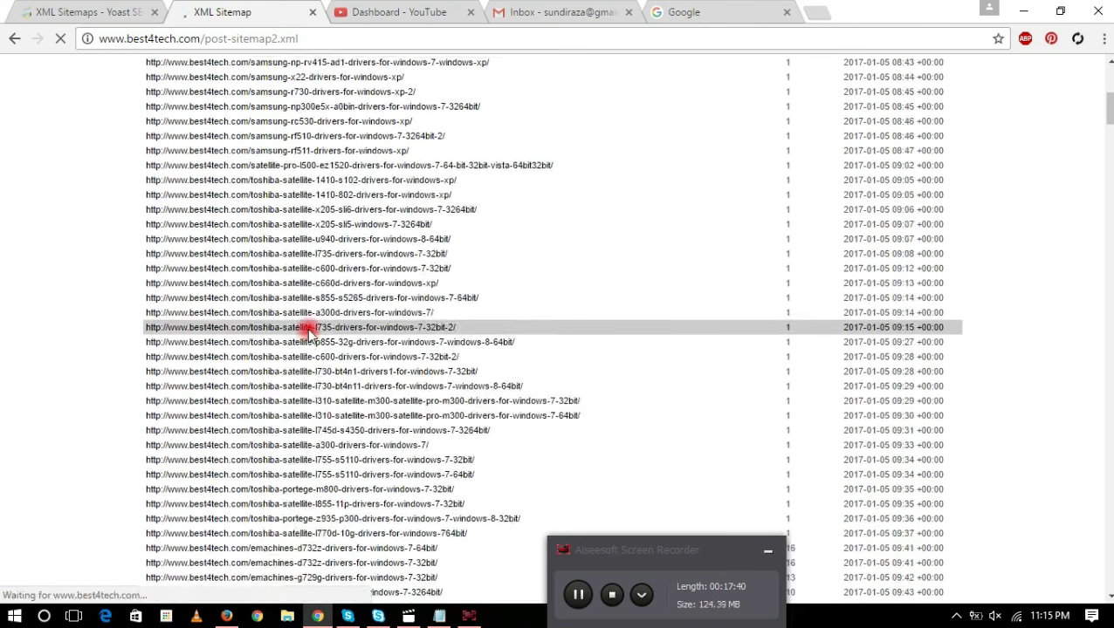
drag(279, 158, 330, 157)
click(199, 185)
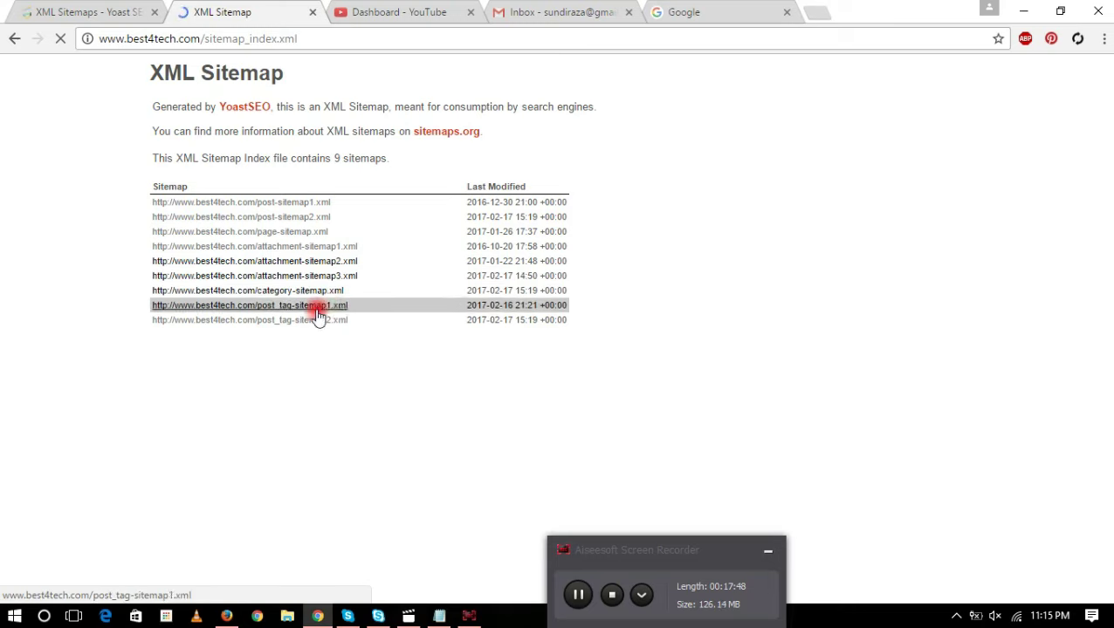
- Check the last-modified date of post_tag-sitemap2.xml in the index and highlight the URL count on its page
click(311, 322)
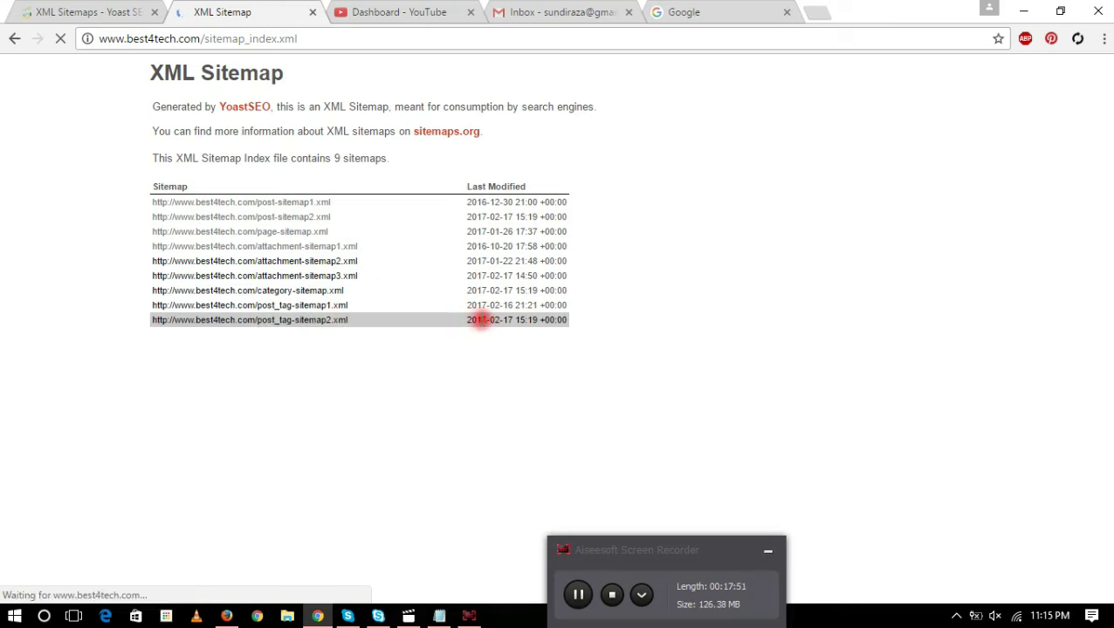
drag(469, 318, 601, 316)
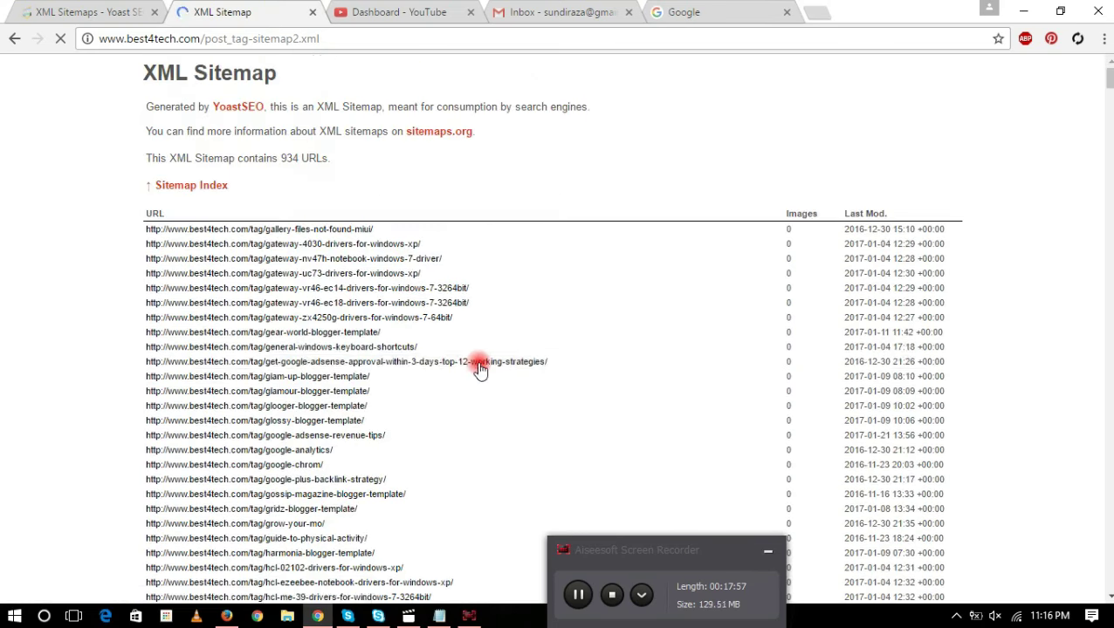
drag(278, 158, 353, 158)
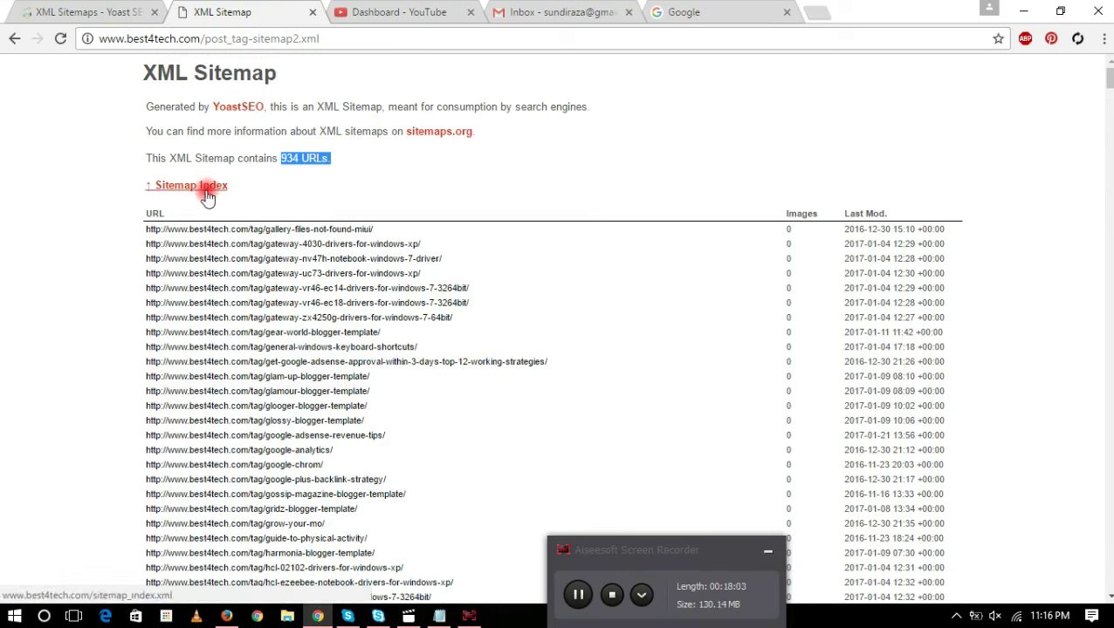
click(703, 12)
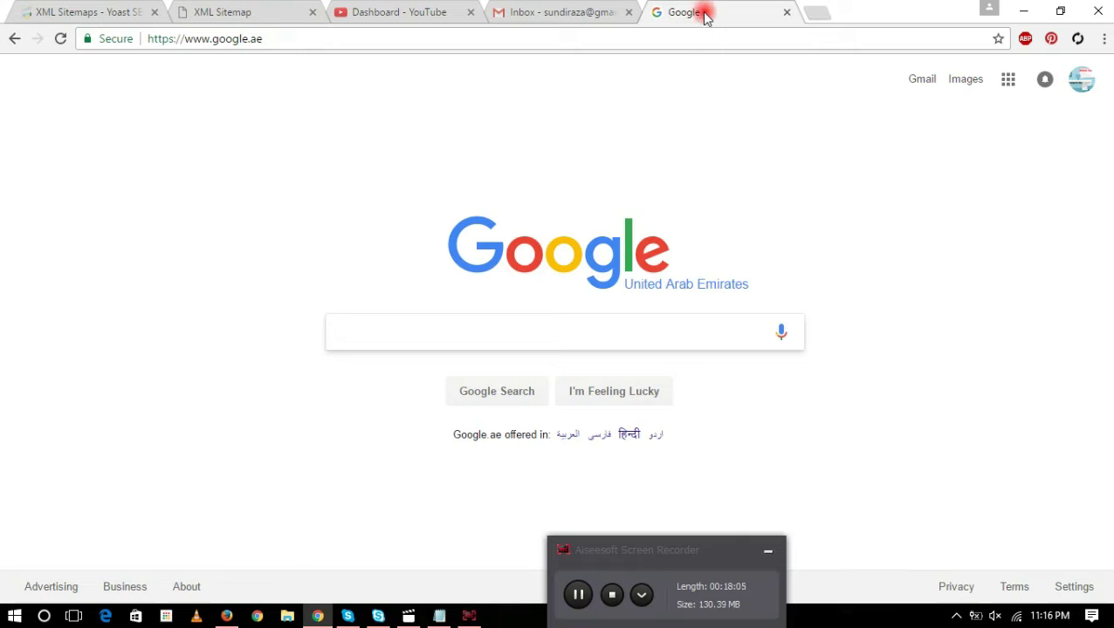
click(1008, 79)
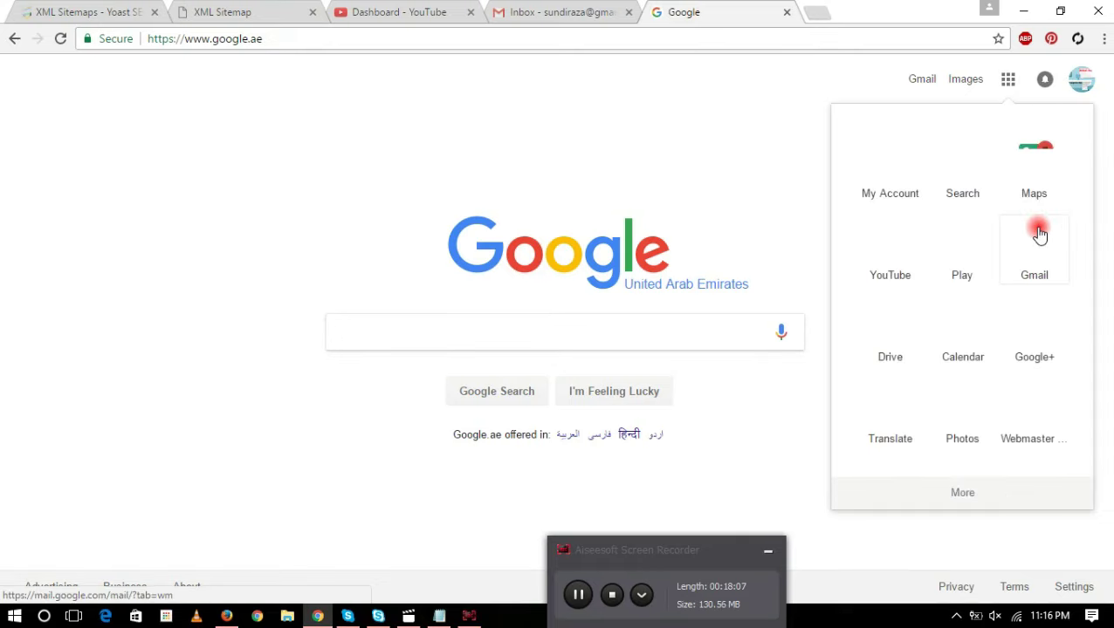
scroll(1039, 234, down, 3)
click(1028, 209)
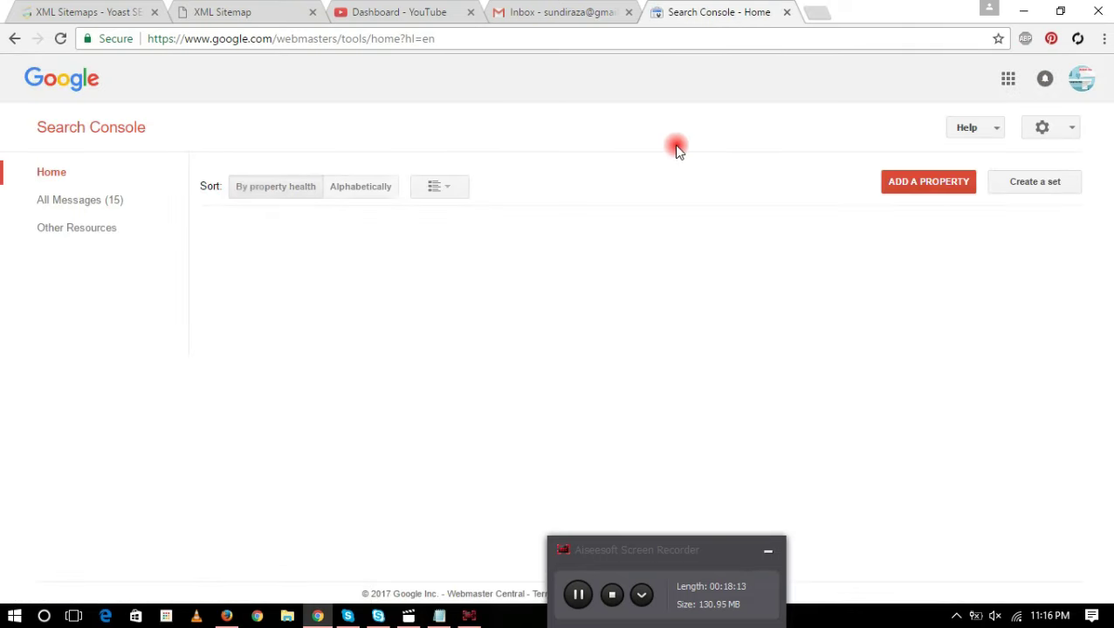
click(443, 358)
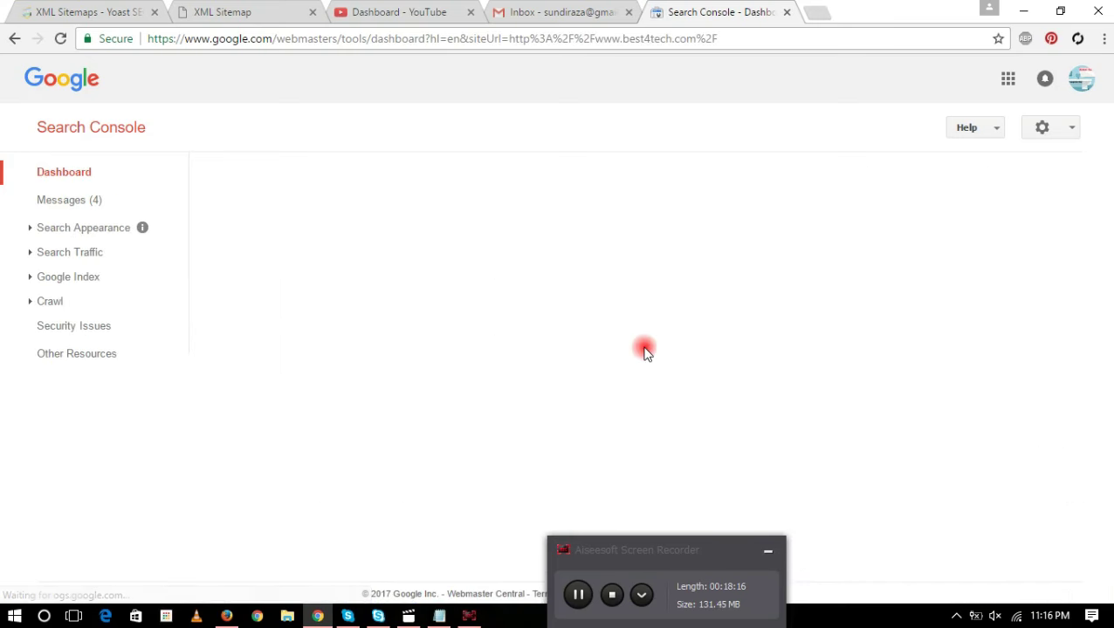
scroll(644, 349, down, 3)
click(331, 346)
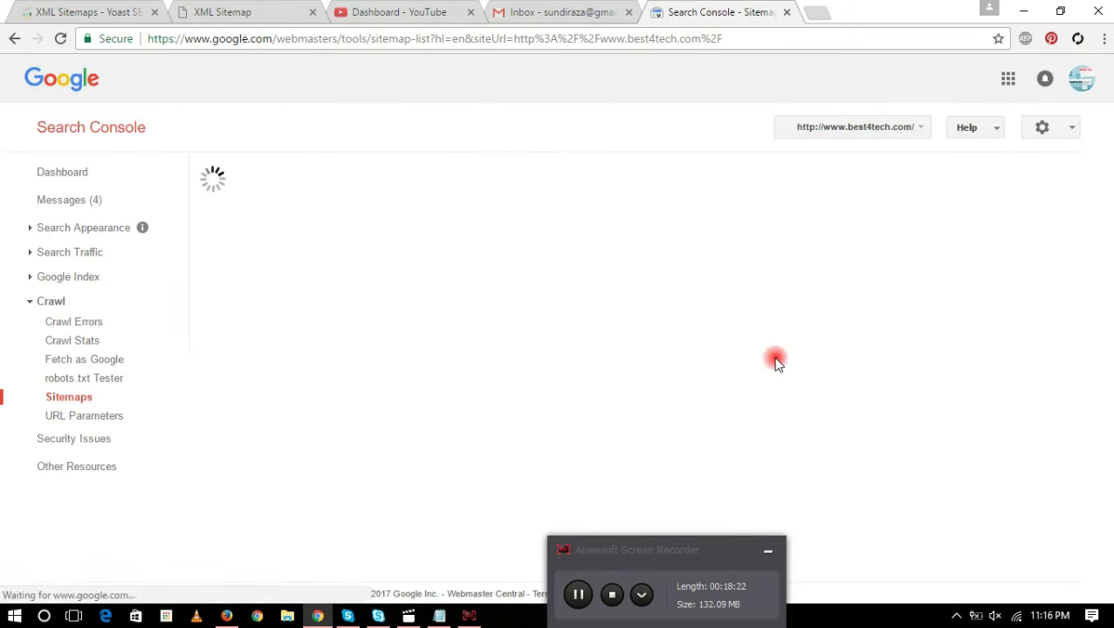
scroll(777, 362, down, 2)
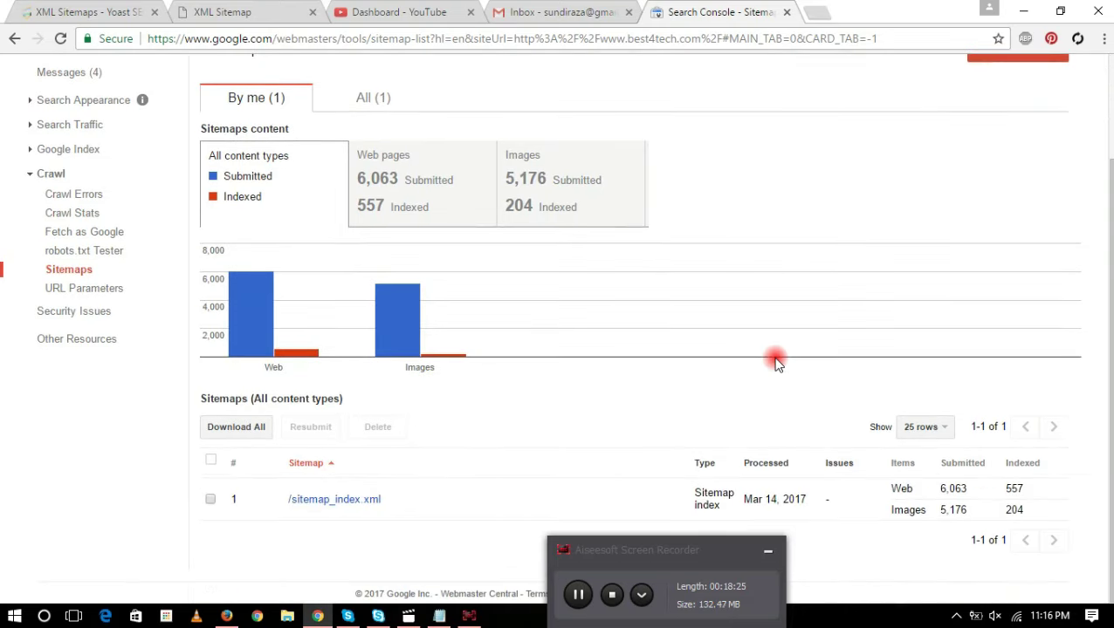
drag(281, 499, 387, 500)
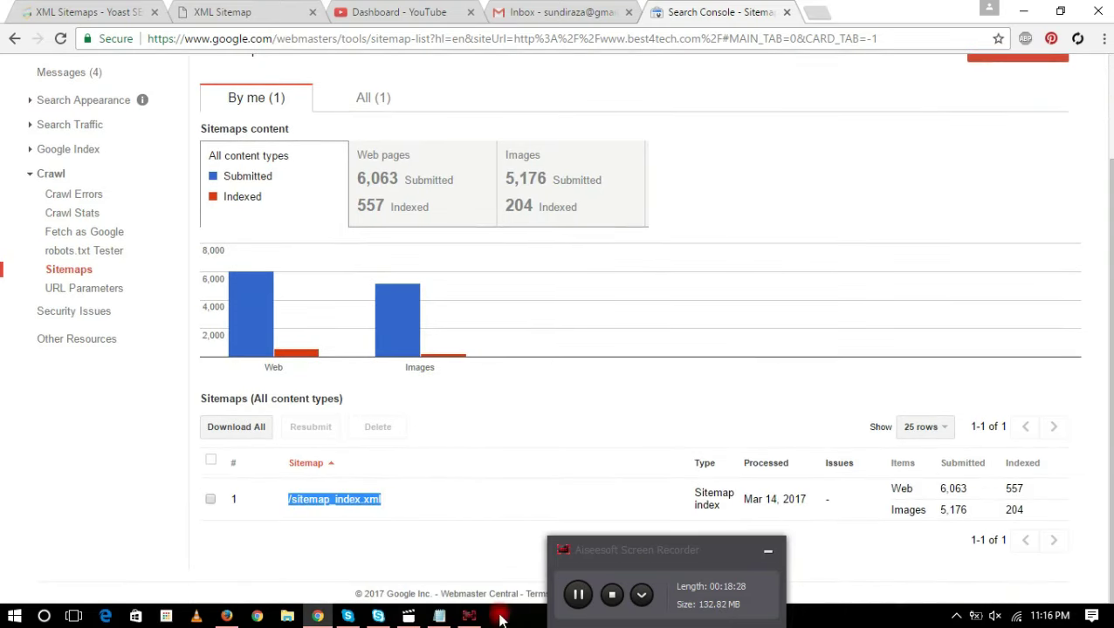
- Switch to Notepad and add the note "i did full index which took almost 3 month till now not finish. so 1 buy 1 is good idea."
click(439, 616)
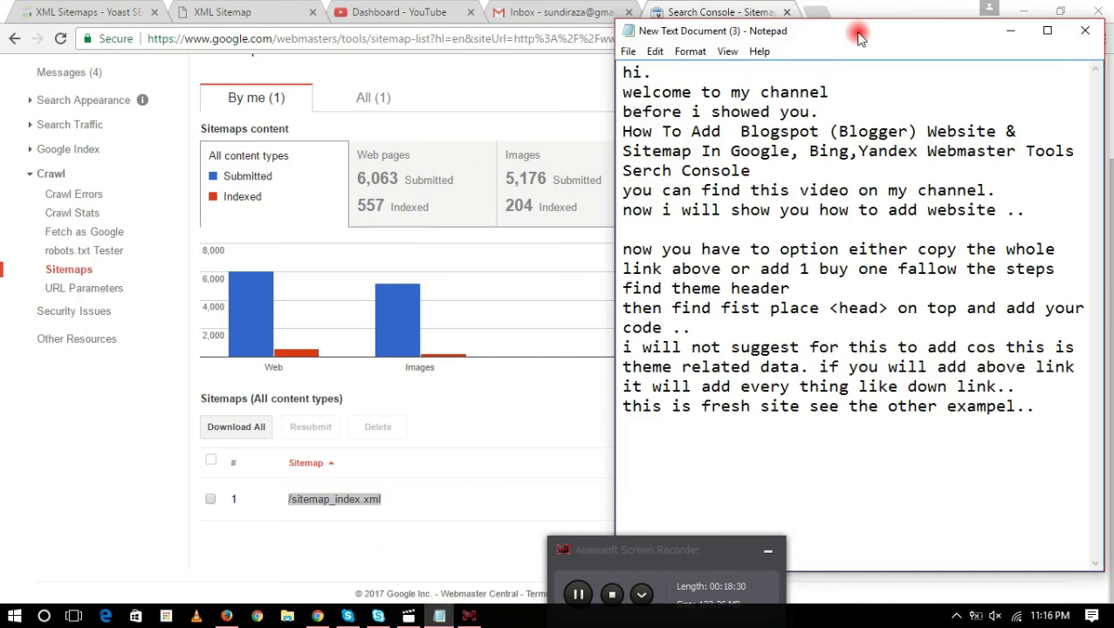
drag(855, 32, 869, 35)
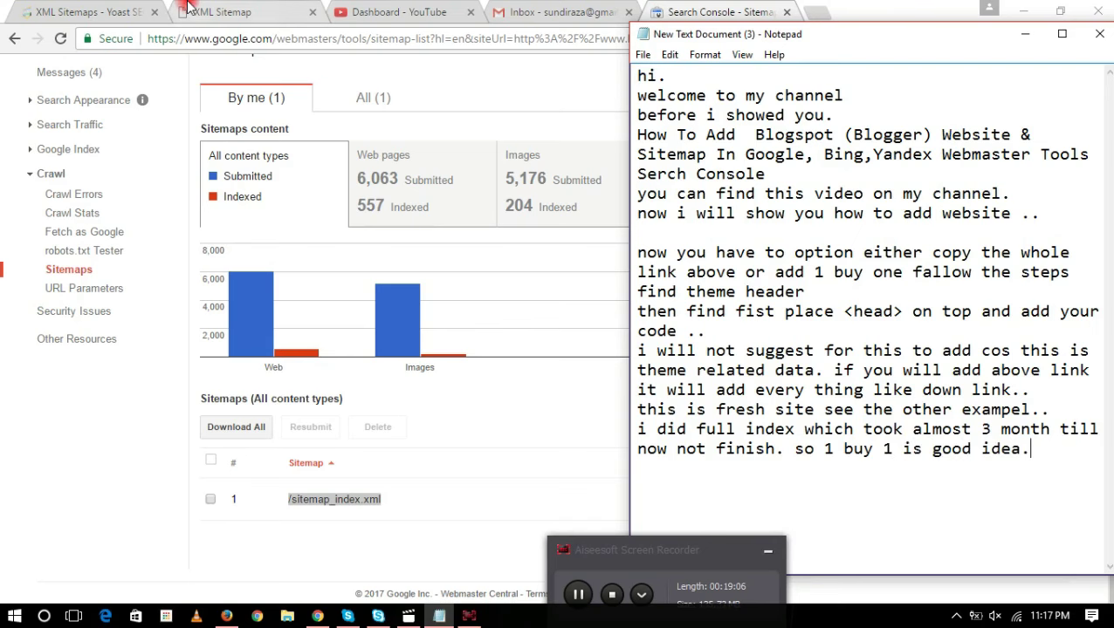
- In Chrome, return to the best4tech.com sitemap index and copy the file name post-sitemap1.xml from its address
click(231, 11)
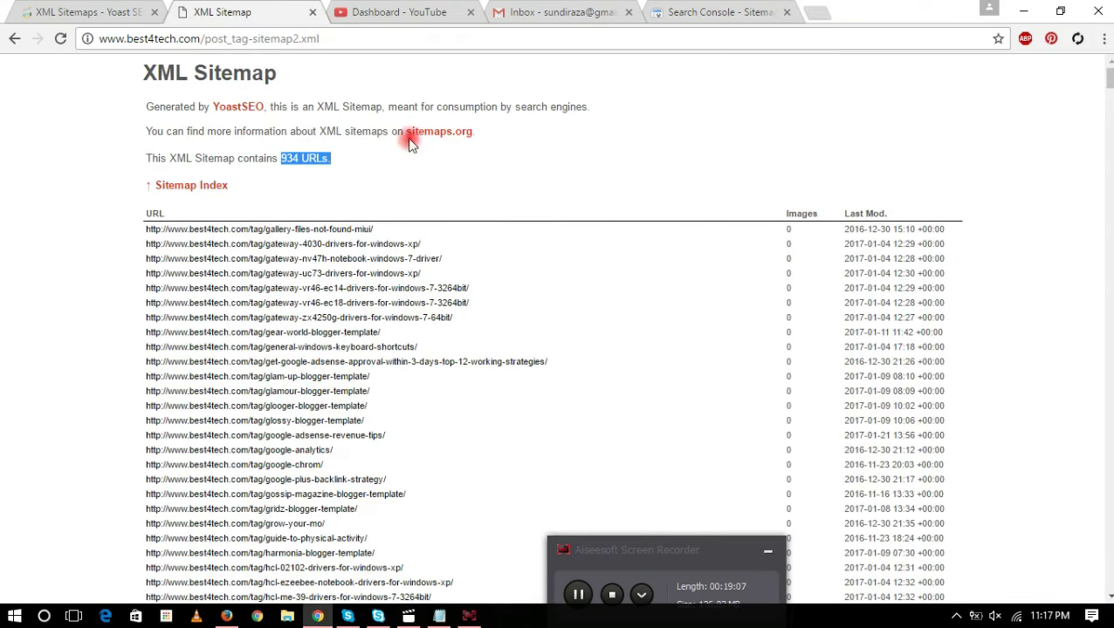
click(188, 185)
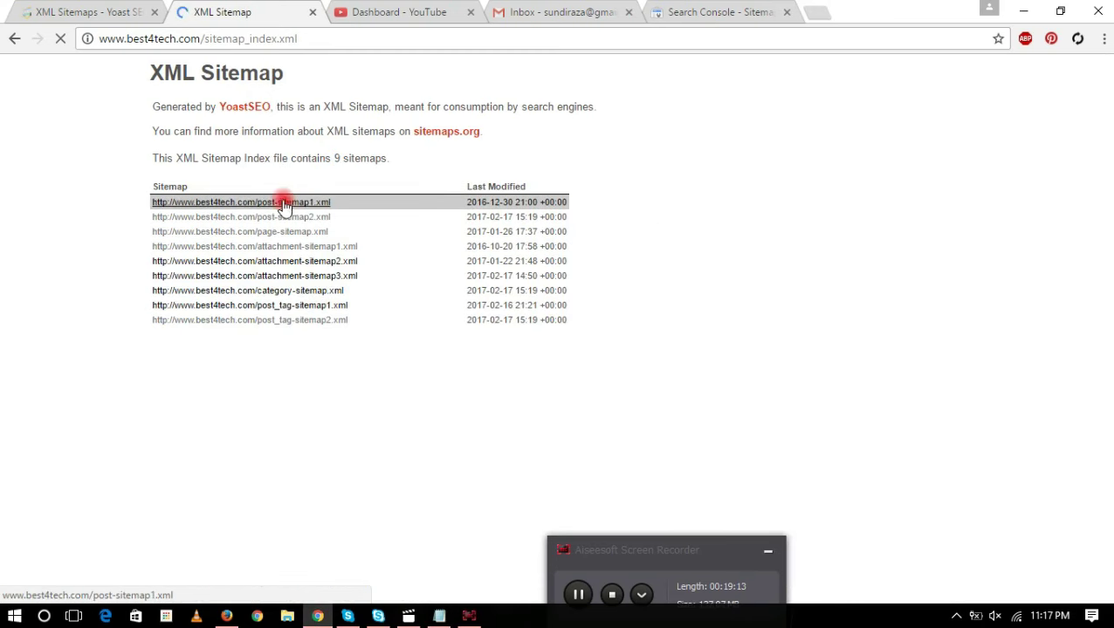
drag(333, 203, 256, 203)
right_click(273, 200)
click(338, 320)
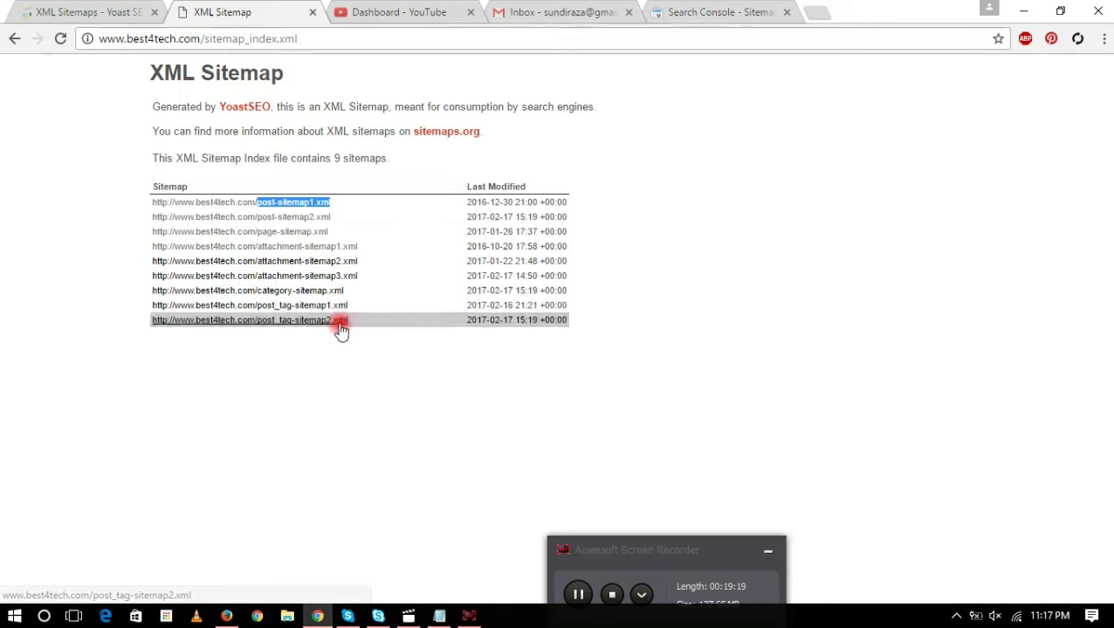
- Place the Search Console tab beside the sitemap tab and run a test on post-sitemap1.xml for best4tech.com
click(705, 12)
drag(706, 12, 410, 14)
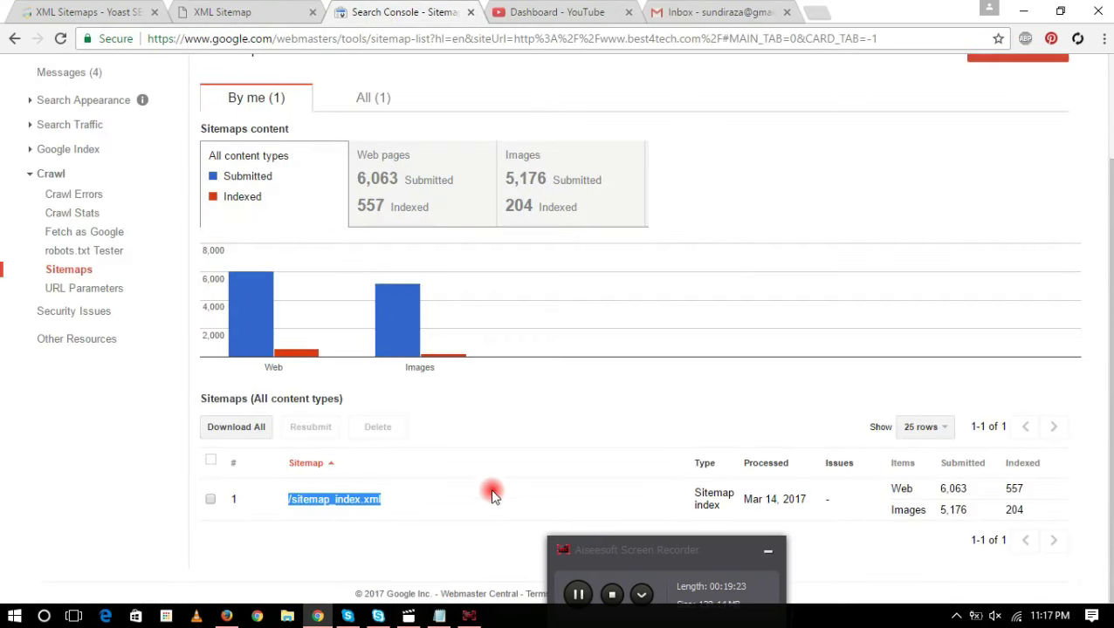
scroll(741, 333, up, 2)
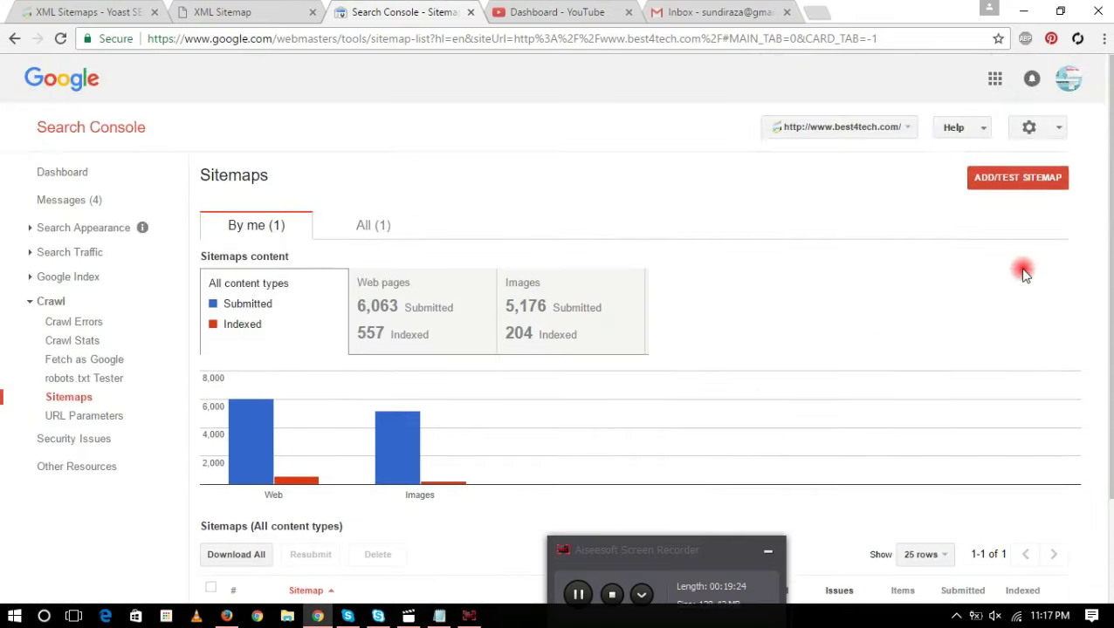
click(1026, 178)
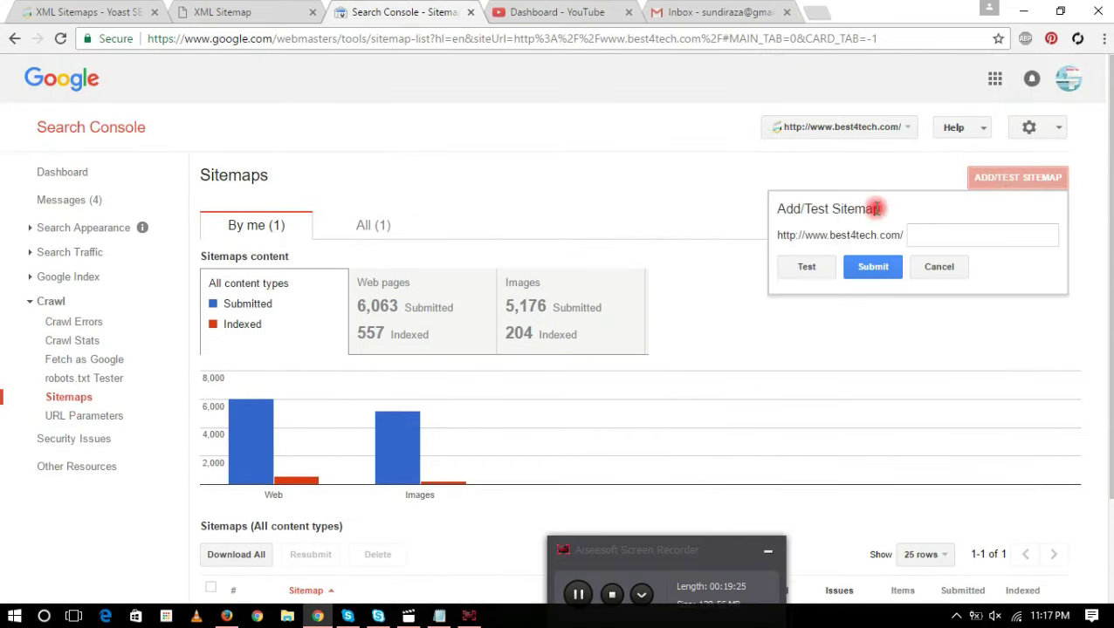
right_click(929, 233)
click(969, 332)
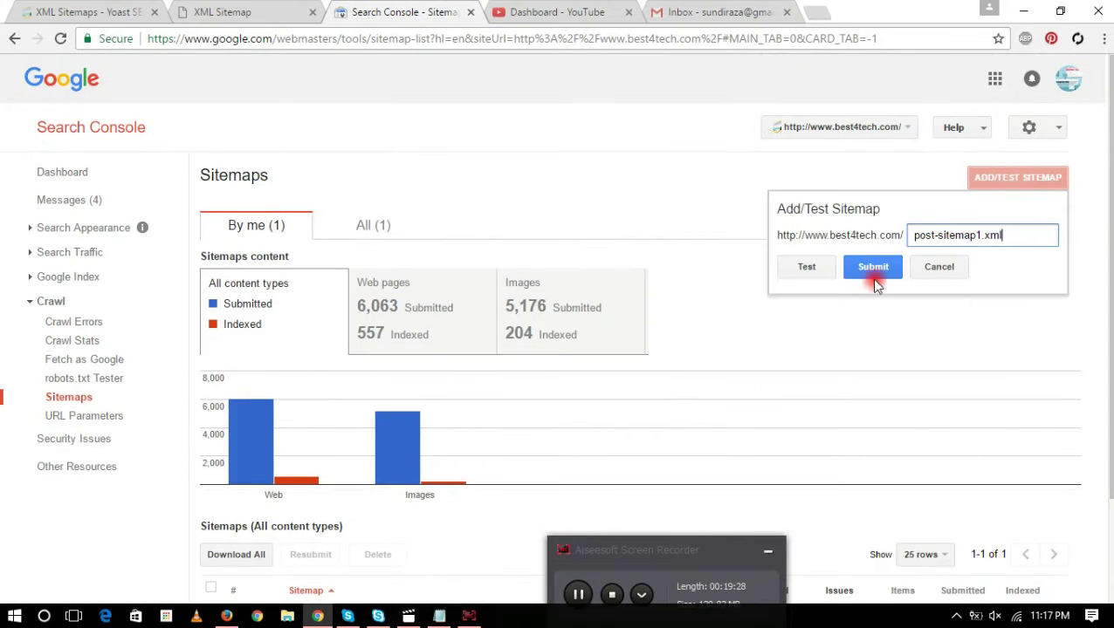
click(807, 266)
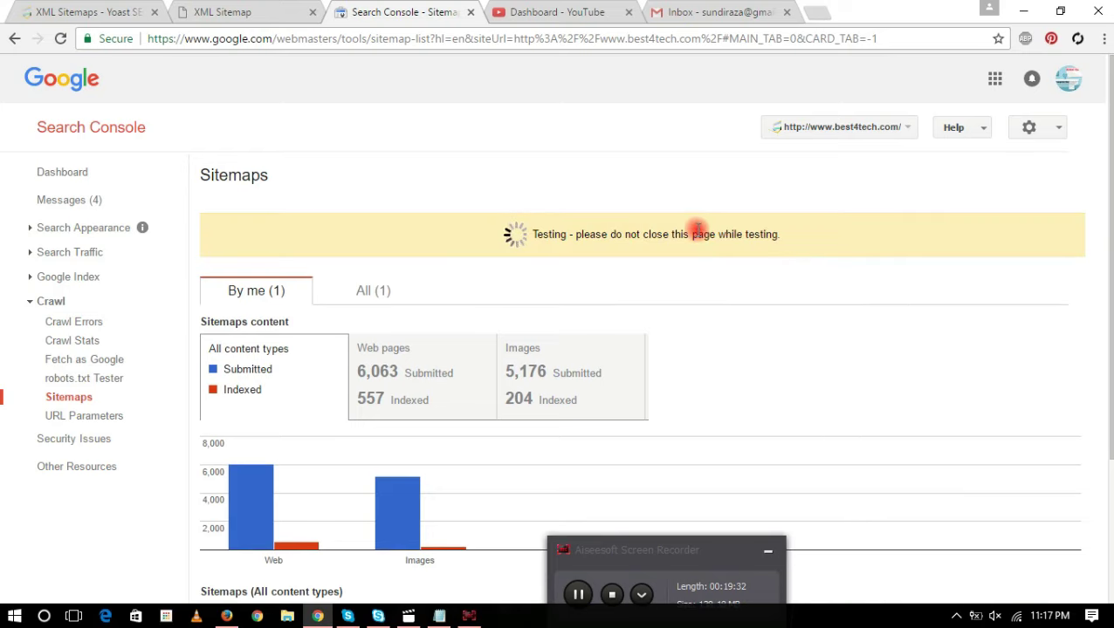
- Review the submitted images and error details in the post-sitemap1.xml test result and close the test
click(691, 236)
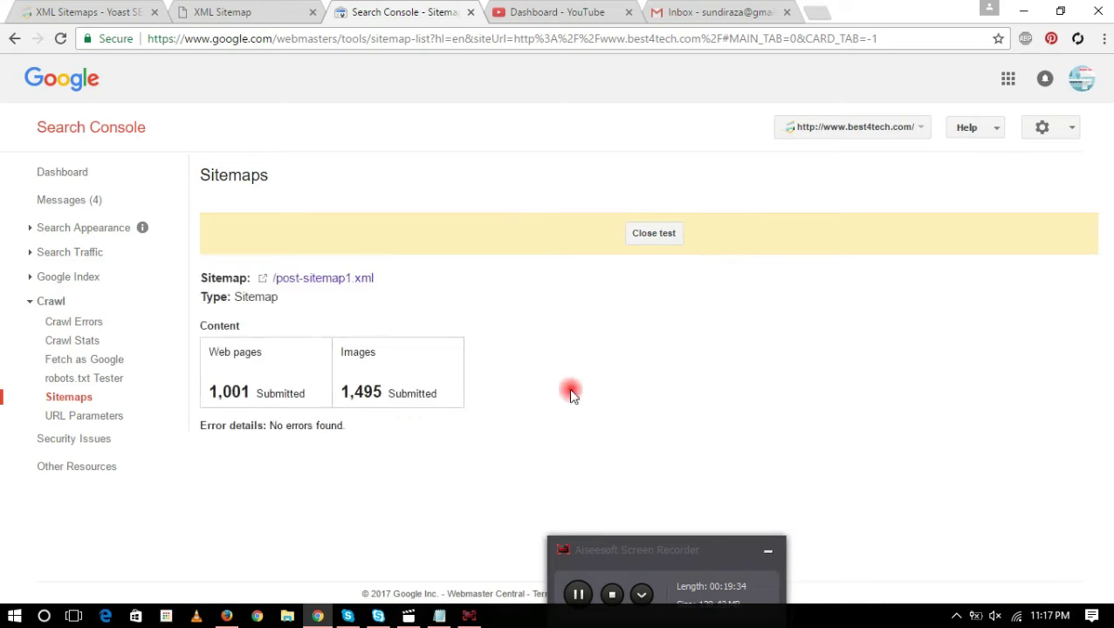
drag(342, 392, 455, 399)
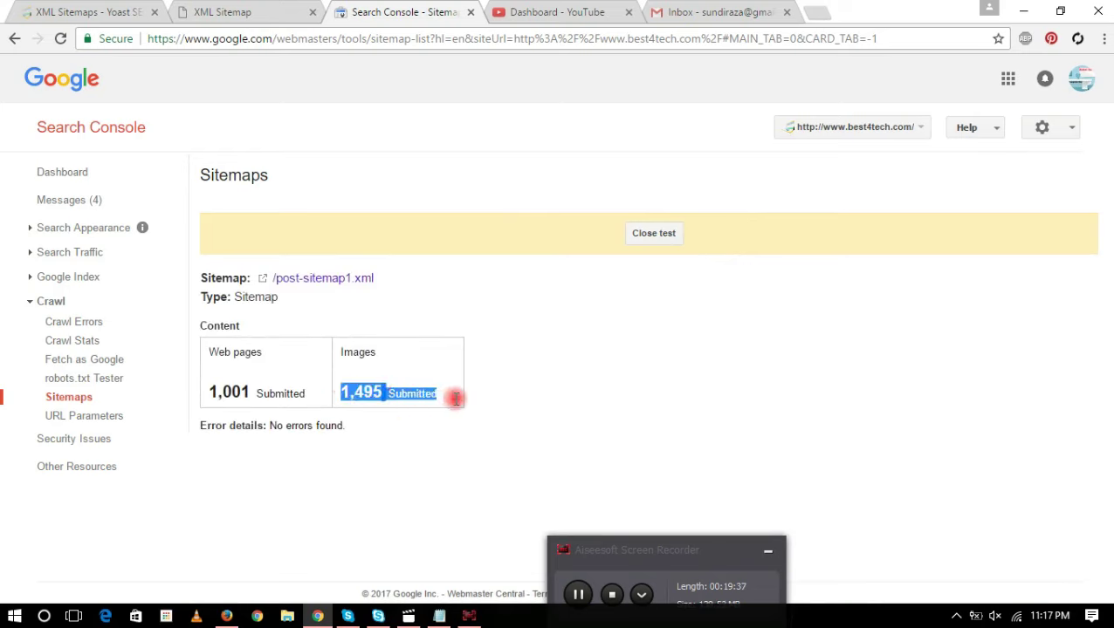
drag(207, 425, 363, 430)
click(608, 404)
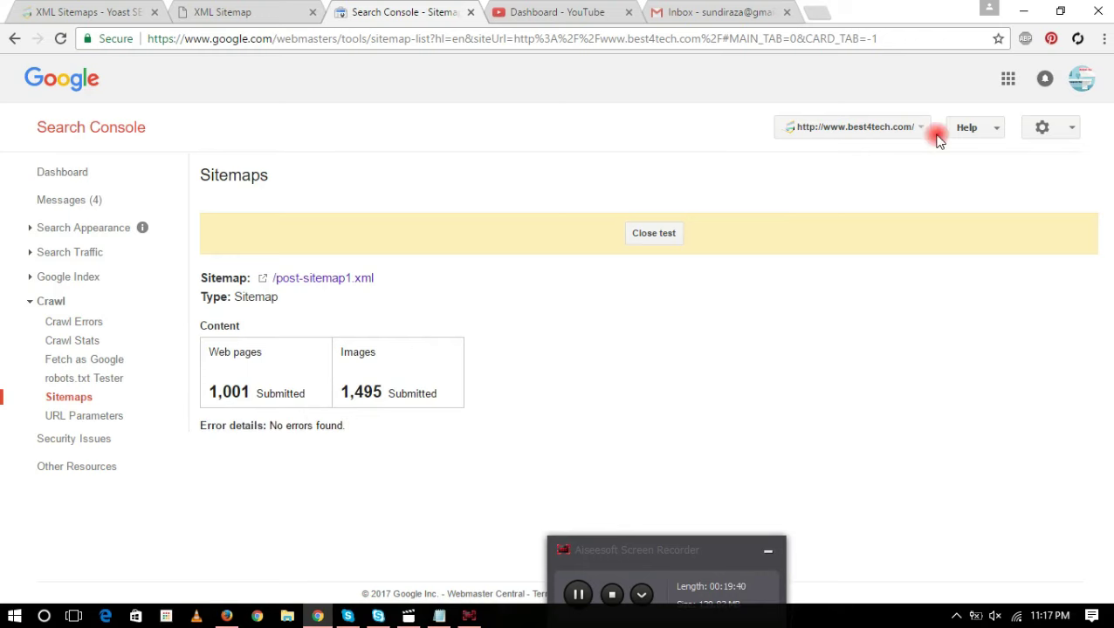
click(654, 233)
click(994, 183)
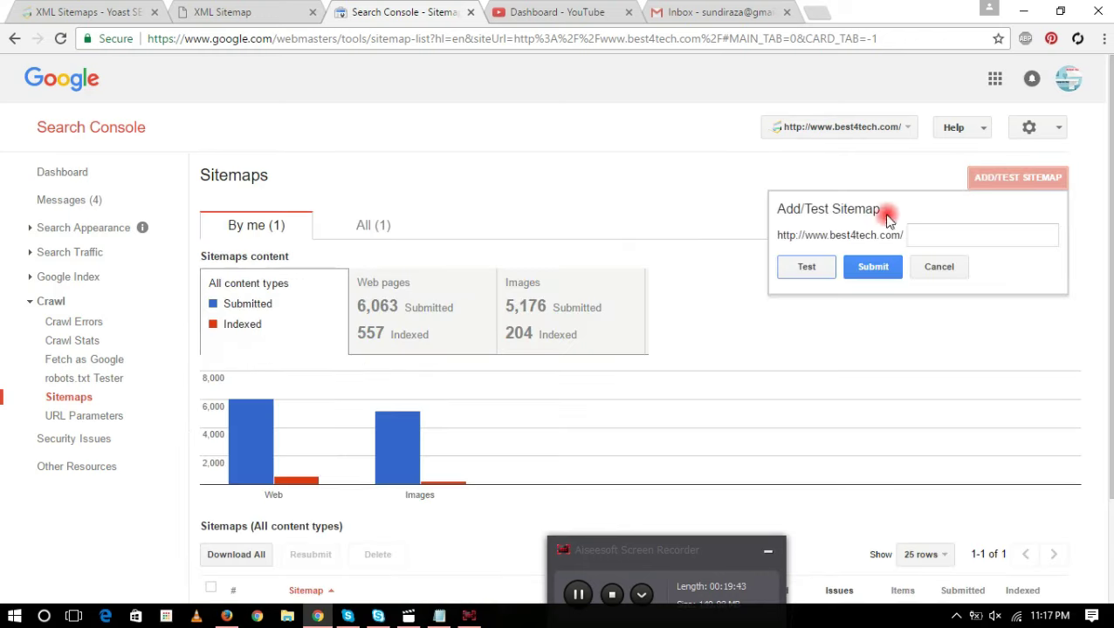
click(916, 236)
right_click(925, 236)
click(965, 323)
click(812, 267)
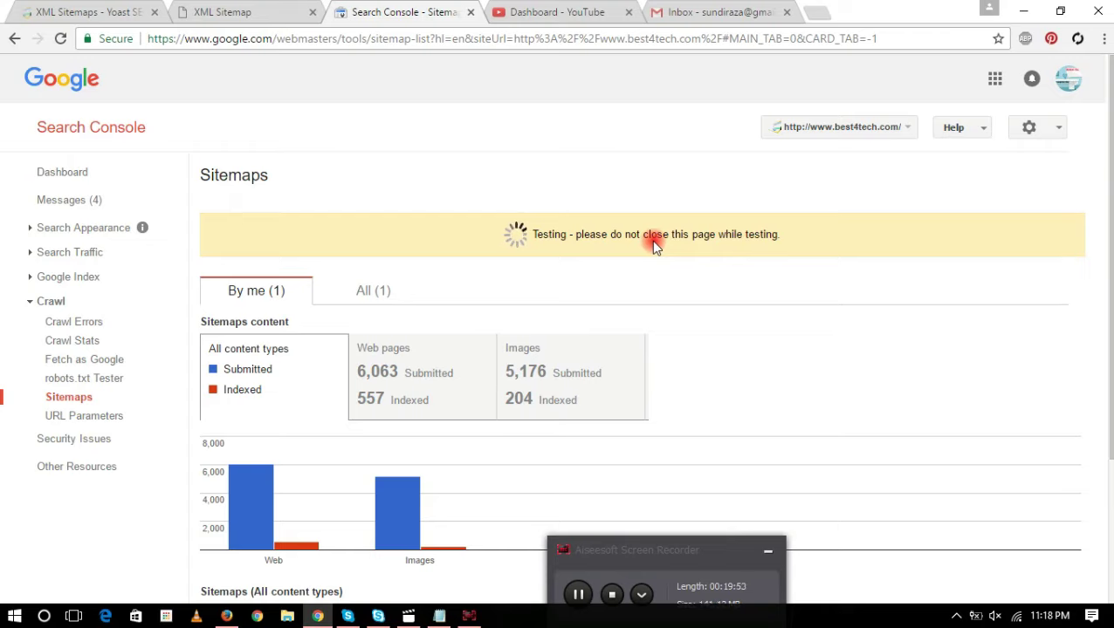
click(60, 39)
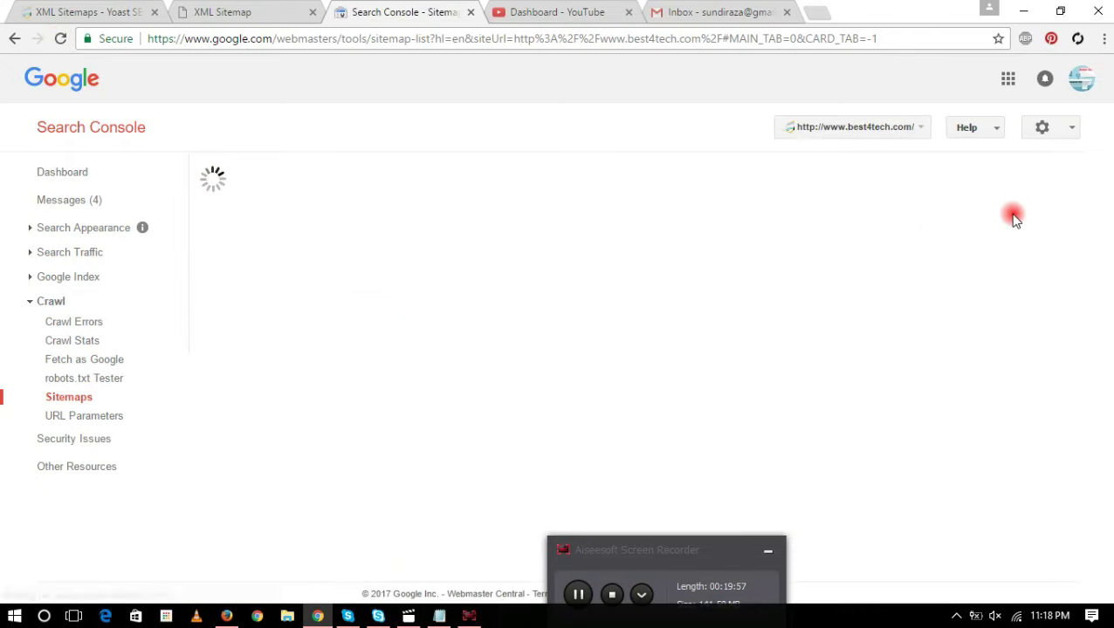
click(1012, 180)
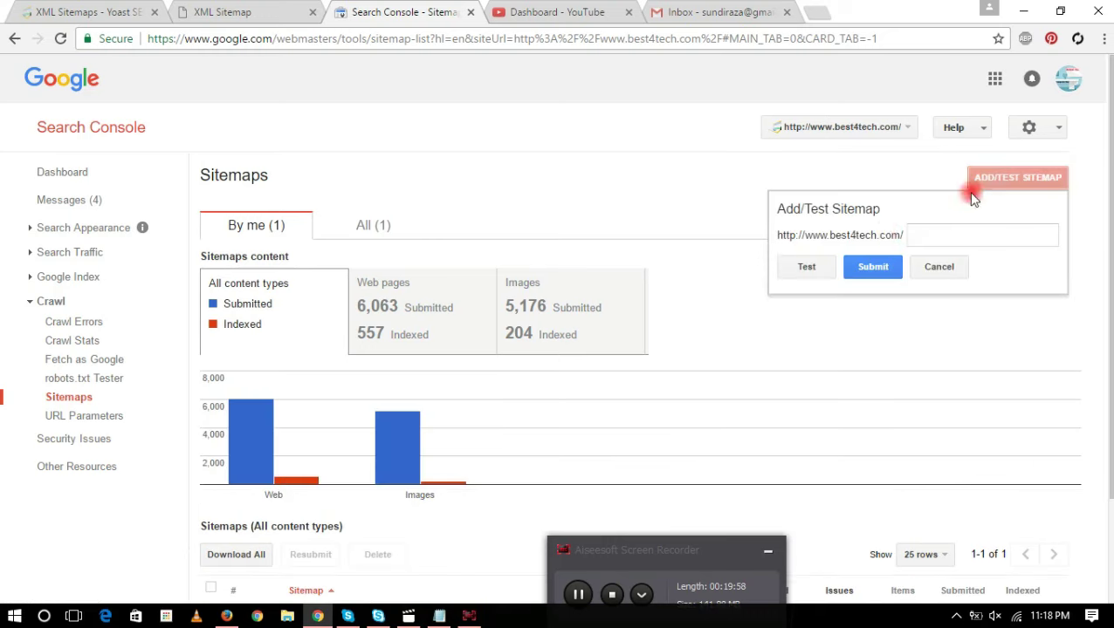
right_click(916, 236)
click(986, 325)
click(884, 277)
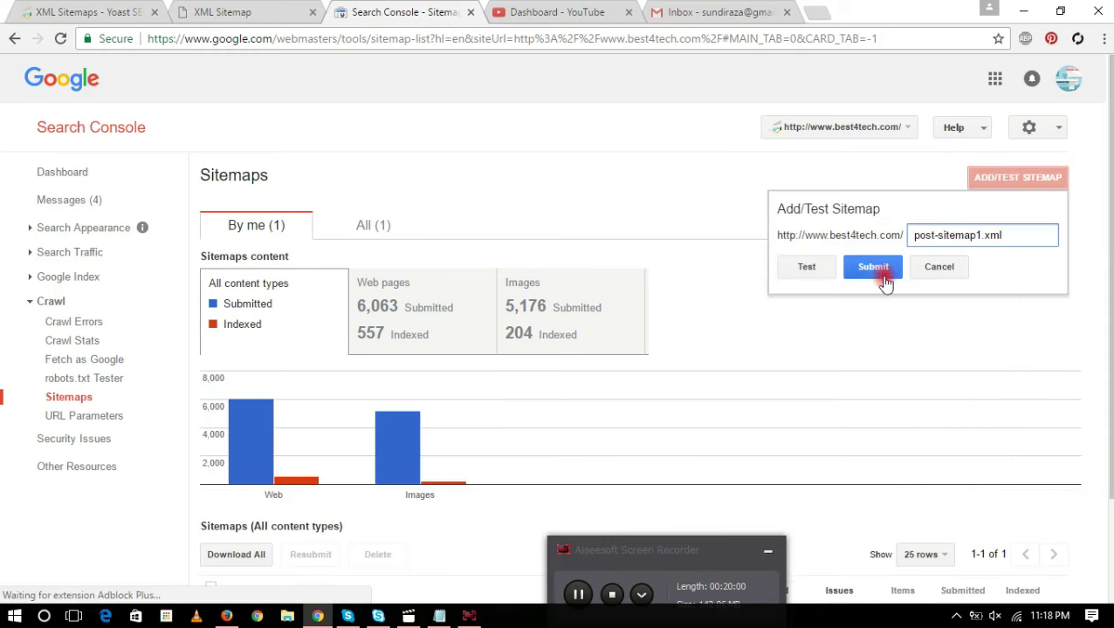
click(879, 274)
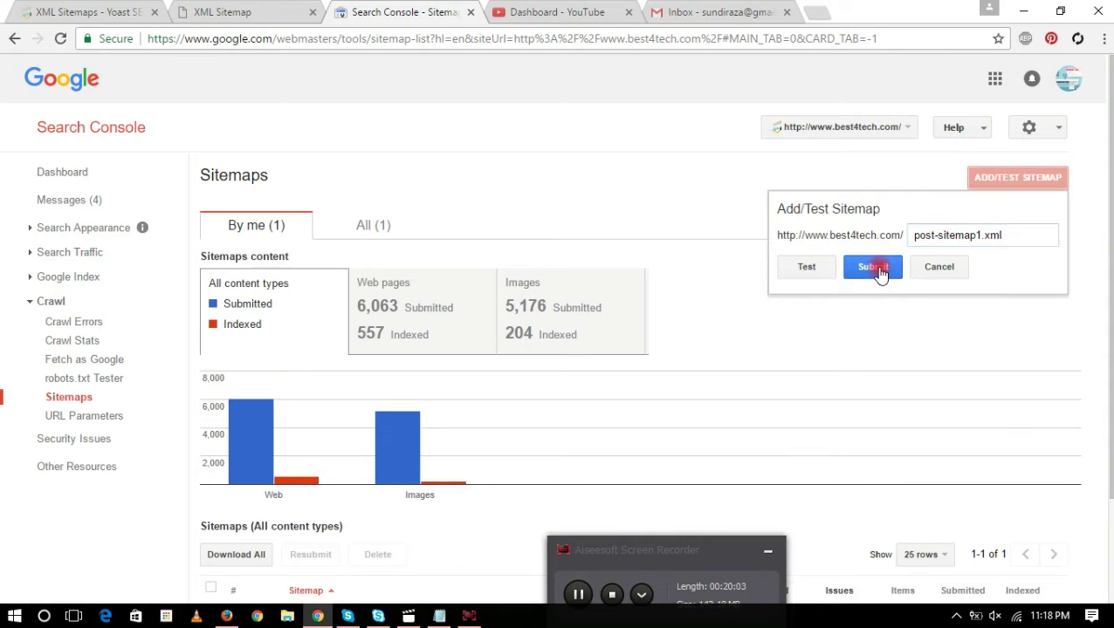
- Refresh the sitemap list and review the submitted and indexed web pages and images for post-sitemap1.xml
click(675, 232)
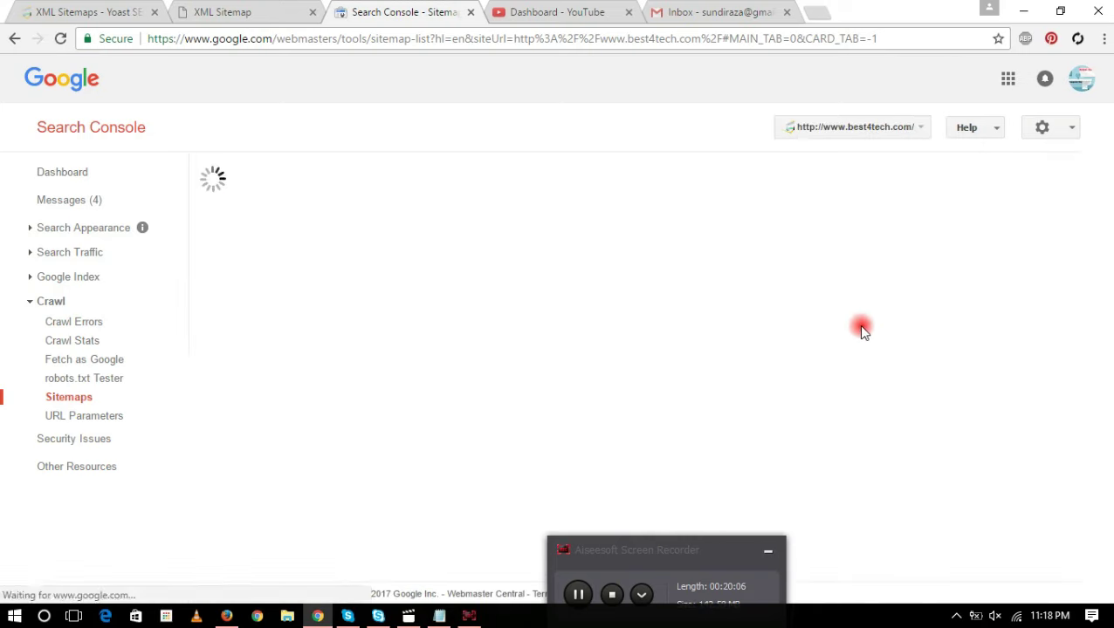
scroll(860, 328, down, 2)
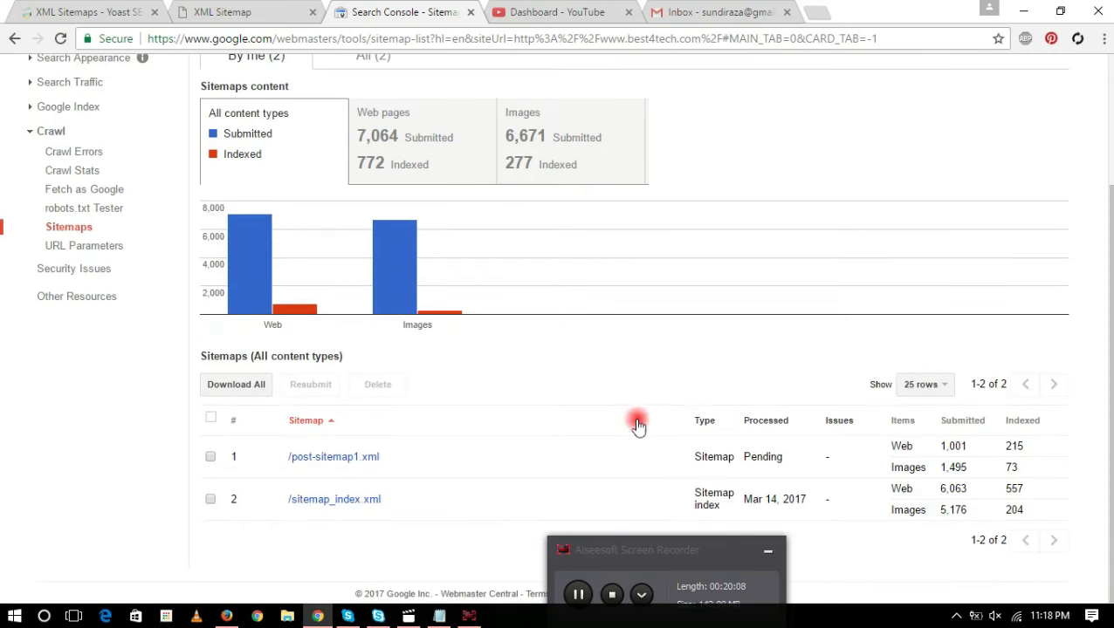
drag(283, 462, 1033, 447)
drag(887, 446, 1039, 441)
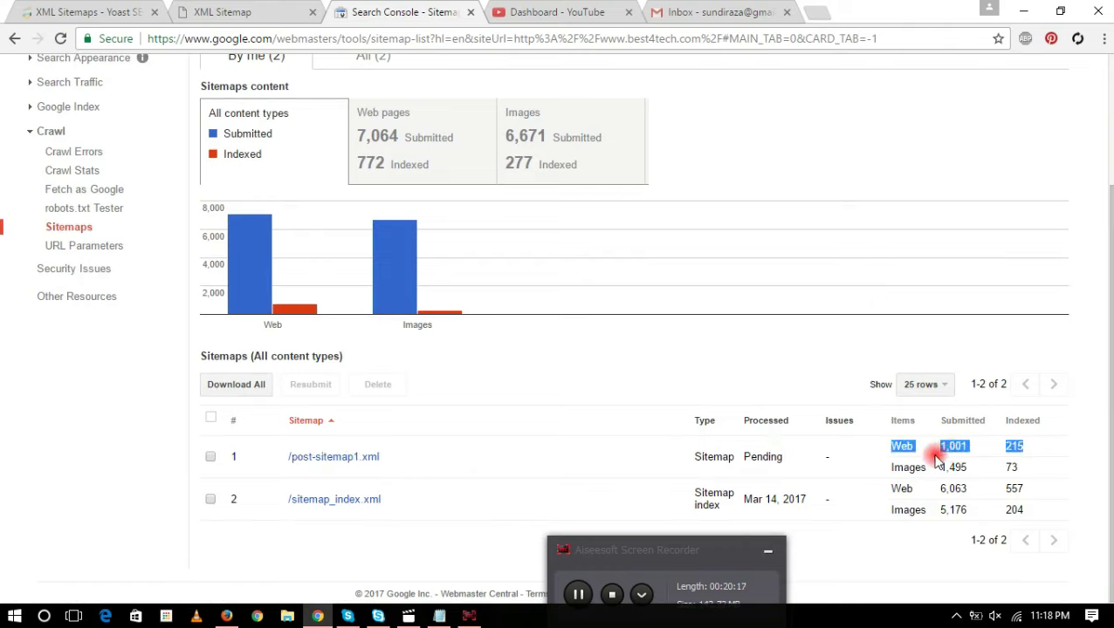
drag(940, 467, 1034, 466)
click(1008, 465)
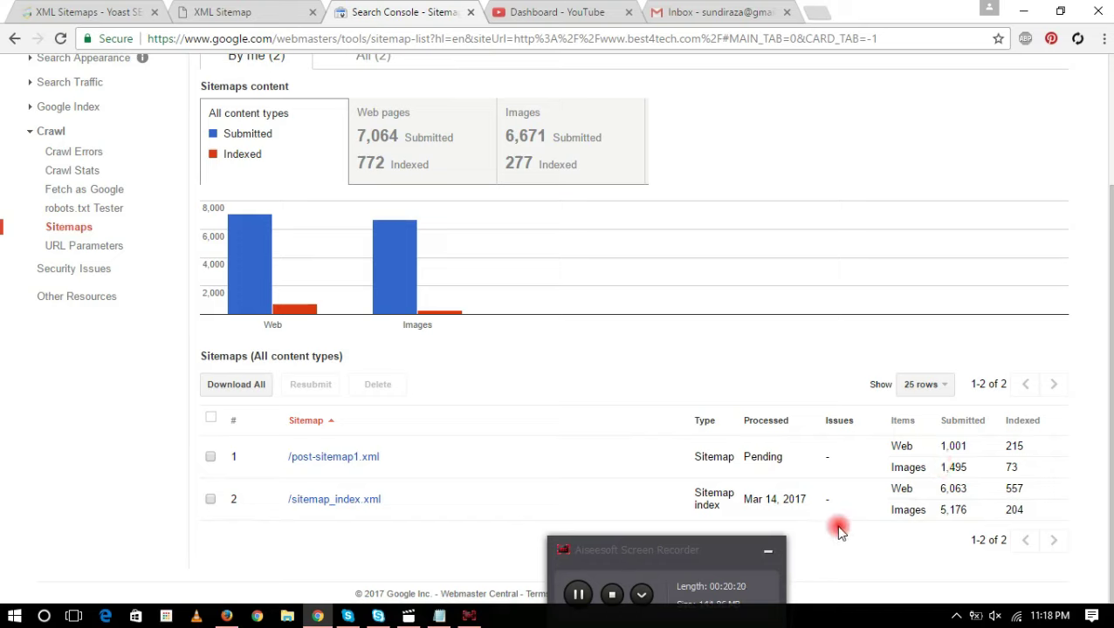
drag(637, 553, 669, 596)
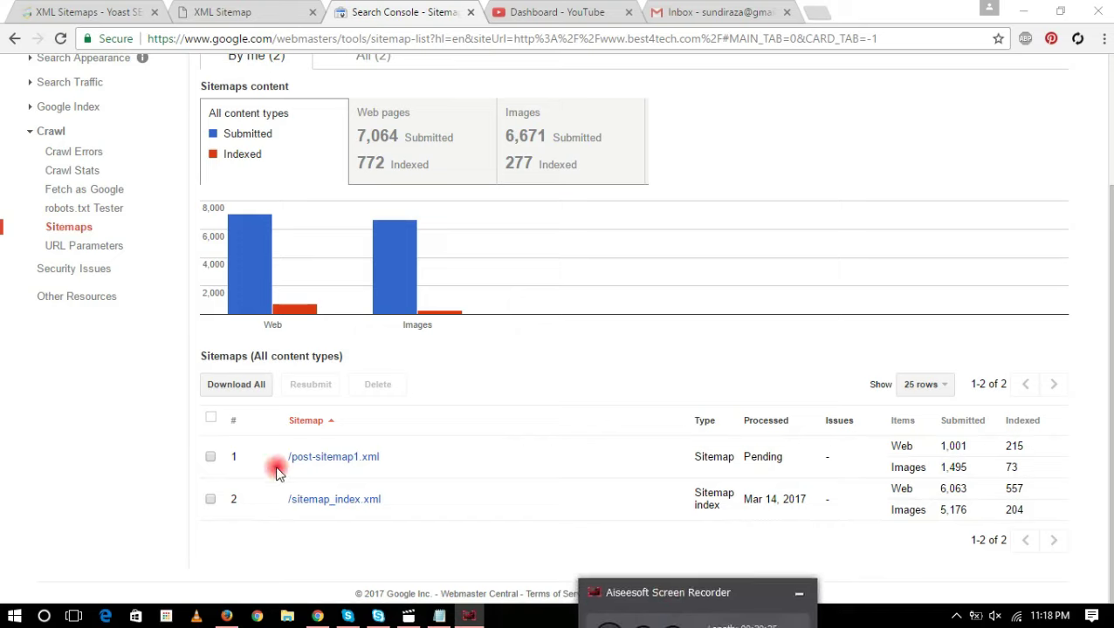
- Compare the indexed figures of post-sitemap1.xml with those of sitemap_index.xml in the sitemap table
drag(279, 468, 1009, 445)
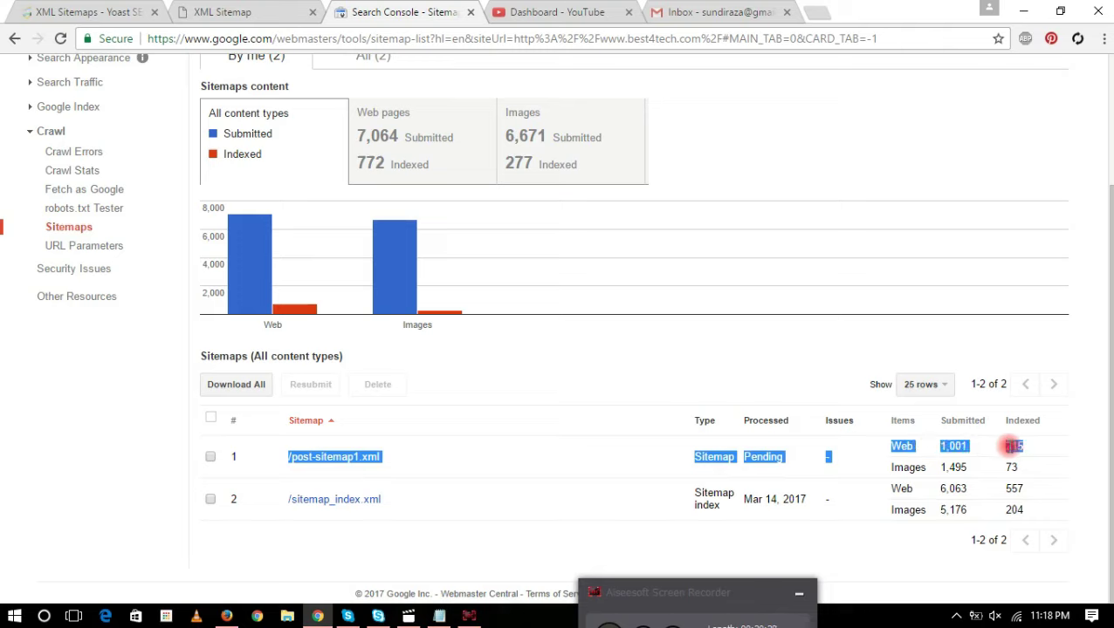
click(999, 449)
double_click(1006, 447)
drag(1003, 466, 1029, 467)
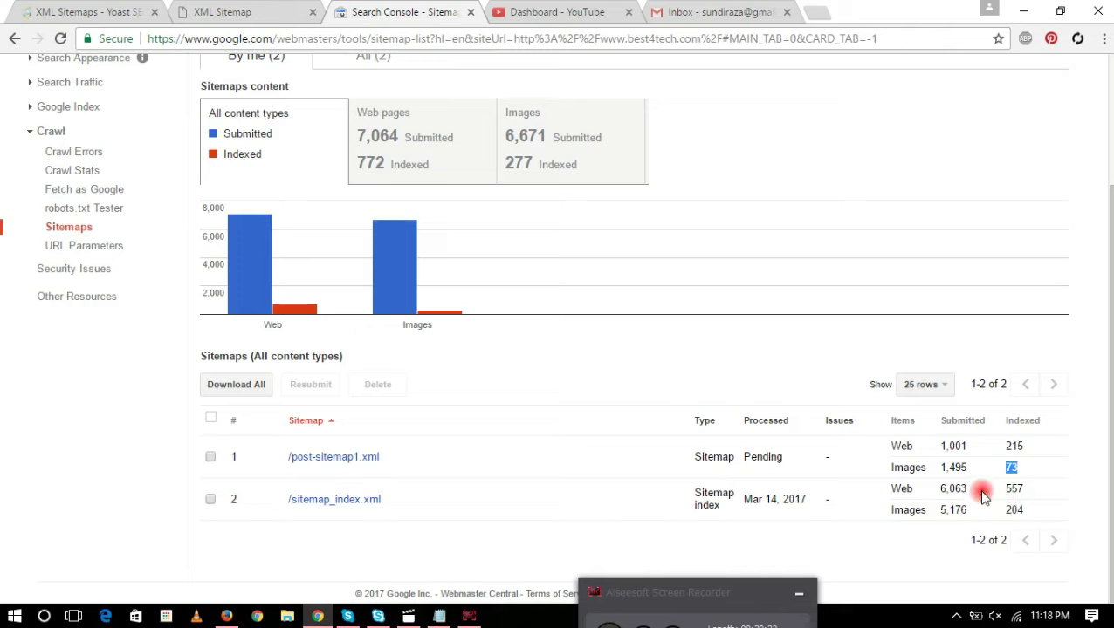
drag(1003, 489, 1028, 489)
click(950, 489)
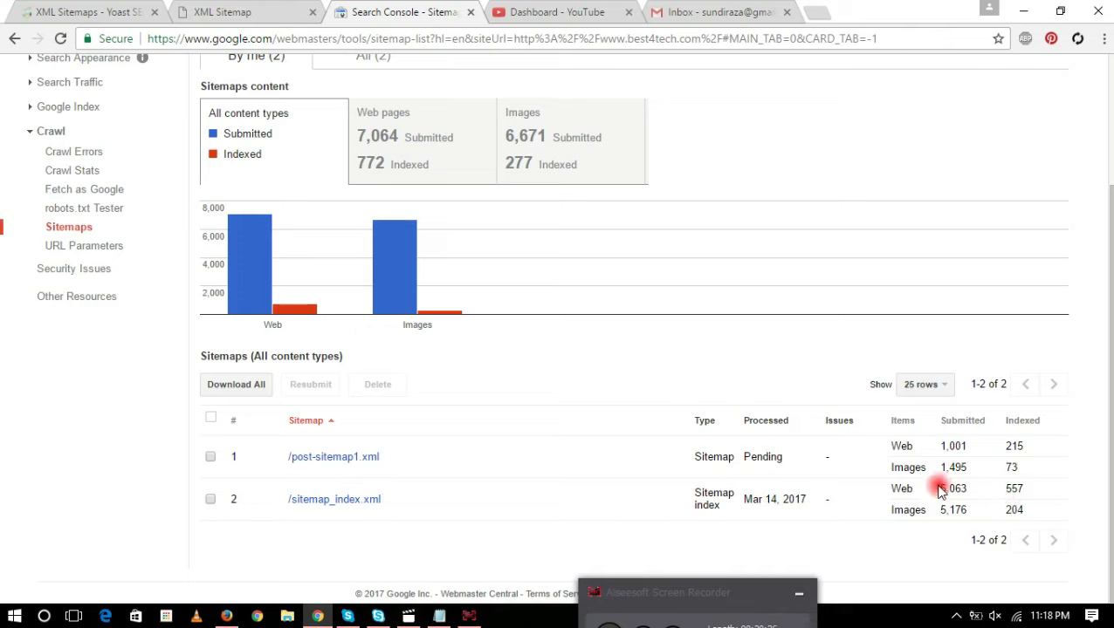
drag(943, 491, 1030, 491)
- In Notepad, add "i added before form this new site map google added already about 215 pages out of 557 now what googel finished."
click(439, 616)
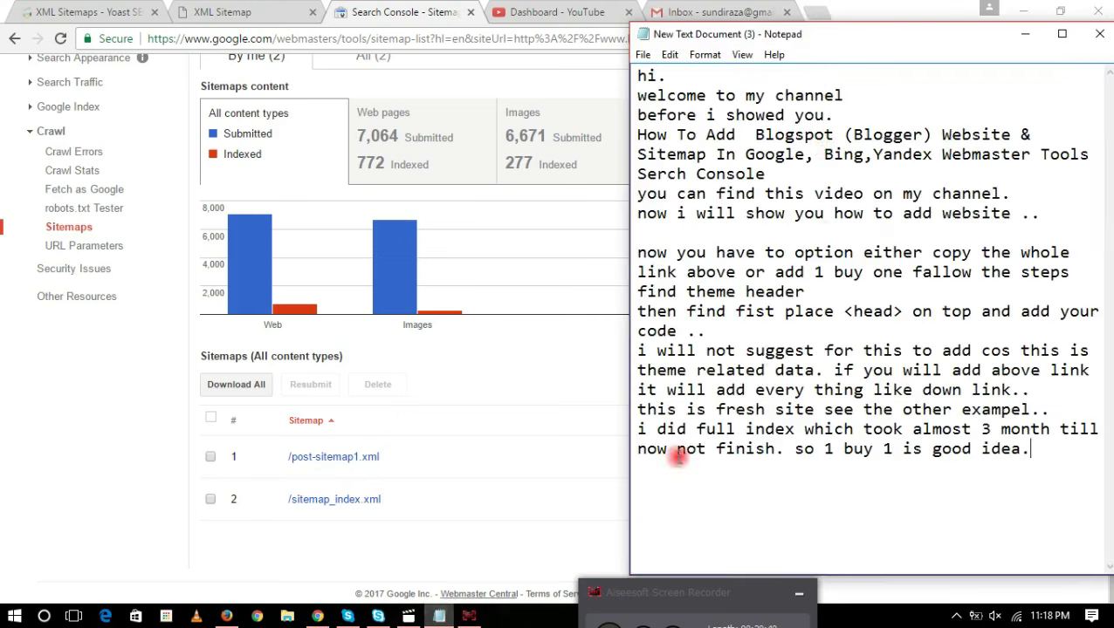
drag(835, 19, 498, 50)
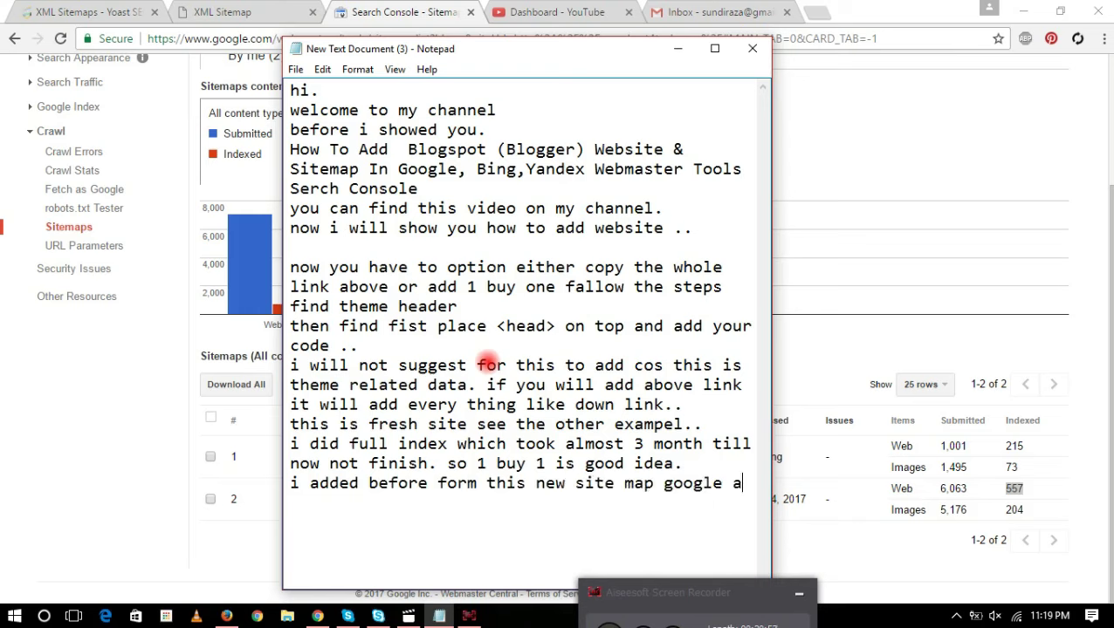
text(ded already about 215 pages out o)
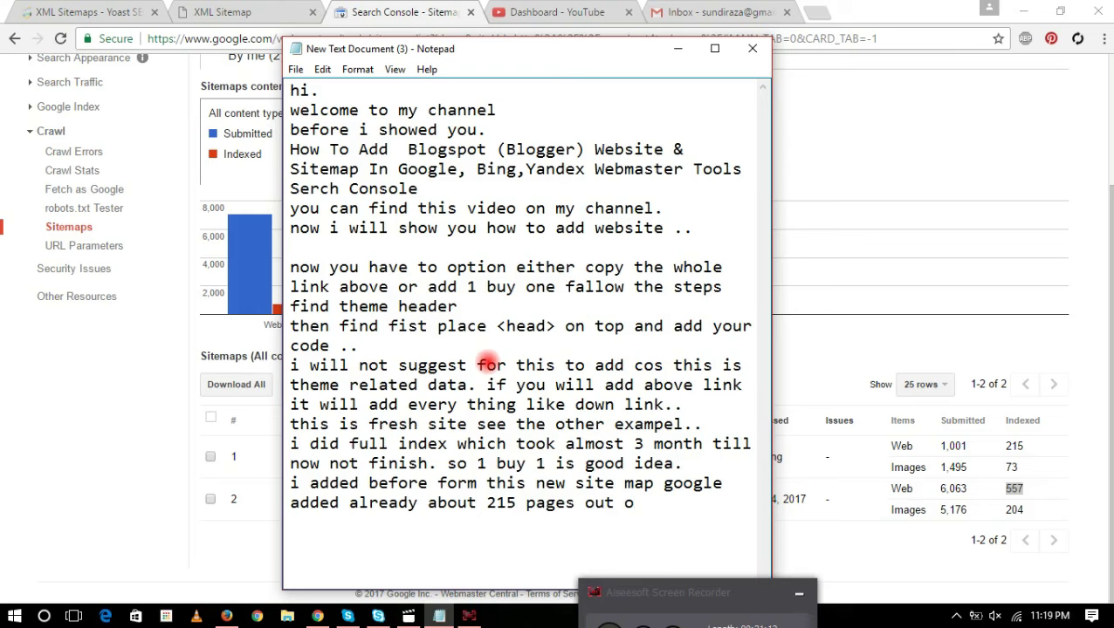
text(55)
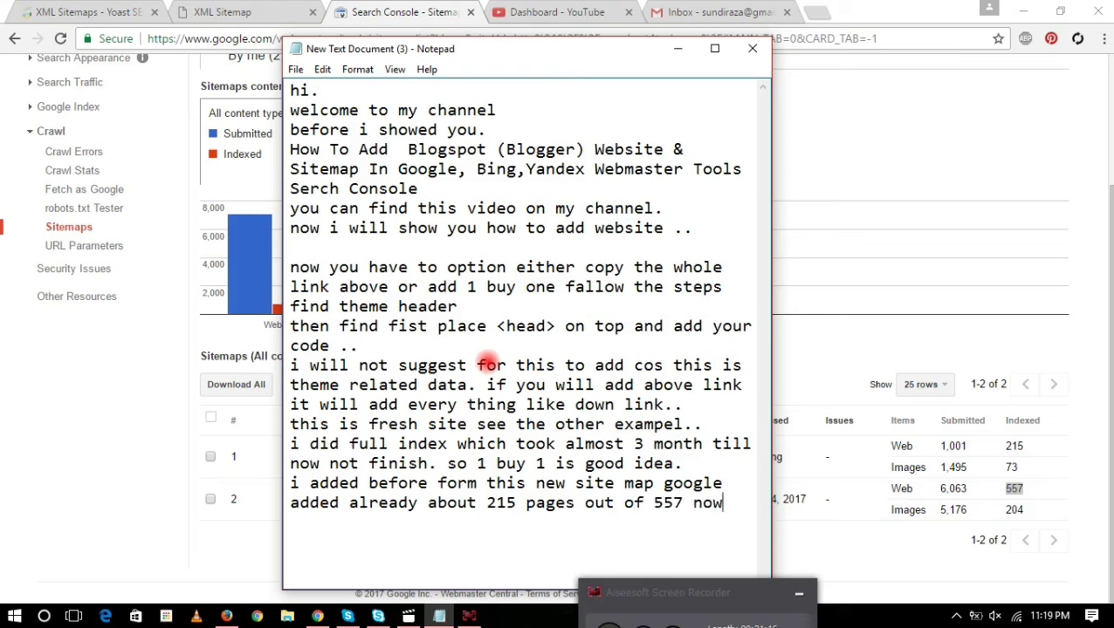
text(7 now)
key(Return)
text(what googel finished.)
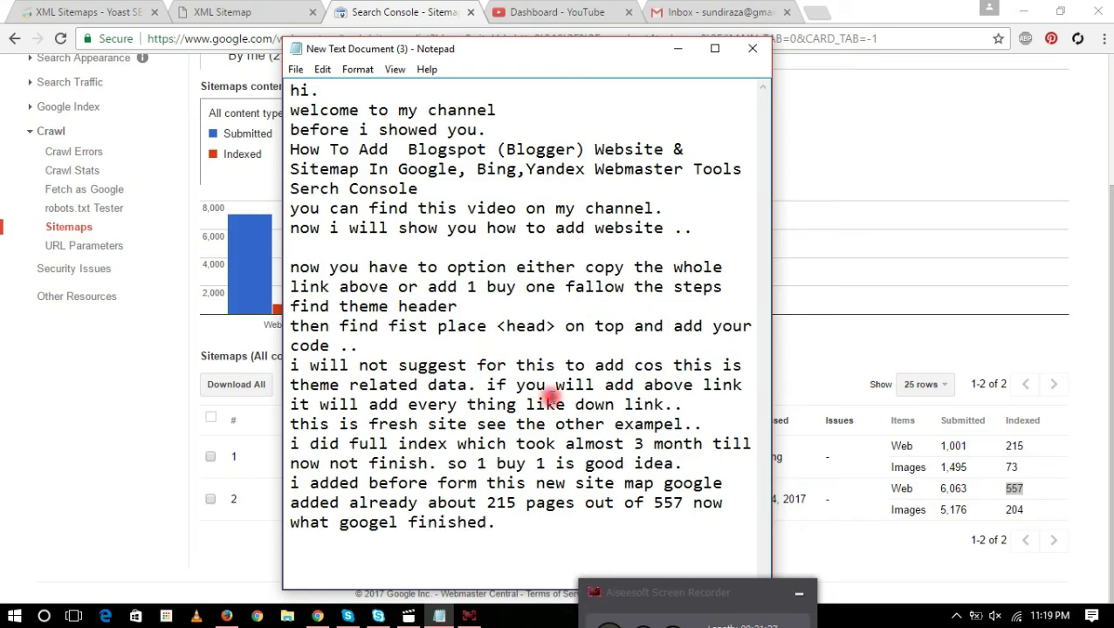
- Add the note line "now lets go to bing and yandex webmaster tool" and return to Search Console in Chrome
drag(548, 55, 834, 44)
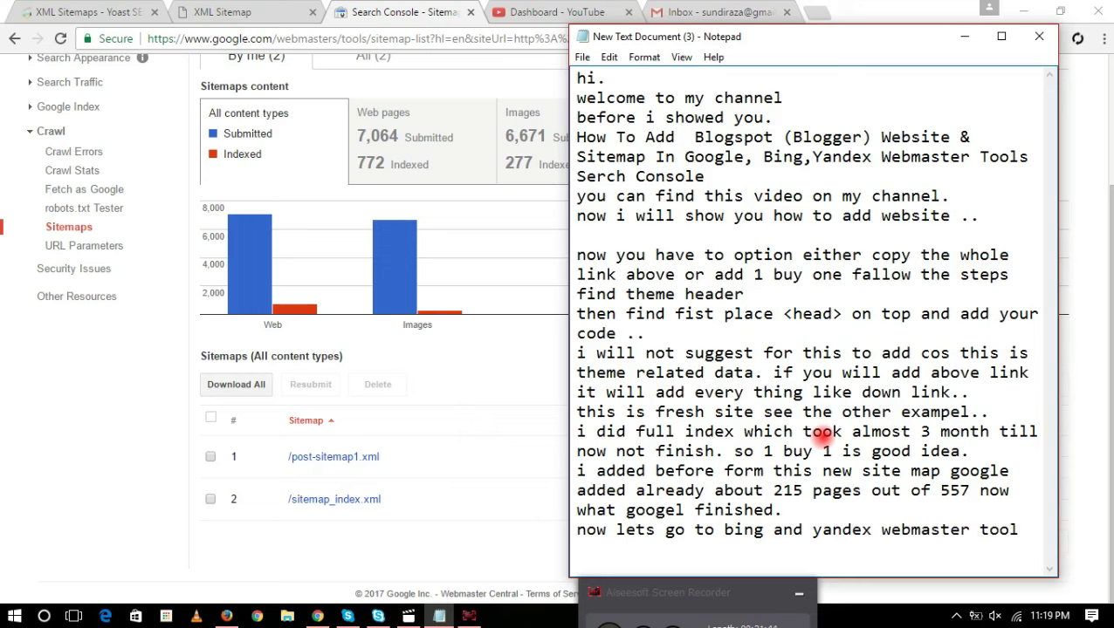
click(129, 428)
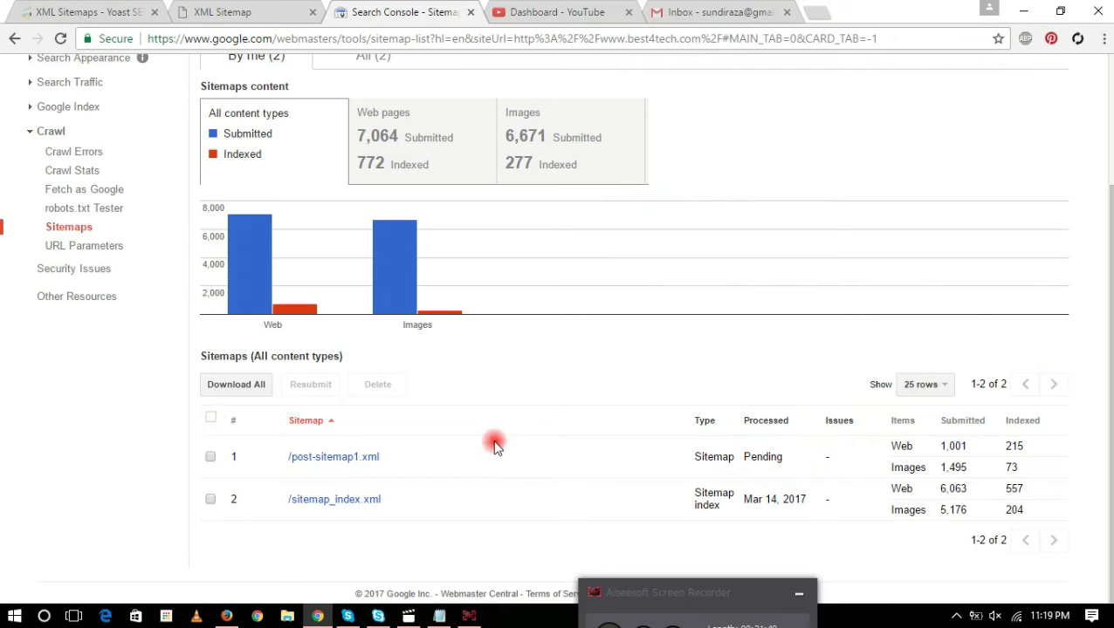
scroll(632, 421, up, 3)
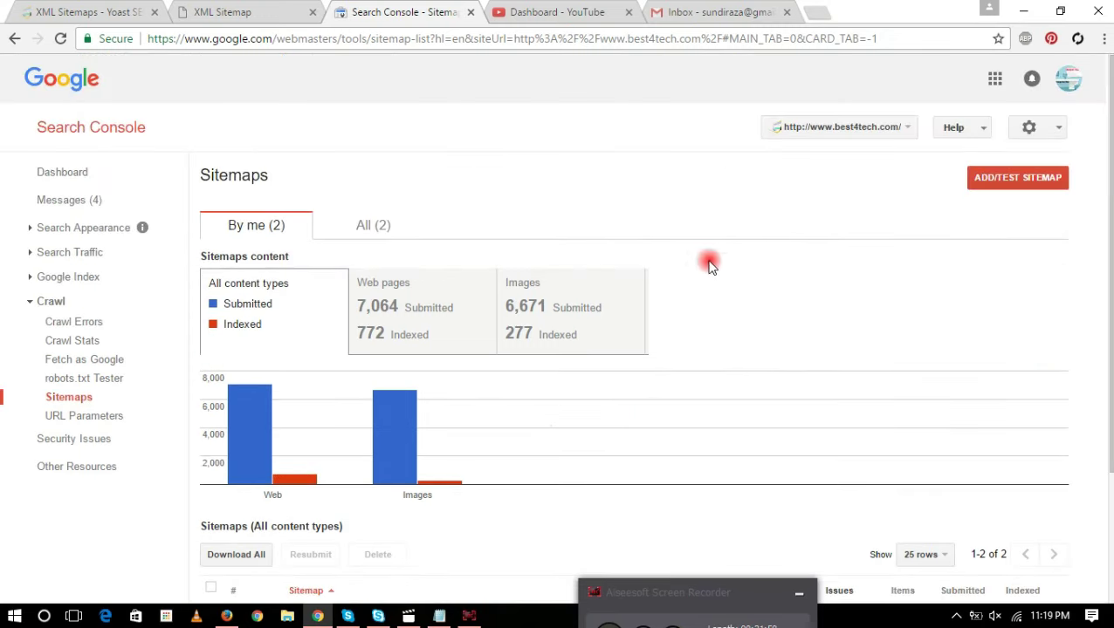
- In a new browser tab, search google.ae for yandex webmaster and open the Yandex.Webmaster site
click(822, 15)
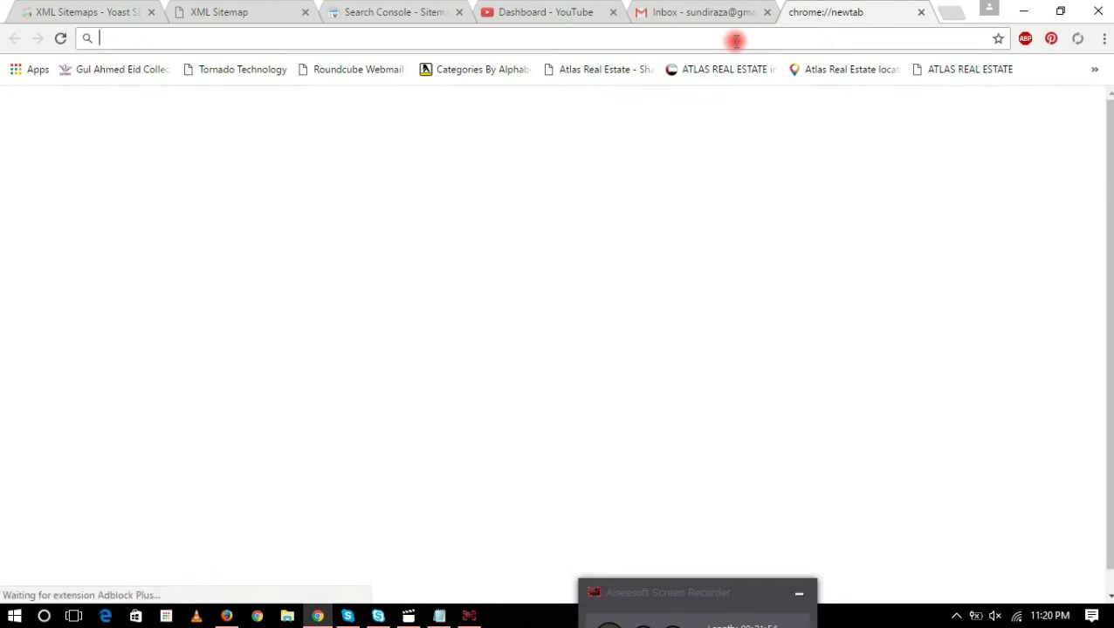
text(google.ae)
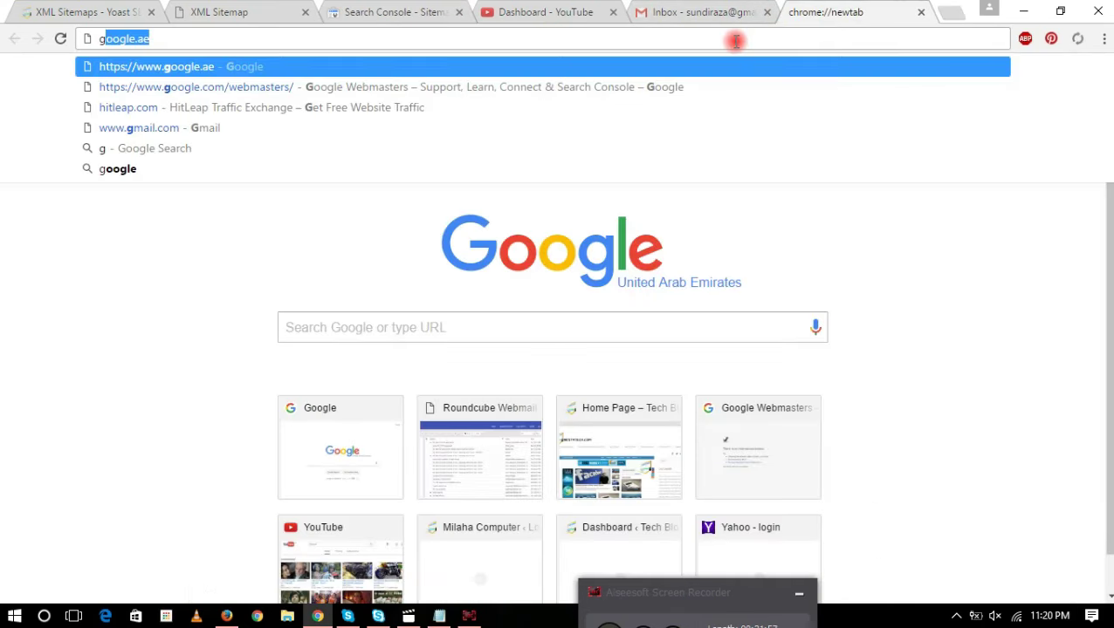
click(199, 67)
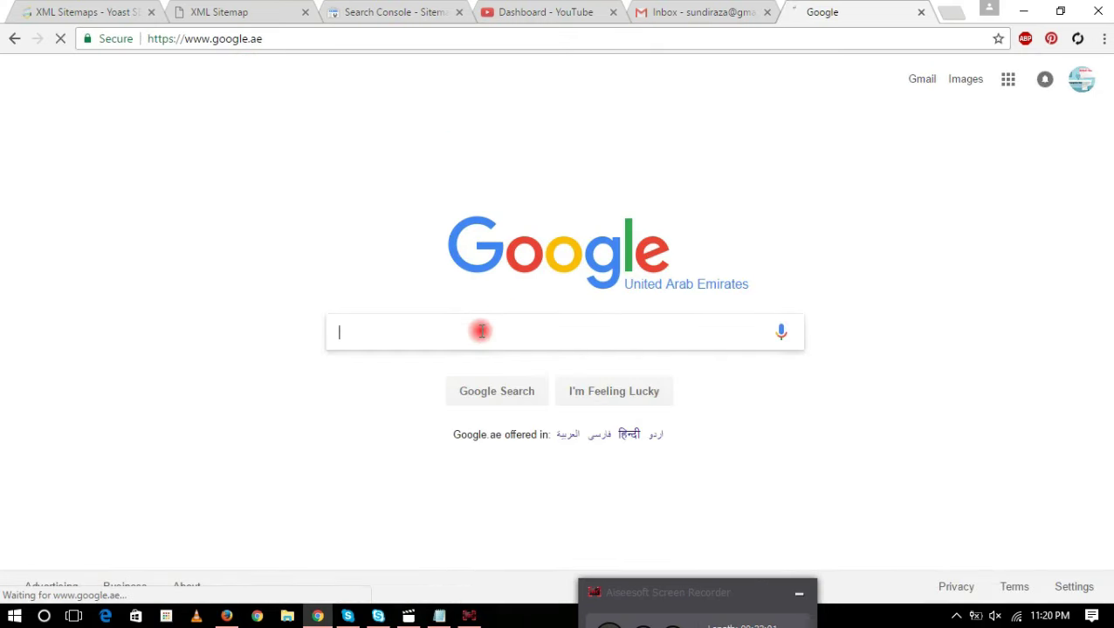
text(yan)
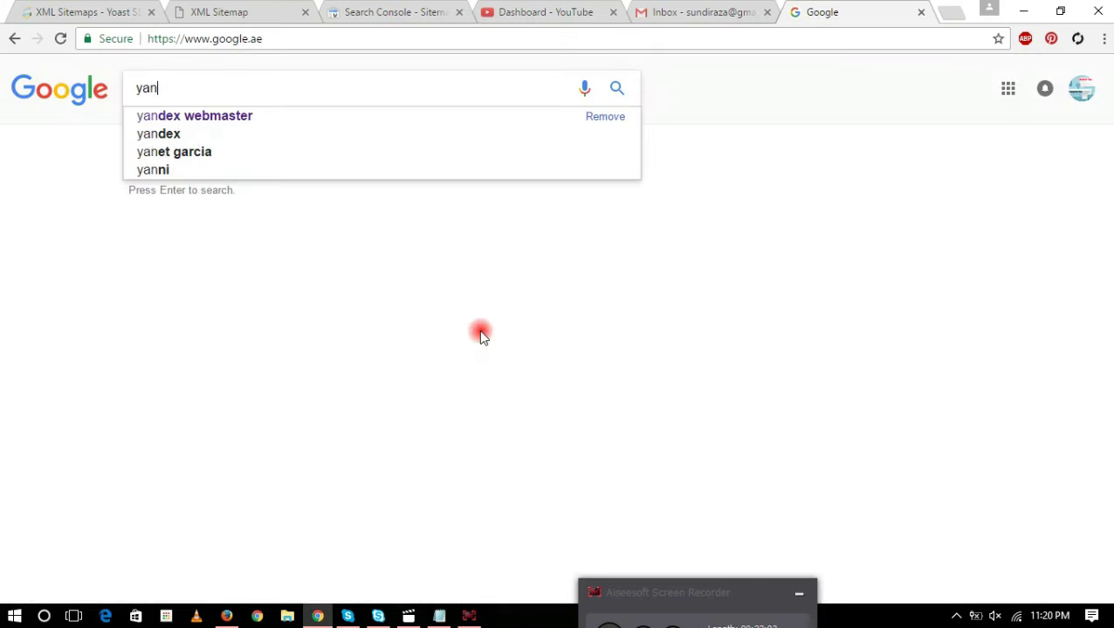
click(220, 117)
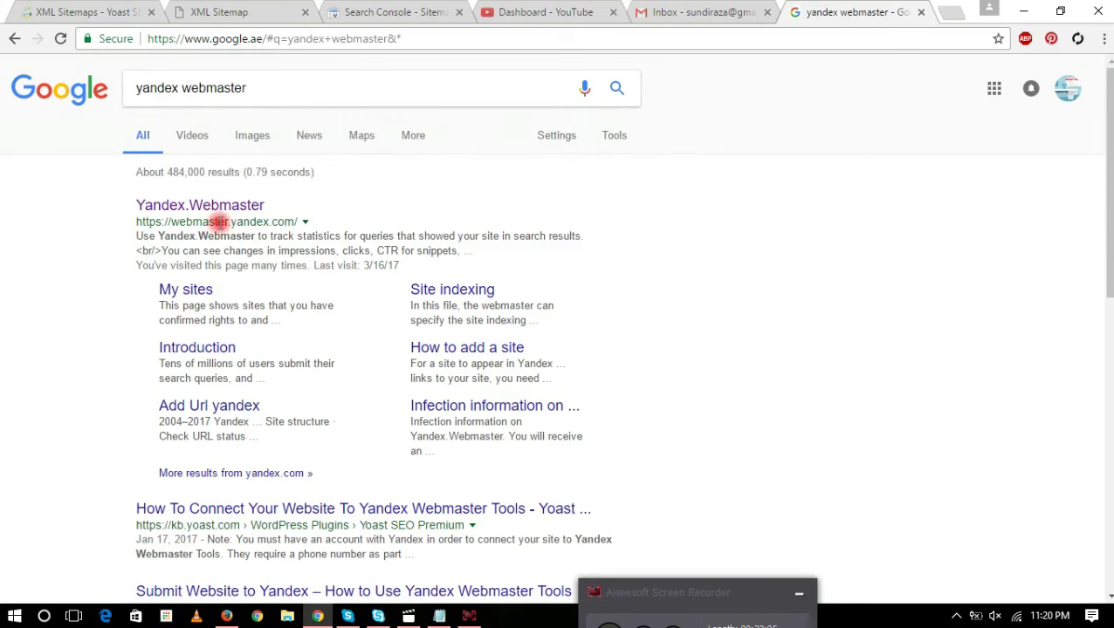
click(224, 204)
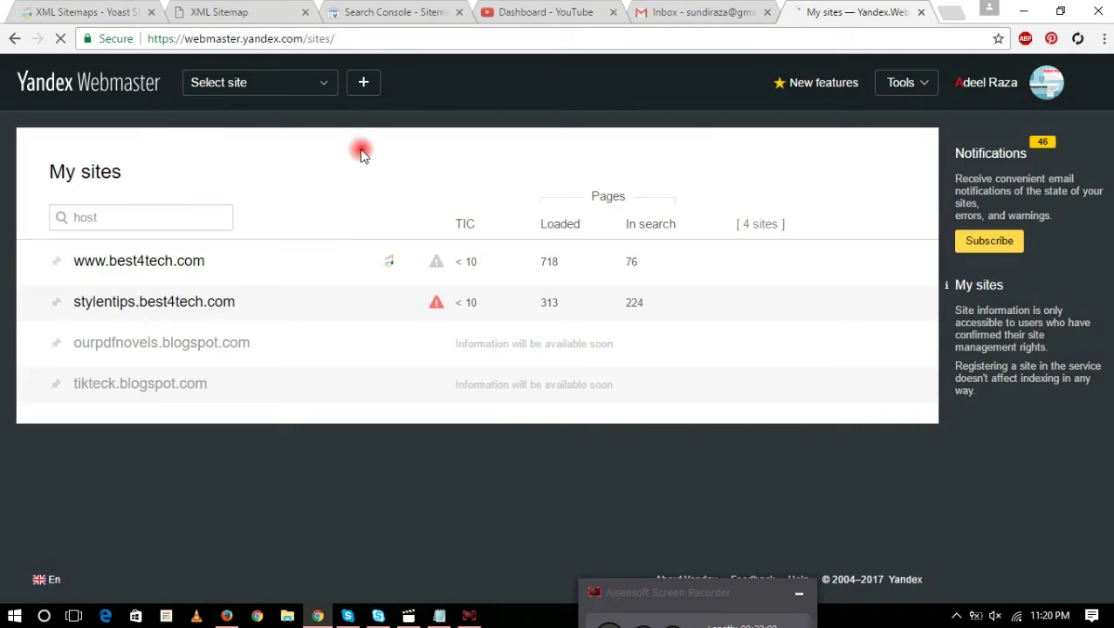
click(364, 85)
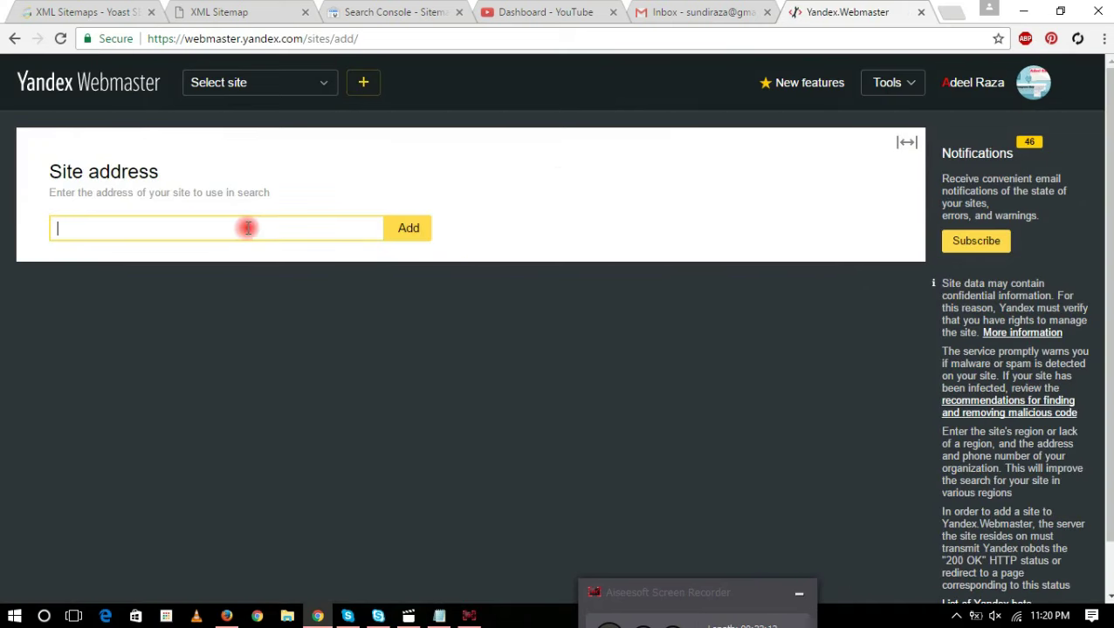
text(www.milahacompute)
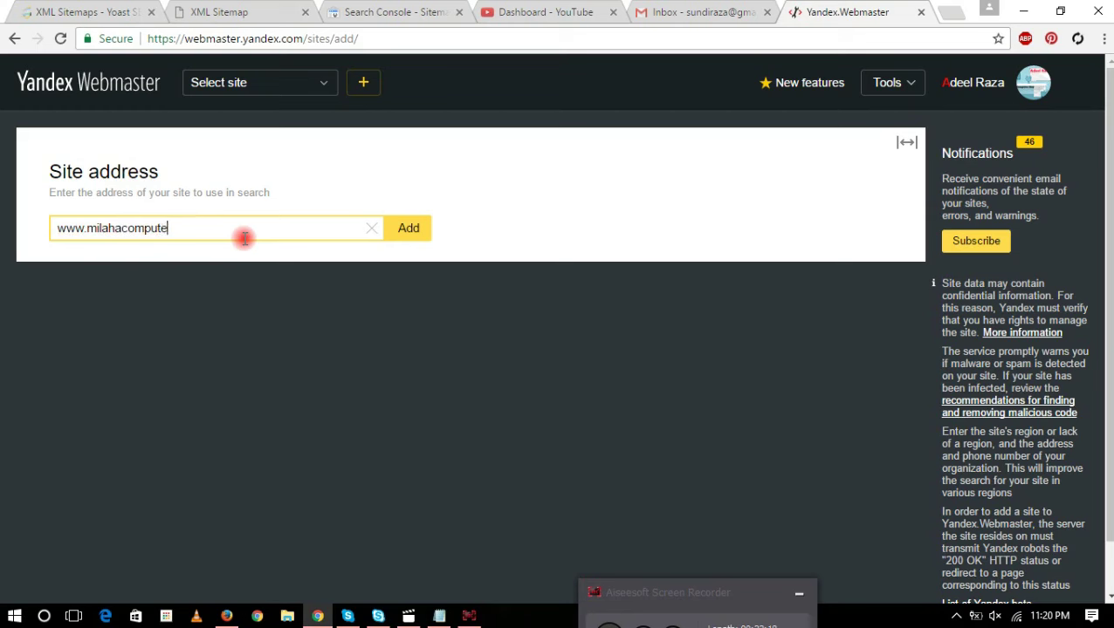
text(r.com)
key(Return)
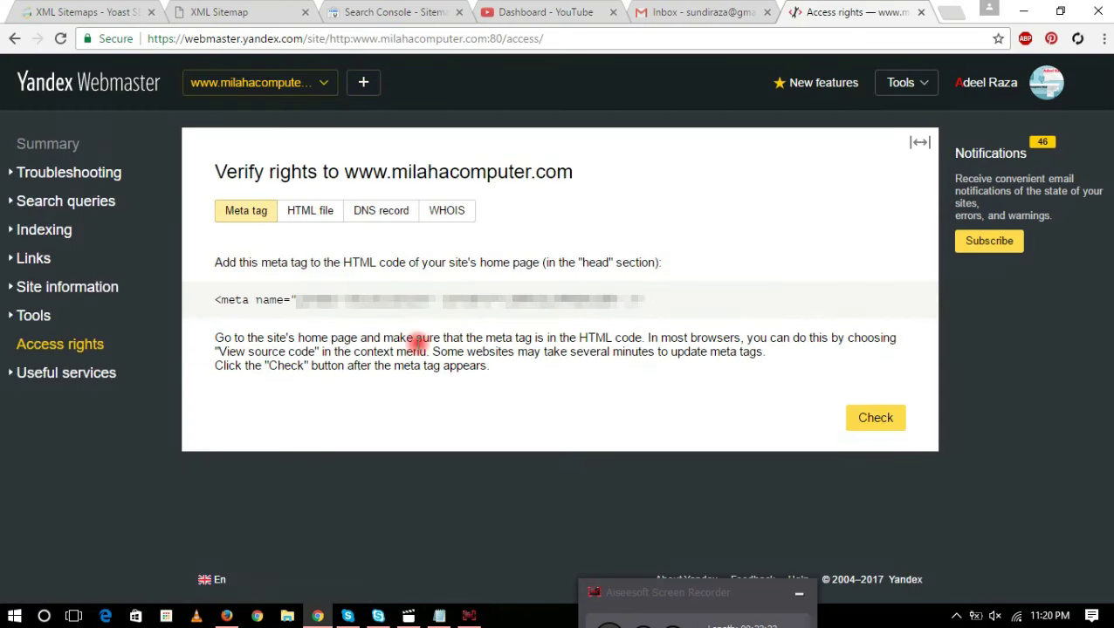
drag(647, 296, 261, 300)
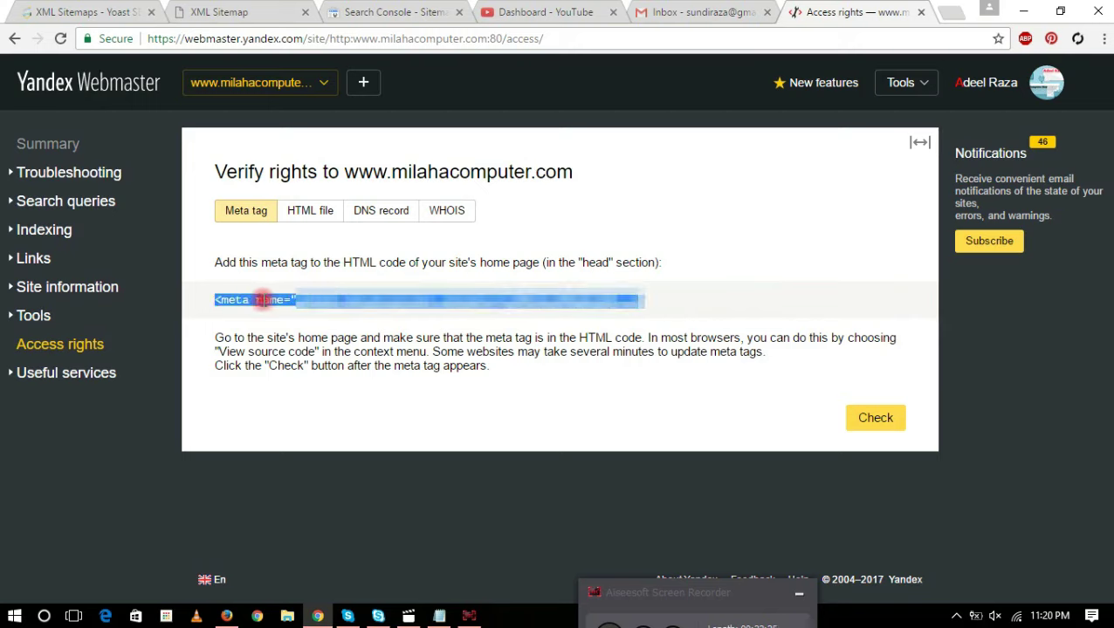
right_click(353, 302)
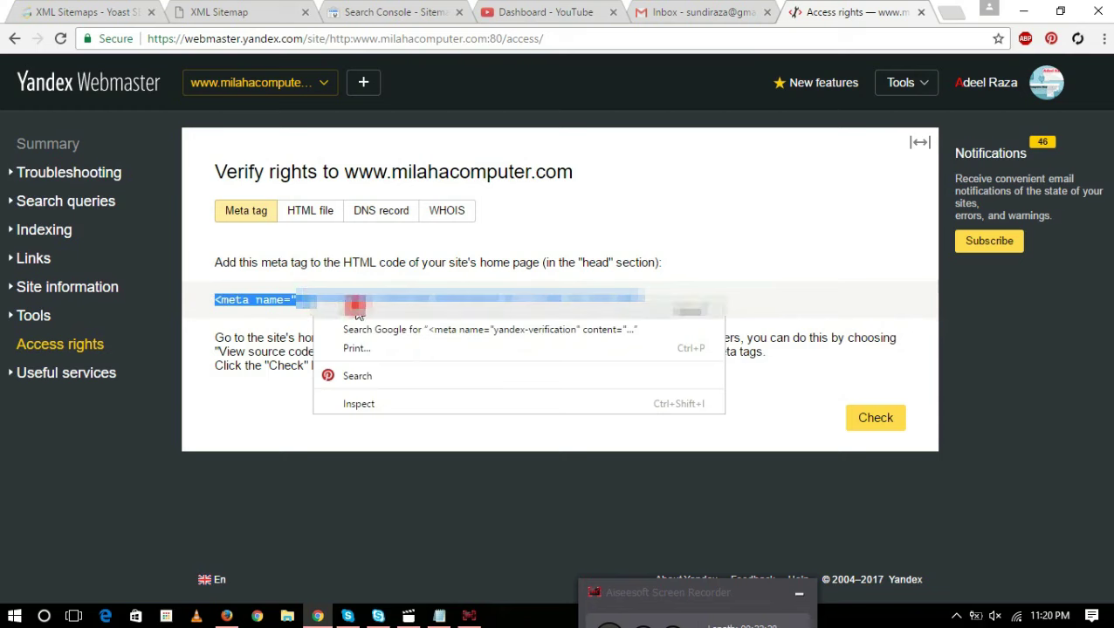
click(361, 312)
- In Firefox, paste the Yandex verification meta tag on a new line below <head> in Enfold's header.php and update the file
click(243, 596)
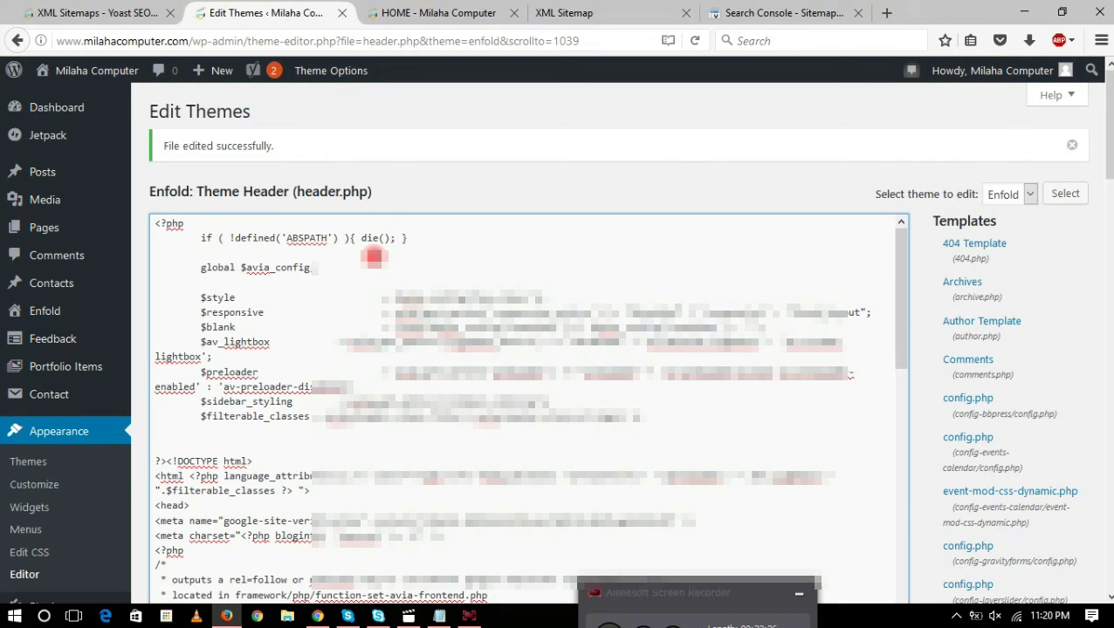
click(186, 504)
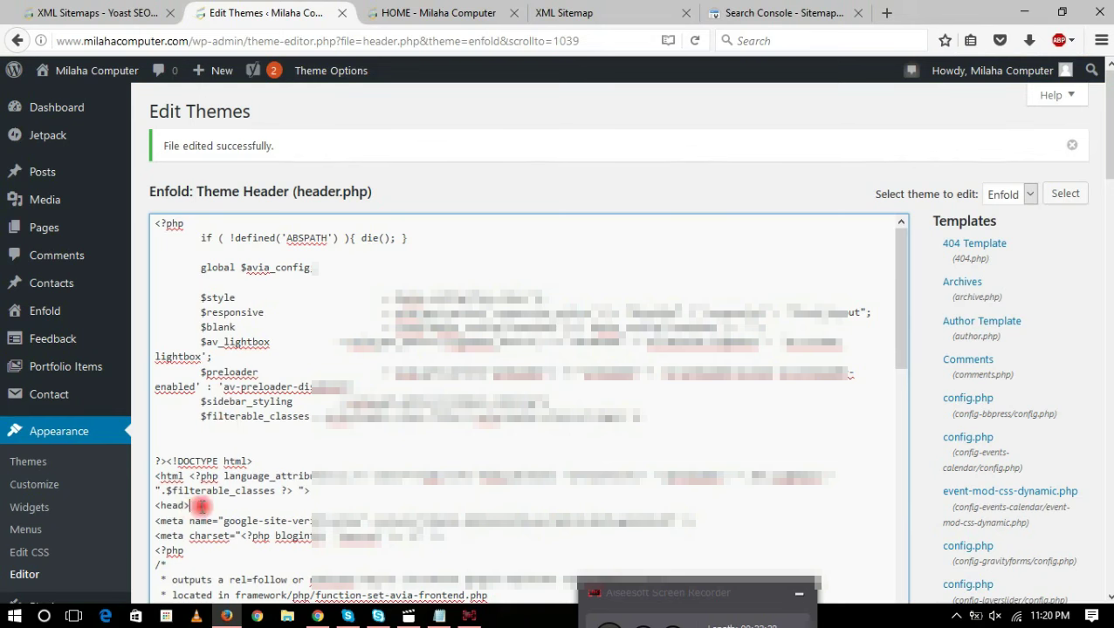
key(Return)
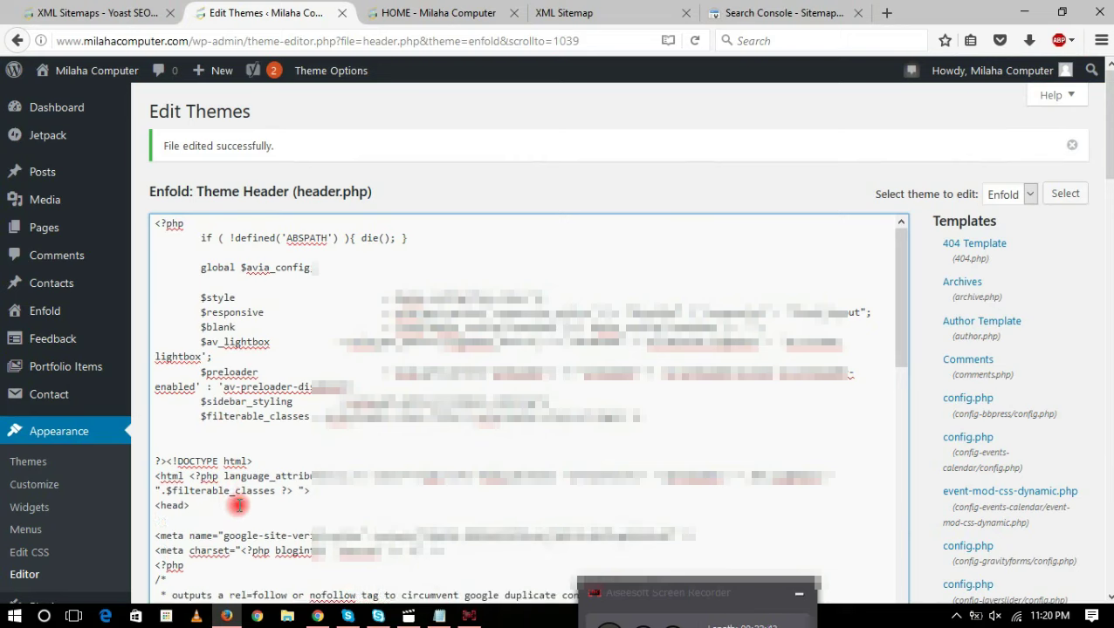
key(ctrl+v)
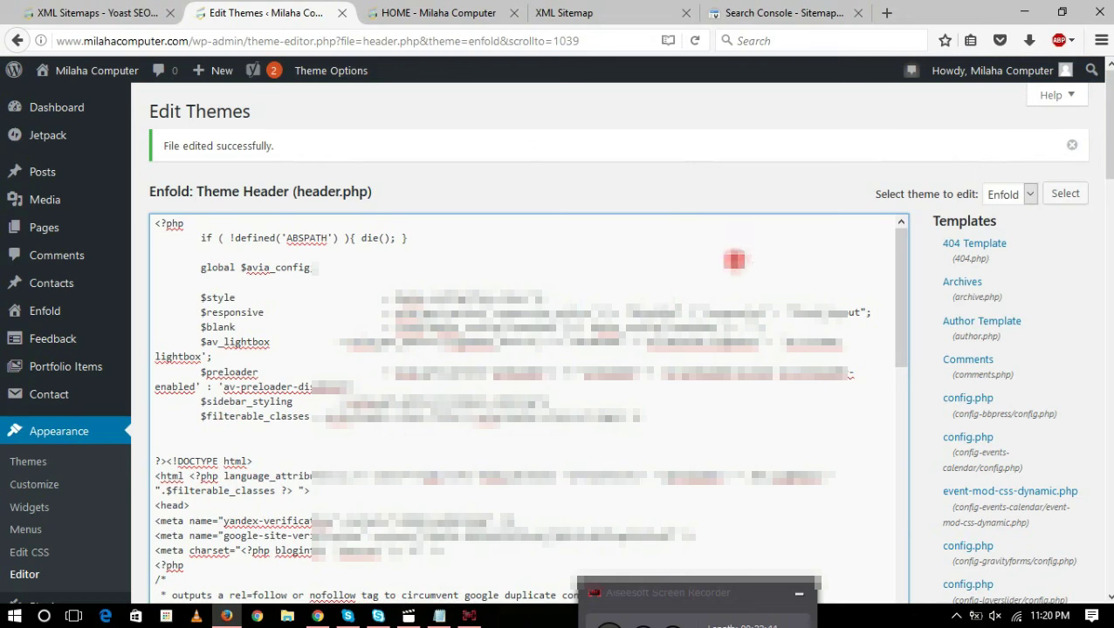
click(960, 371)
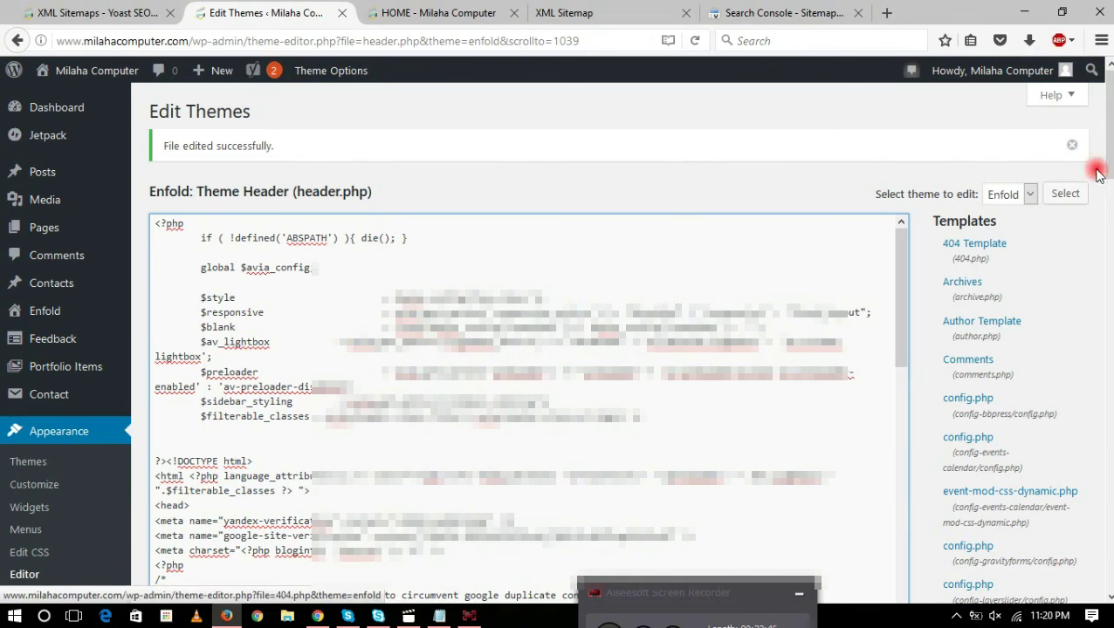
scroll(698, 437, down, 5)
- Check in Firefox that the header.php edit is saved and return to the Yandex rights verification page in Chrome
click(318, 617)
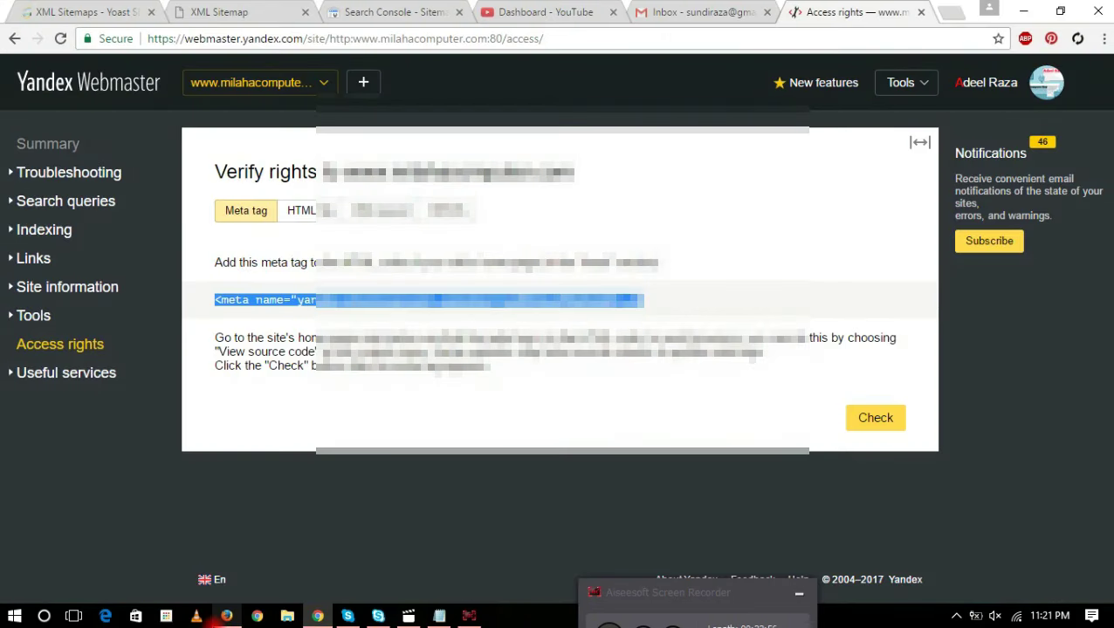
click(226, 616)
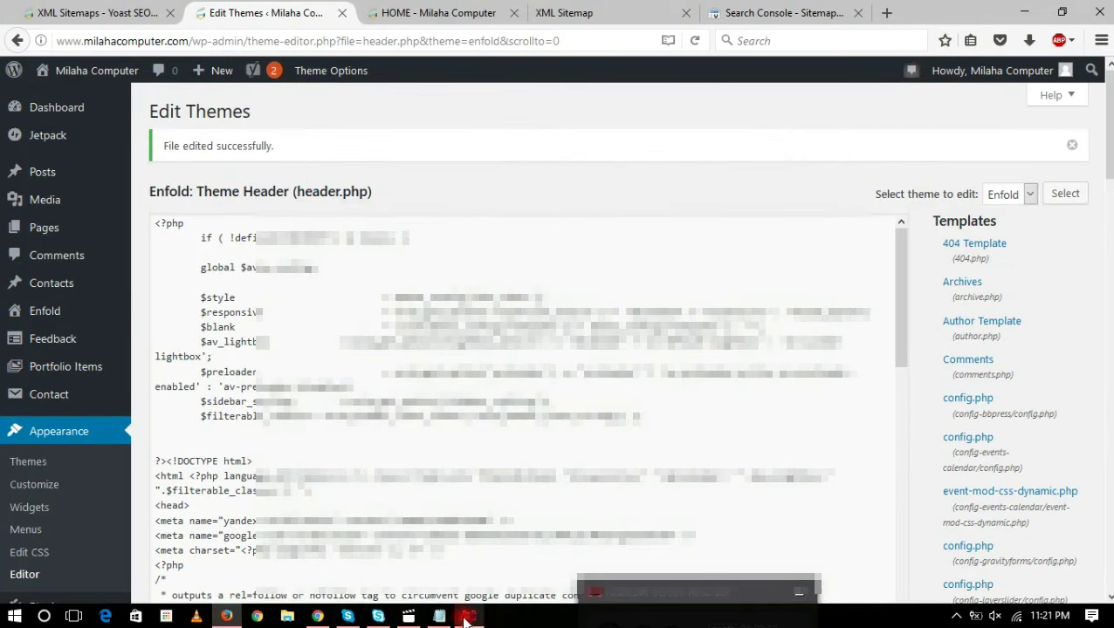
click(318, 617)
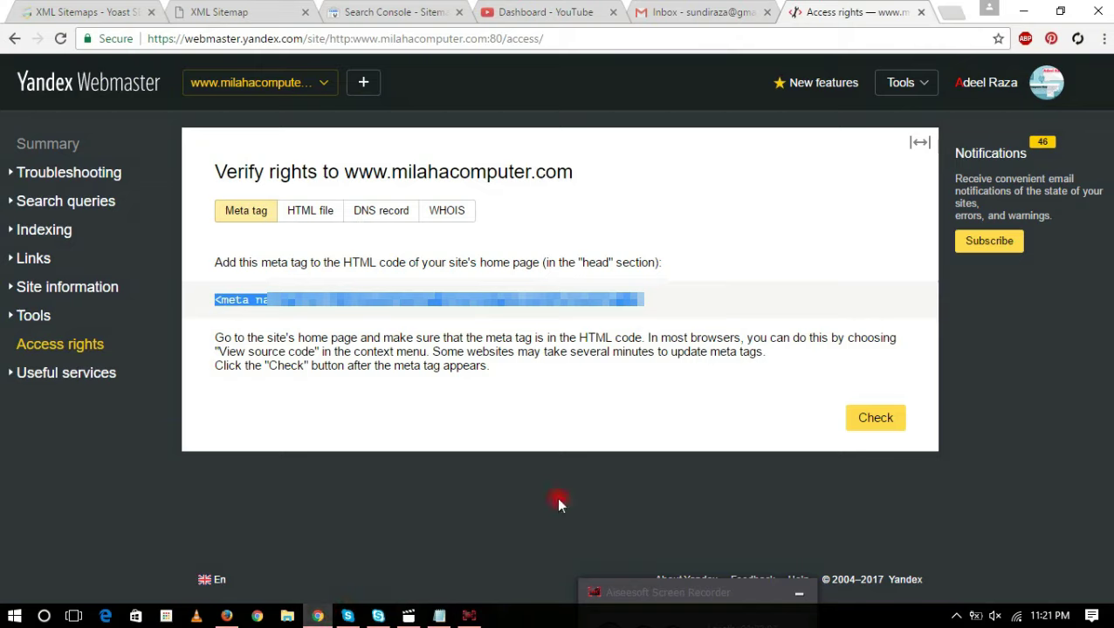
click(875, 418)
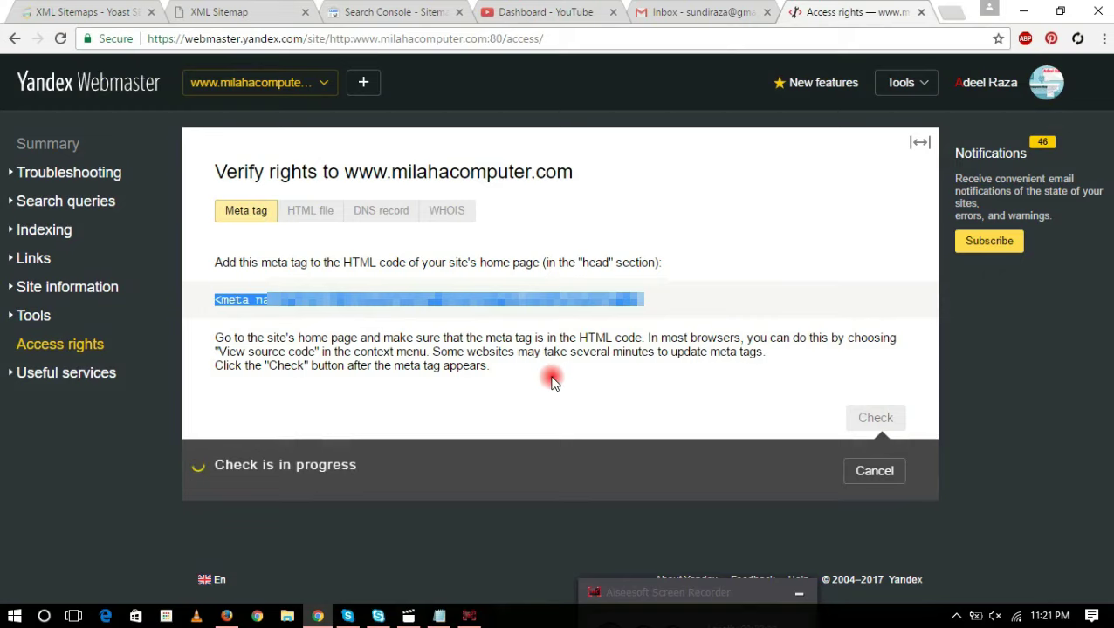
click(43, 230)
click(70, 354)
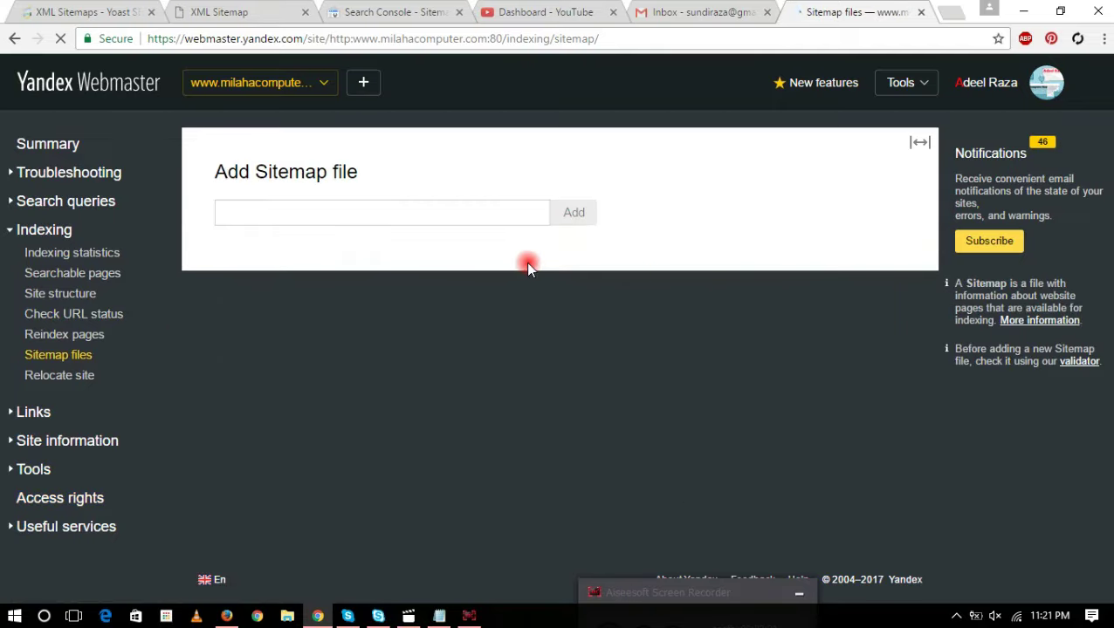
- Switch to Firefox and copy the file name page-sitemap.xml from the first entry of the XML sitemap index
key(alt+Tab)
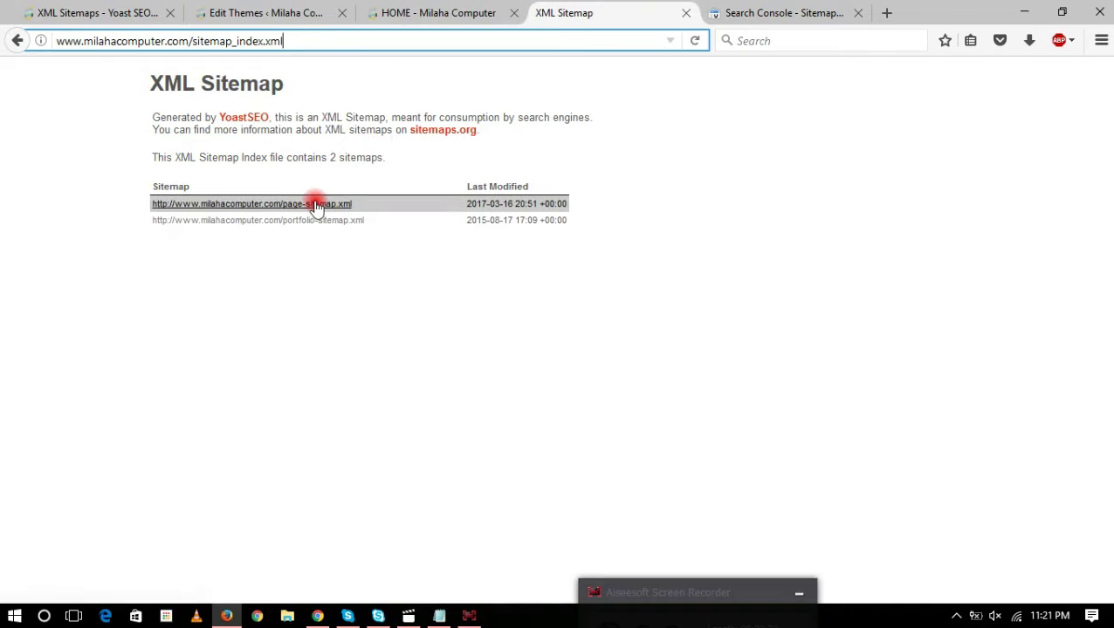
drag(358, 206, 284, 209)
right_click(288, 209)
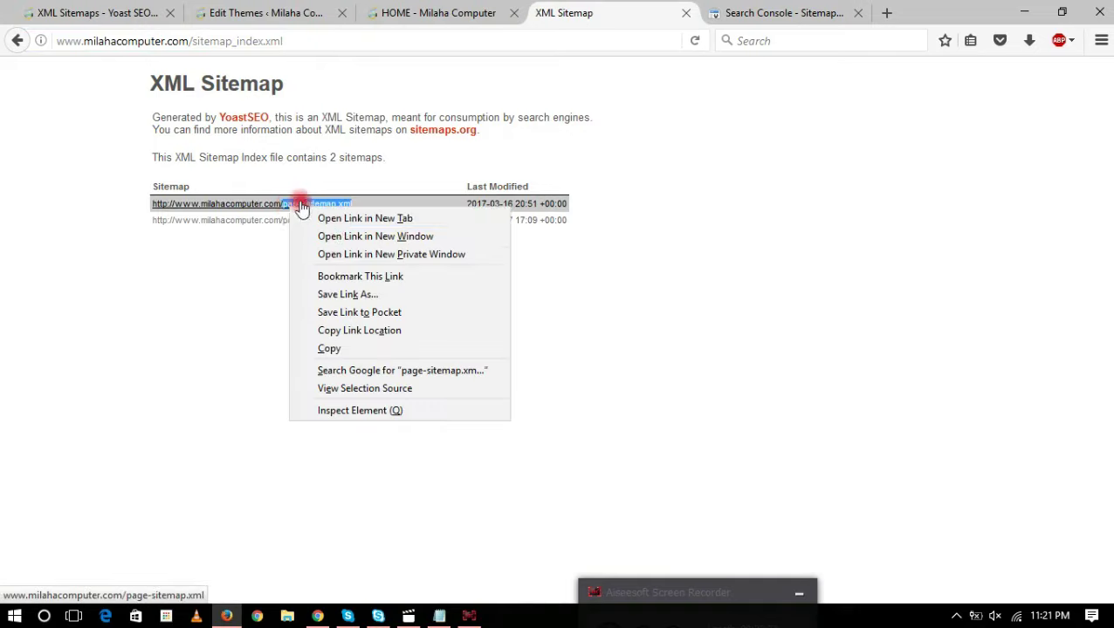
click(361, 349)
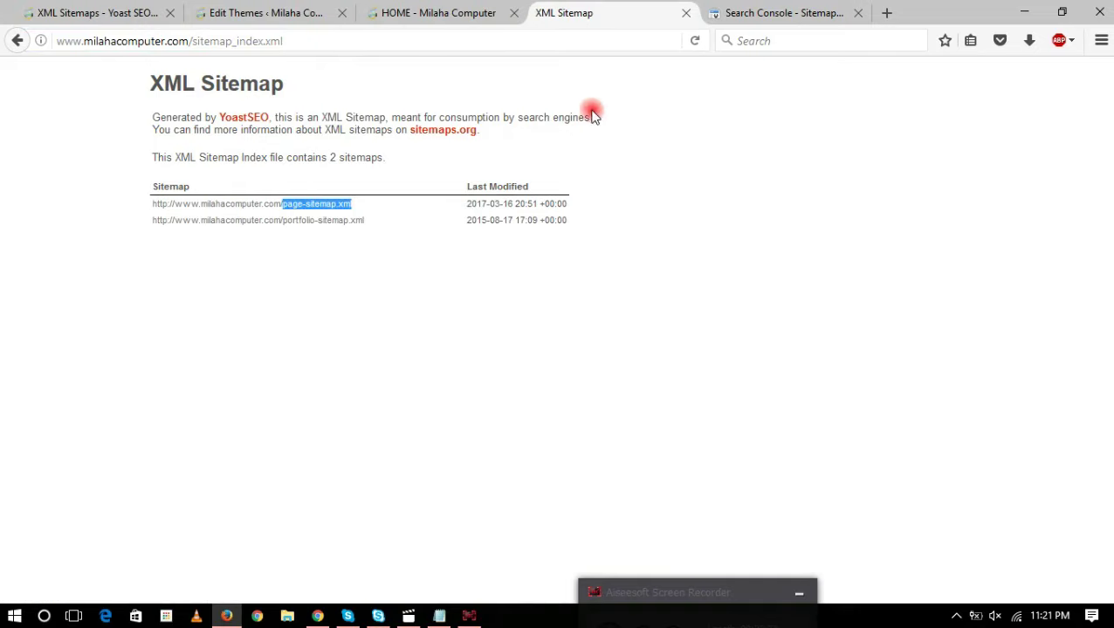
click(1024, 12)
click(328, 213)
right_click(328, 213)
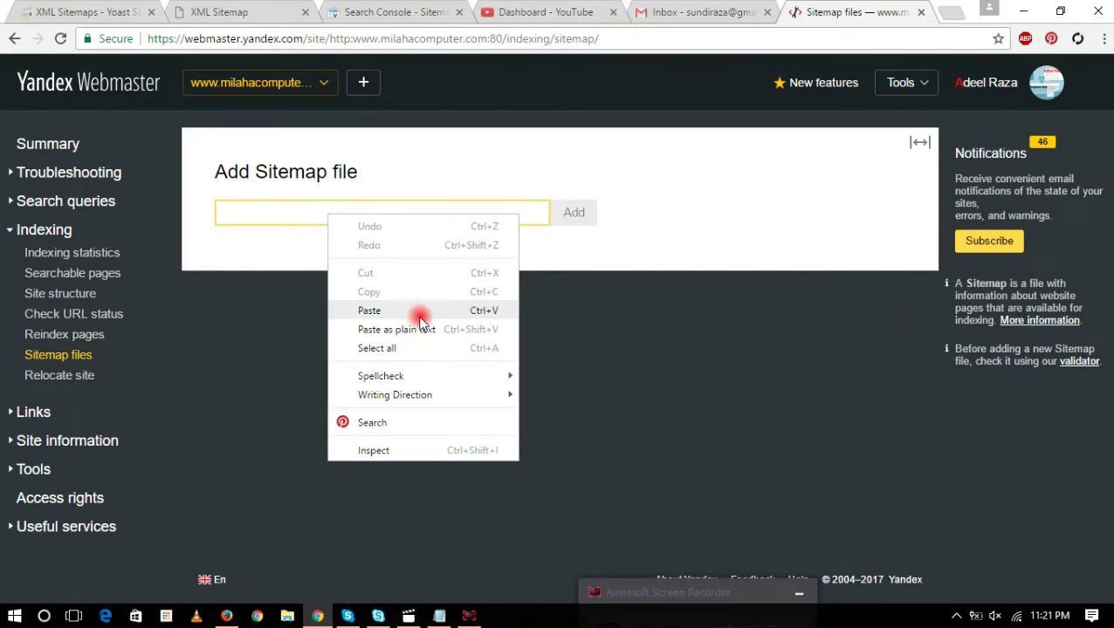
click(408, 309)
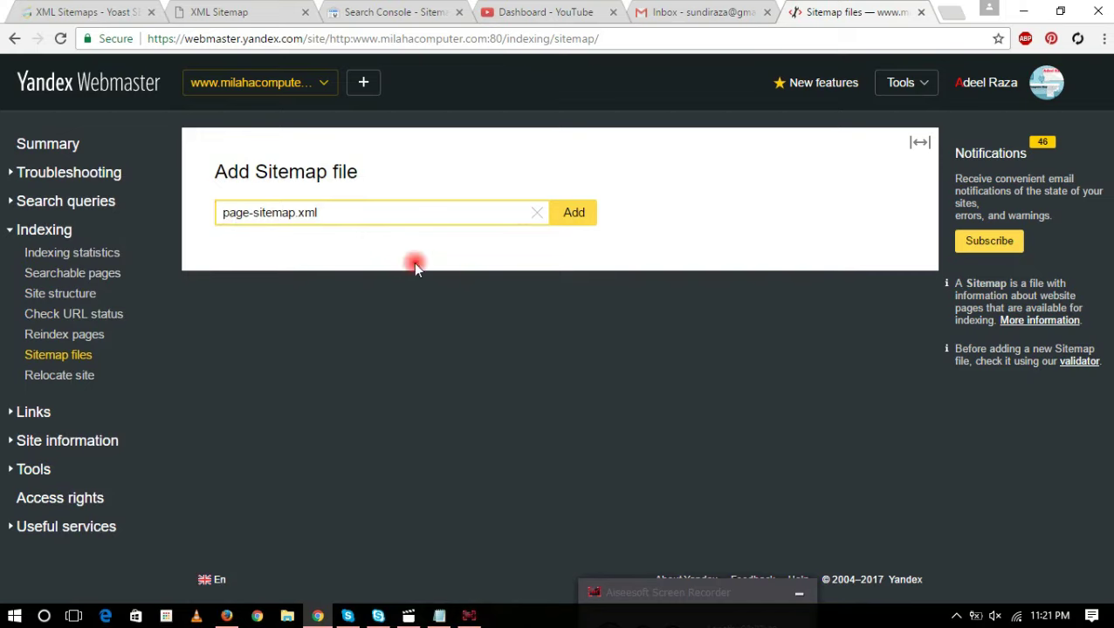
text(www.mi)
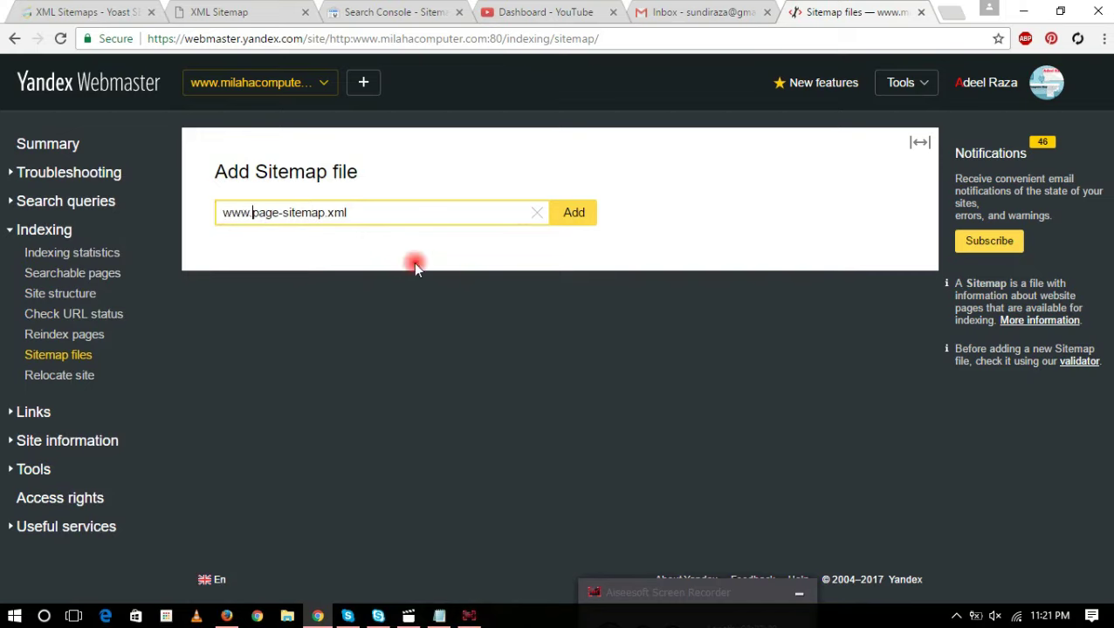
text(lahacom)
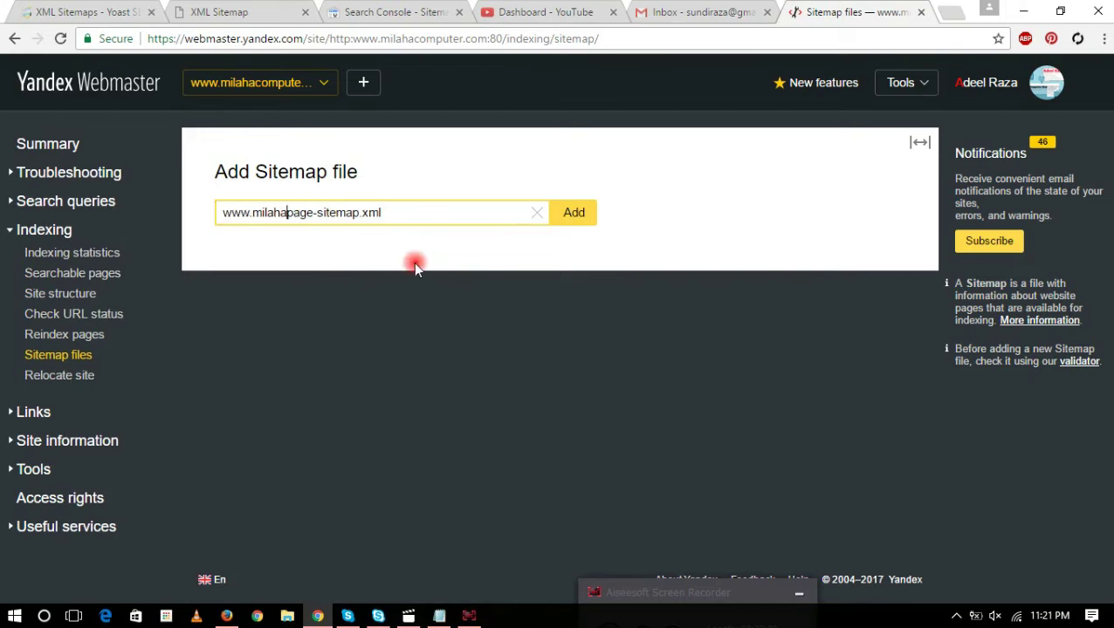
text(puter.co)
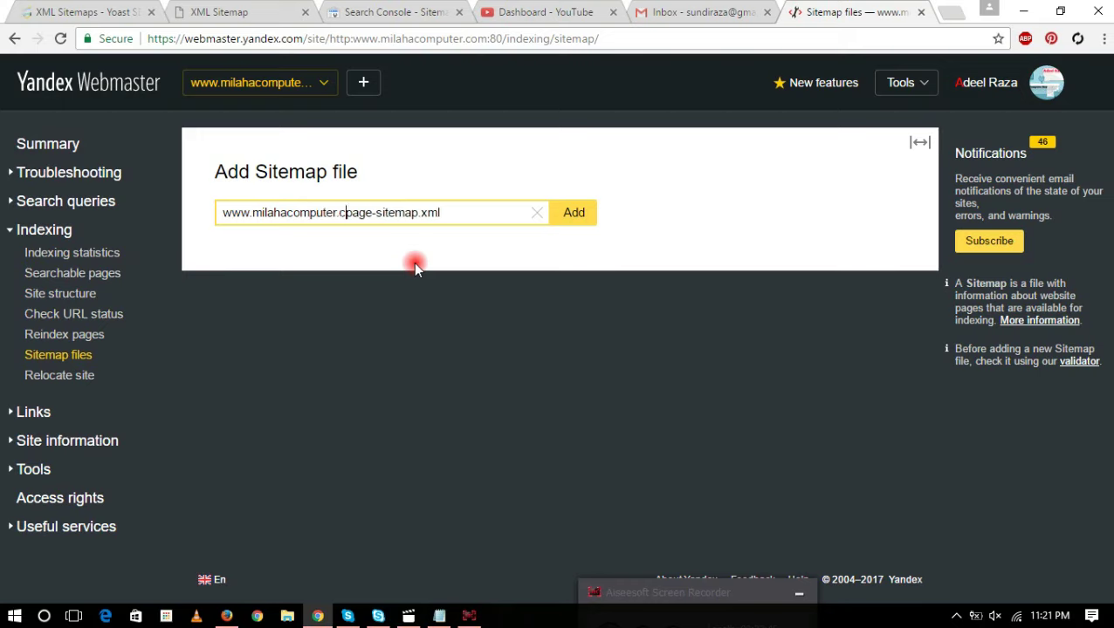
text(m/)
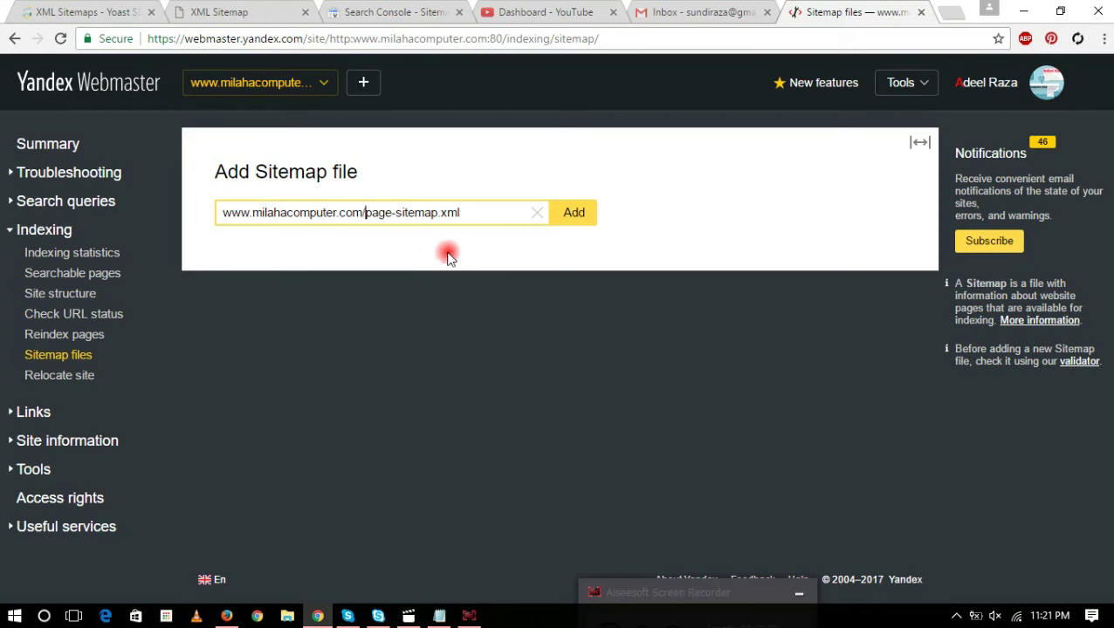
click(575, 215)
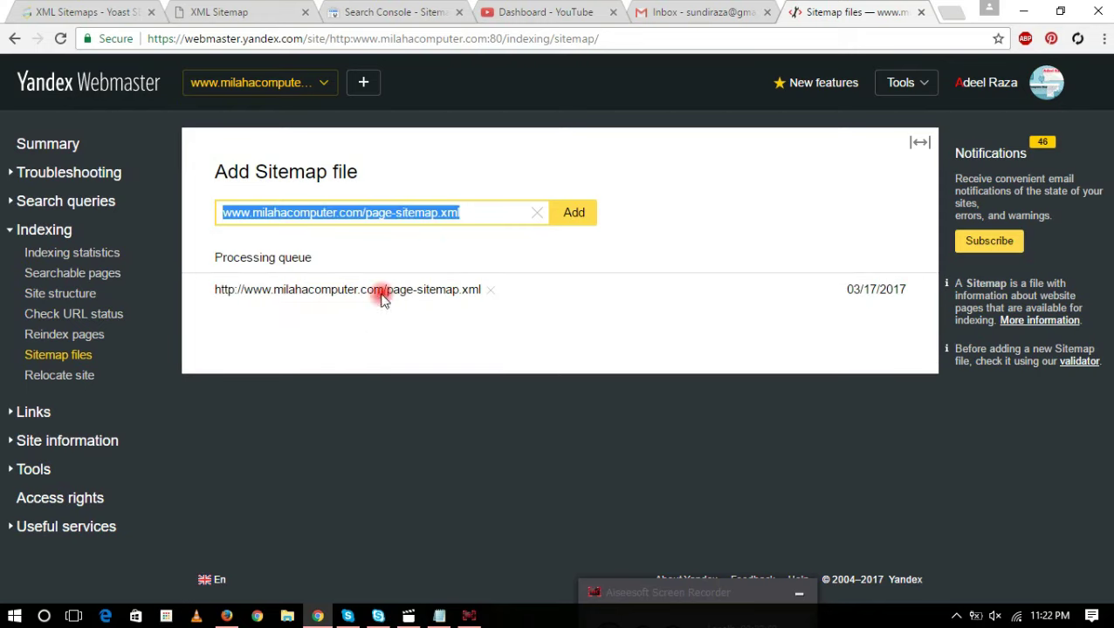
drag(219, 256, 350, 258)
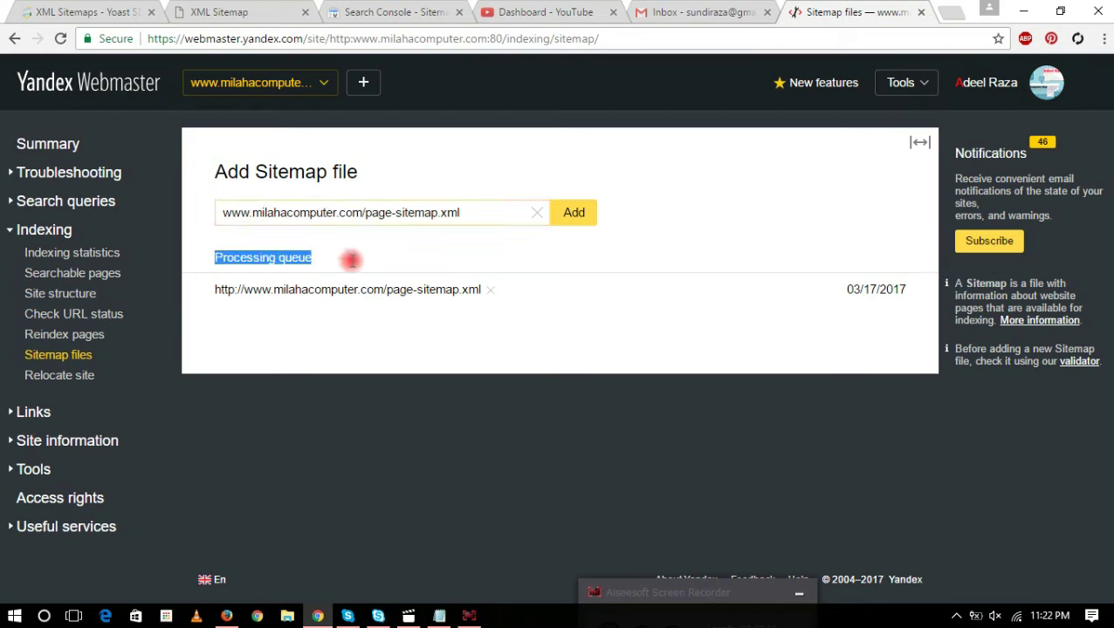
click(591, 288)
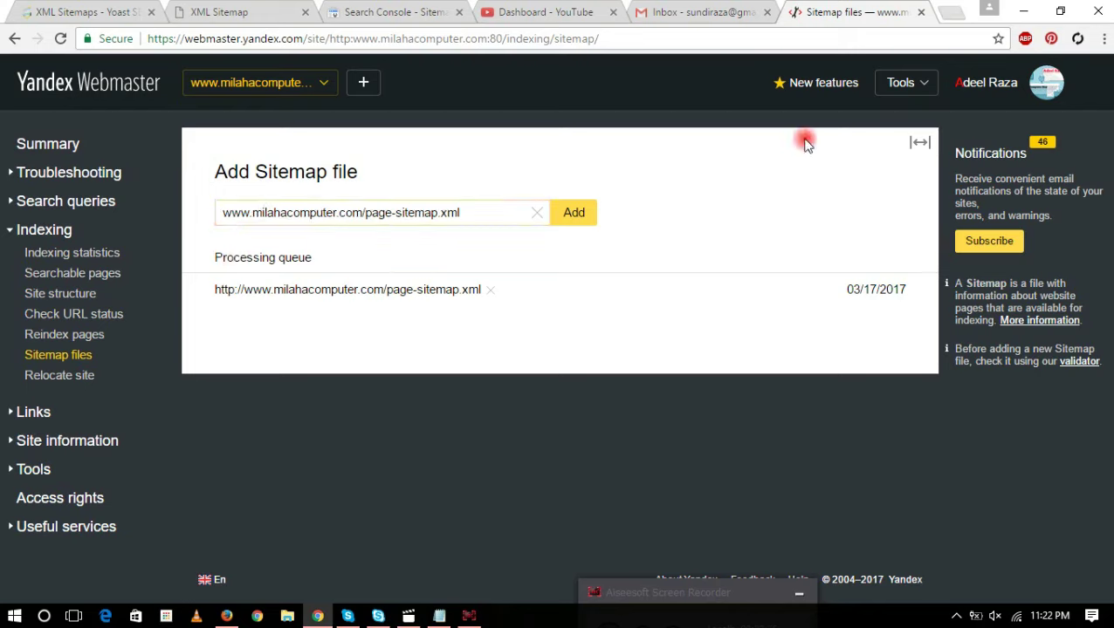
click(439, 617)
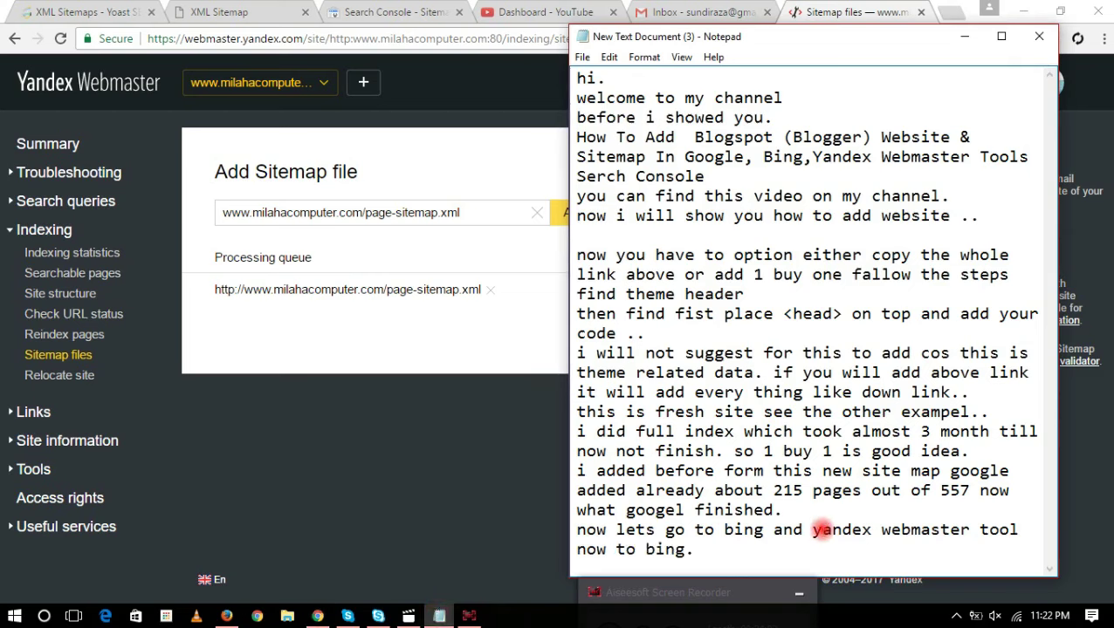
click(530, 324)
click(321, 90)
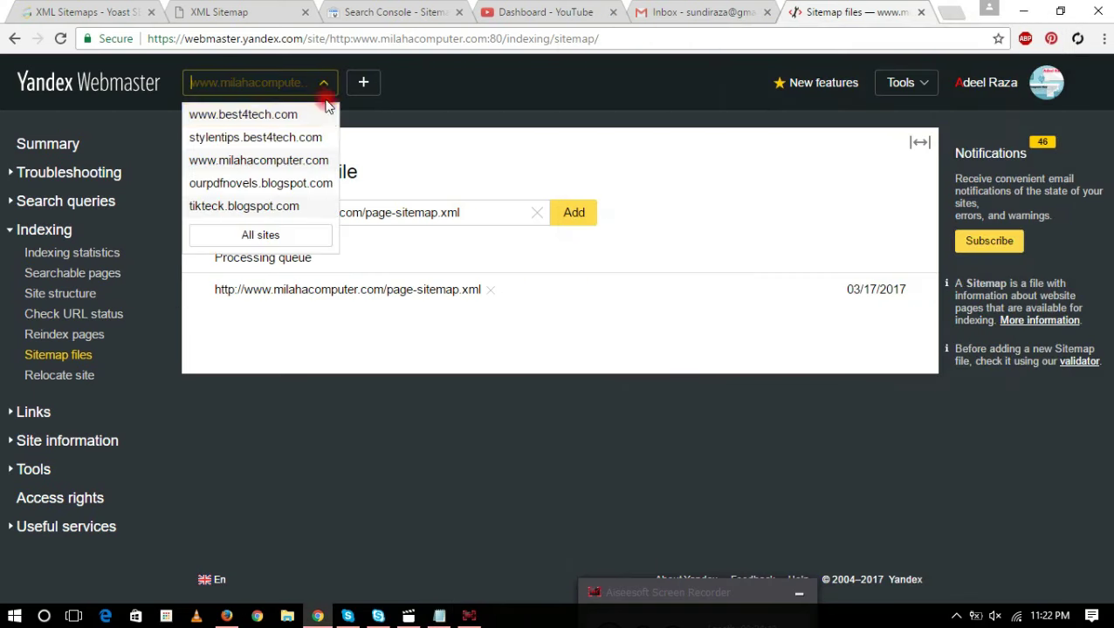
click(294, 112)
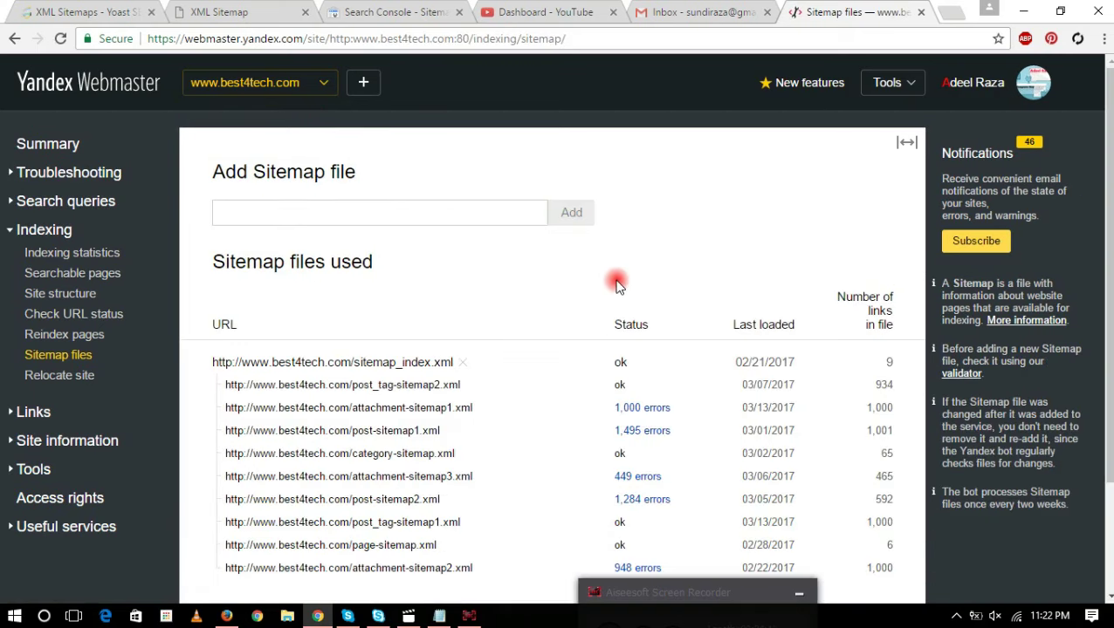
scroll(615, 285, down, 3)
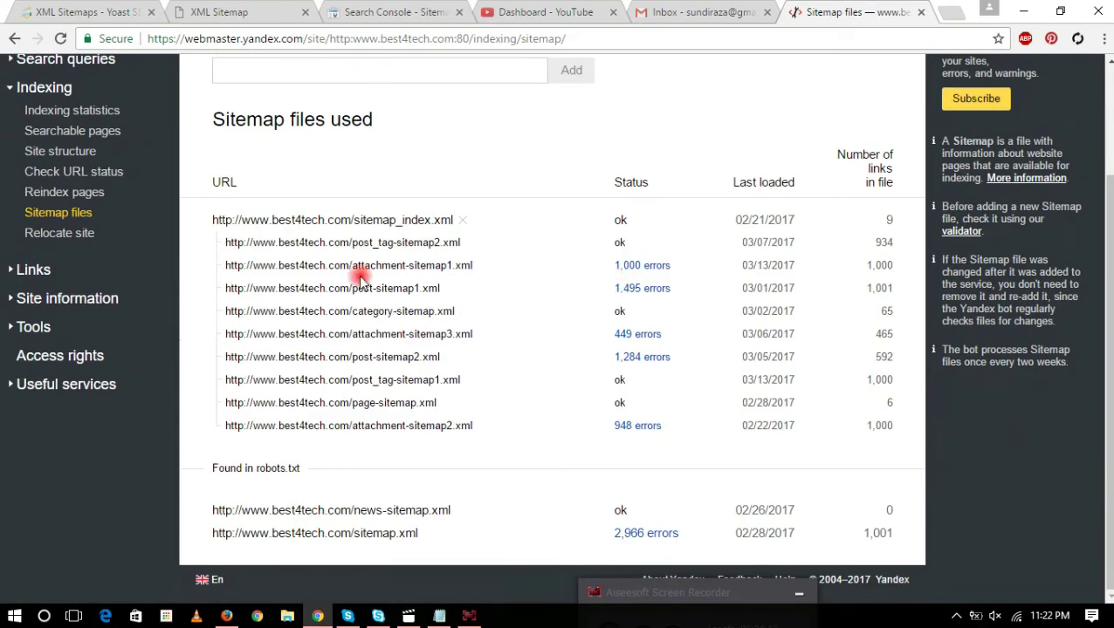
- Examine the error statuses and link counts of the attachment, post and tag sitemaps under best4tech's sitemap_index.xml
drag(351, 264, 681, 269)
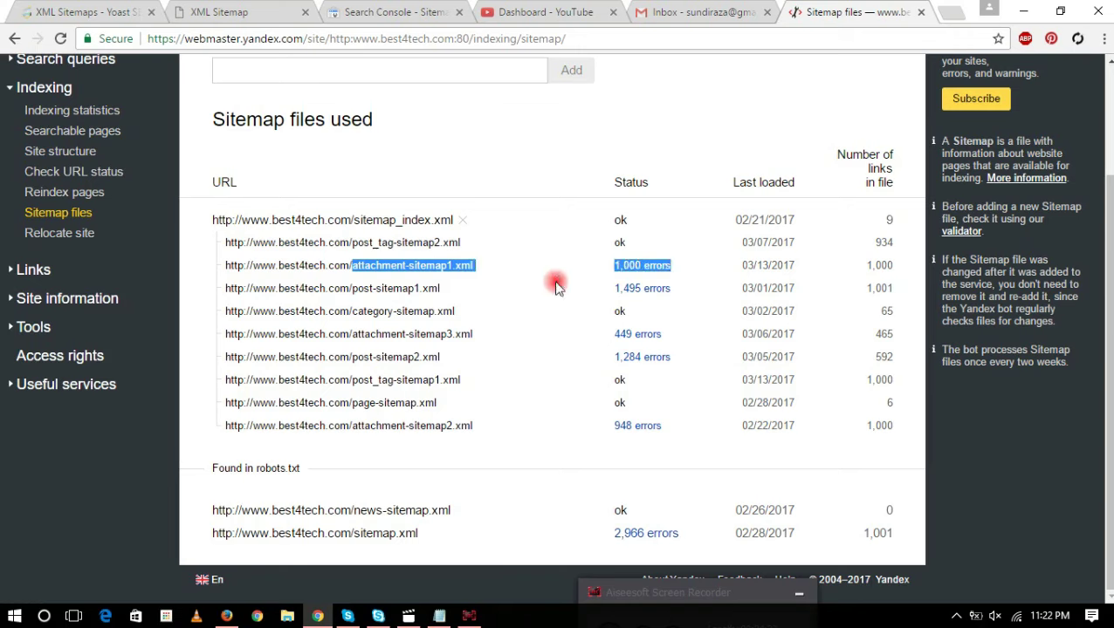
click(372, 290)
drag(354, 291, 688, 293)
click(687, 293)
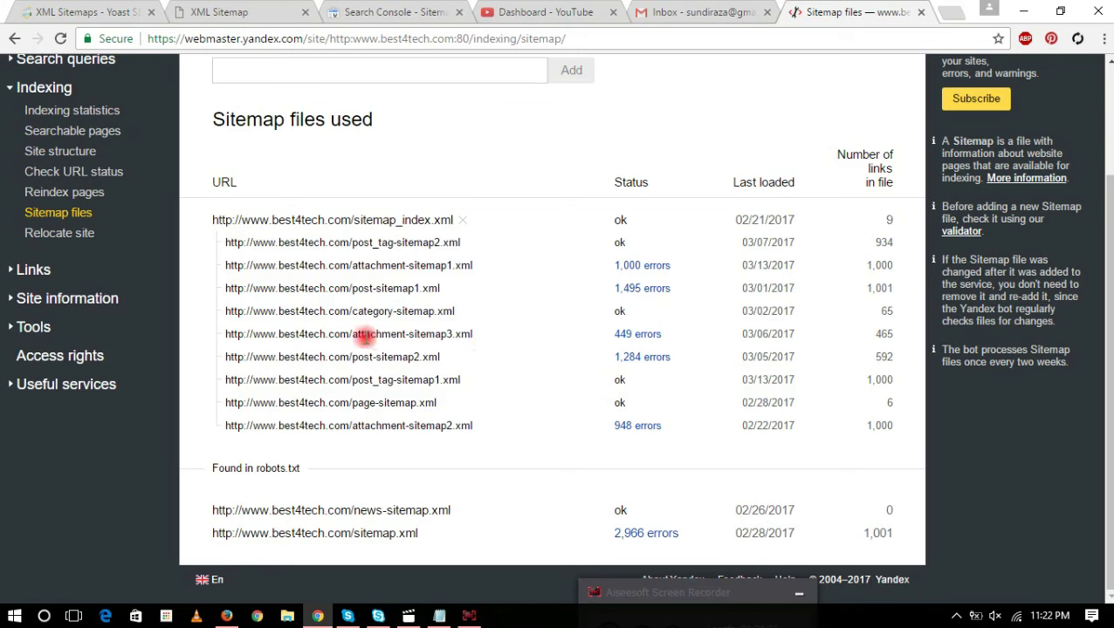
drag(353, 335, 678, 337)
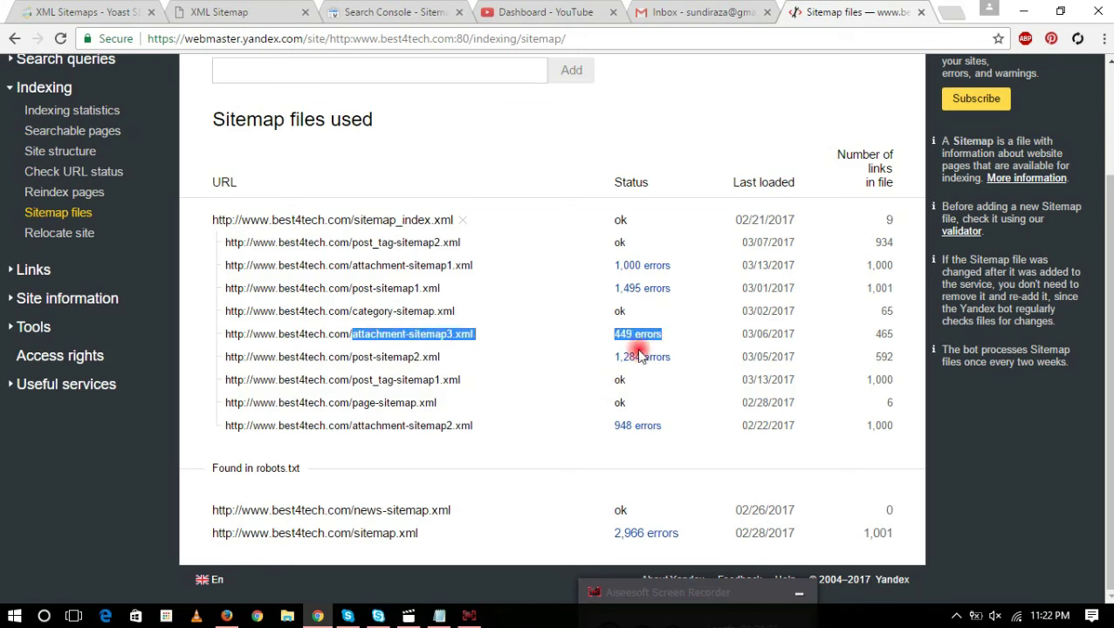
click(377, 361)
drag(354, 357, 677, 365)
click(680, 389)
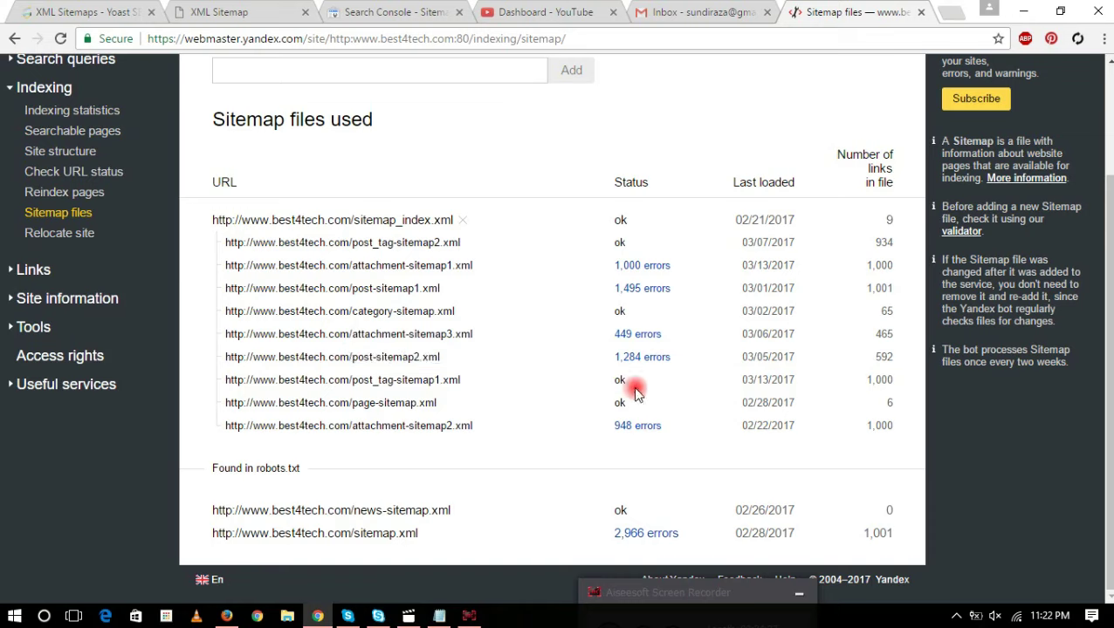
drag(606, 356, 689, 354)
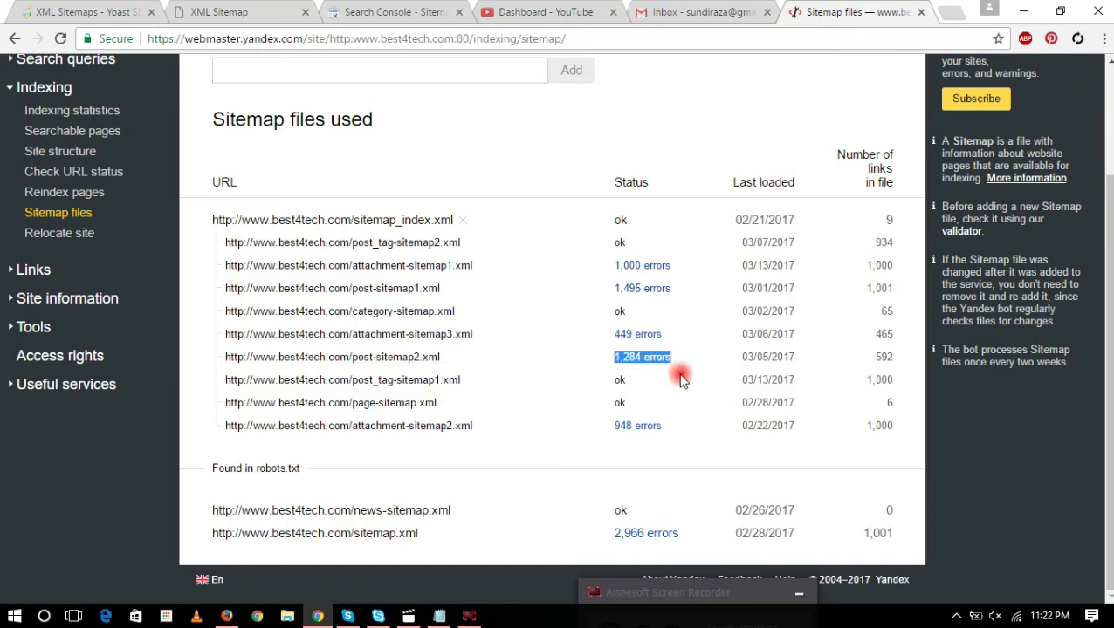
click(682, 377)
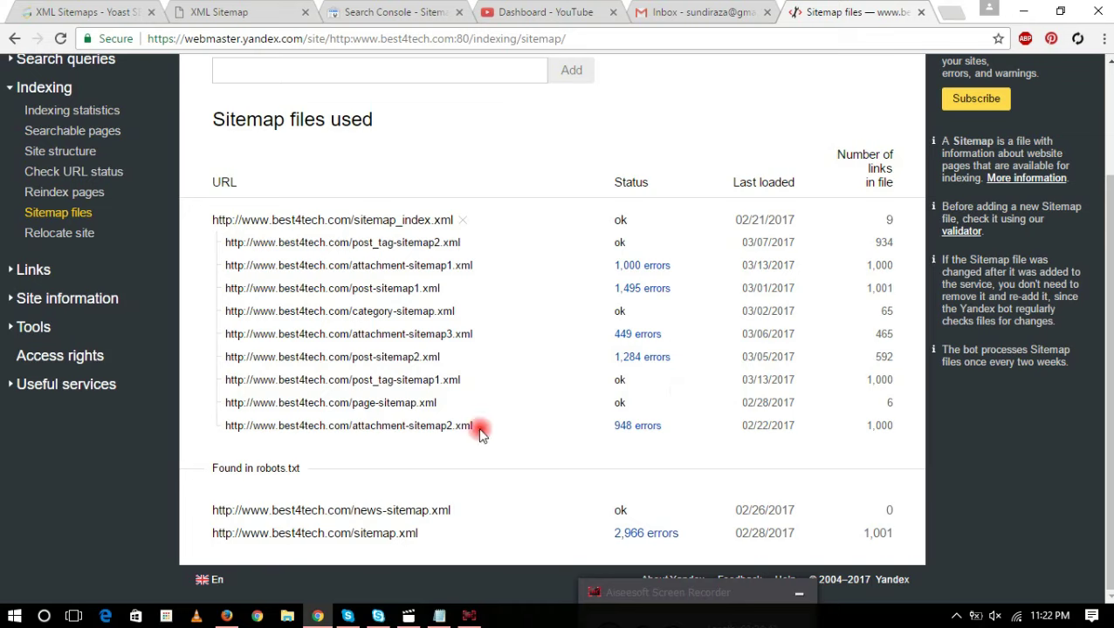
drag(367, 423, 695, 439)
click(696, 439)
click(876, 428)
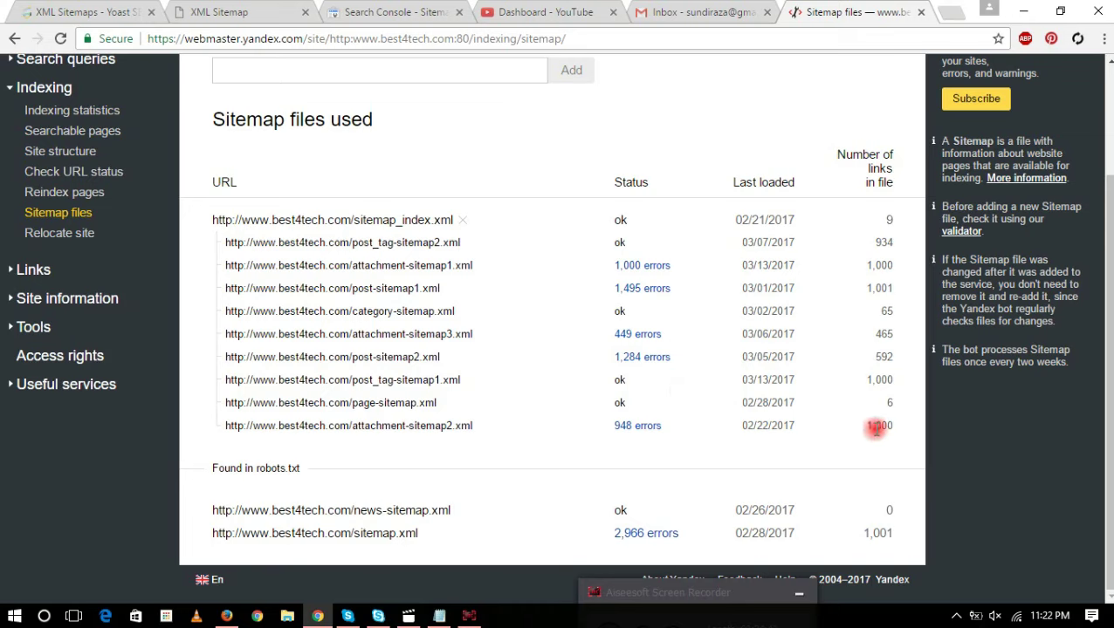
drag(873, 428, 894, 424)
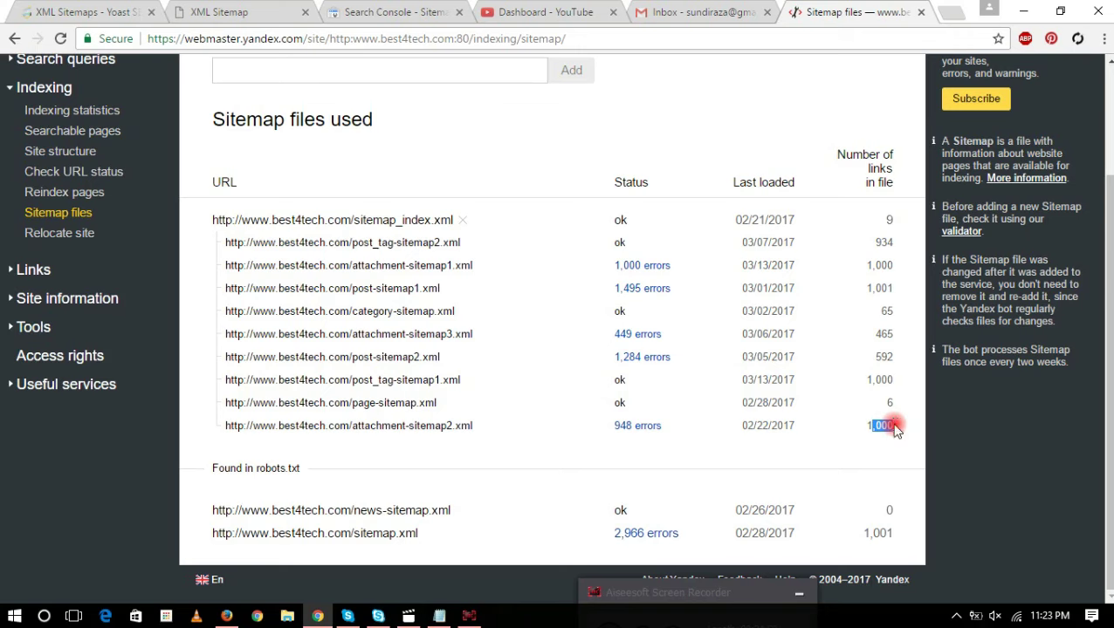
drag(888, 380, 876, 380)
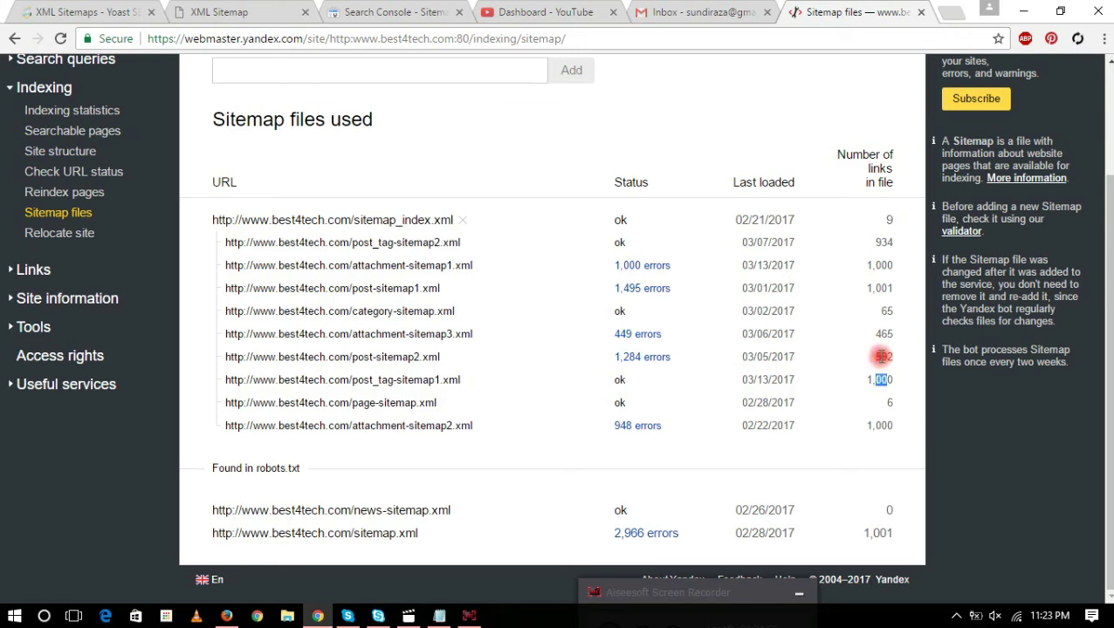
- Open the validation results for best4tech's post-sitemap2.xml and review the full list of image:image tag warnings
click(636, 358)
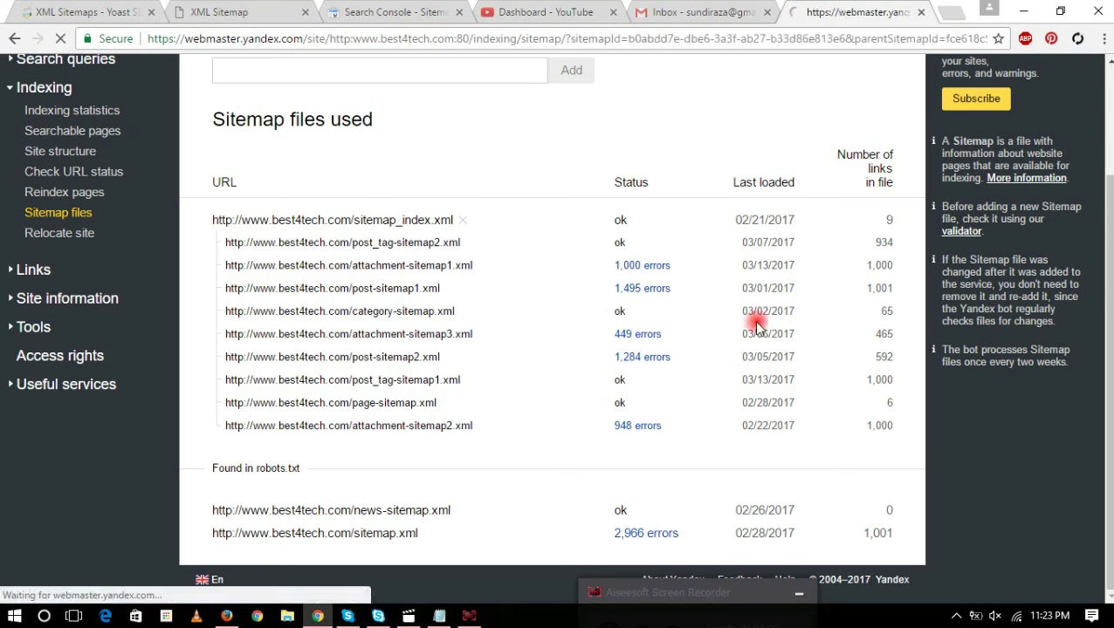
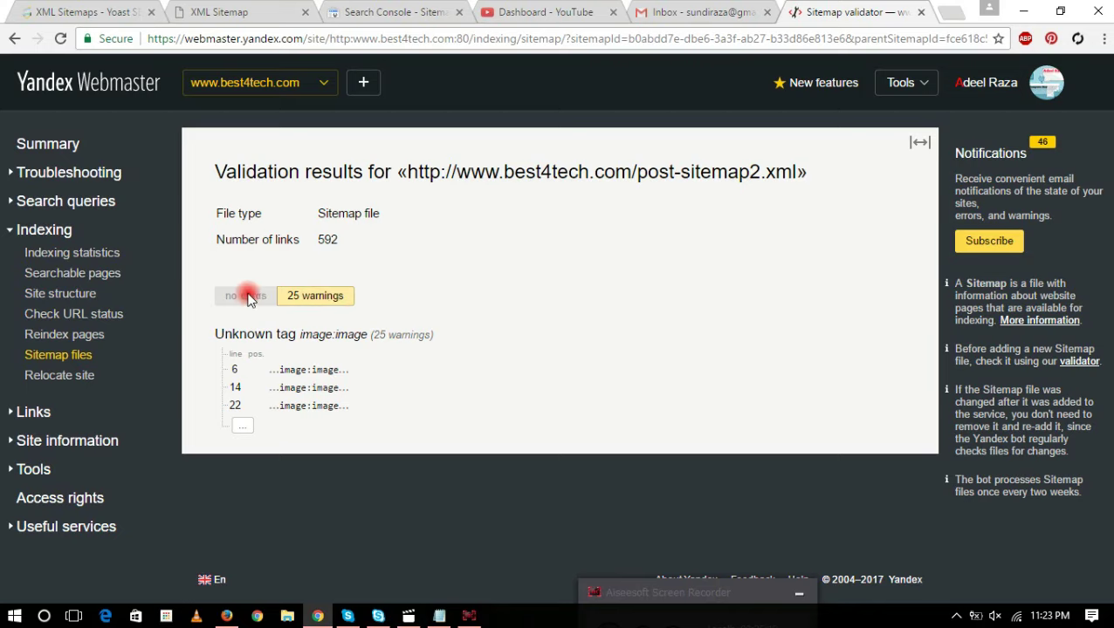
click(242, 425)
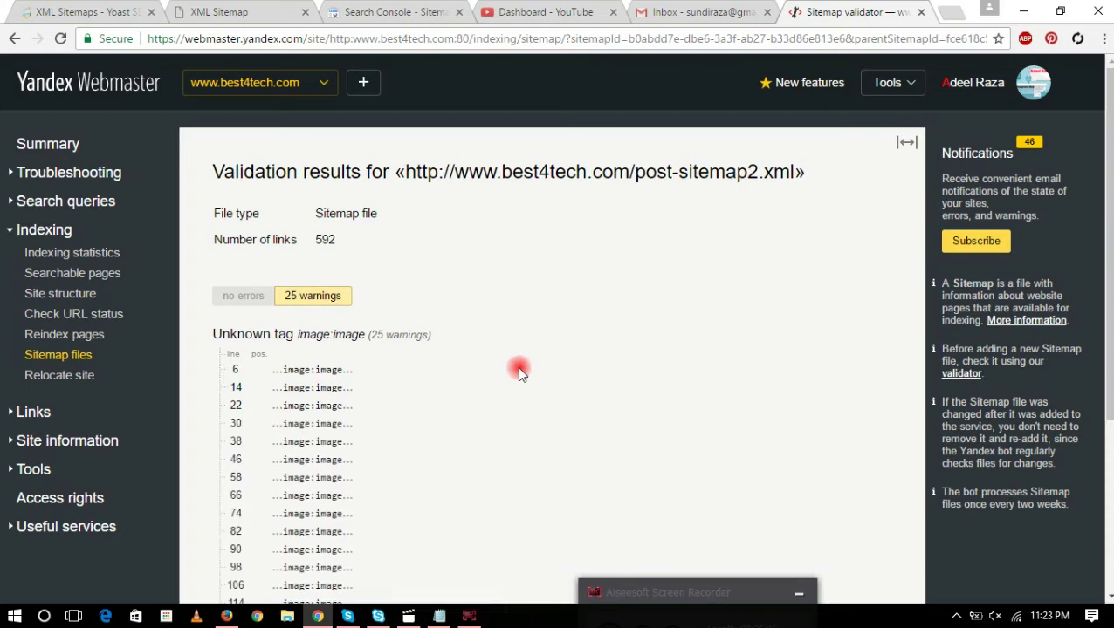
scroll(515, 366, down, 3)
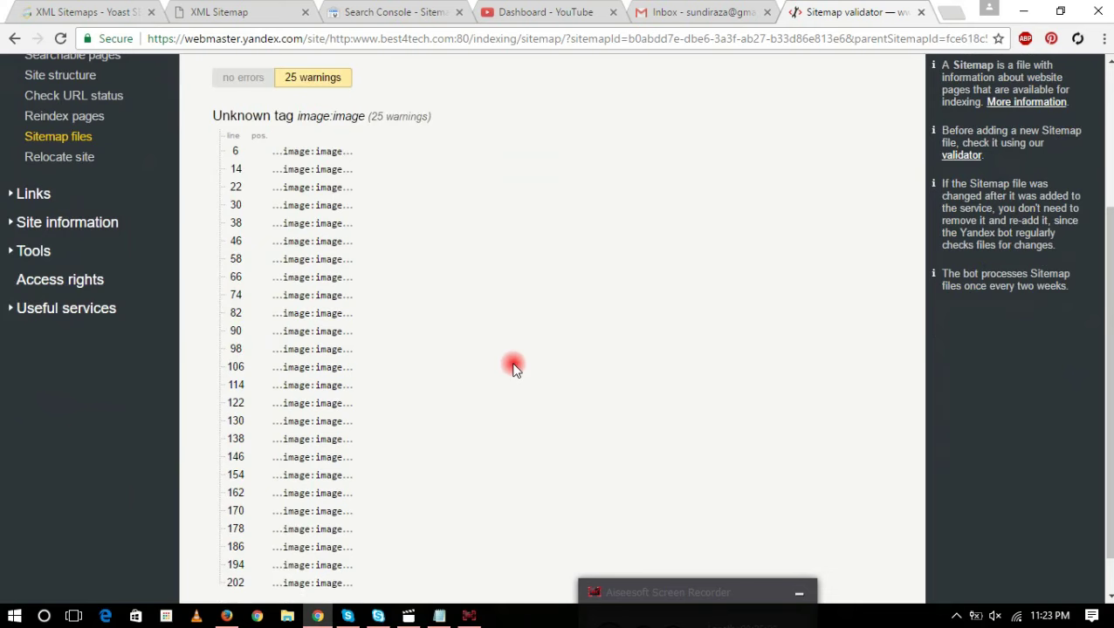
scroll(515, 367, down, 1)
mouse_move(315, 500)
mouse_down()
mouse_move(352, 502)
mouse_move(305, 499)
mouse_up()
click(428, 472)
scroll(428, 472, up, 4)
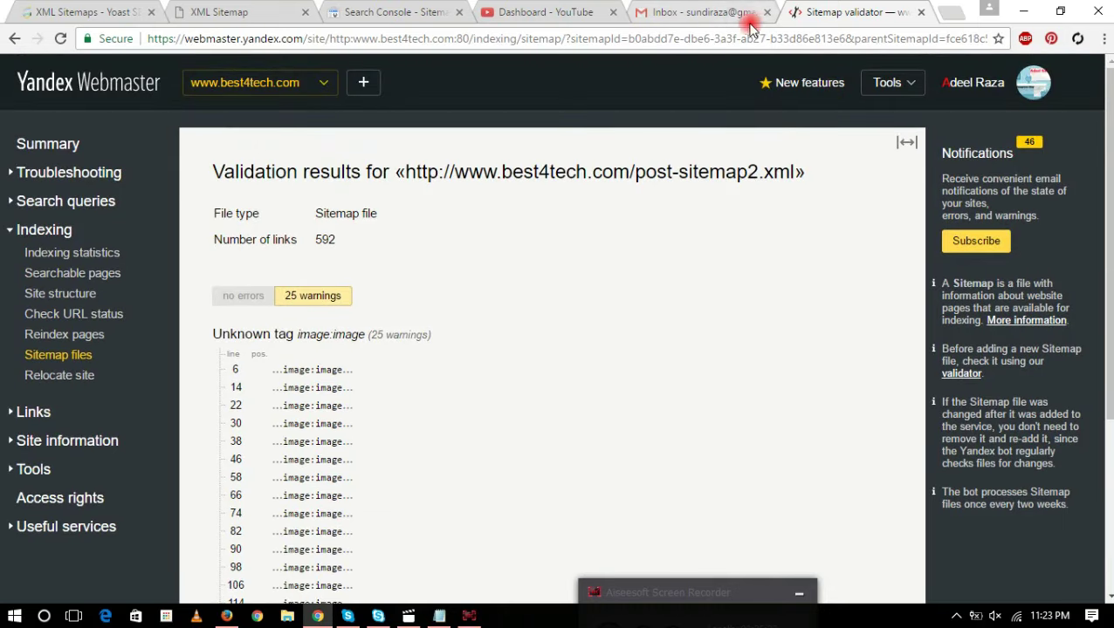
- Open google.ae in a new browser tab
key(ctrl+t)
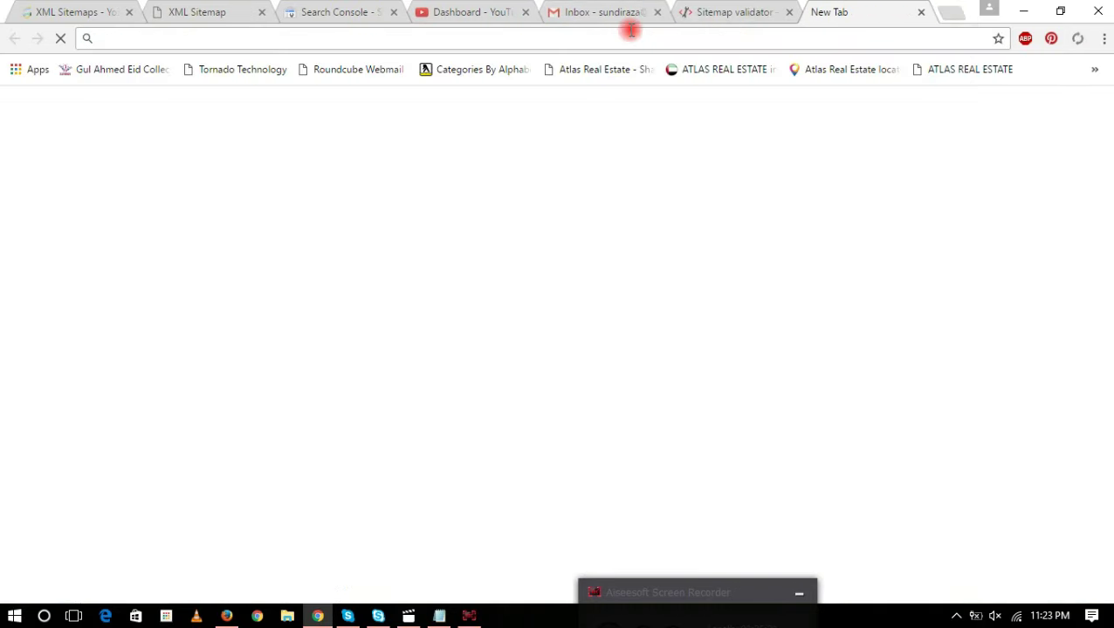
text(google.ae)
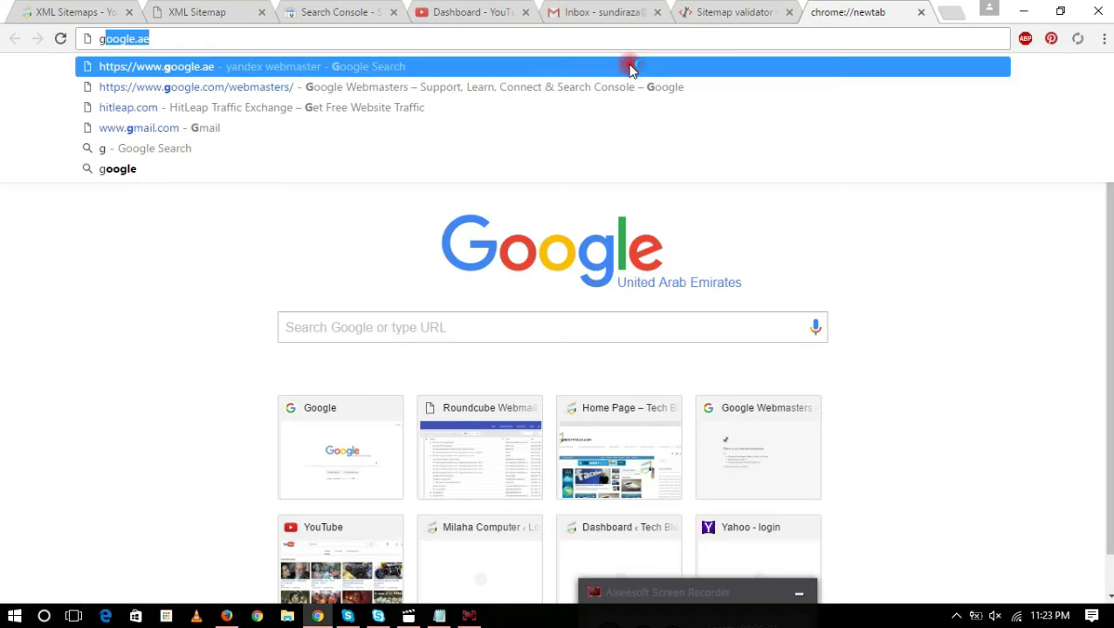
click(630, 70)
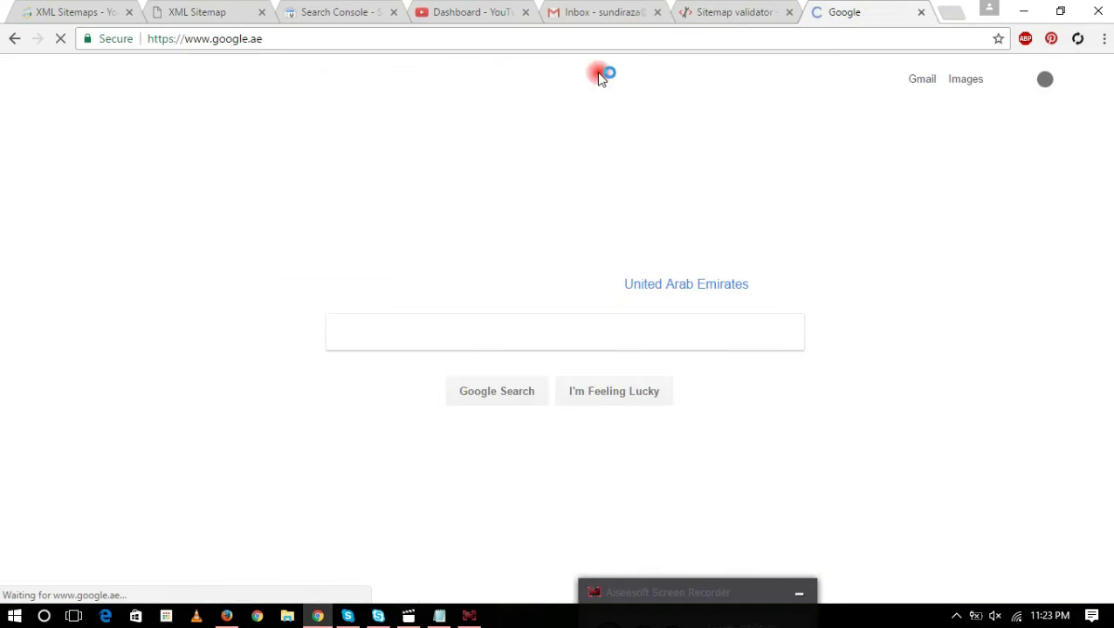
- Search Google for bing webmaster, open the Bing Webmaster Tools site and sign in
text(bing)
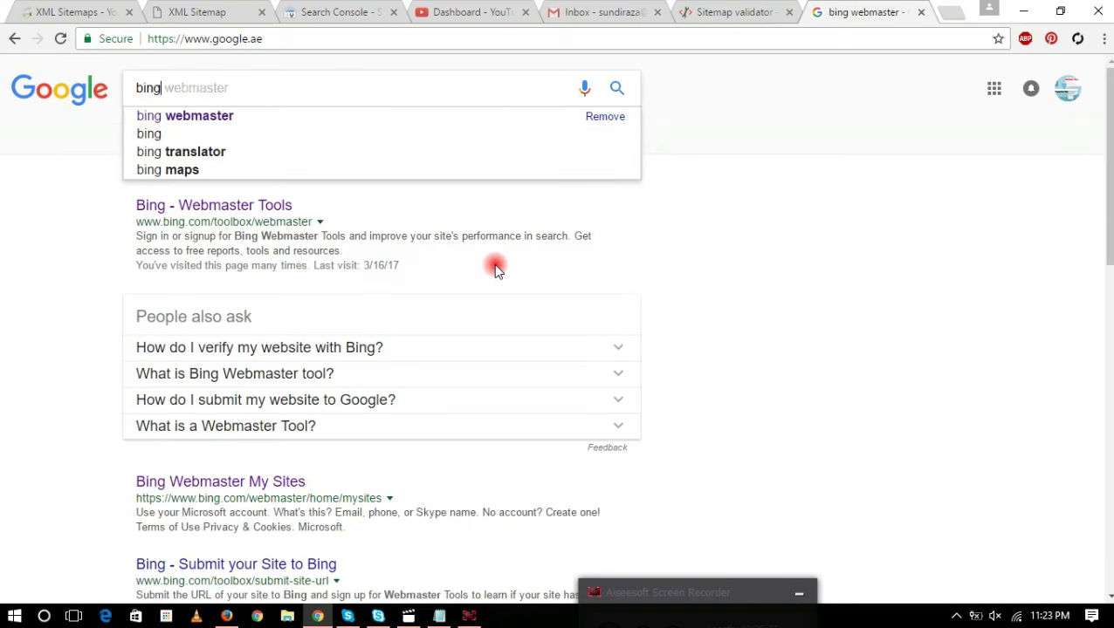
key(Down)
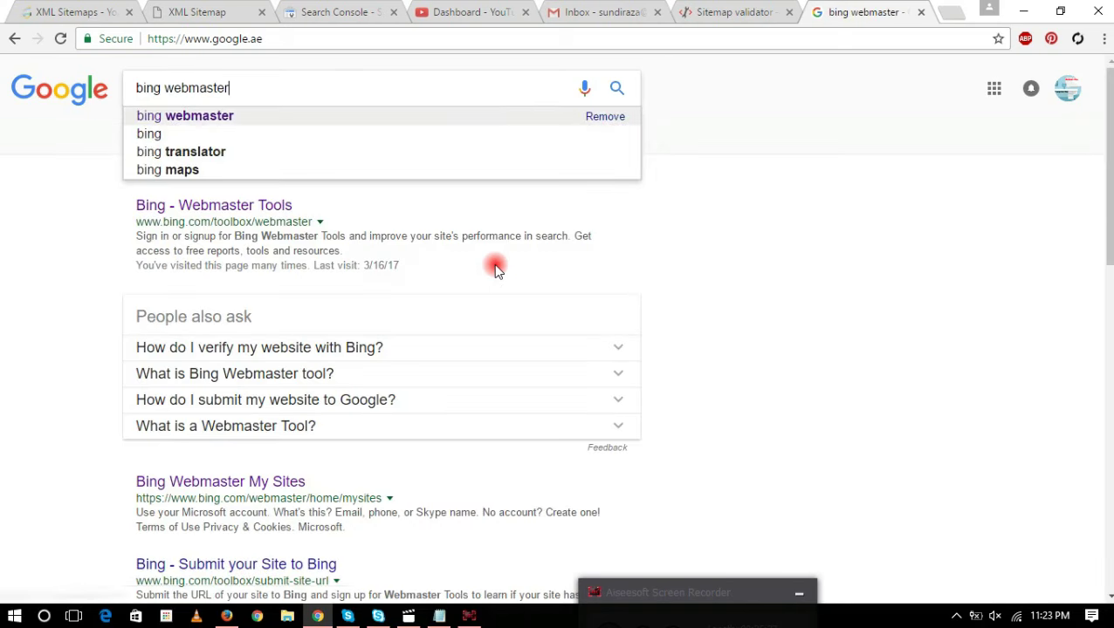
key(Return)
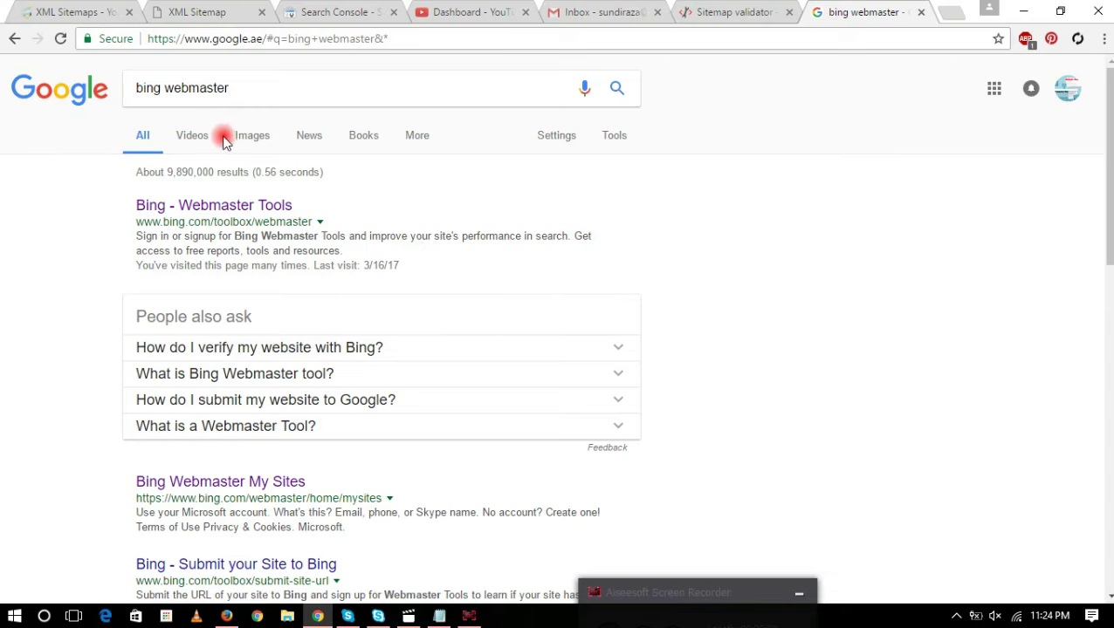
click(250, 202)
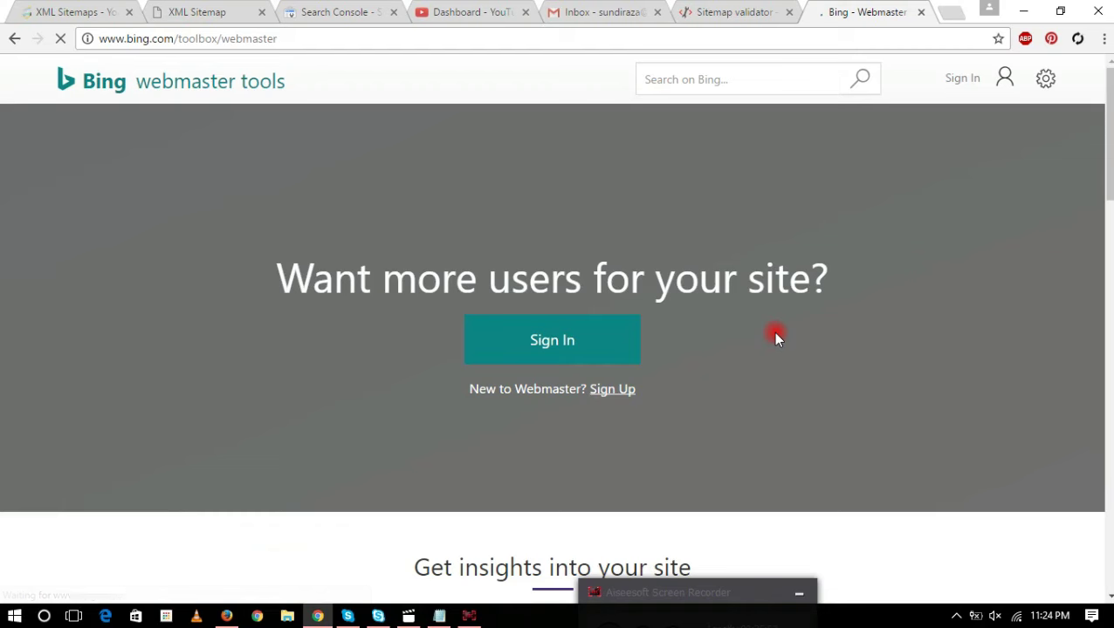
click(569, 348)
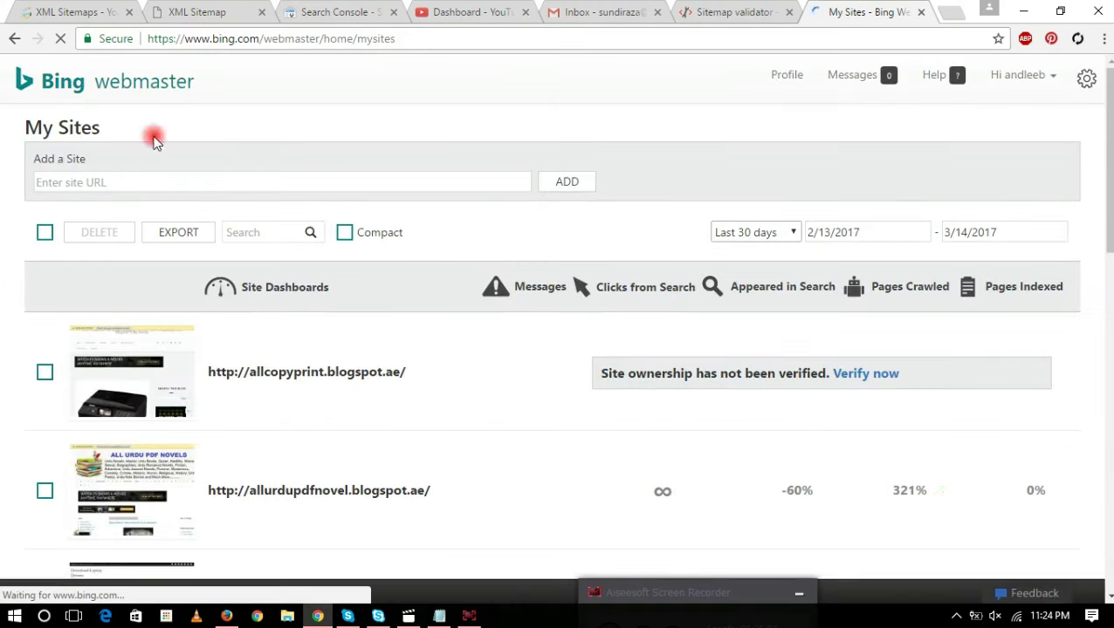
click(96, 182)
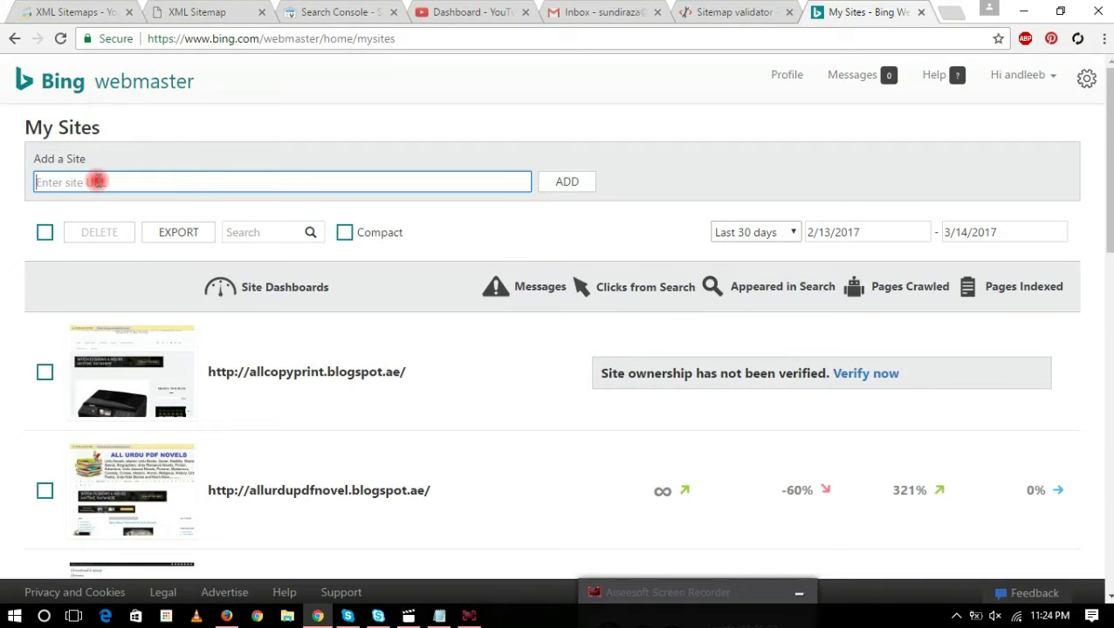
text(http://www.milahacomputer.com)
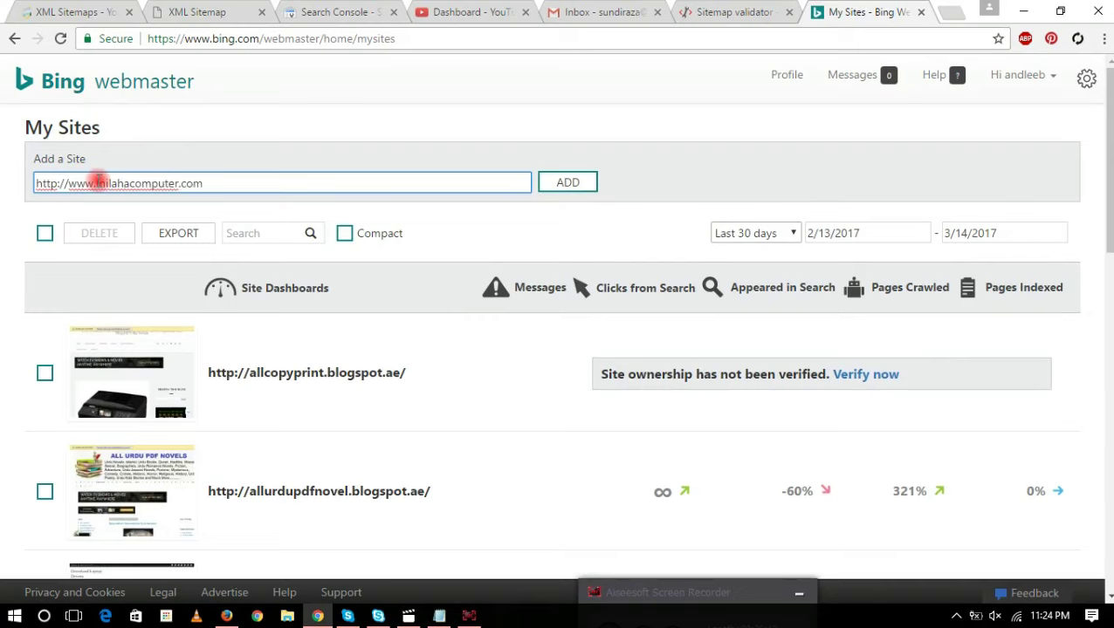
click(581, 185)
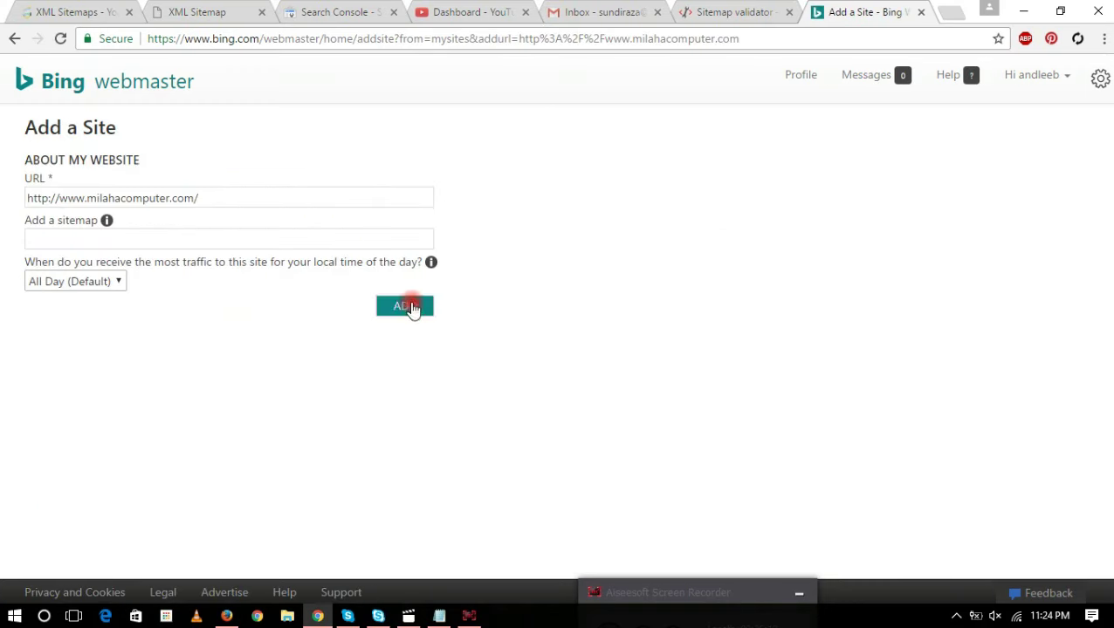
click(231, 238)
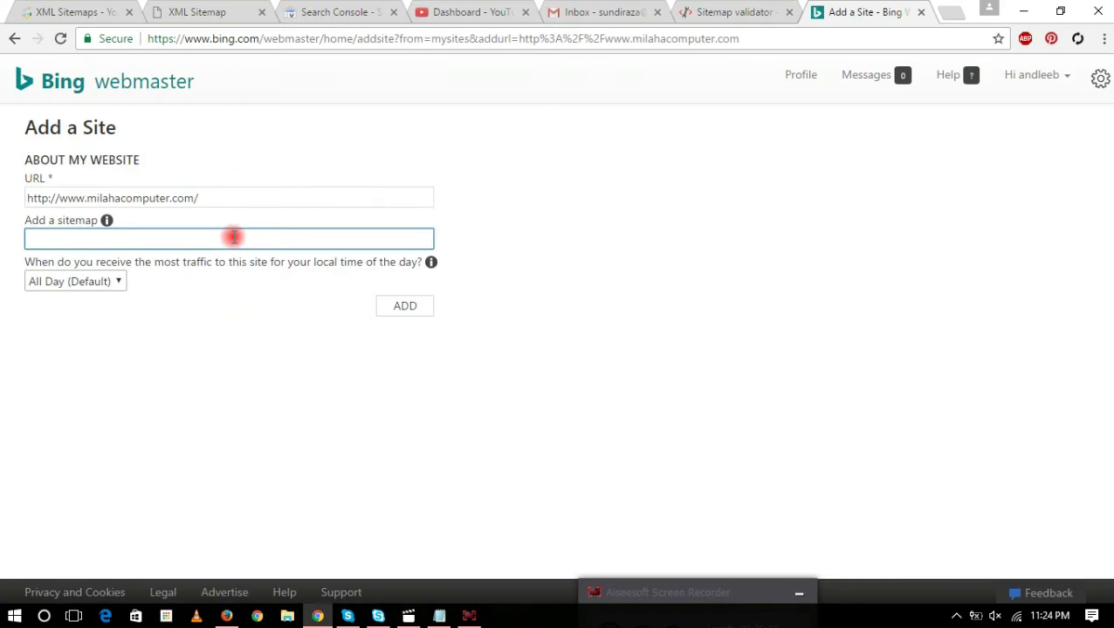
drag(209, 199, 5, 192)
key(ctrl+c)
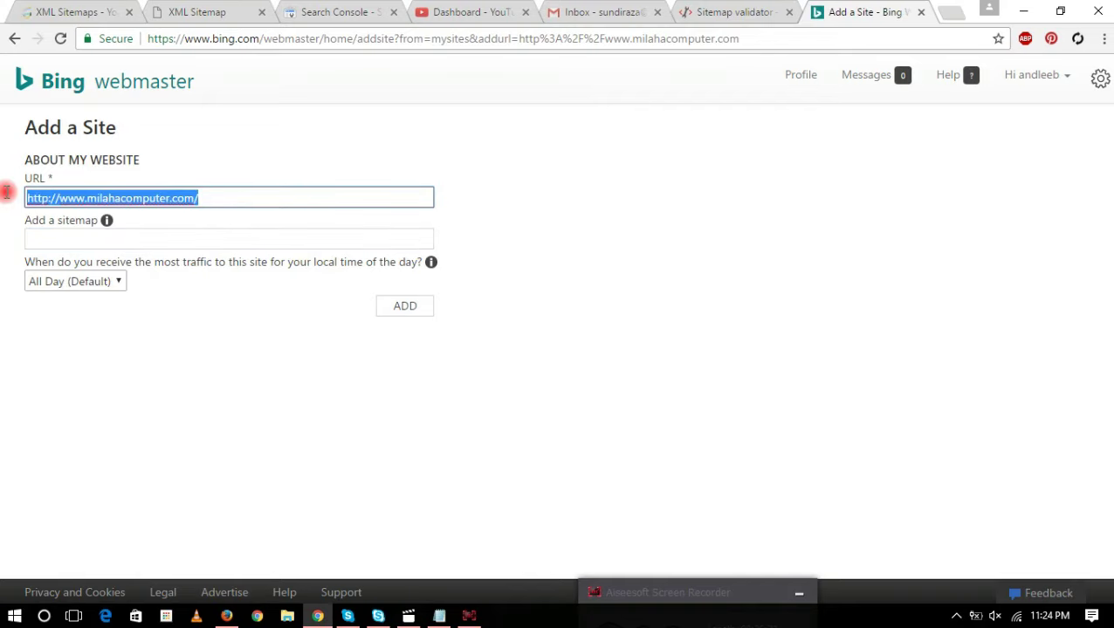
click(105, 237)
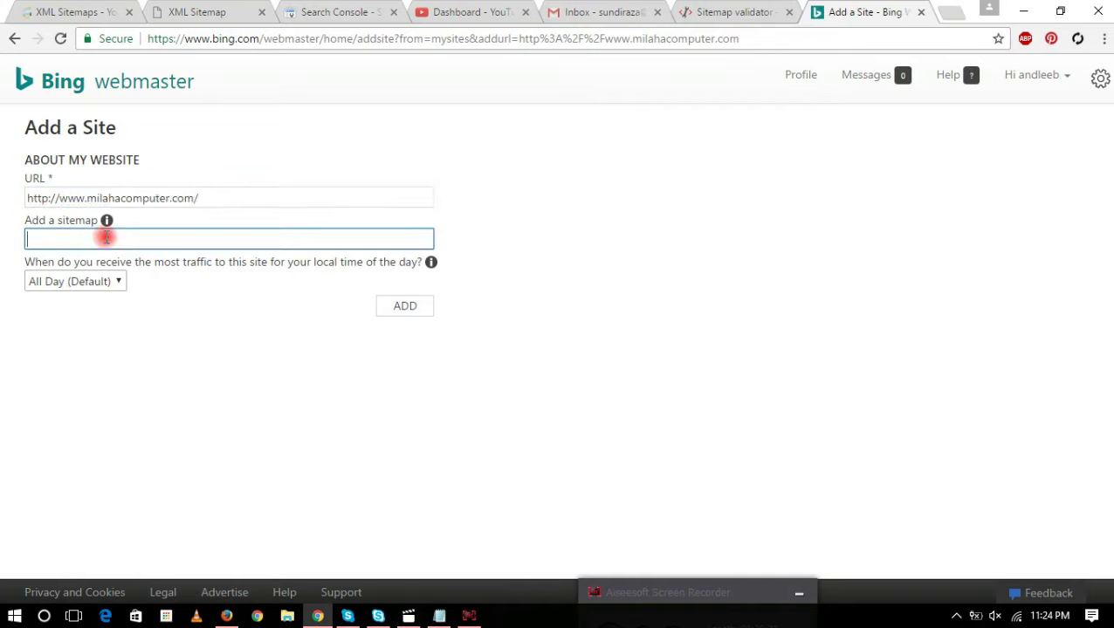
key(ctrl+v)
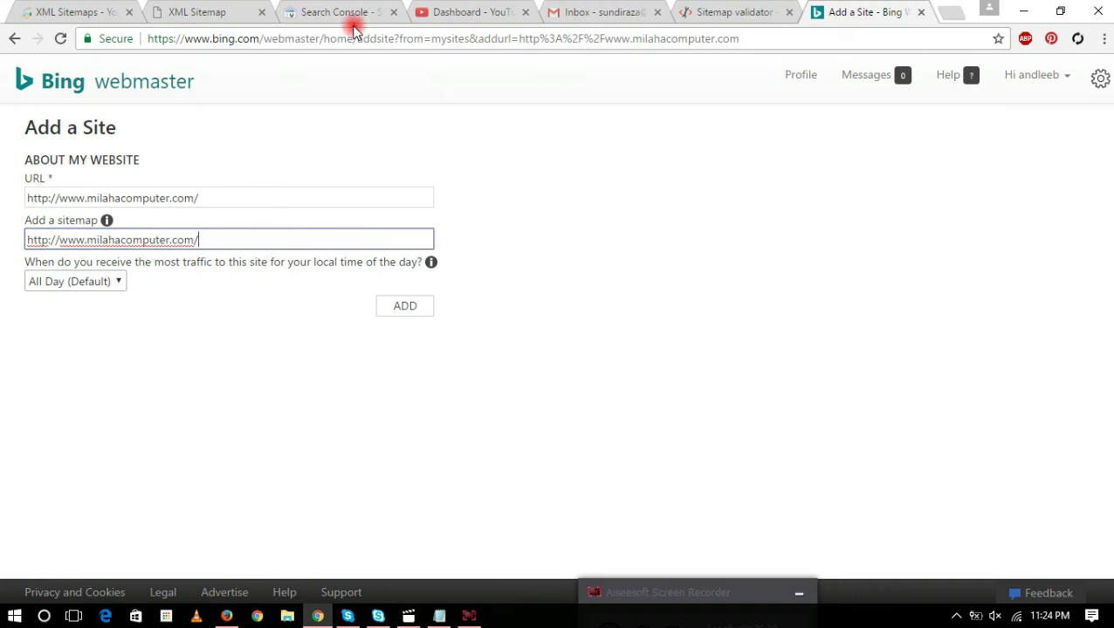
- Copy the page-sitemap.xml link from the XML Sitemap page in Firefox, enter it as the sitemap in Bing Webmaster and submit the site
click(226, 616)
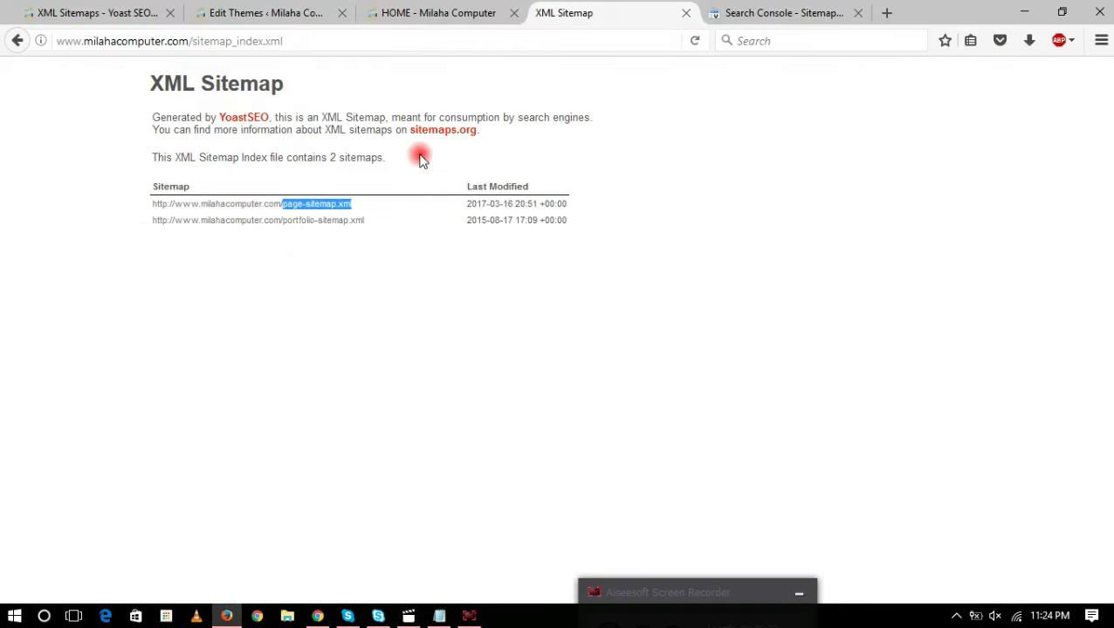
right_click(332, 203)
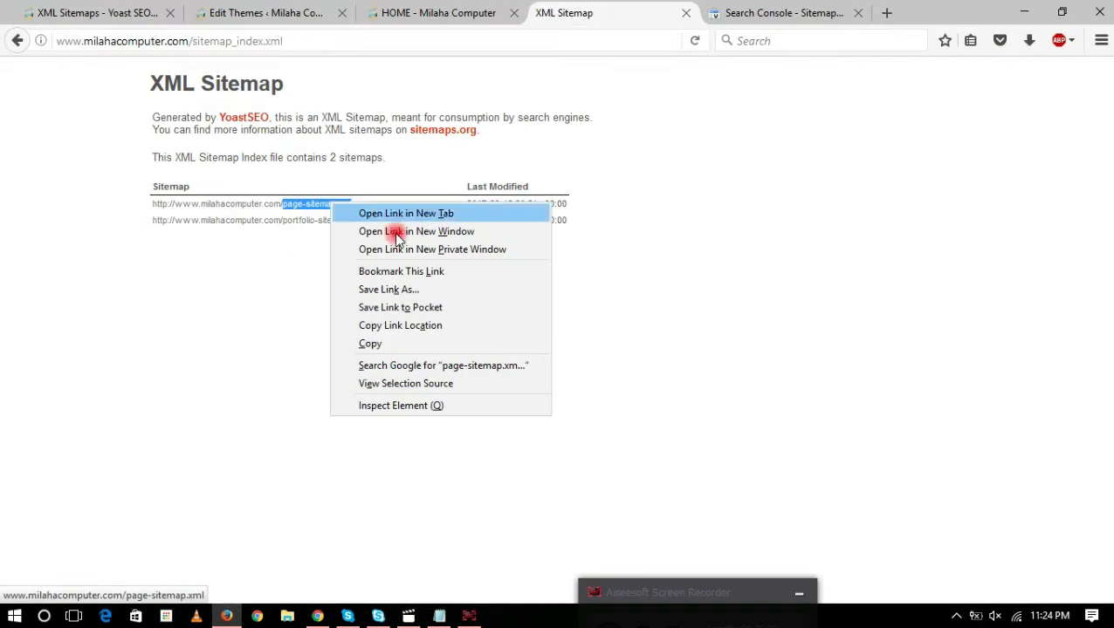
click(400, 326)
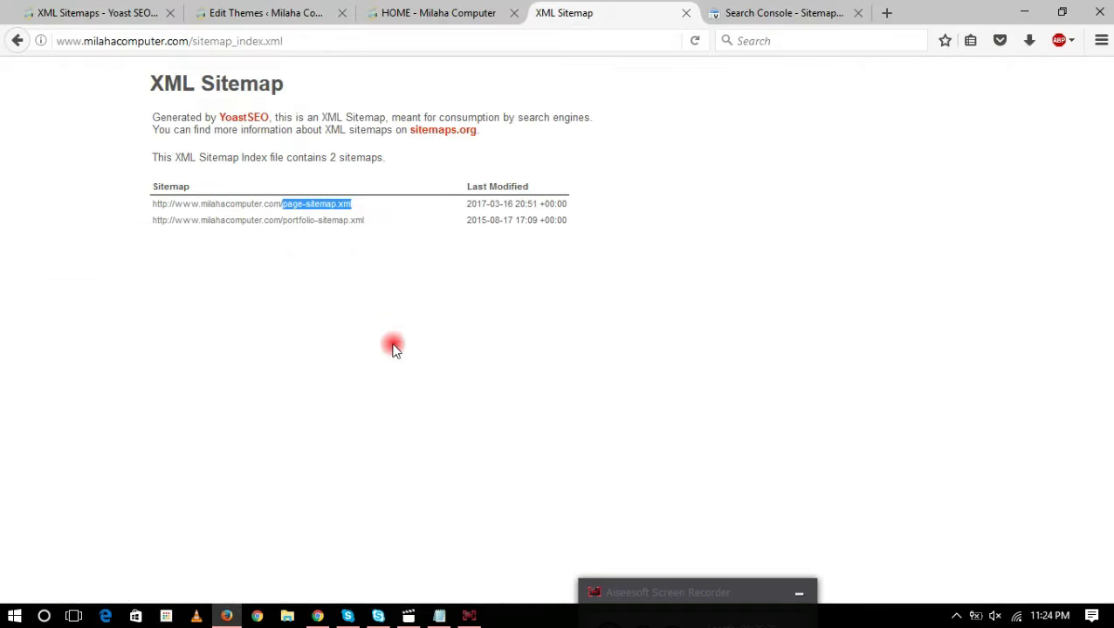
click(1023, 12)
right_click(221, 241)
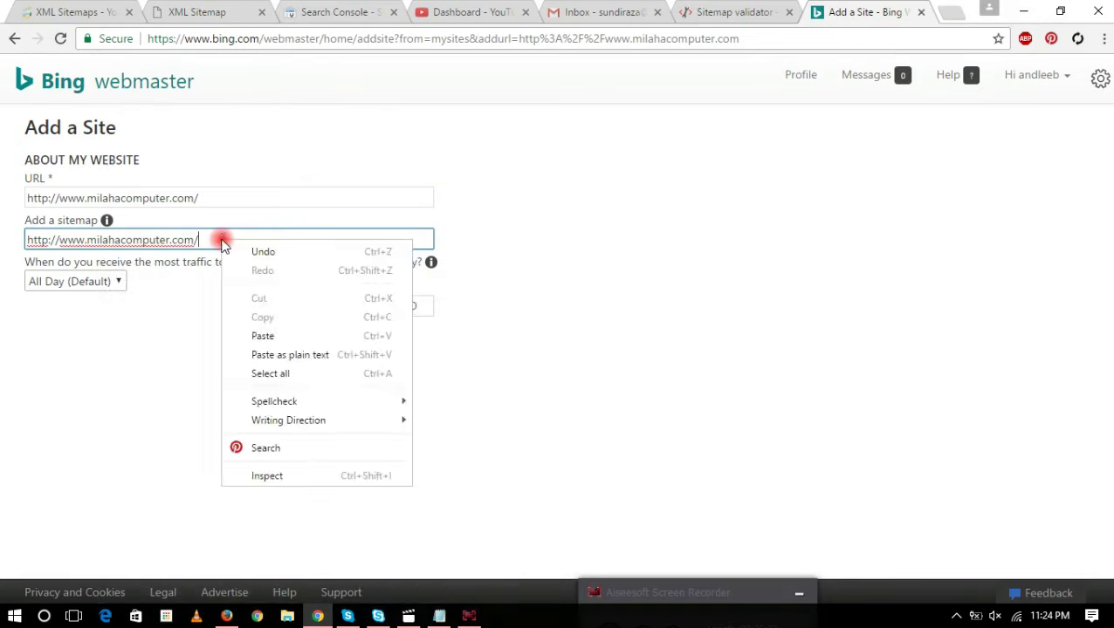
click(265, 335)
click(412, 308)
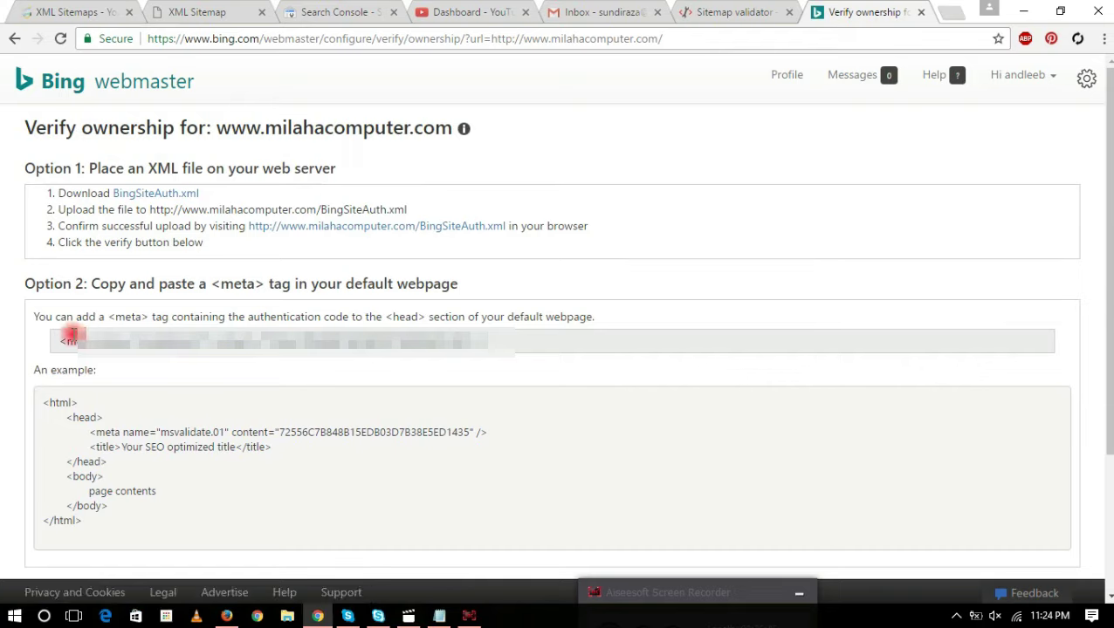
drag(55, 343, 496, 346)
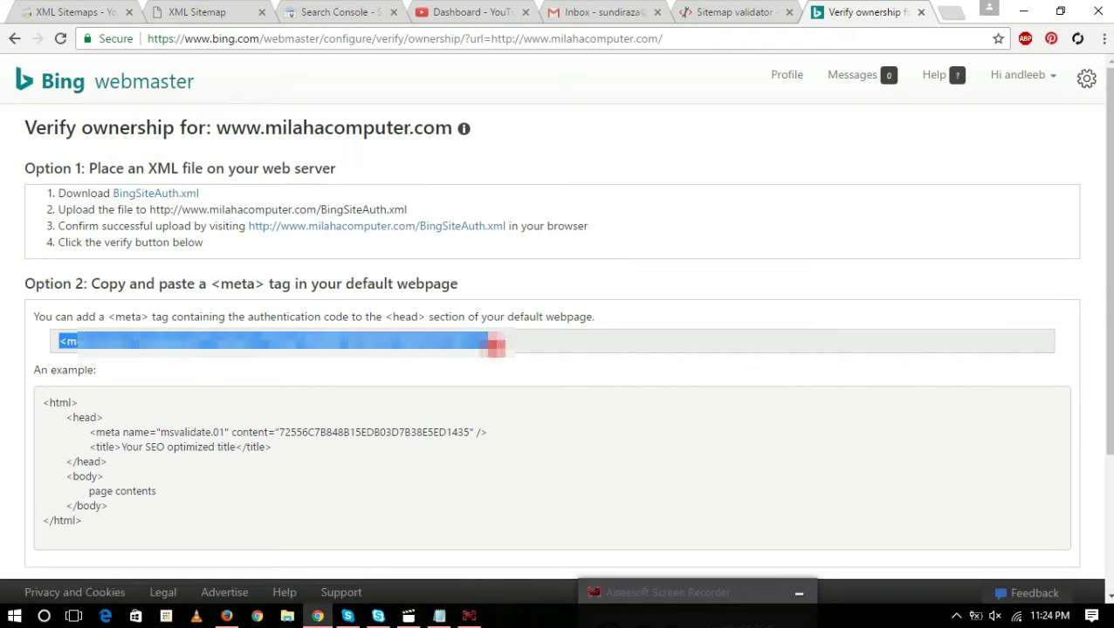
right_click(434, 340)
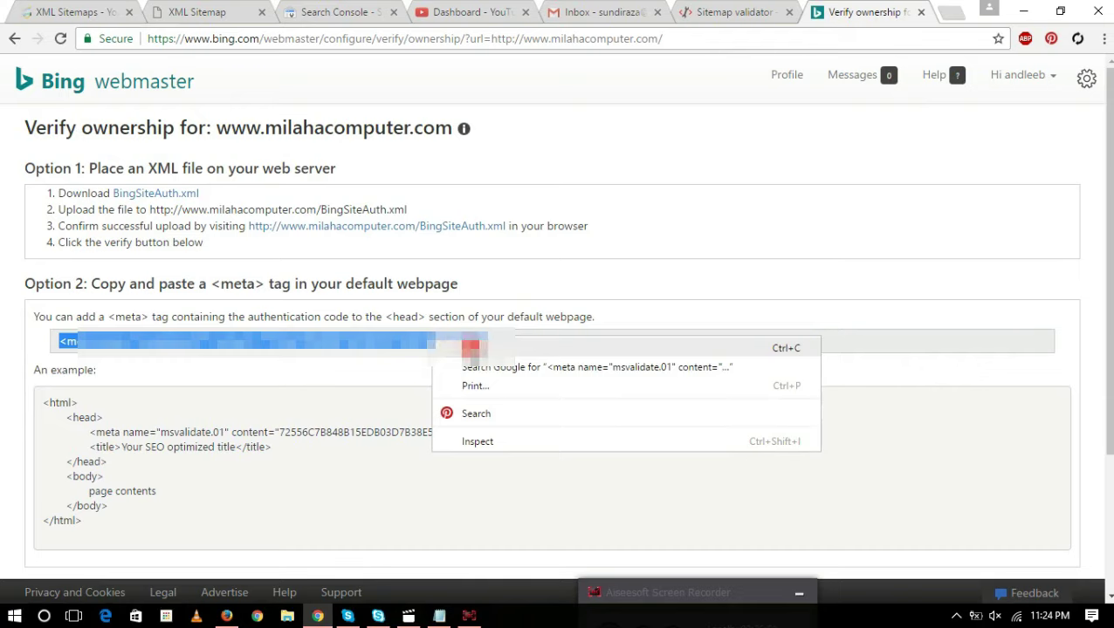
click(470, 348)
right_click(91, 335)
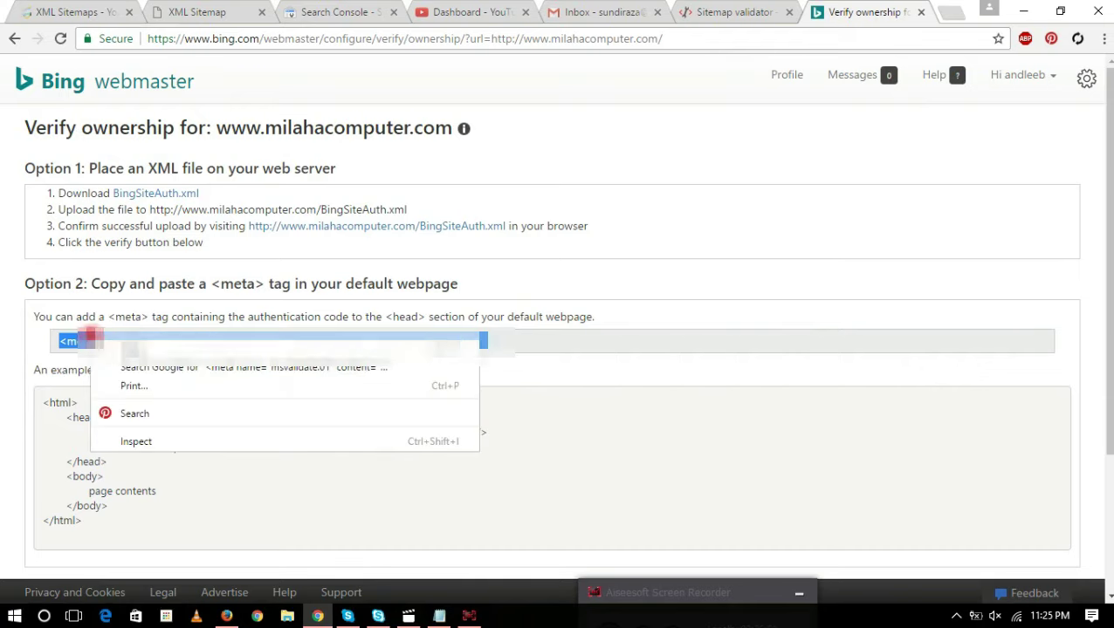
click(109, 348)
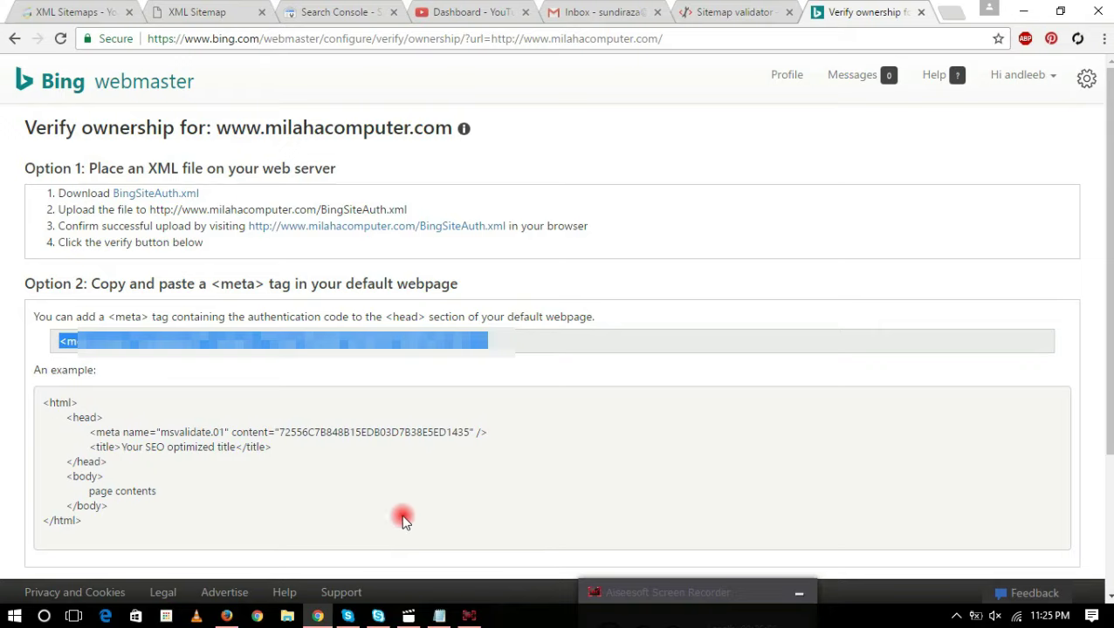
- In WordPress in Firefox, paste the Bing meta verification code on a new line below <head> in Enfold's header.php and update the file
click(226, 616)
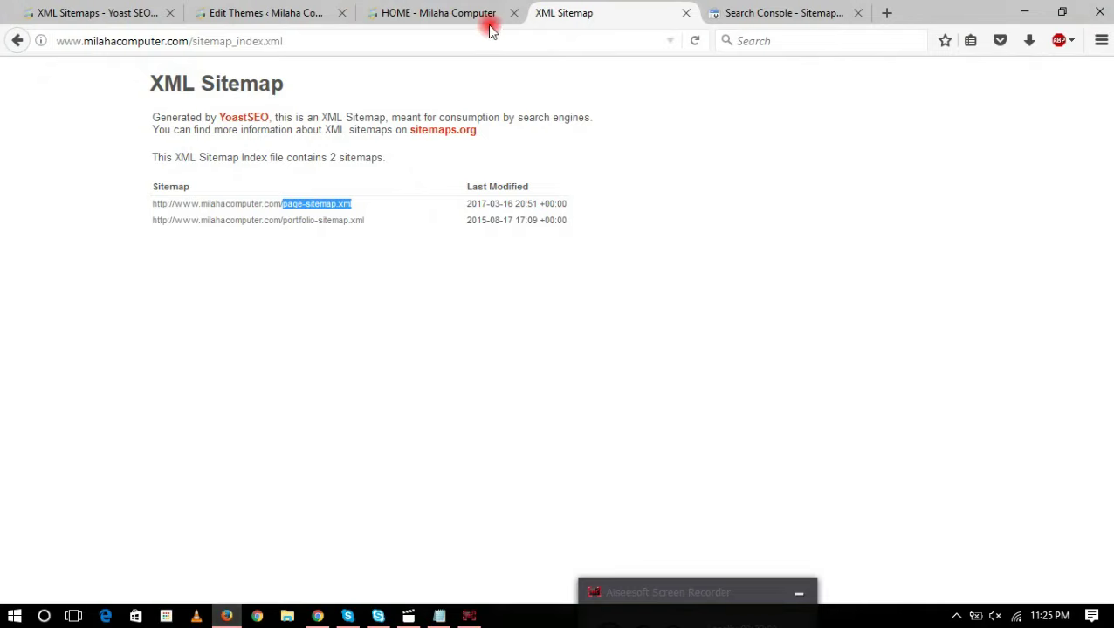
click(465, 16)
click(313, 15)
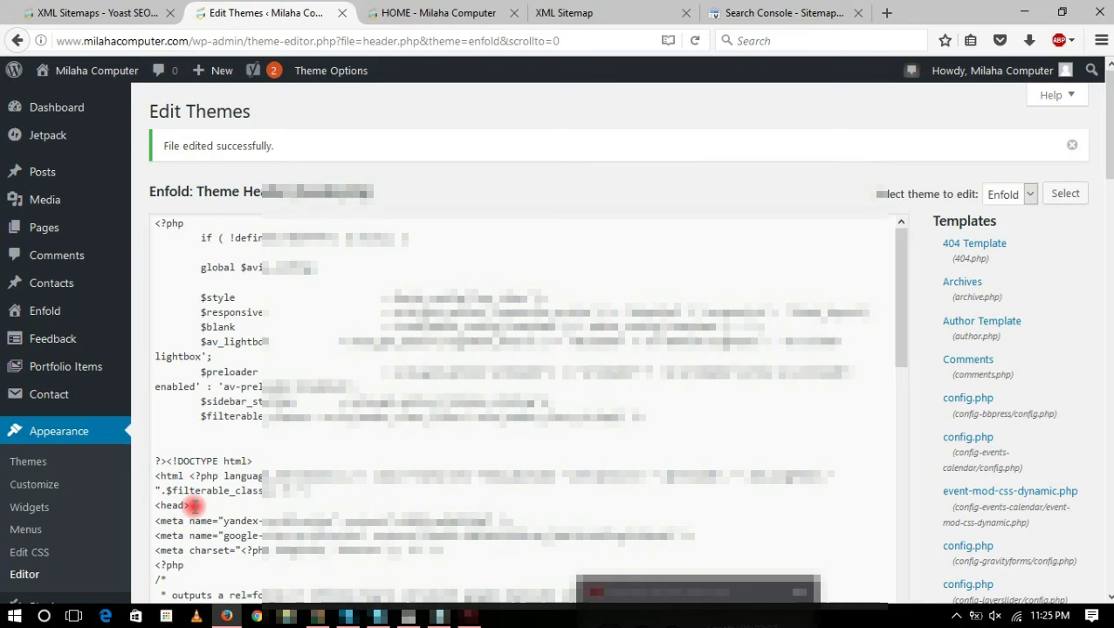
click(194, 506)
key(Return)
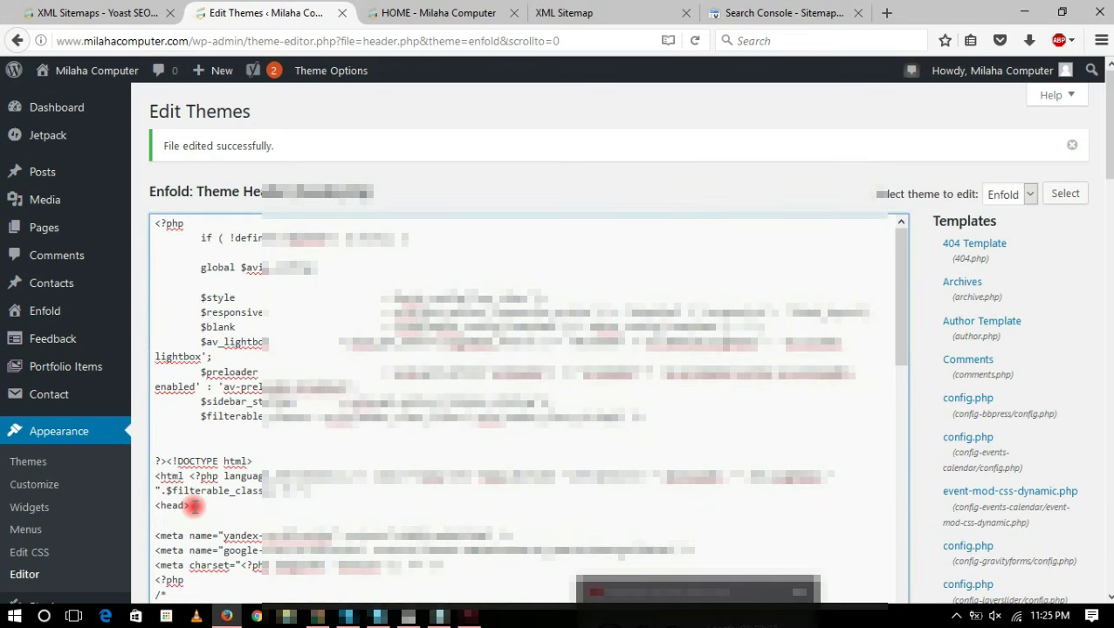
key(ctrl+v)
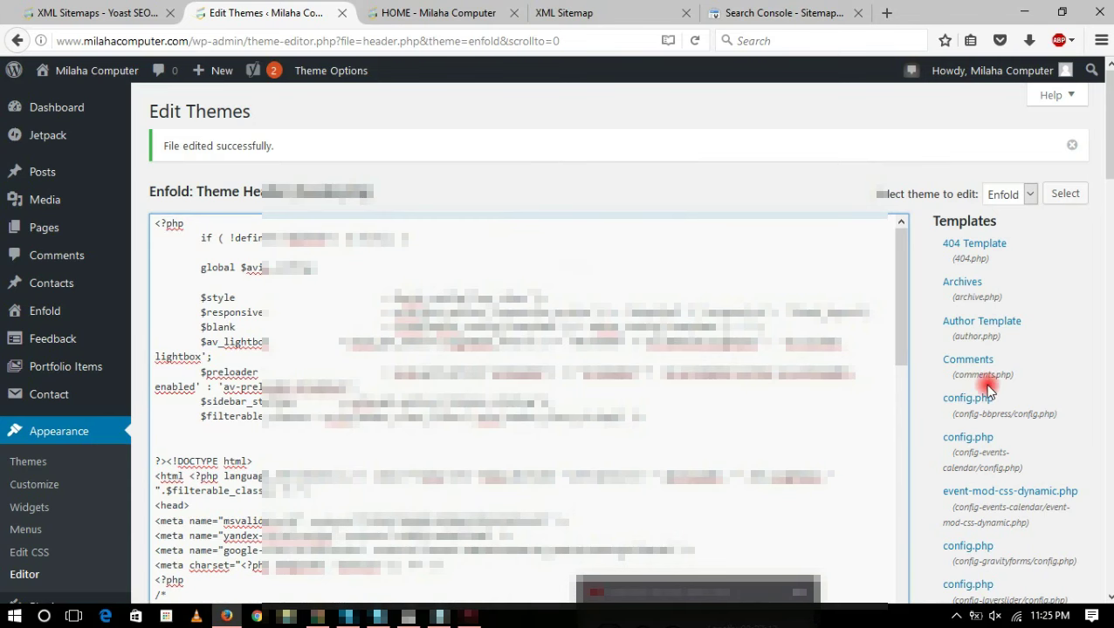
scroll(988, 392, down, 5)
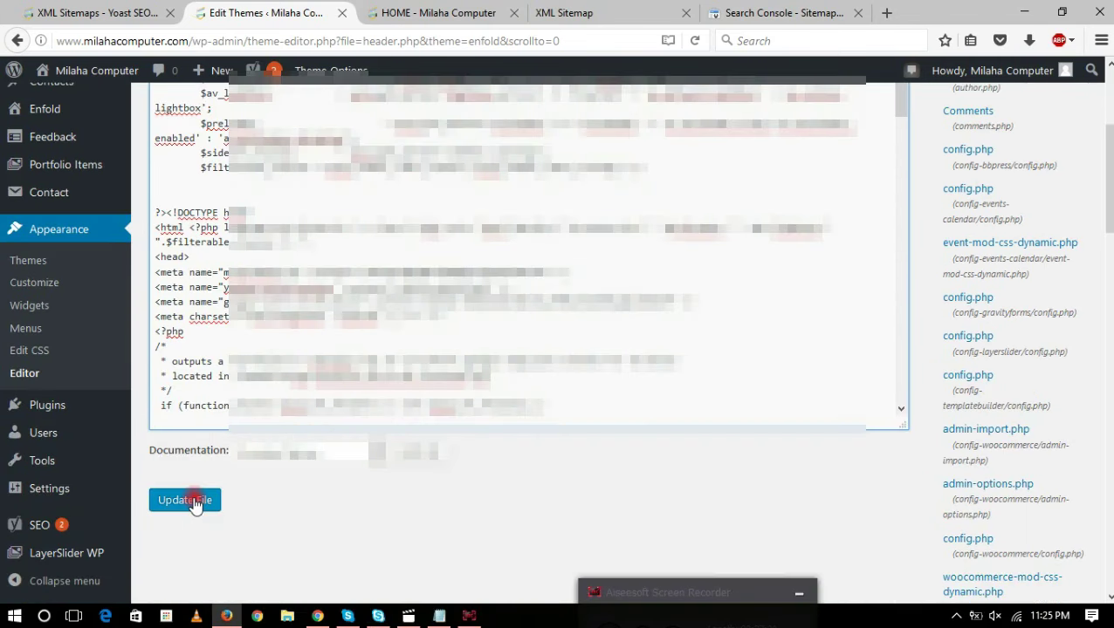
click(185, 501)
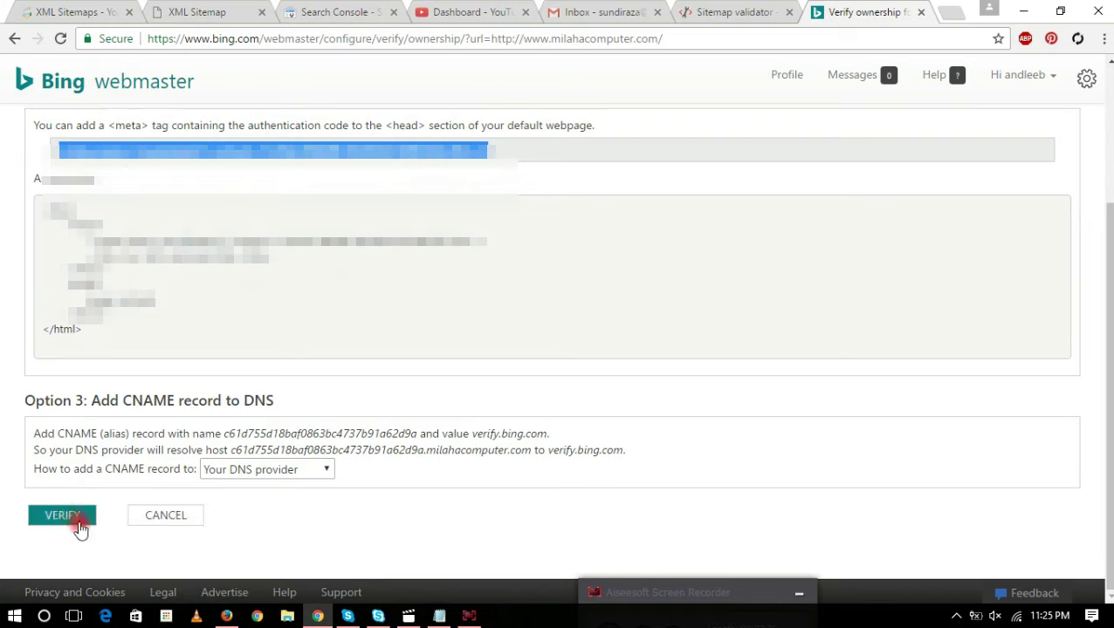
click(77, 519)
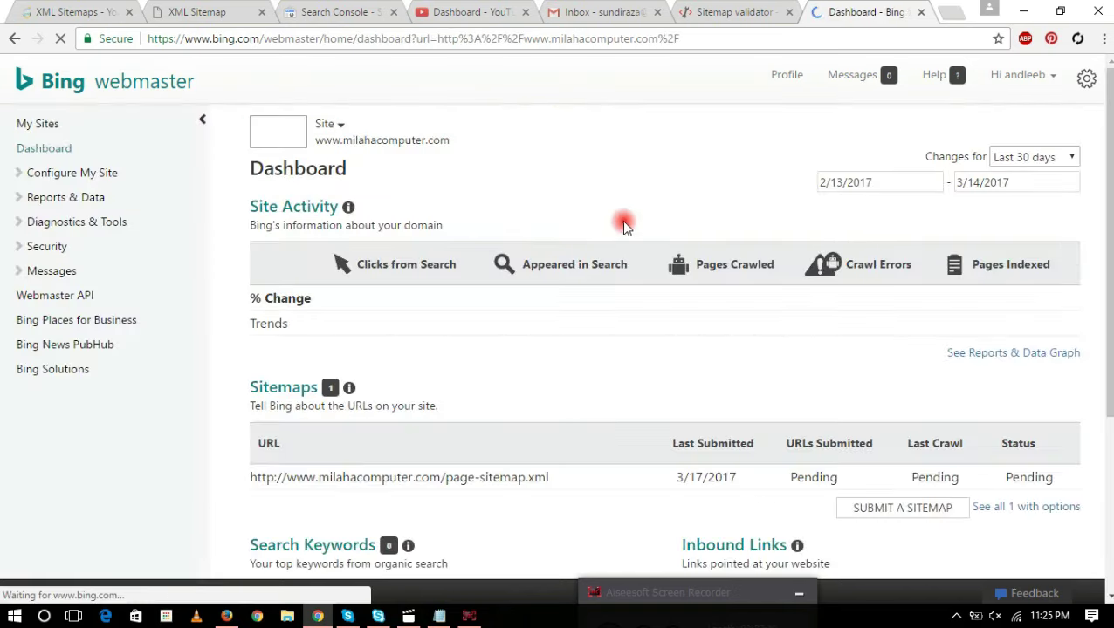
scroll(447, 314, down, 3)
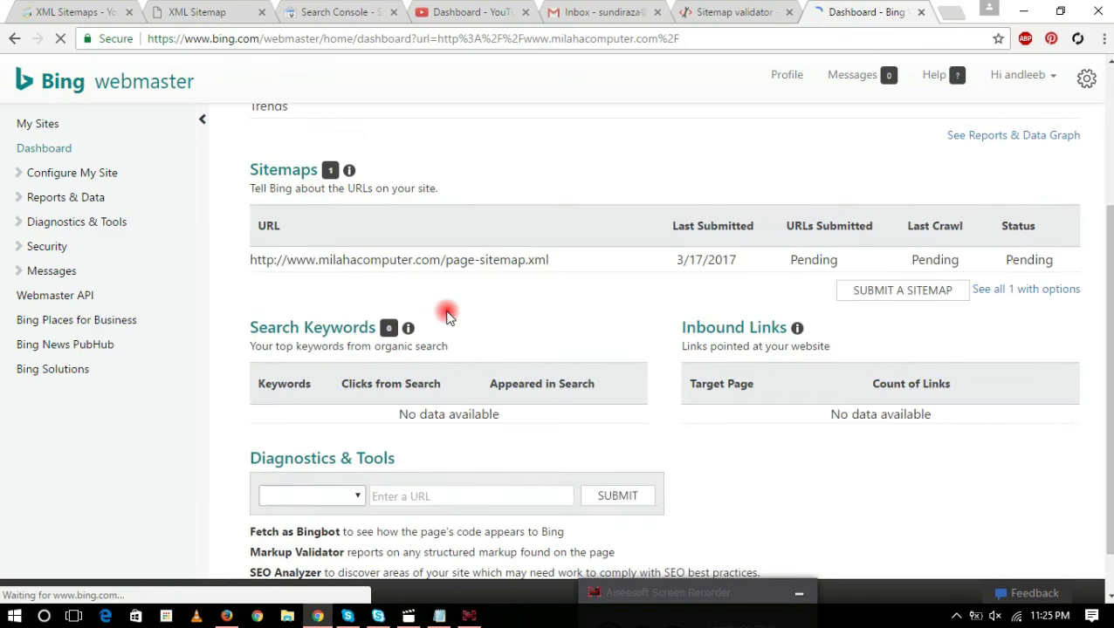
drag(791, 262, 1065, 268)
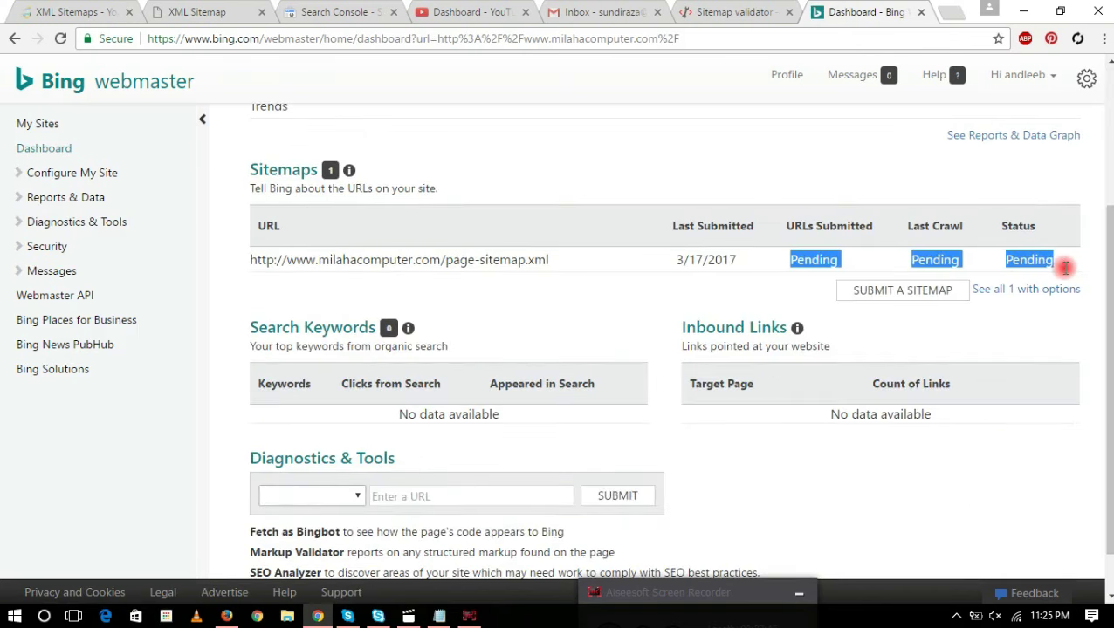
drag(670, 260, 748, 259)
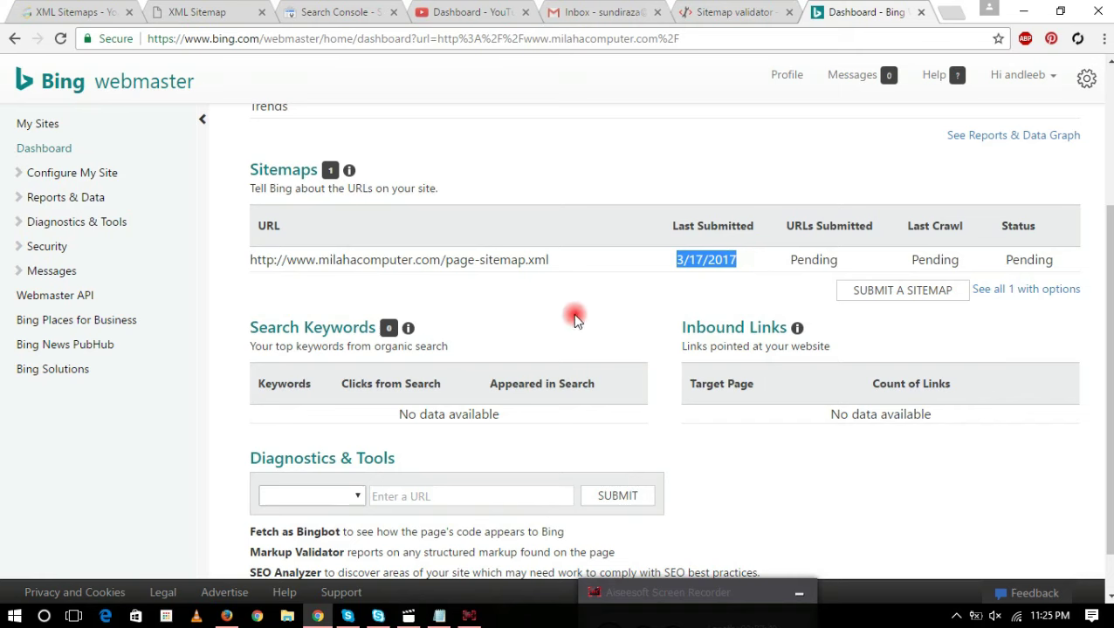
scroll(552, 324, down, 1)
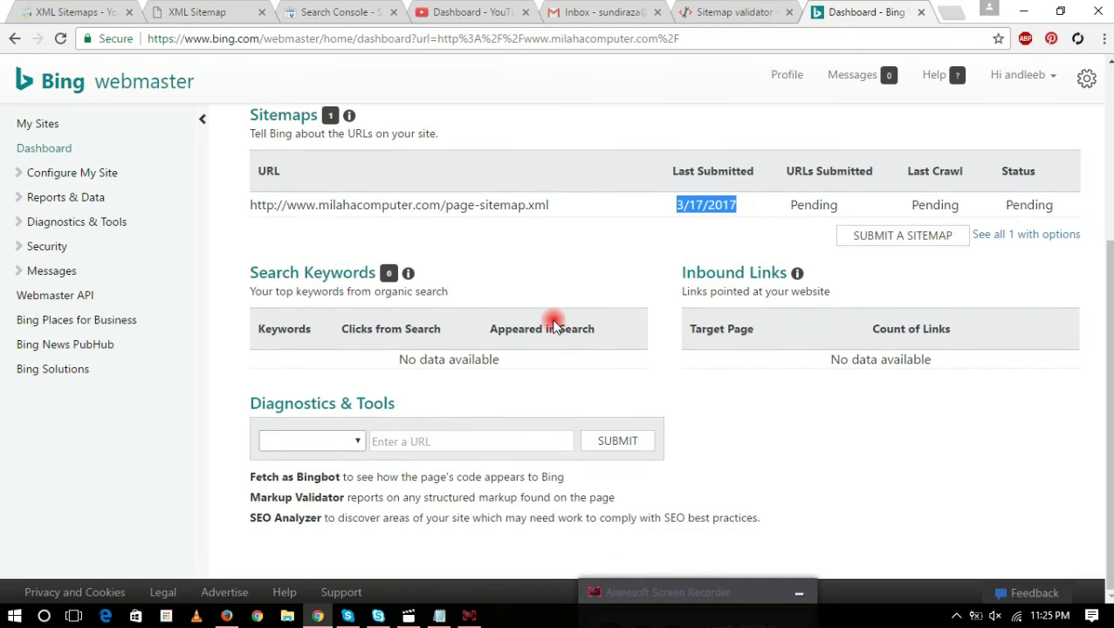
scroll(553, 324, up, 3)
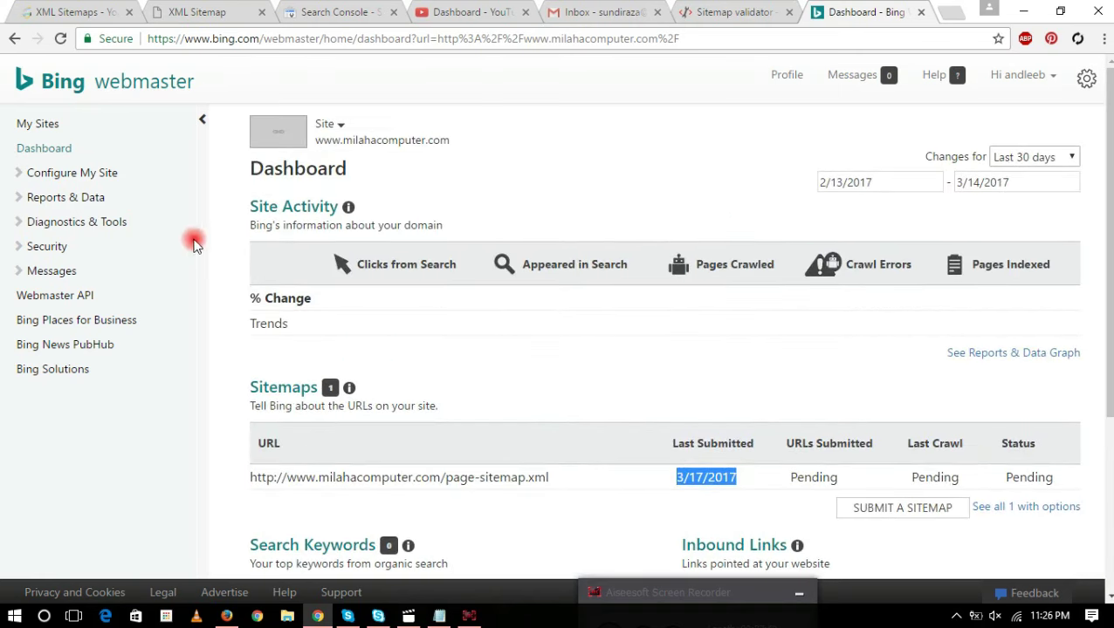
click(46, 124)
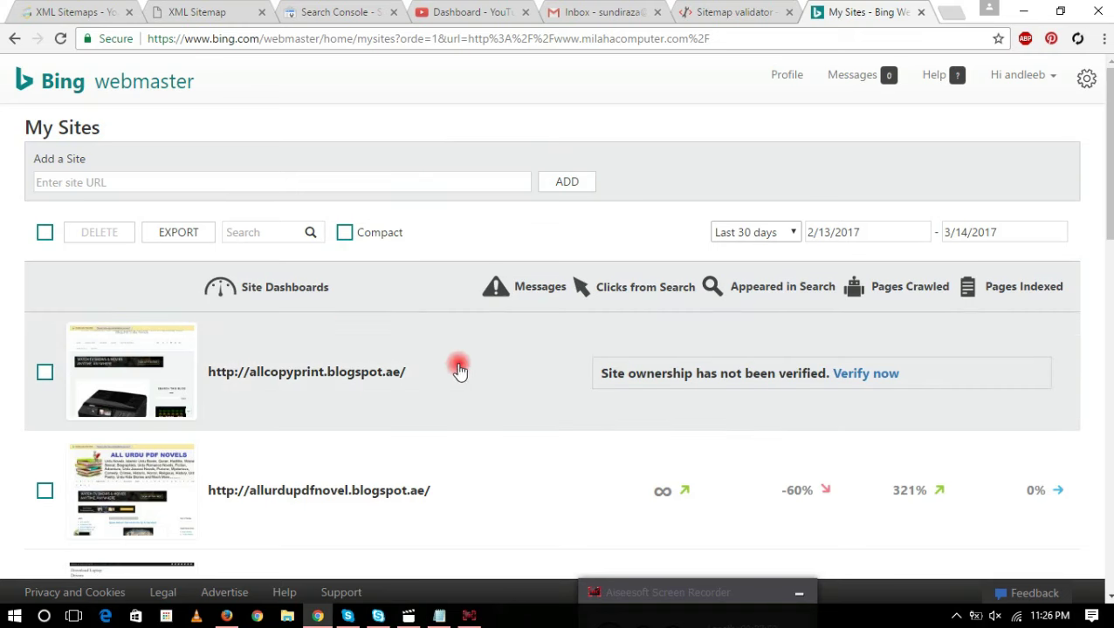
scroll(470, 371, down, 1)
scroll(470, 370, down, 4)
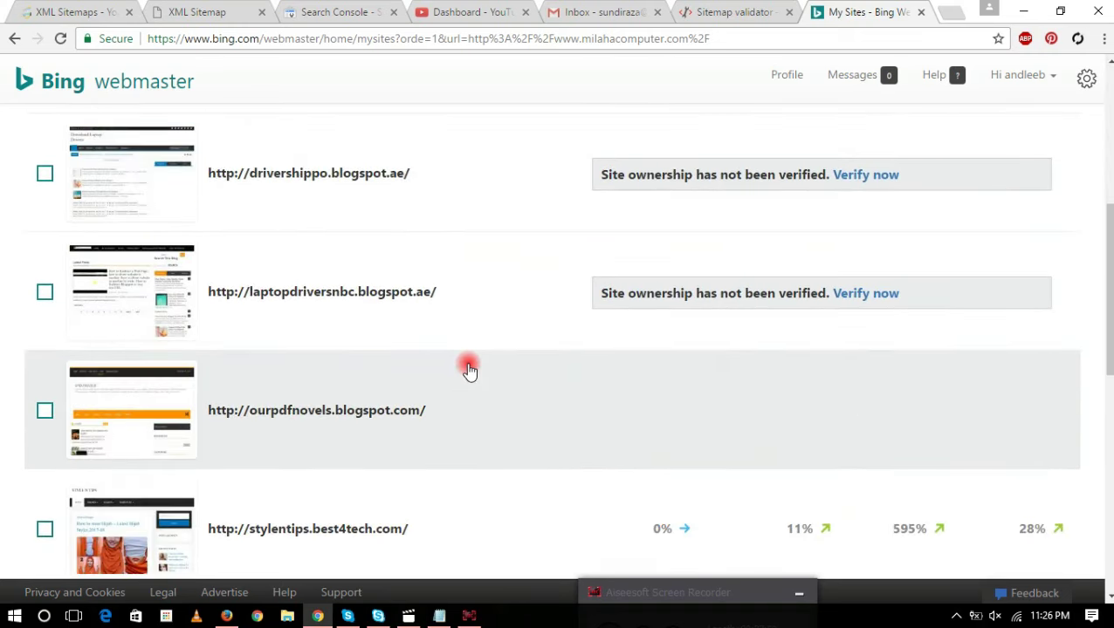
scroll(469, 370, down, 2)
scroll(470, 370, down, 2)
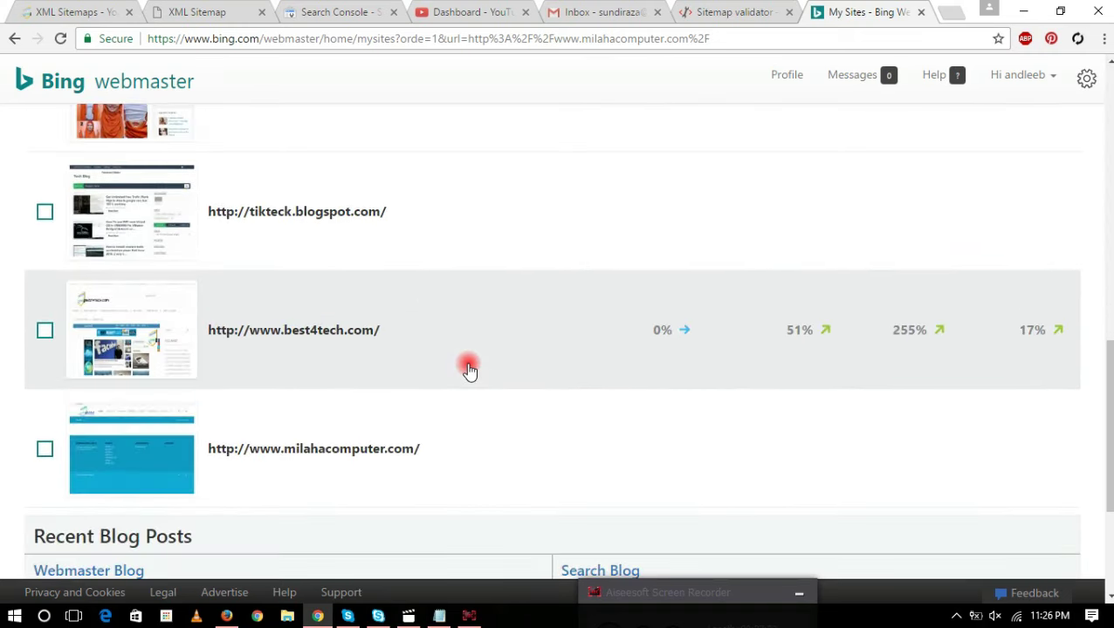
scroll(470, 370, down, 2)
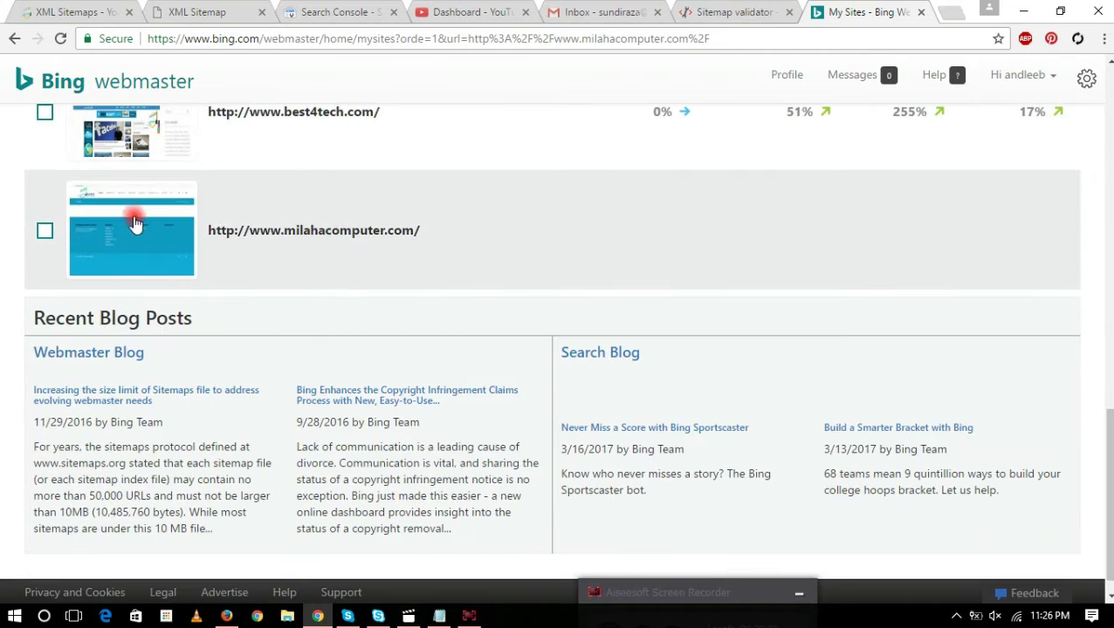
scroll(470, 276, up, 2)
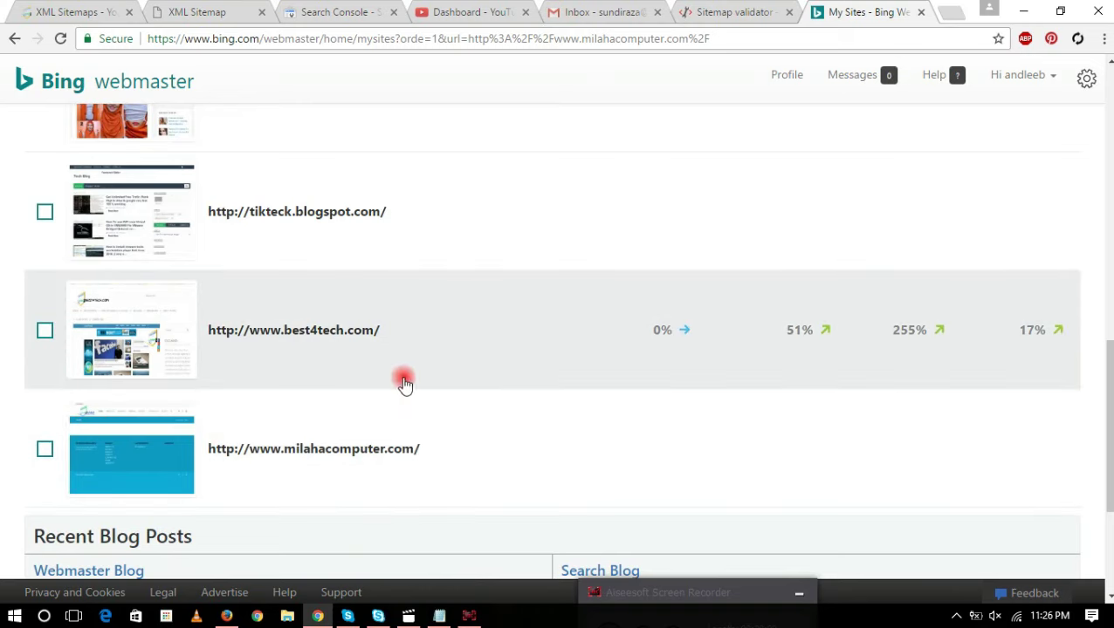
click(339, 333)
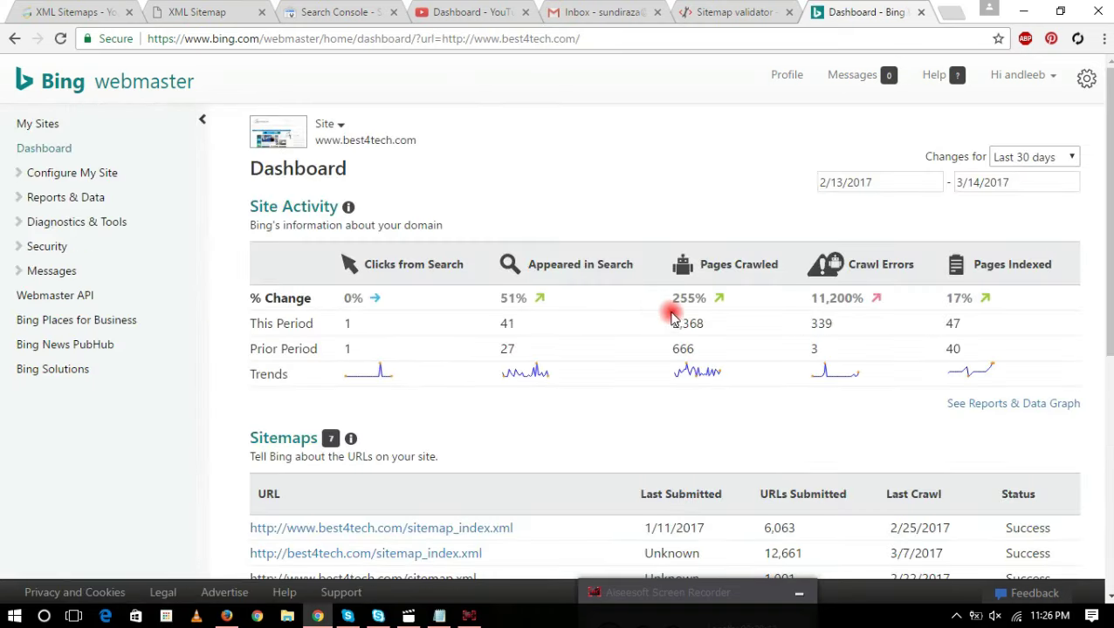
double_click(677, 325)
double_click(810, 300)
double_click(820, 323)
double_click(957, 298)
double_click(952, 324)
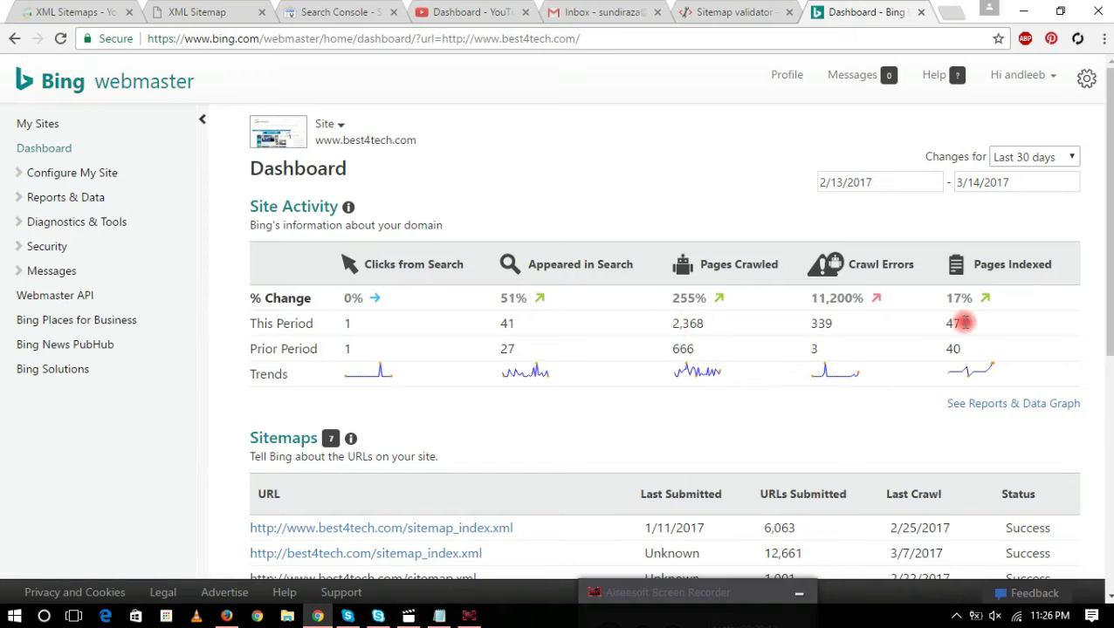
click(476, 325)
drag(475, 325, 541, 323)
scroll(560, 337, down, 2)
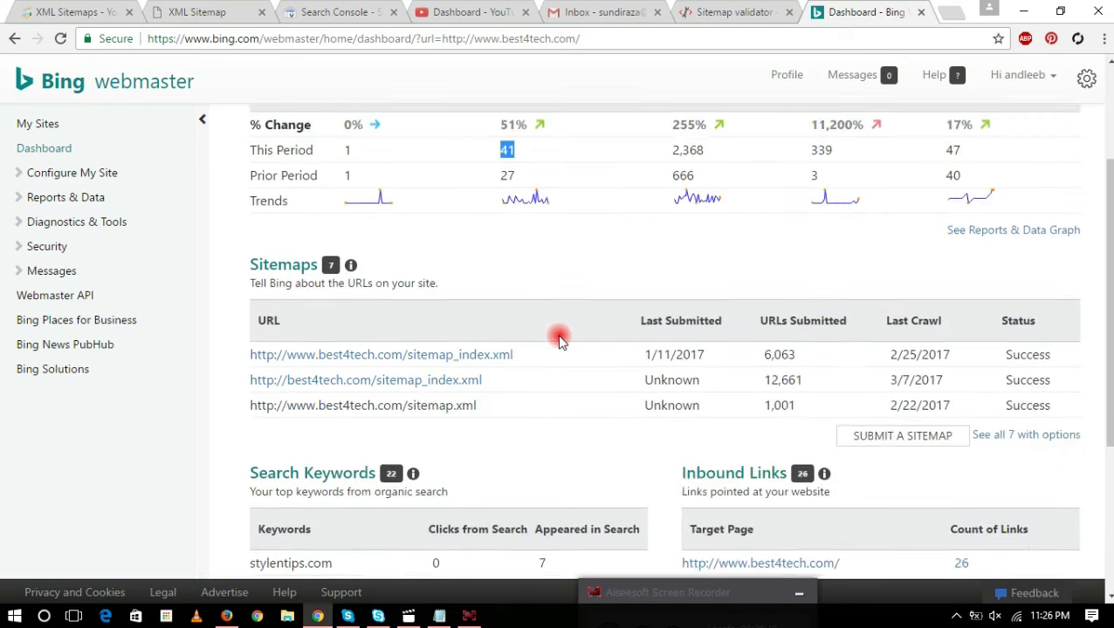
scroll(559, 338, down, 1)
scroll(559, 335, up, 1)
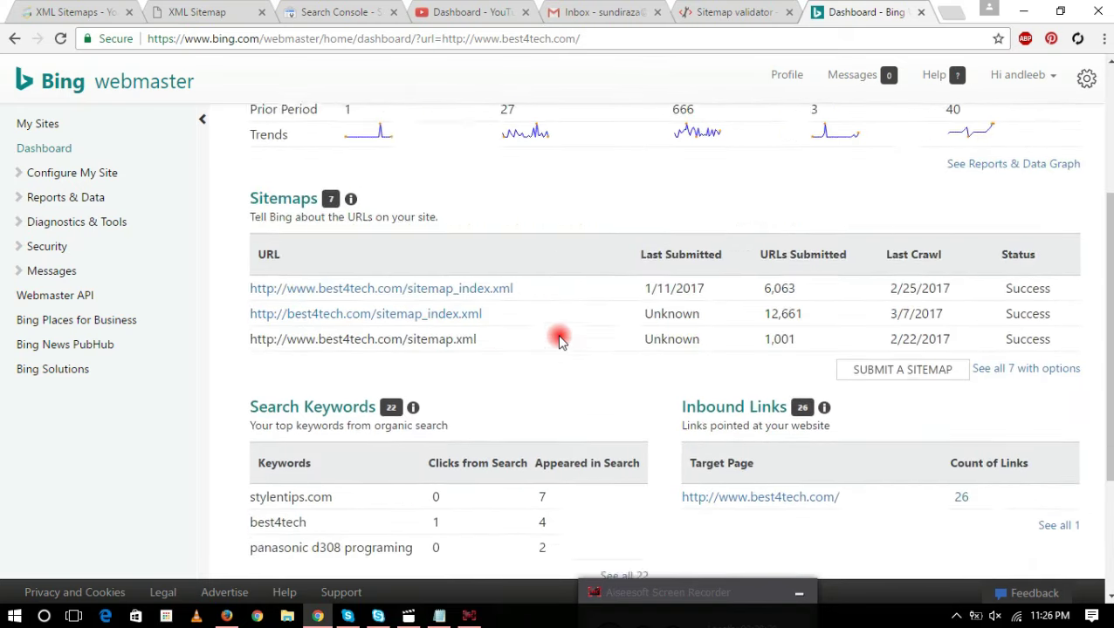
scroll(600, 350, down, 2)
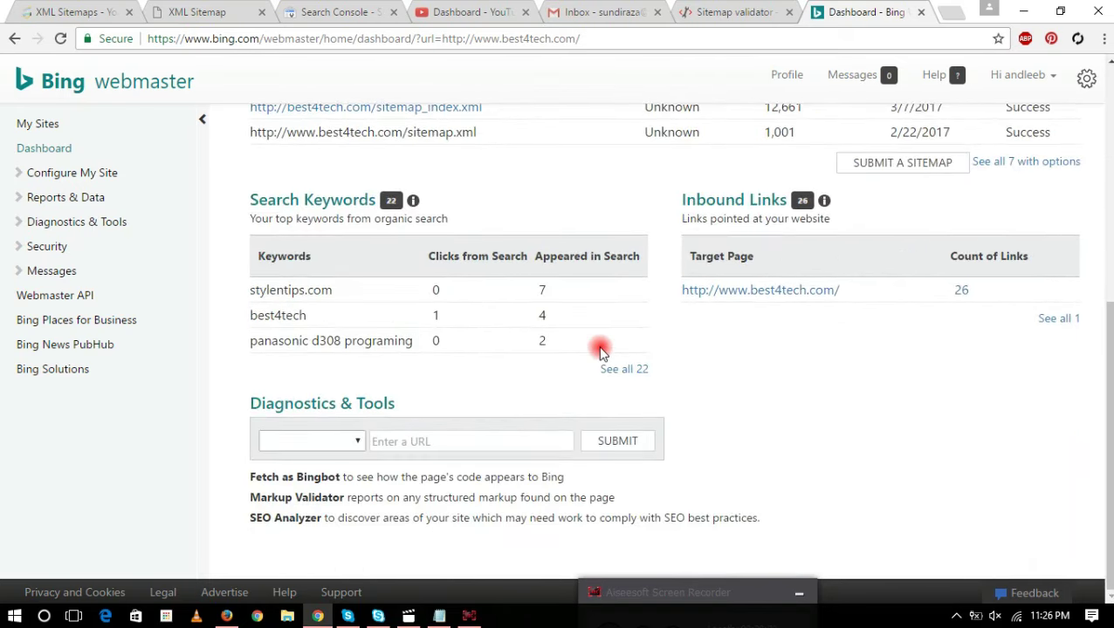
scroll(600, 350, up, 4)
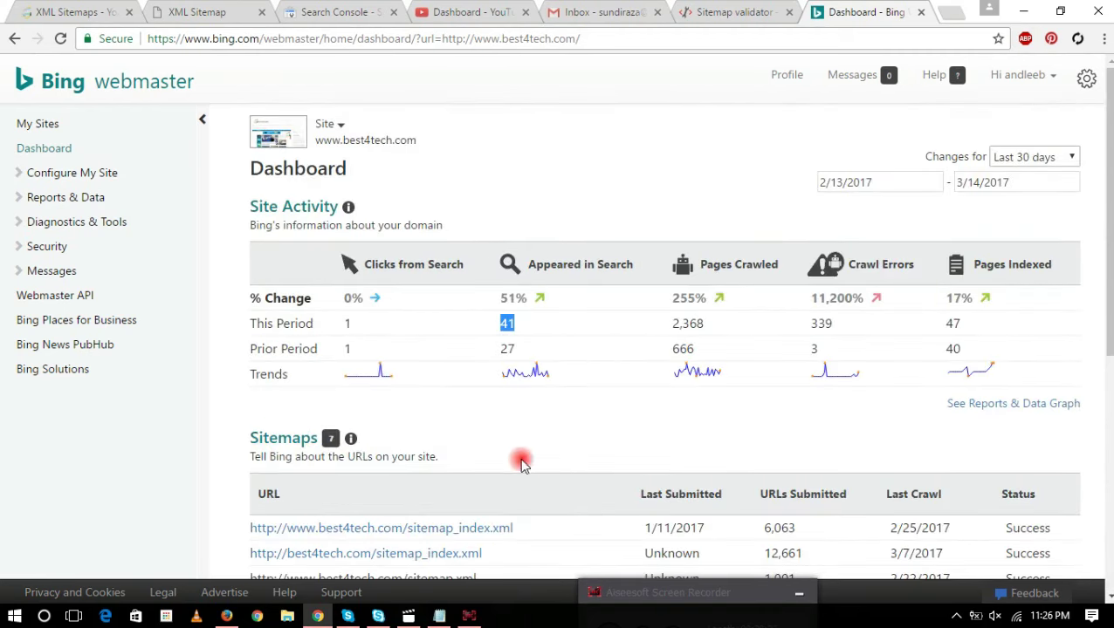
- Switch to the Notepad notes and delete all text below the line "now i will show you how to add website .."
click(439, 617)
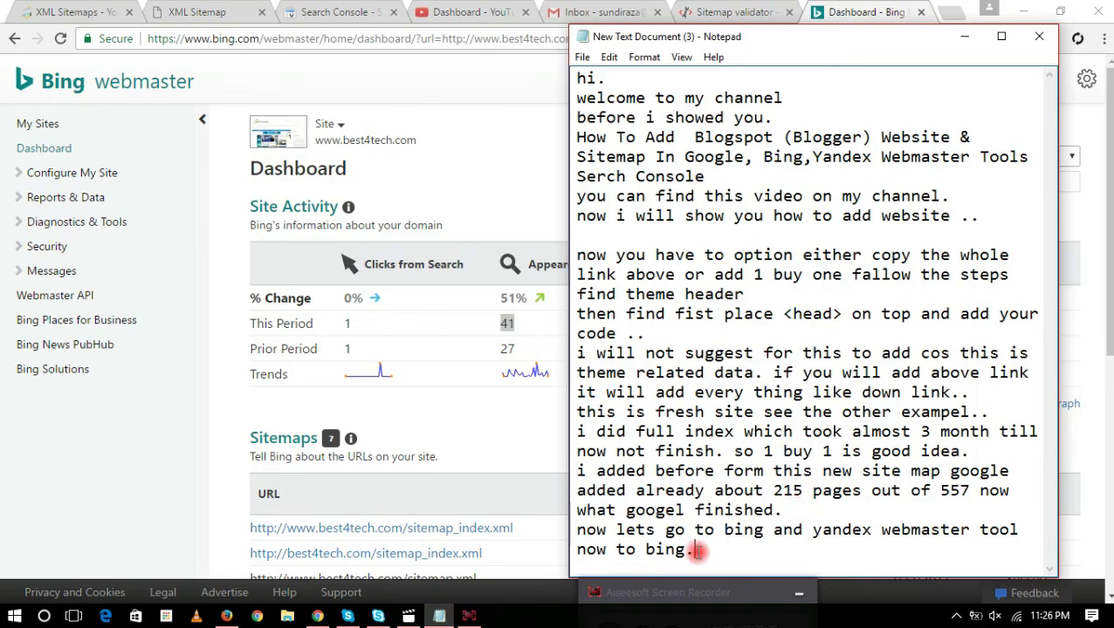
drag(698, 552, 567, 240)
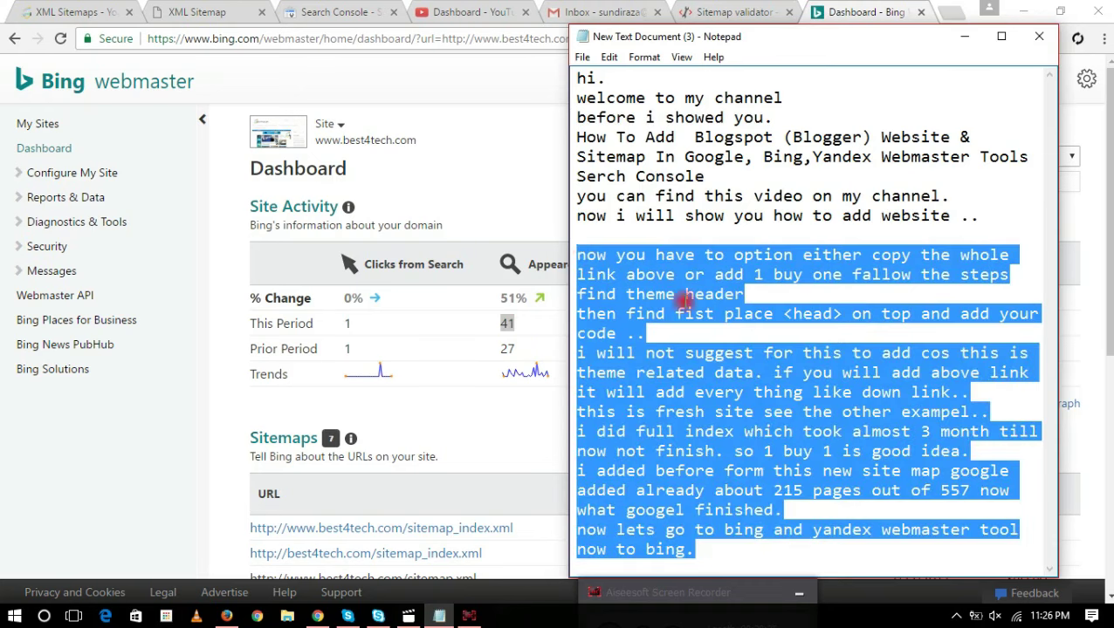
key(Delete)
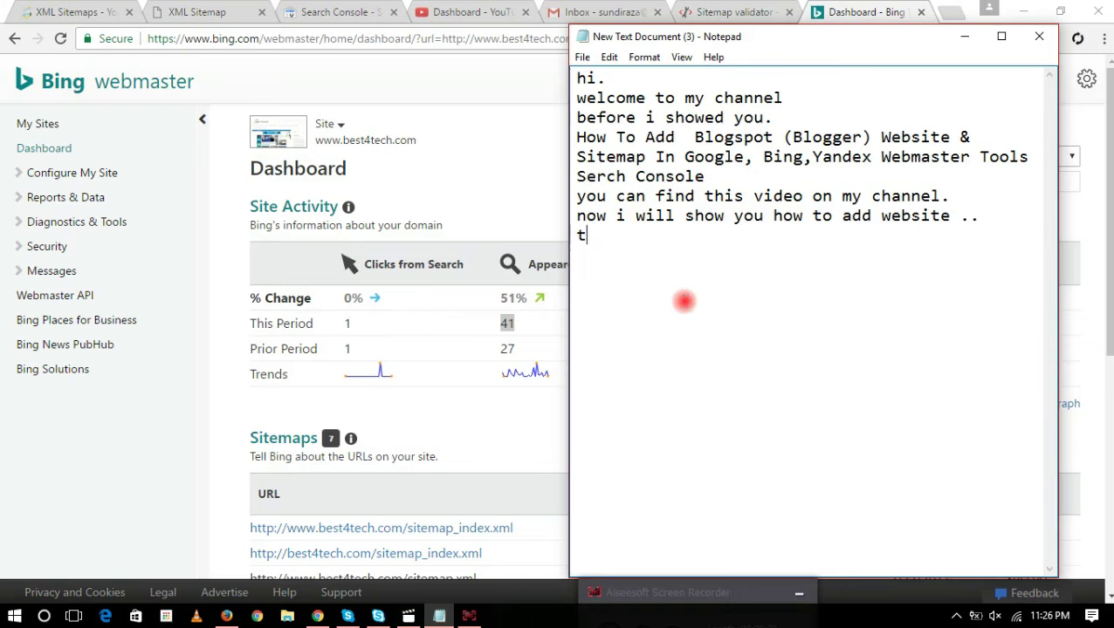